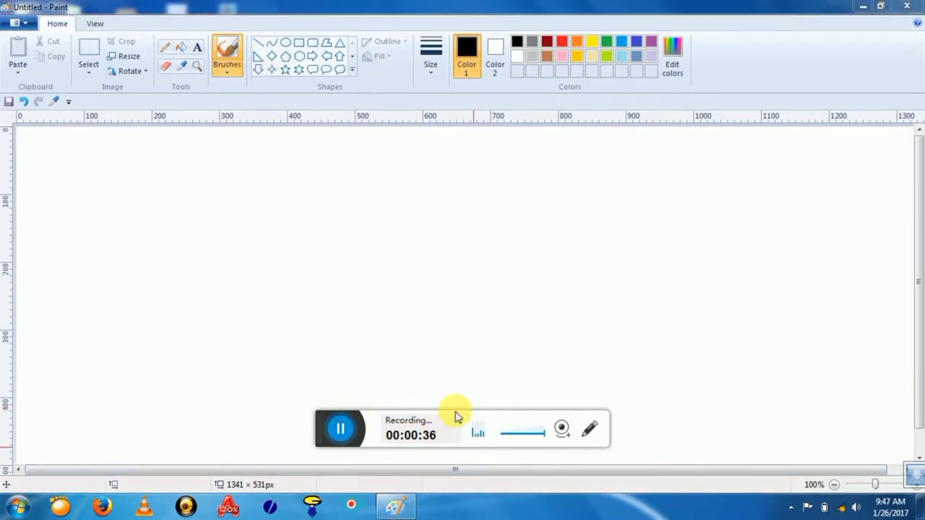
Step: Toggle off the floating toolbar of the screen recorder so that it no longer covers the canvas
click(791, 507)
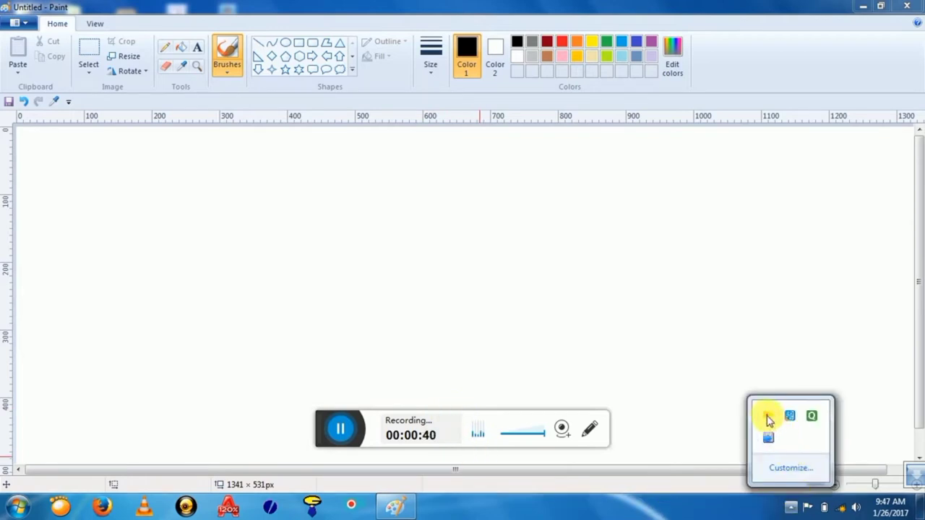
right_click(767, 417)
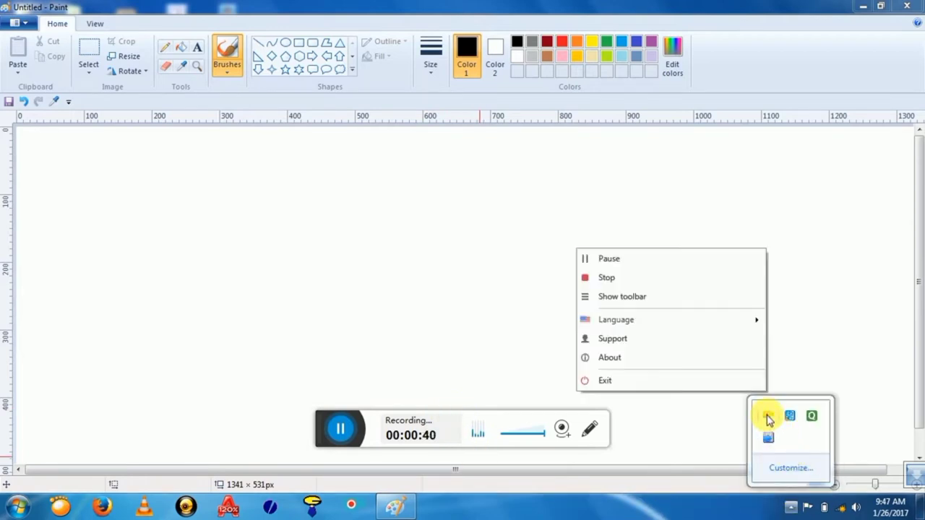
click(629, 300)
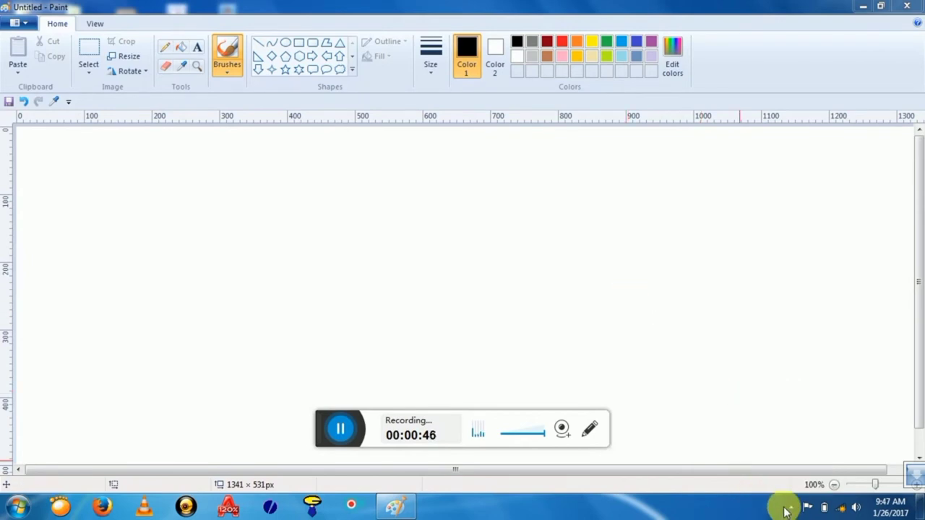
right_click(768, 418)
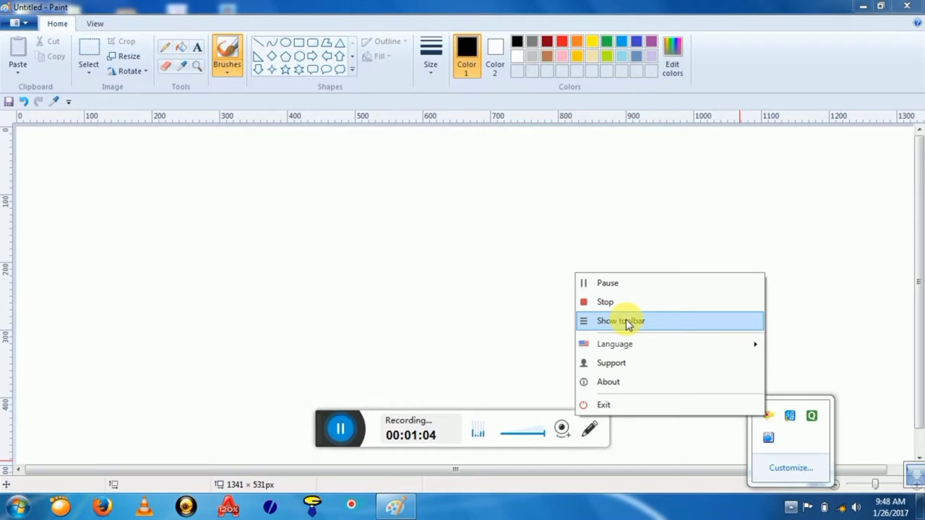
click(620, 506)
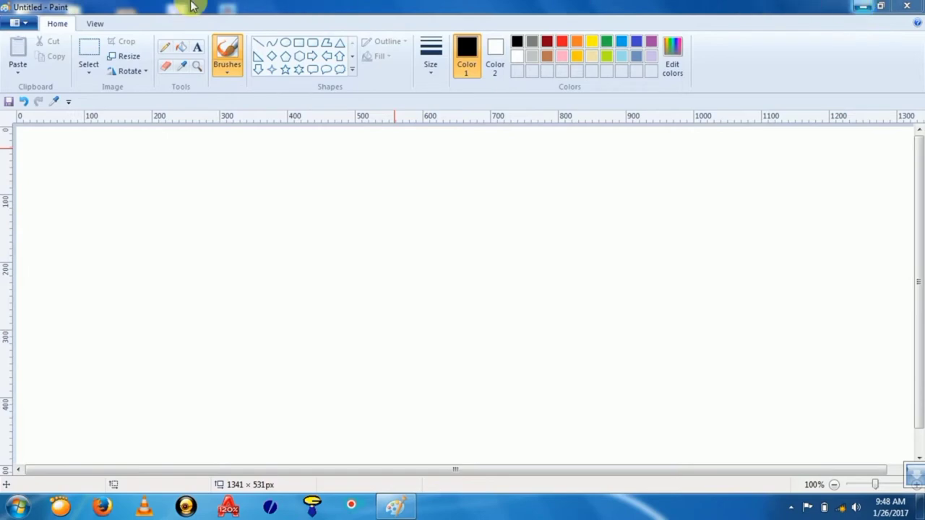
Step: Minimize and reopen the Paint window, and reduce it to a smaller window before maximizing it again
click(861, 8)
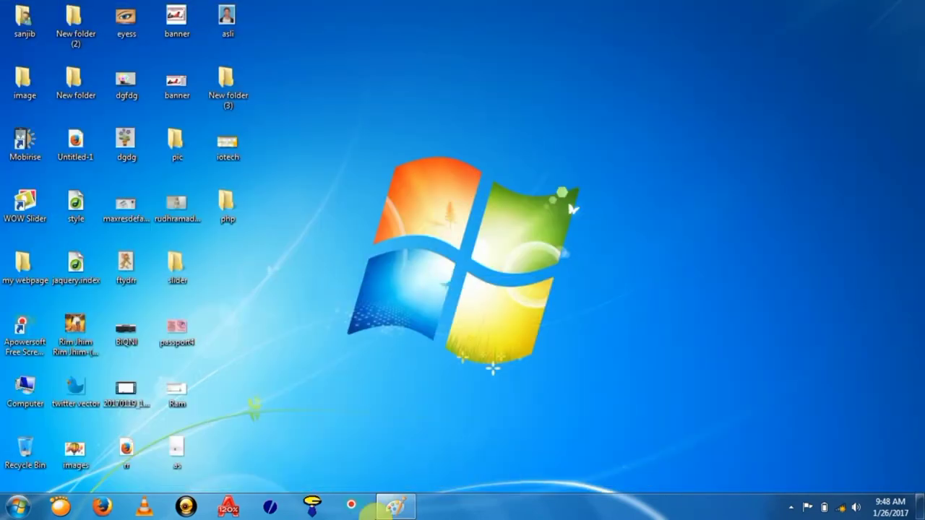
mouse_move(409, 504)
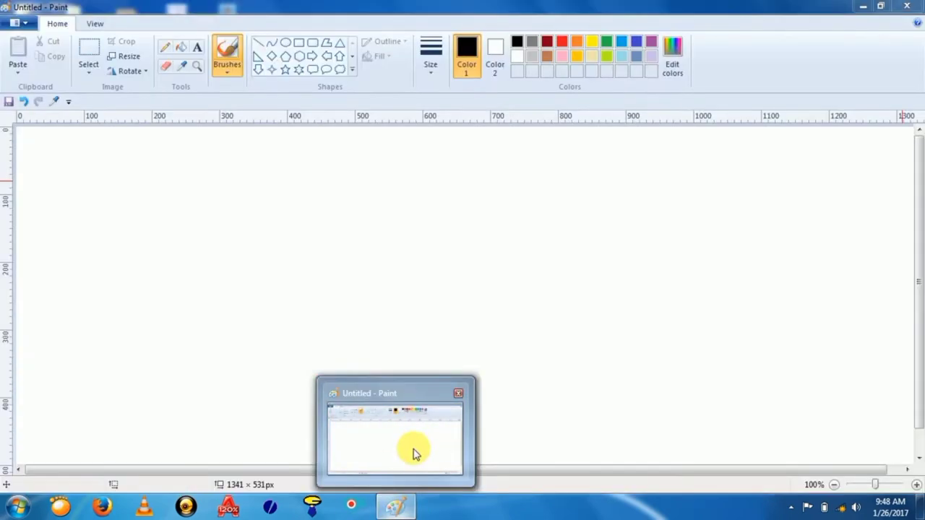
click(415, 453)
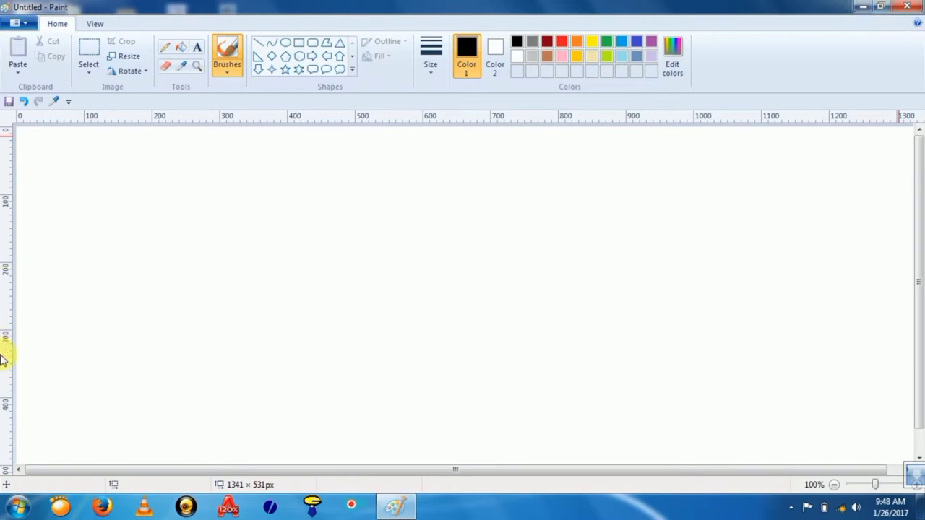
click(884, 8)
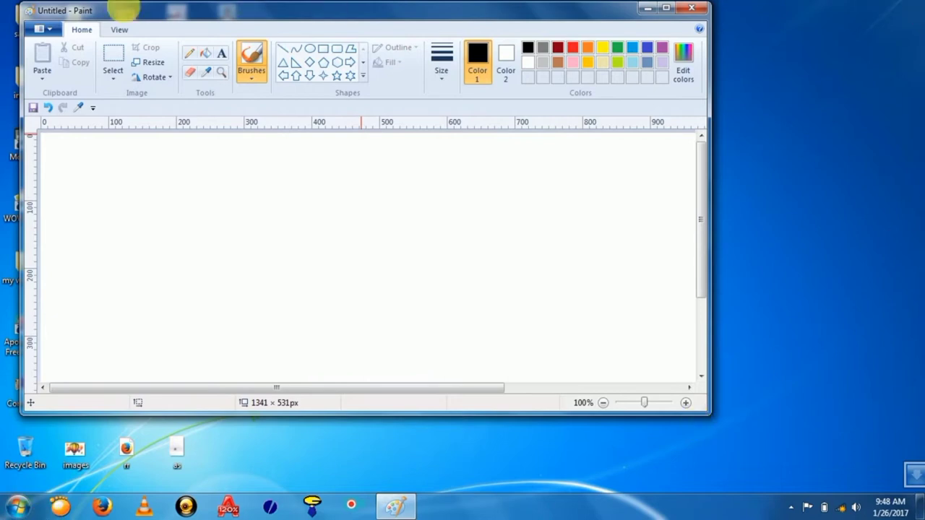
click(665, 7)
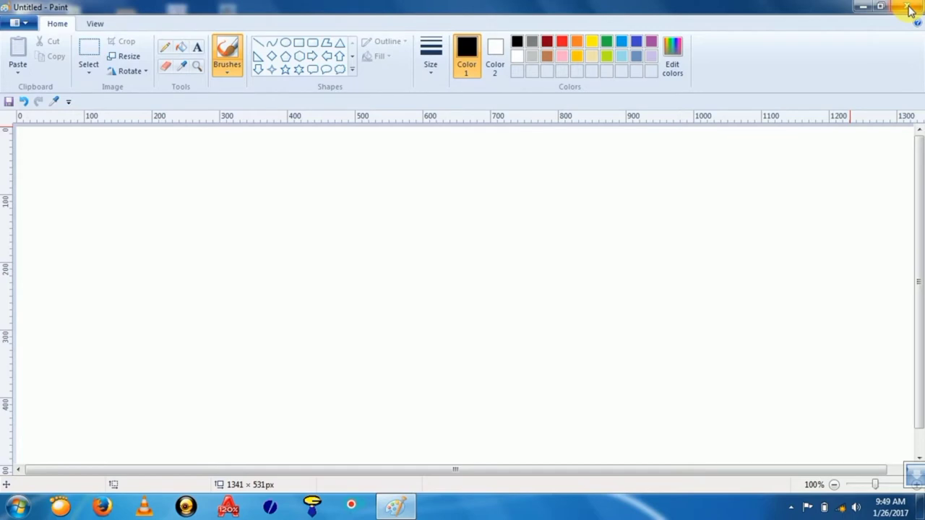
Step: Examine the picture formats offered for saving the untitled drawing under a different type
click(26, 27)
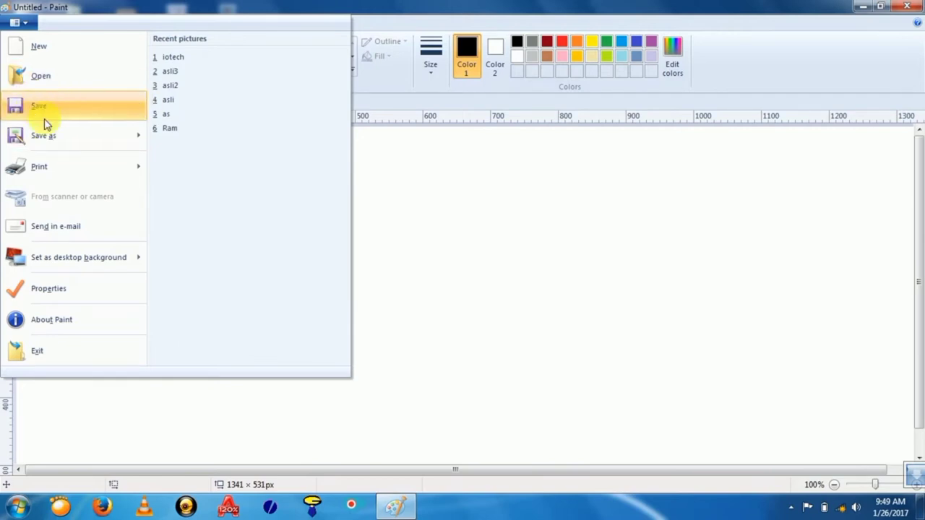
mouse_move(60, 145)
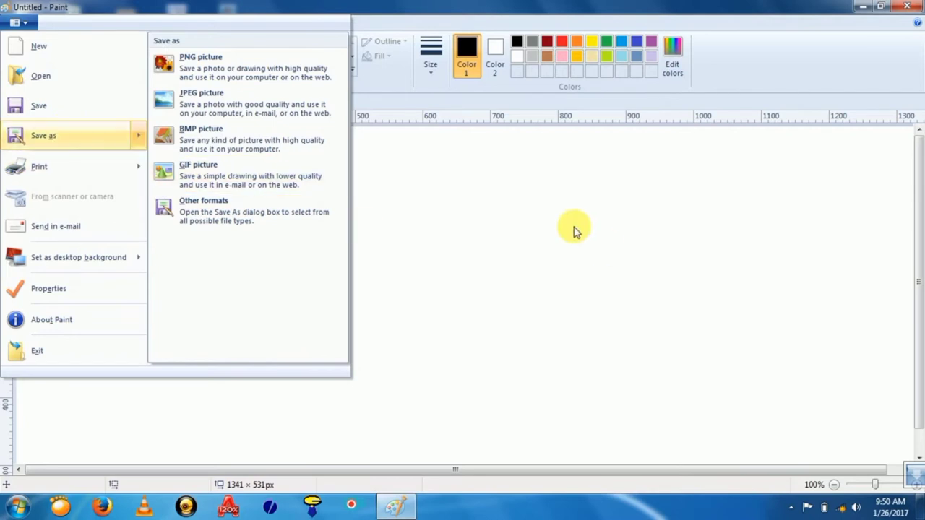
click(553, 212)
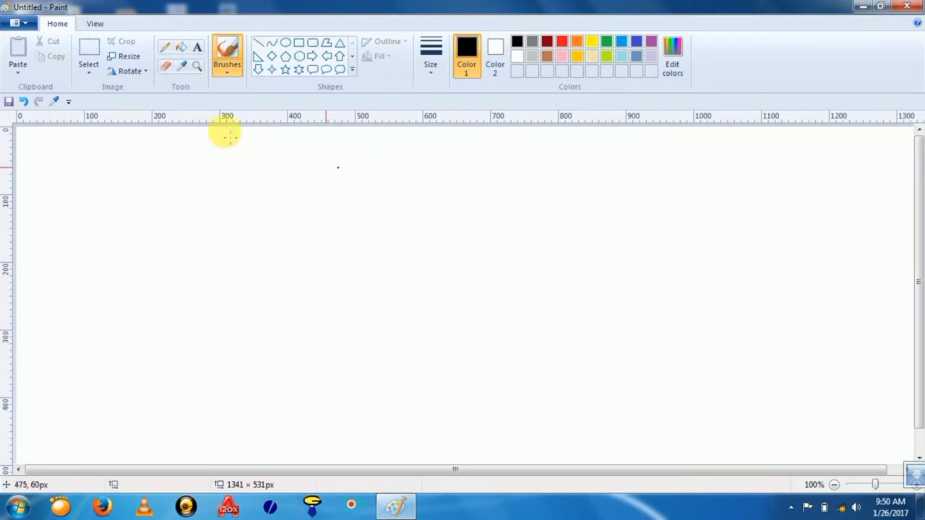
click(22, 24)
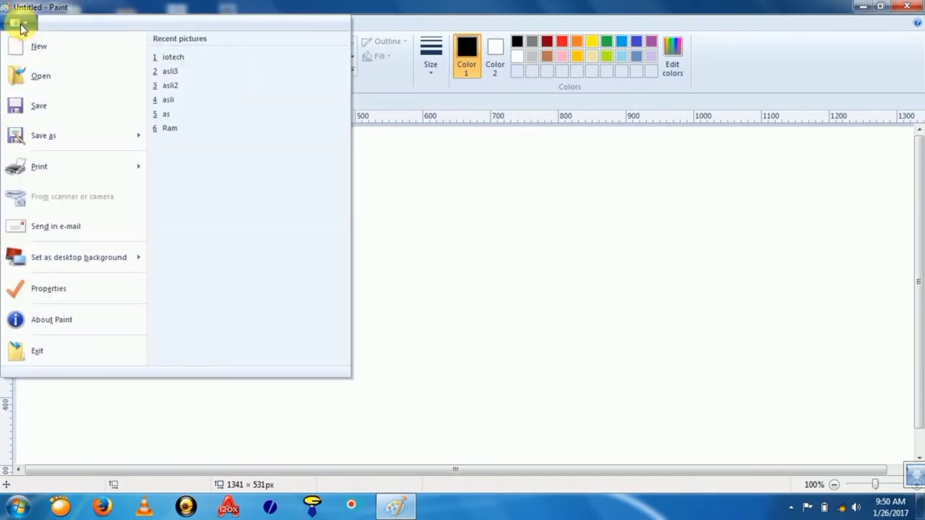
mouse_move(35, 134)
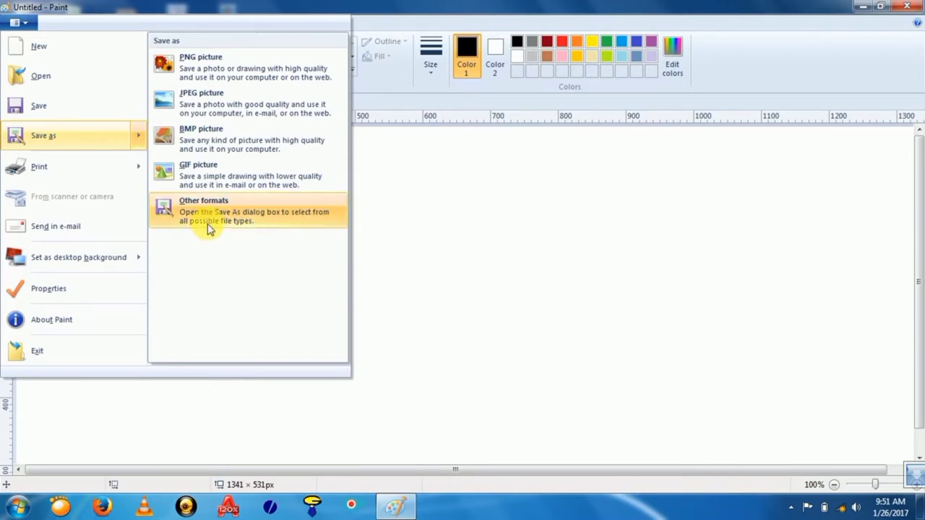
key(Escape)
key(Escape)
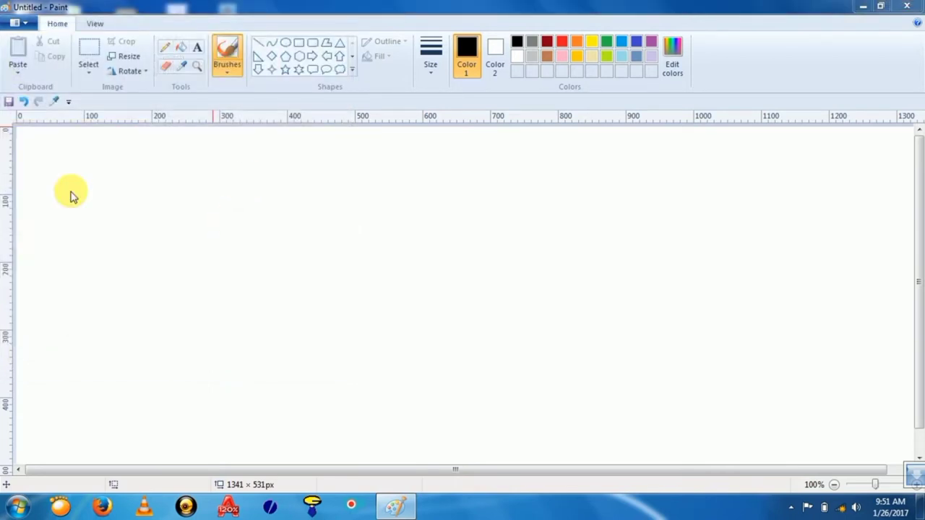
Step: Open the Save As dialog, view the list of available file types and cancel without saving
key(ctrl+s)
click(419, 347)
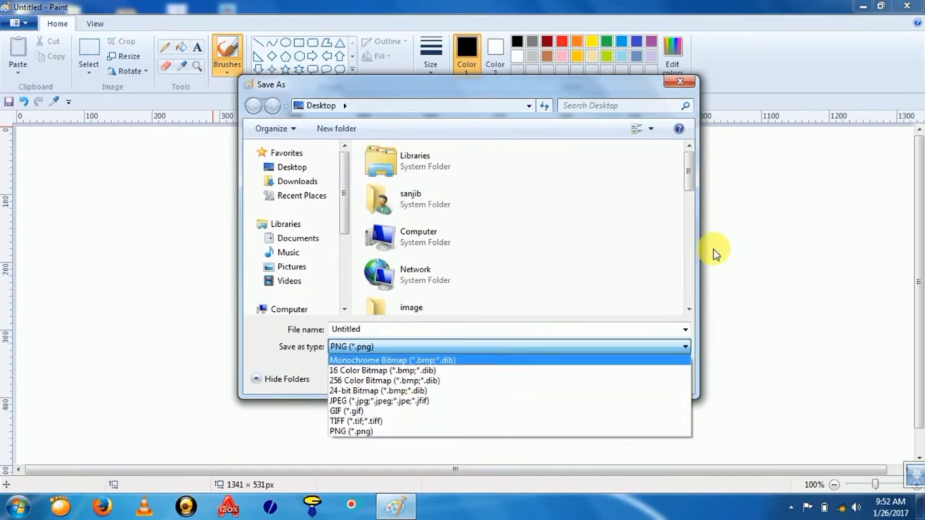
click(723, 285)
click(653, 379)
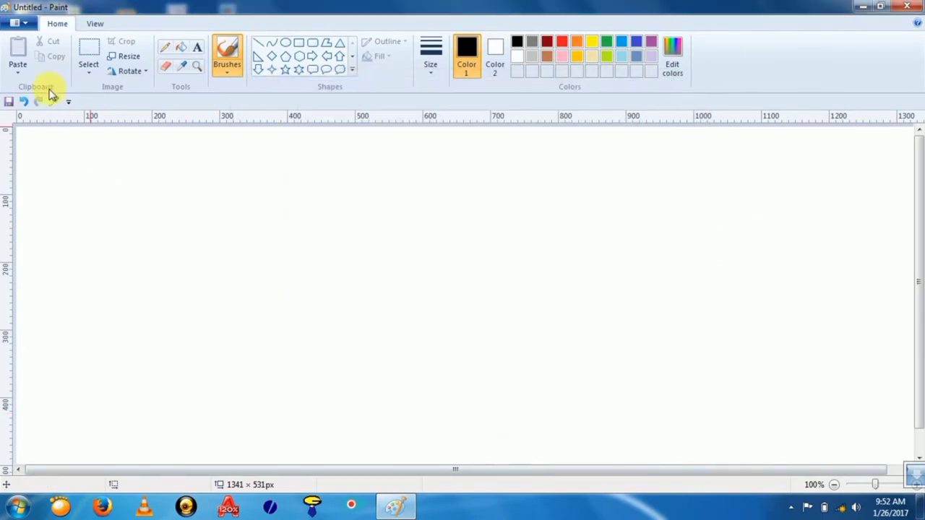
Step: View the printing options available for the picture
click(29, 24)
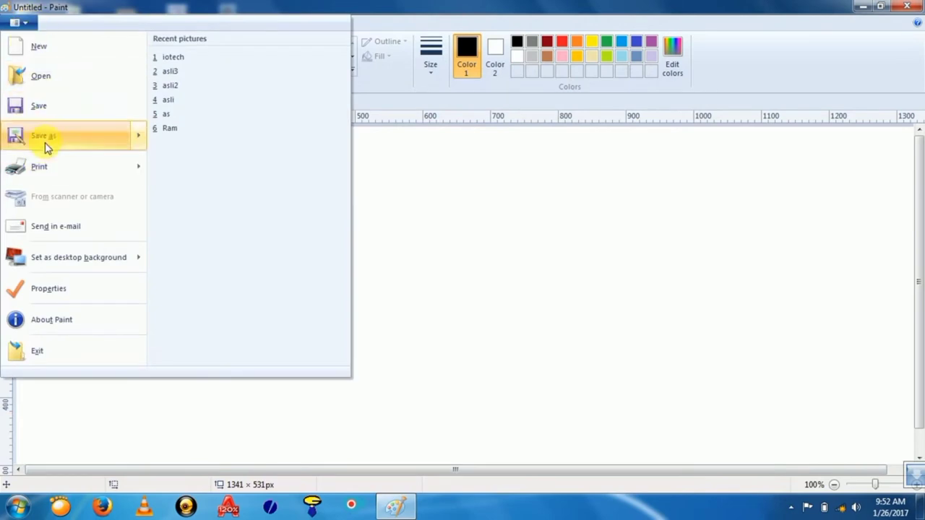
mouse_move(54, 170)
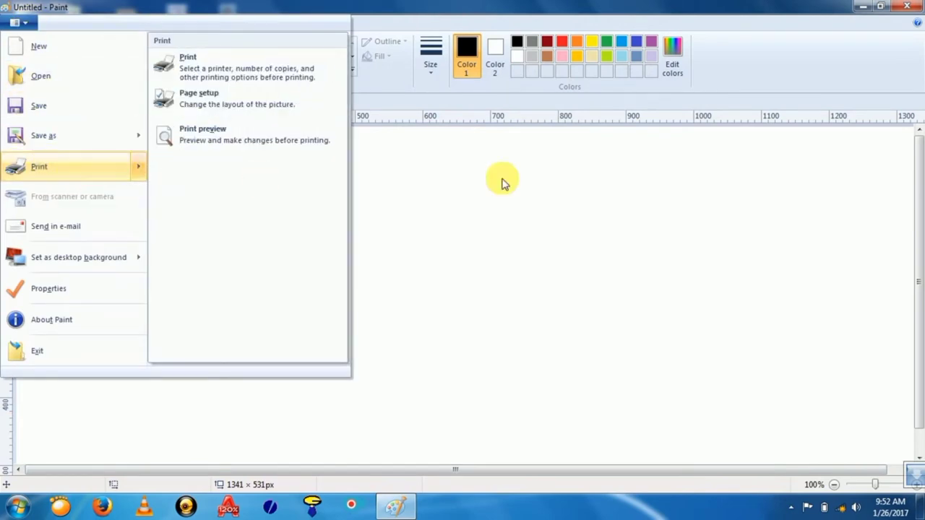
click(499, 220)
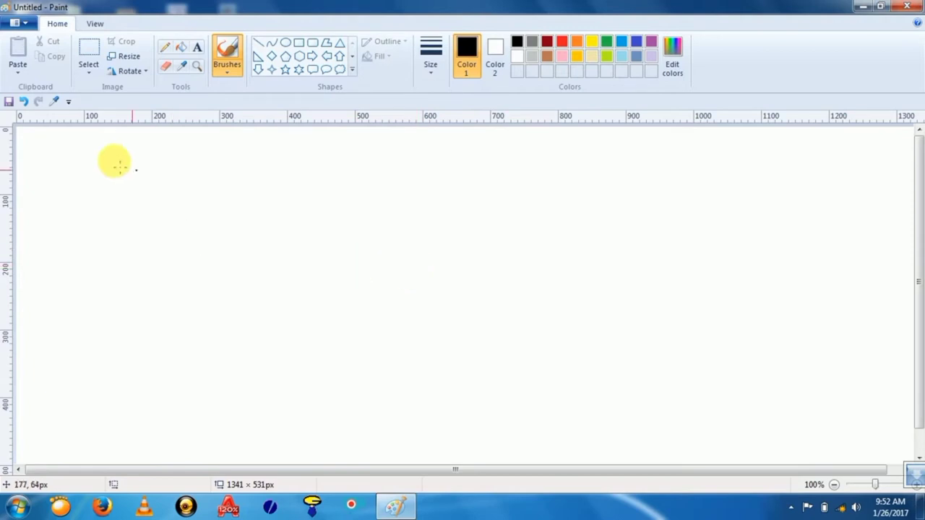
Step: Try the portrait and landscape orientations and horizontal and vertical centering in Page Setup, and cancel the changes
click(26, 24)
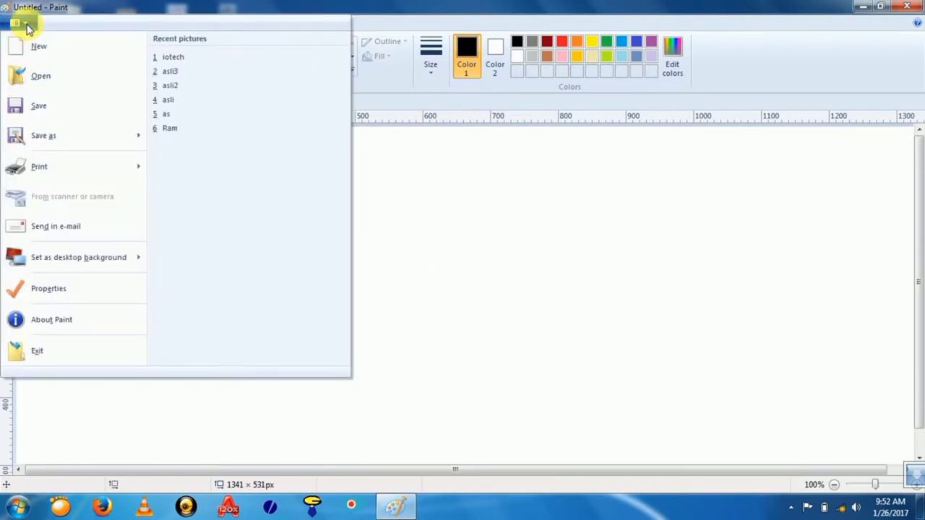
mouse_move(40, 163)
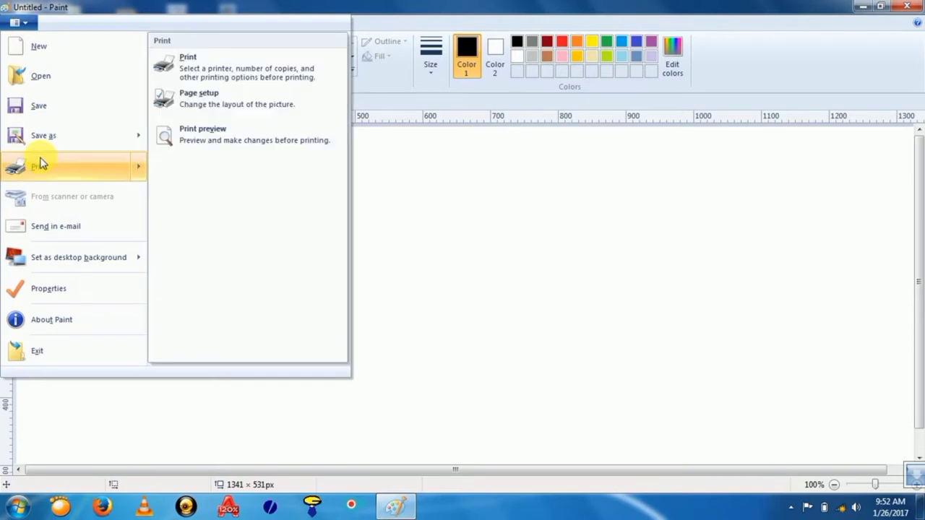
click(202, 104)
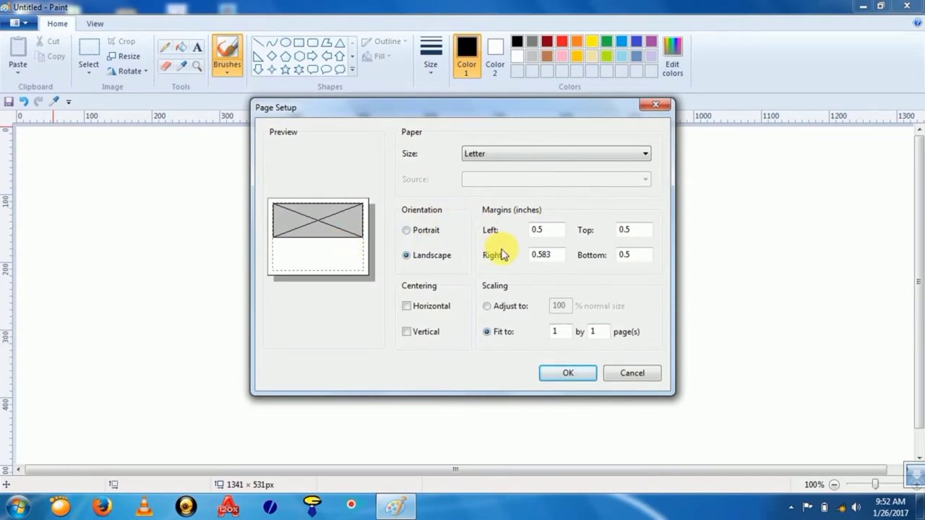
click(427, 232)
click(424, 258)
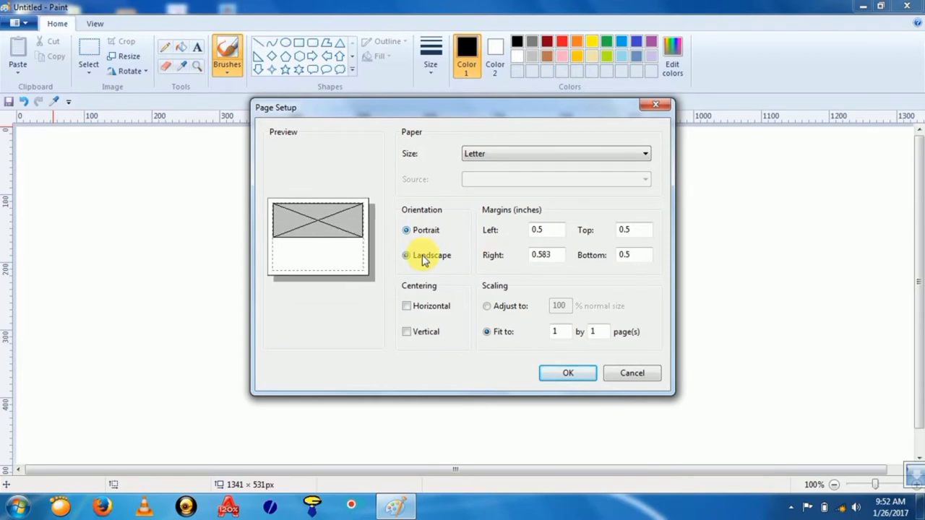
click(423, 309)
click(421, 336)
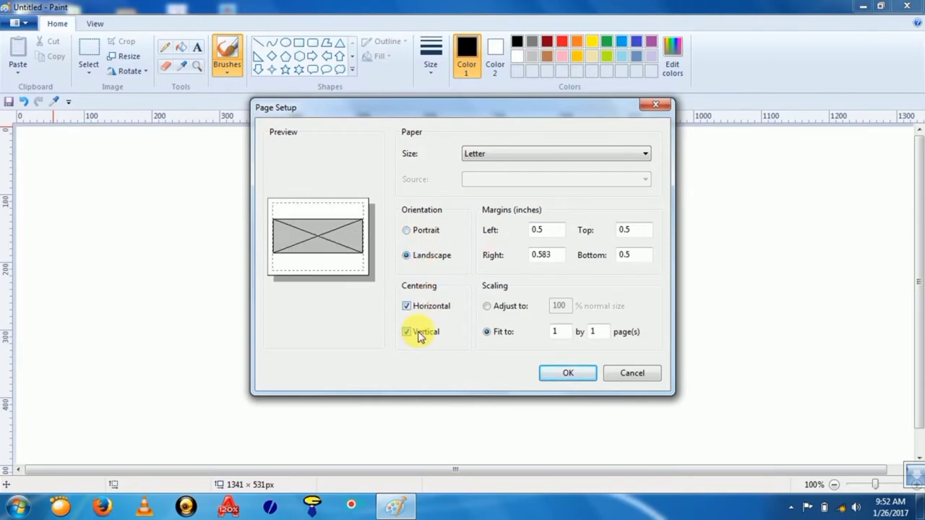
click(421, 336)
click(419, 307)
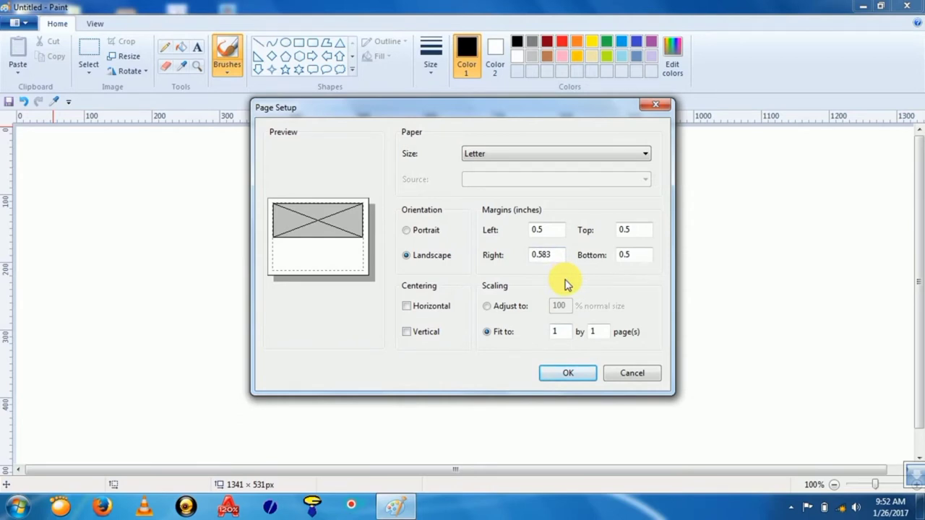
click(631, 373)
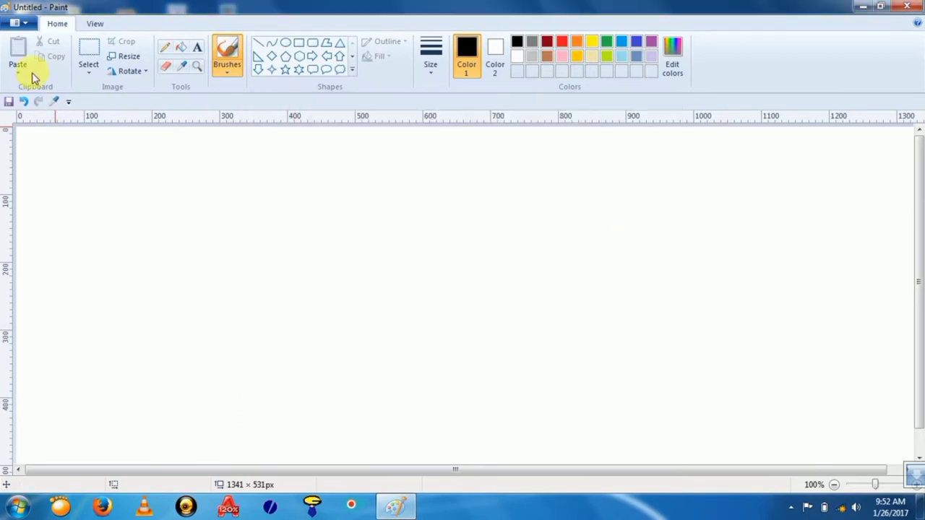
Step: Show the print preview of the blank picture and close it
click(20, 23)
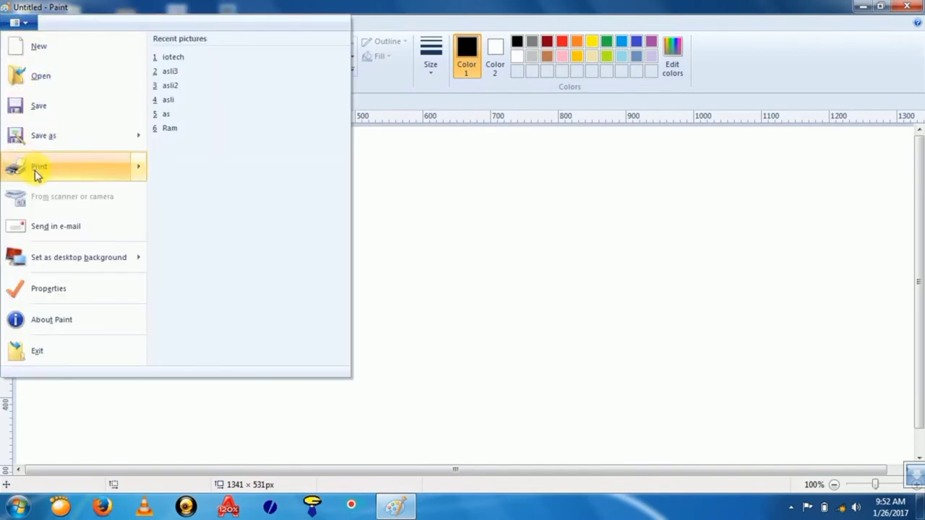
mouse_move(39, 175)
click(210, 143)
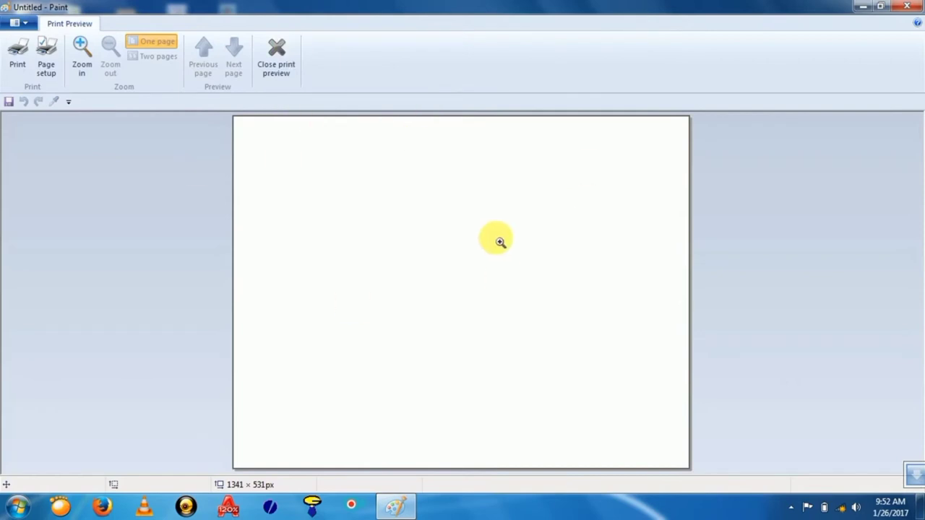
click(292, 59)
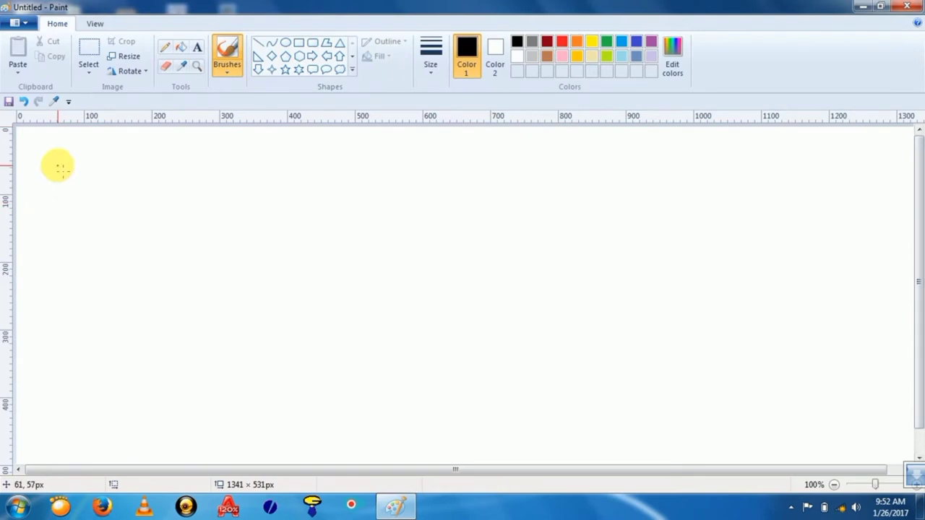
Step: View the options for setting the picture as desktop background, and minimize the window to show the desktop
click(24, 25)
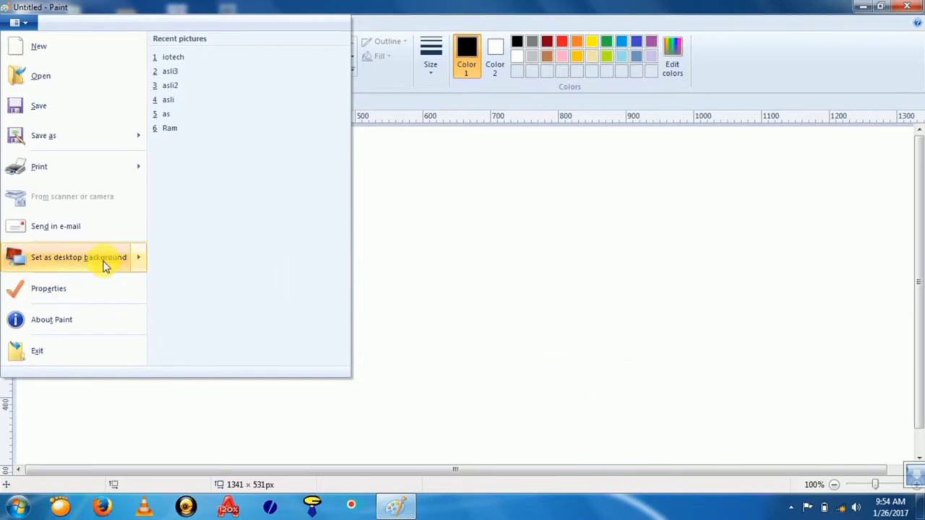
mouse_move(104, 266)
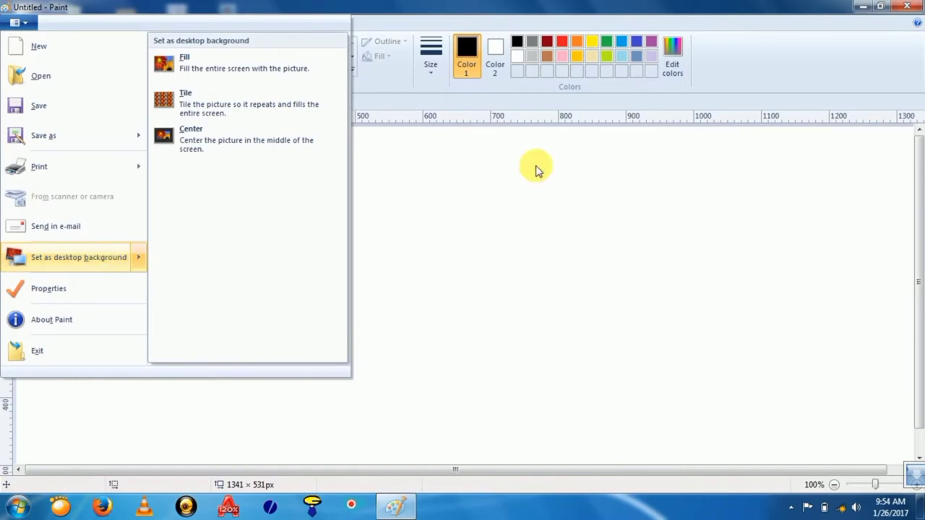
click(548, 203)
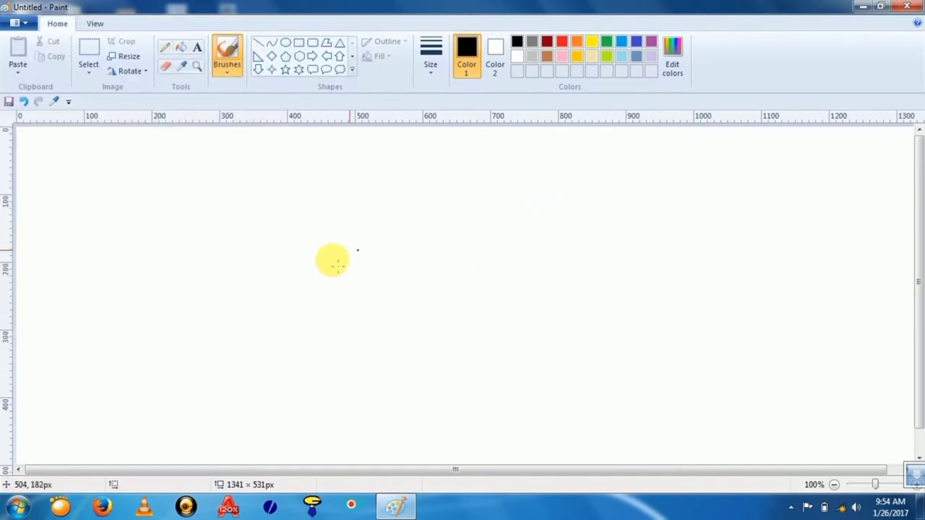
click(864, 6)
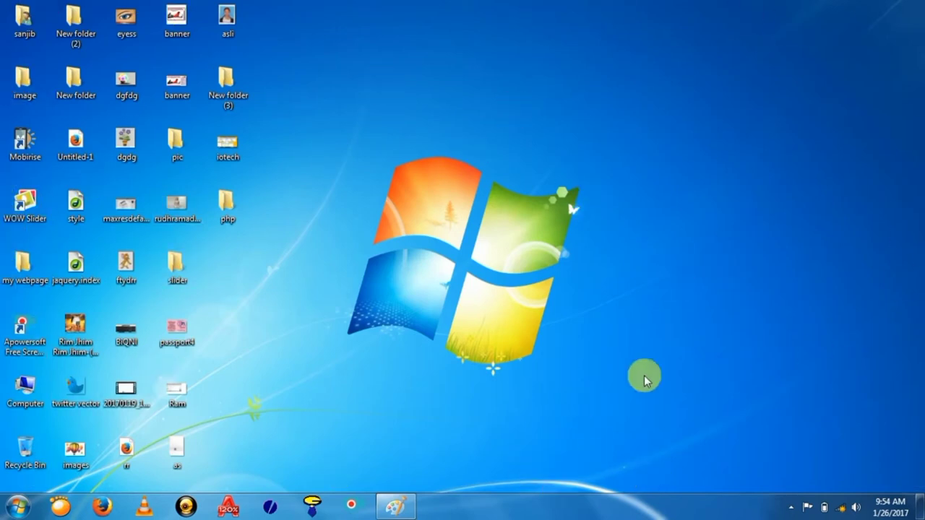
Step: Restore the Paint window and view the file commands down to the desktop background option
click(396, 506)
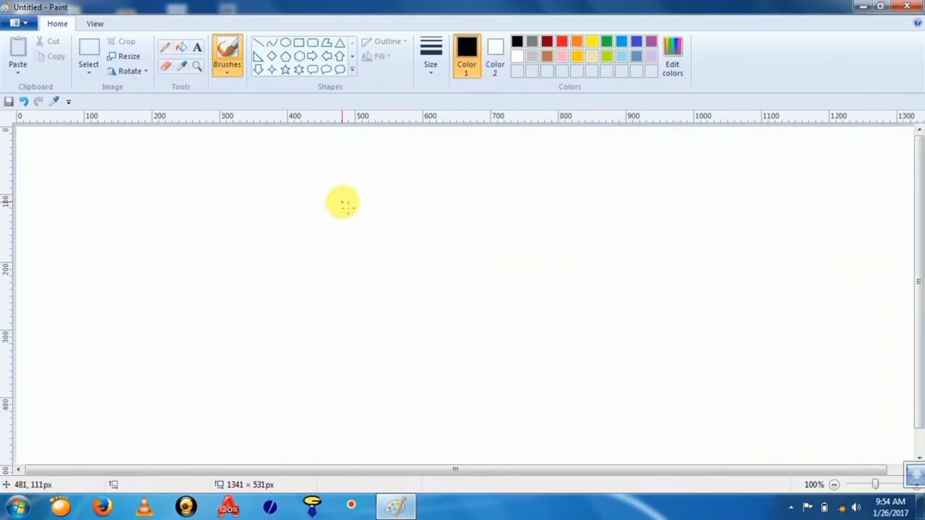
click(20, 73)
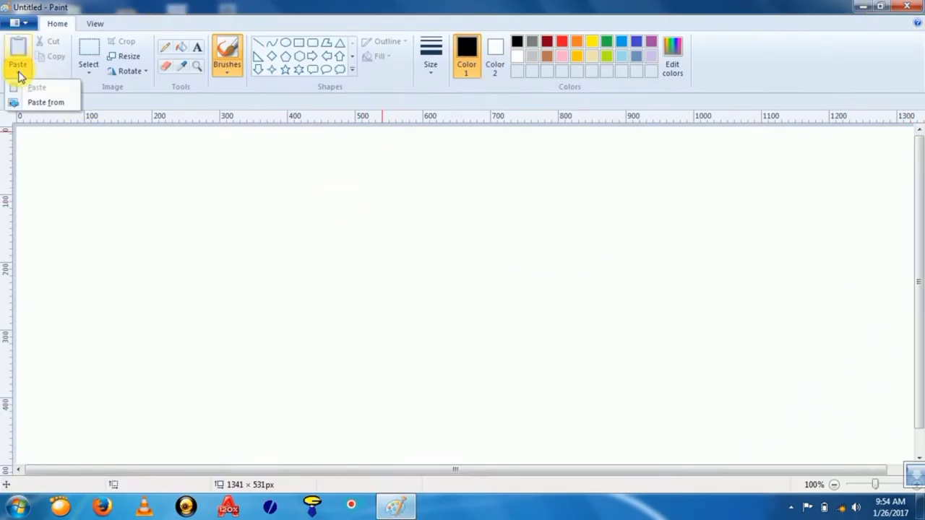
click(28, 19)
click(27, 20)
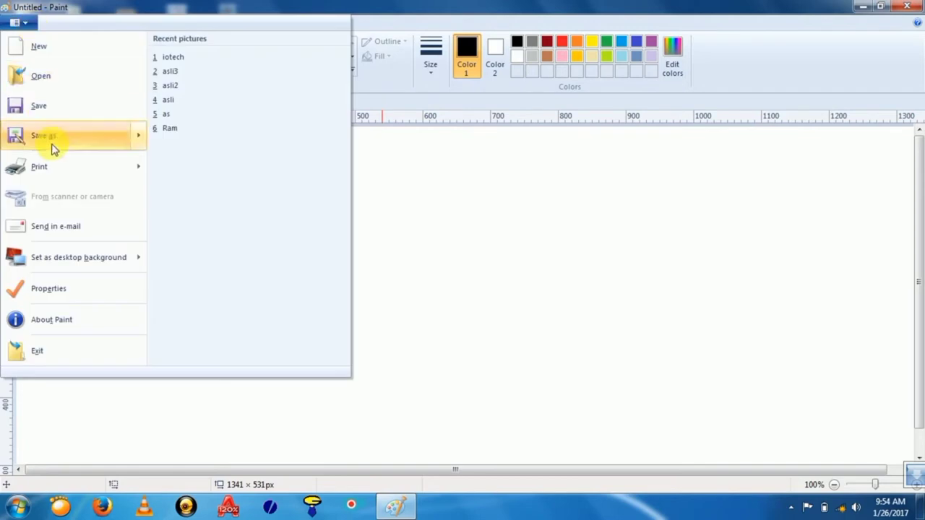
mouse_move(116, 256)
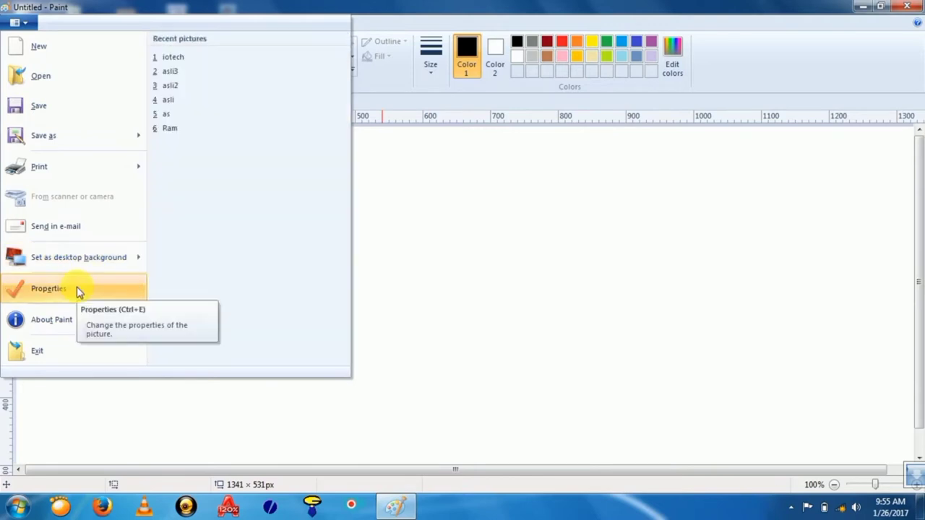
Step: View the picture's Image Properties, including units, colors, width and height, and cancel without changes
click(76, 288)
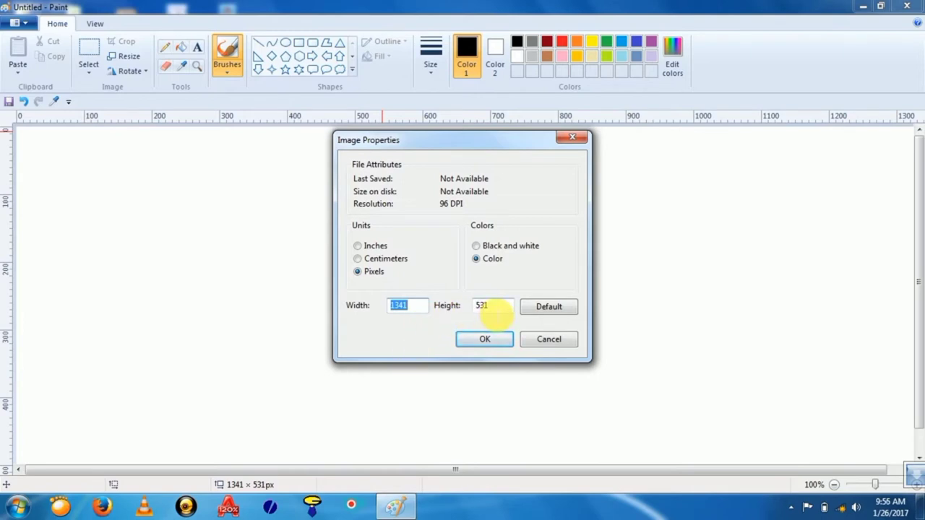
click(496, 308)
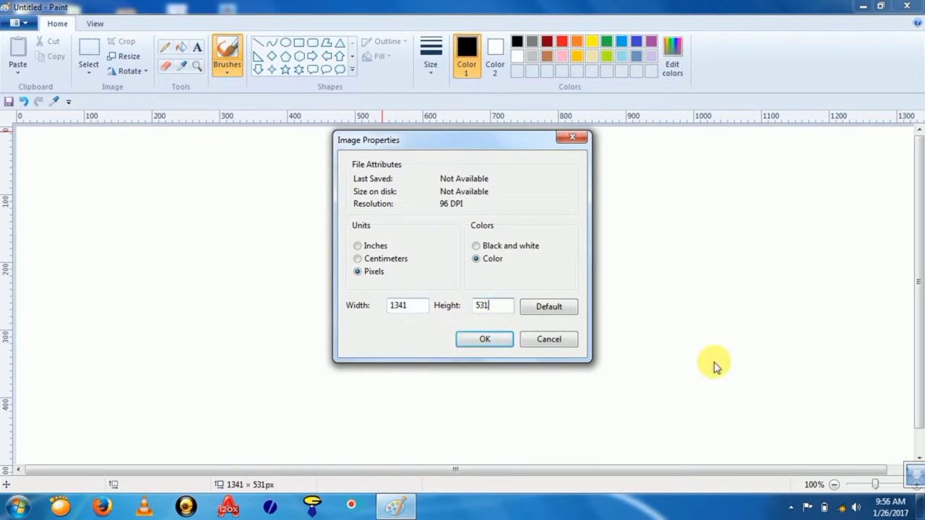
click(909, 182)
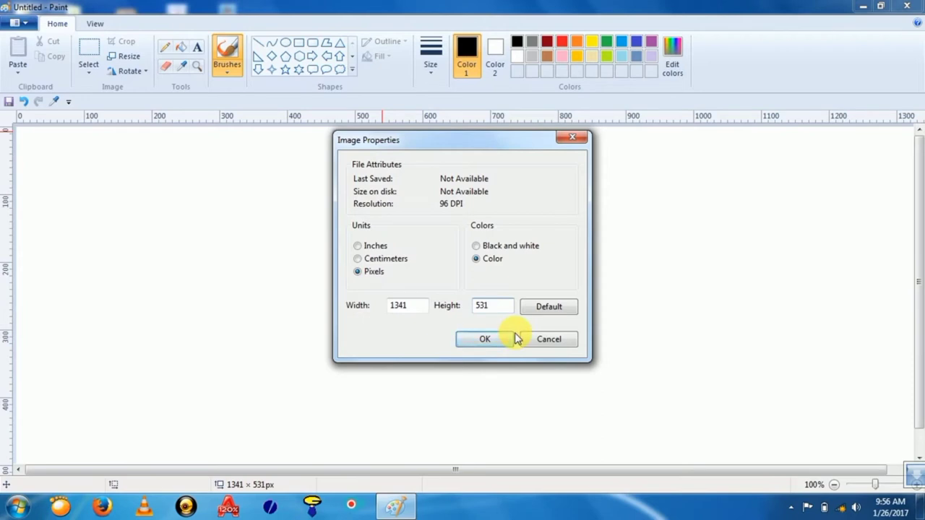
click(554, 340)
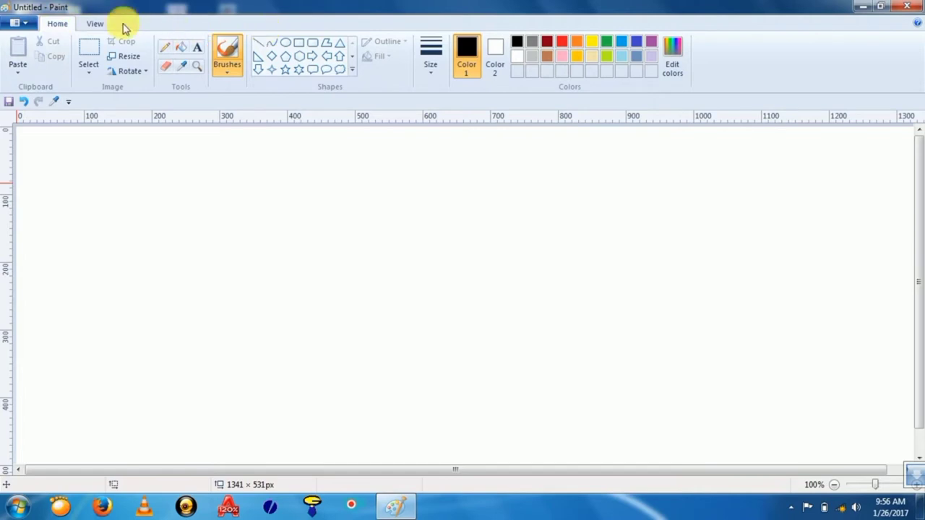
Step: Compare the View and Home command sets, and return to the Home commands
click(94, 23)
click(58, 24)
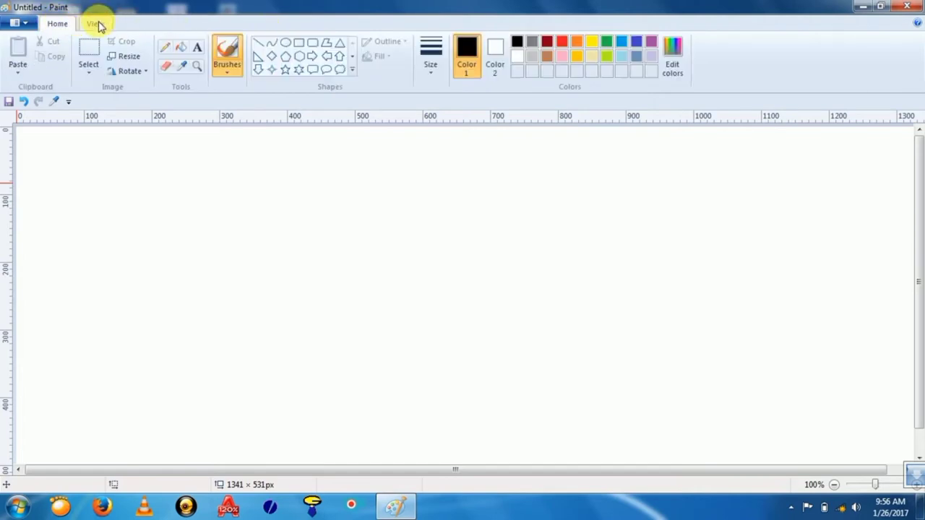
click(94, 23)
click(58, 24)
click(94, 23)
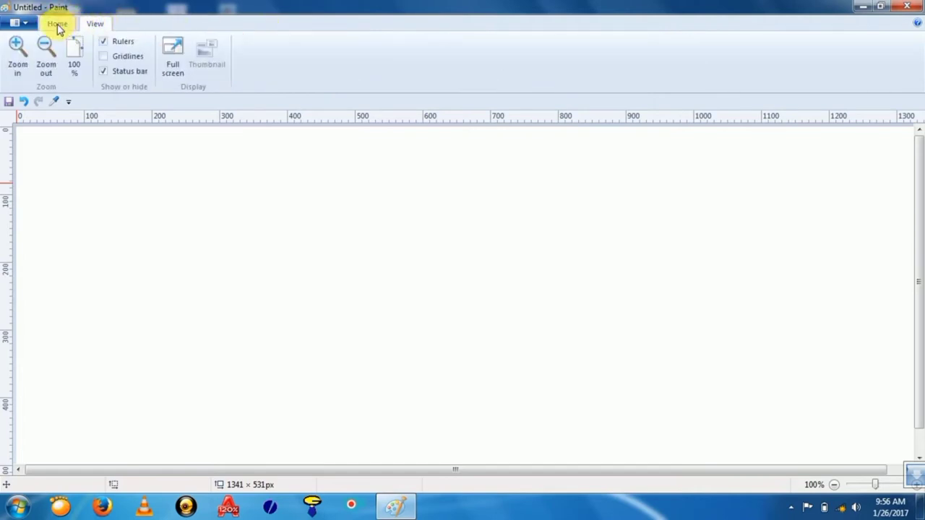
click(58, 26)
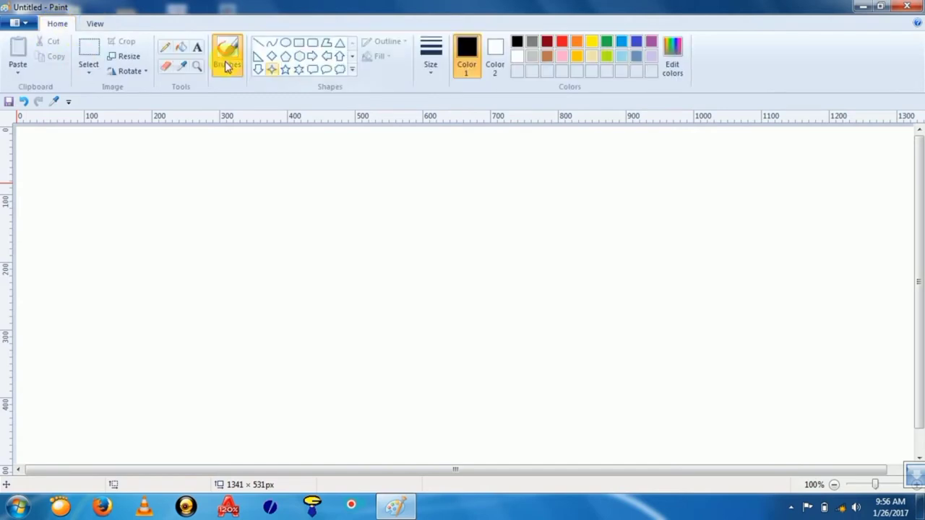
click(100, 28)
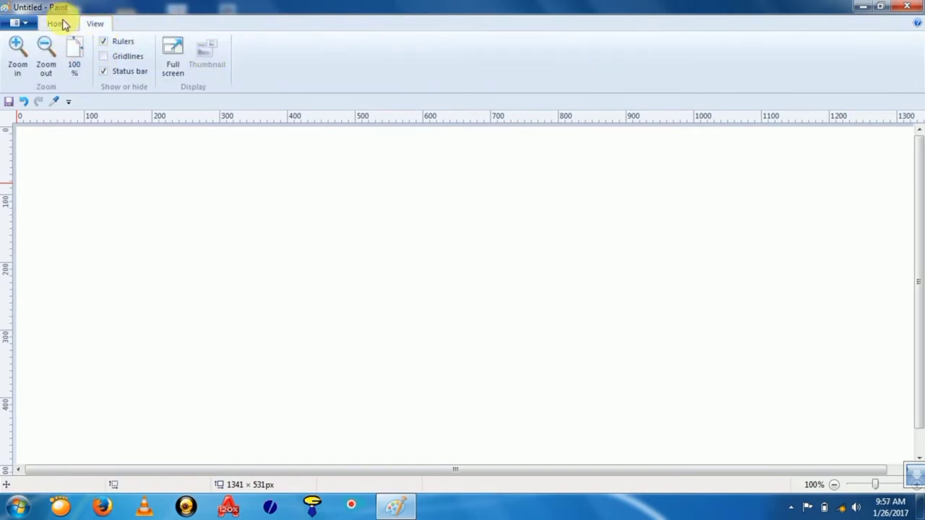
click(55, 24)
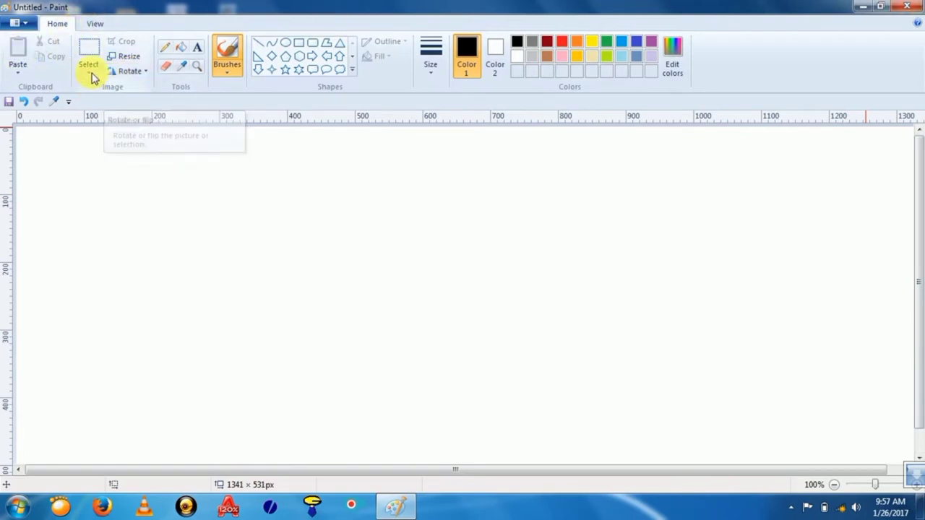
Step: View the paste options and the selection options for the picture
click(19, 71)
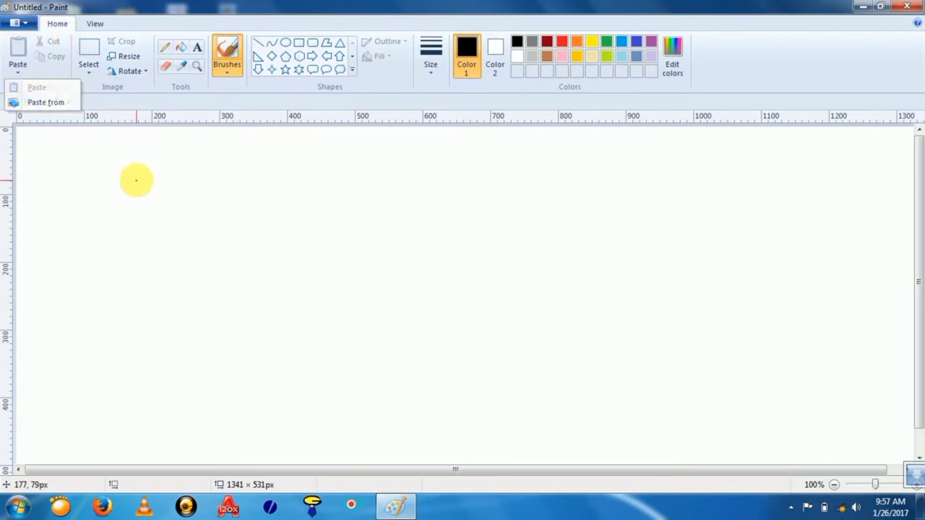
click(137, 180)
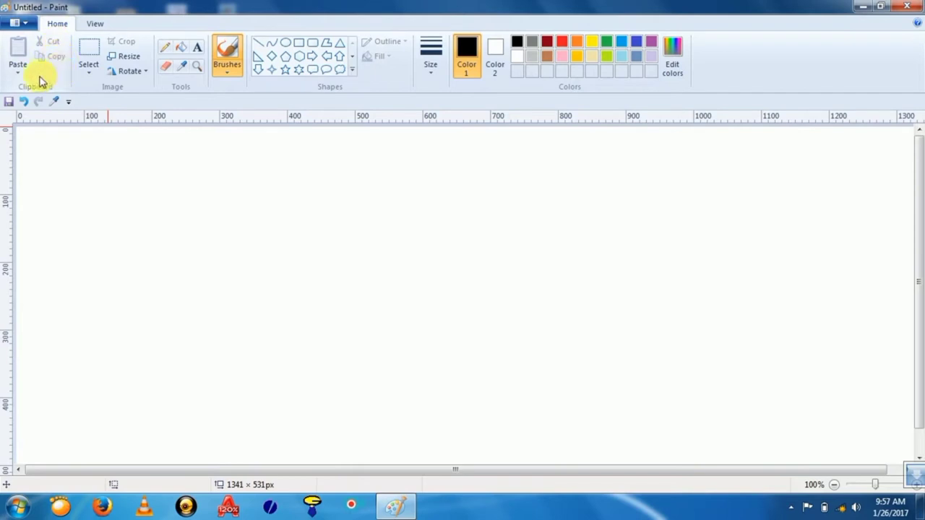
click(204, 224)
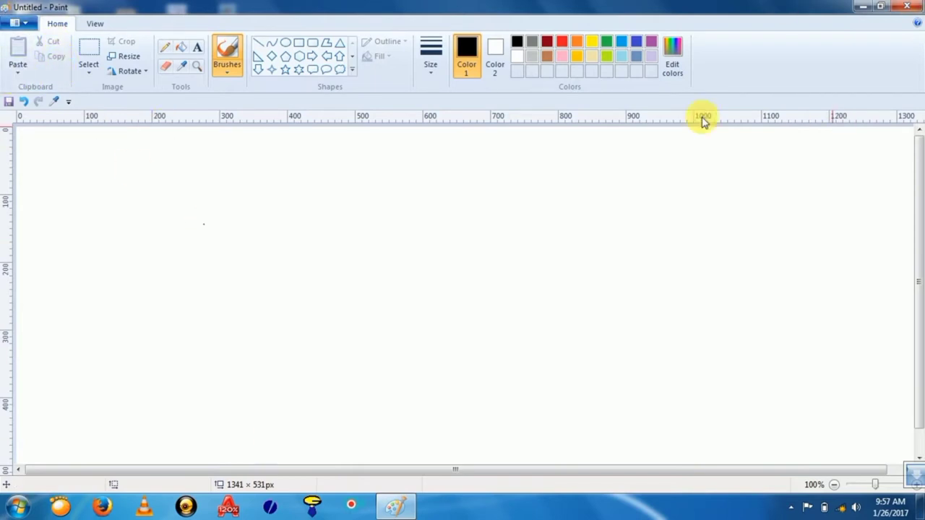
click(88, 72)
click(89, 75)
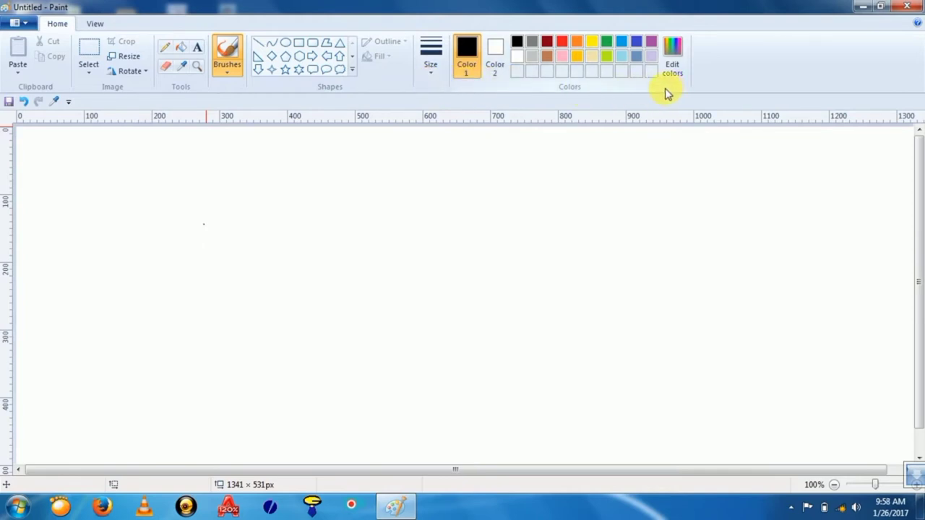
Step: Draw a large black freehand outline across the canvas with the Pencil, and add red freehand curves over it
click(165, 47)
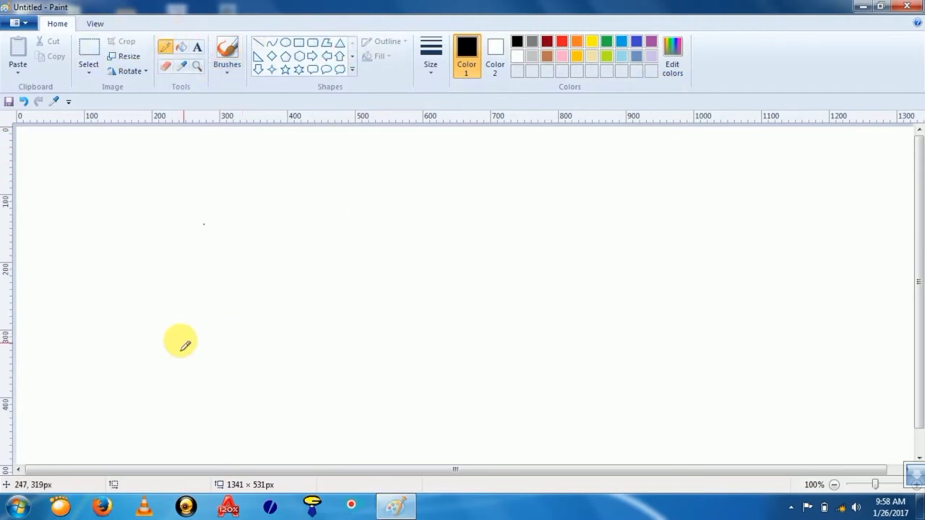
mouse_move(201, 337)
mouse_down()
mouse_move(189, 337)
mouse_move(173, 310)
mouse_move(209, 241)
mouse_move(360, 224)
mouse_move(636, 251)
mouse_move(787, 323)
mouse_move(636, 399)
mouse_move(501, 324)
mouse_move(237, 396)
mouse_move(194, 341)
mouse_up()
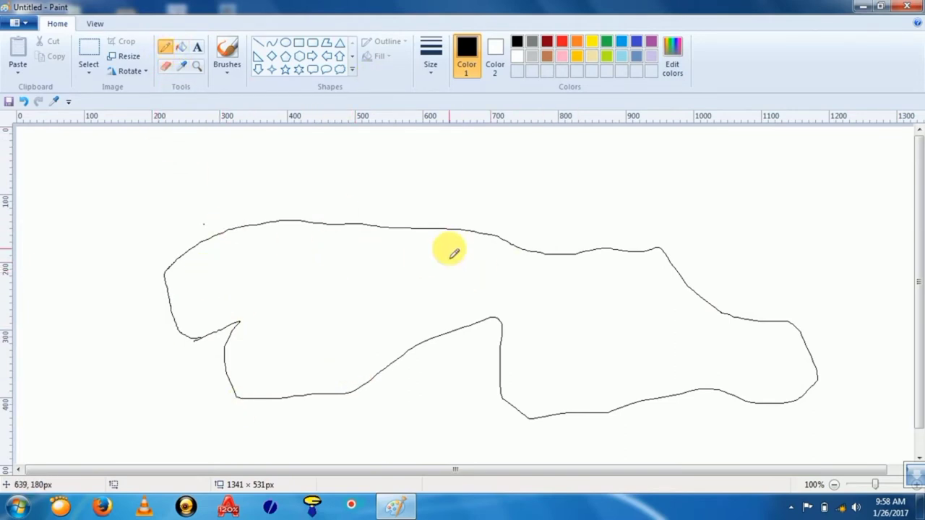
click(562, 41)
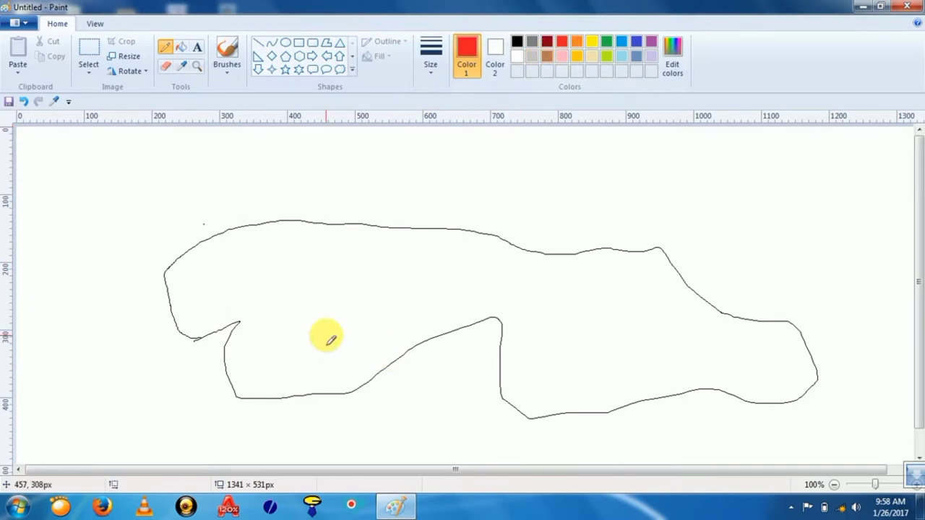
mouse_move(327, 334)
mouse_down()
mouse_move(461, 237)
mouse_move(632, 326)
mouse_move(601, 422)
mouse_move(427, 299)
mouse_move(543, 252)
mouse_move(343, 266)
mouse_up()
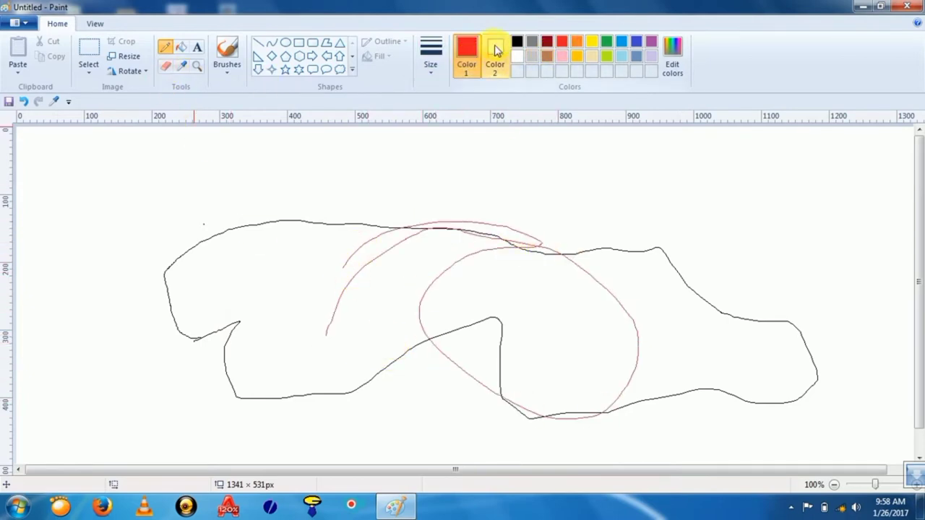
Step: Set Color 1 to black and erase the upper-left stretch of the black outline with the Eraser
click(517, 42)
click(165, 66)
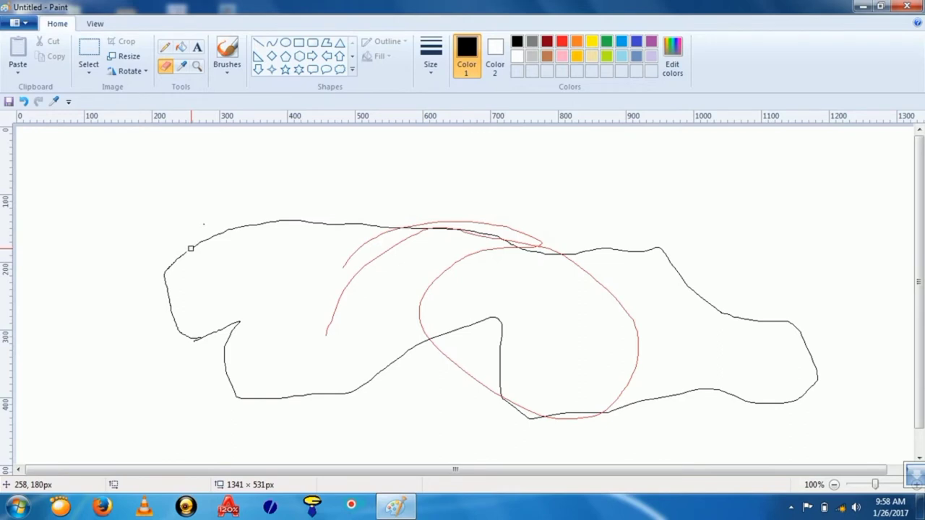
mouse_move(246, 227)
mouse_down()
mouse_move(325, 229)
mouse_move(277, 217)
mouse_move(269, 219)
mouse_move(382, 227)
mouse_move(341, 225)
mouse_move(354, 218)
mouse_move(386, 229)
mouse_move(349, 214)
mouse_up()
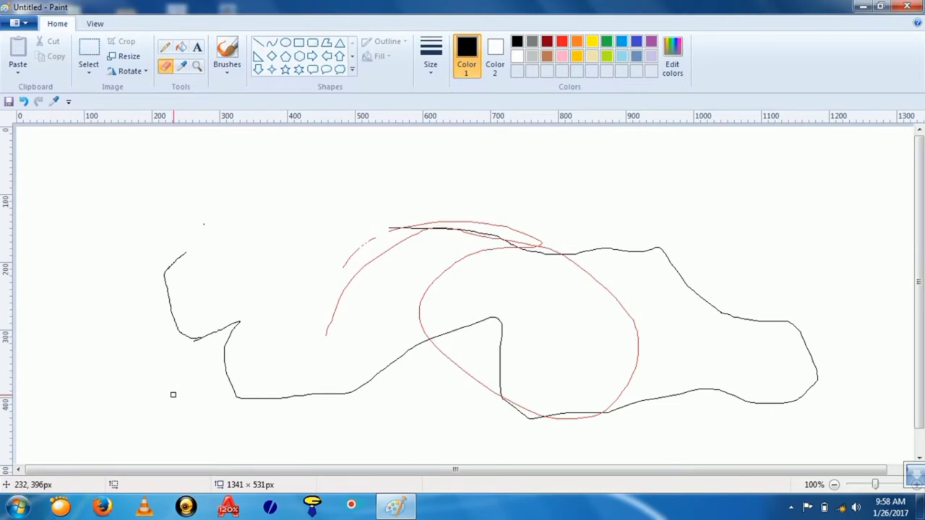
Step: Launch the On-Screen Keyboard with the osk command and move it over the lower part of the canvas
key(super+r)
text(osk)
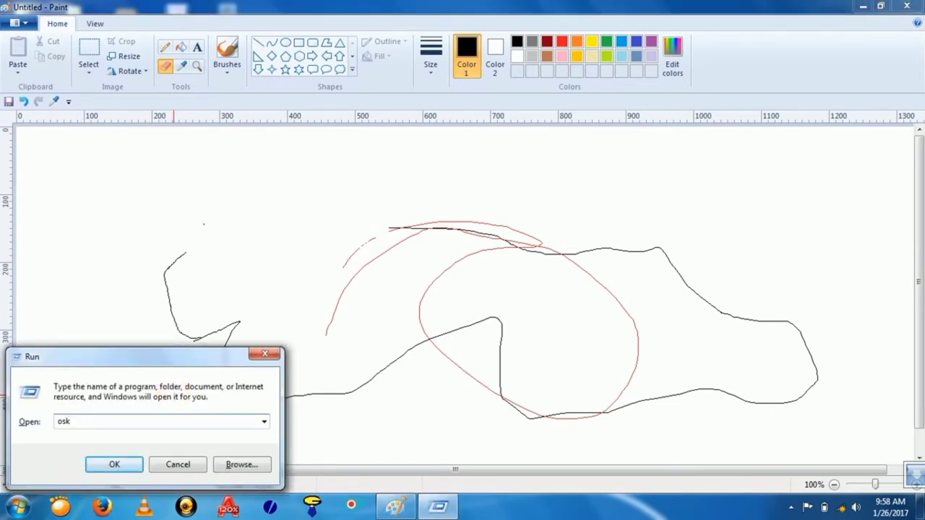
key(Return)
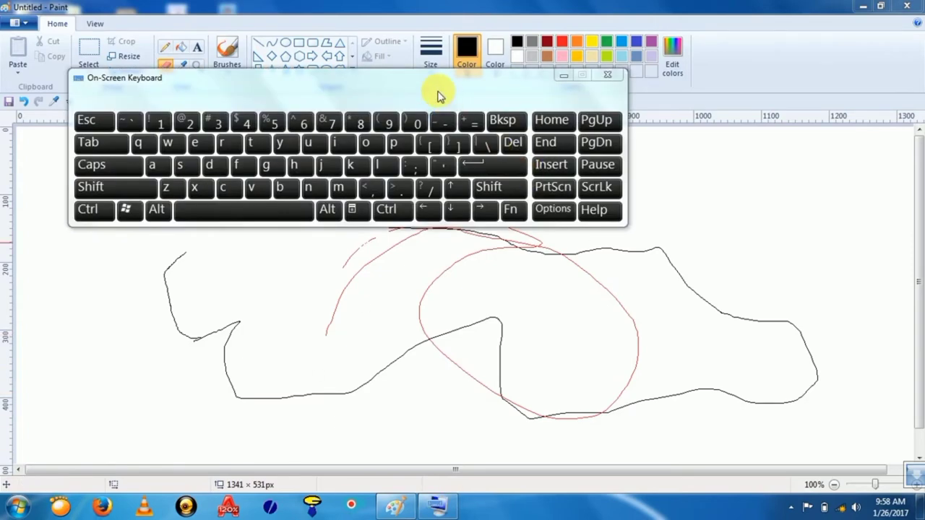
drag(420, 77, 528, 323)
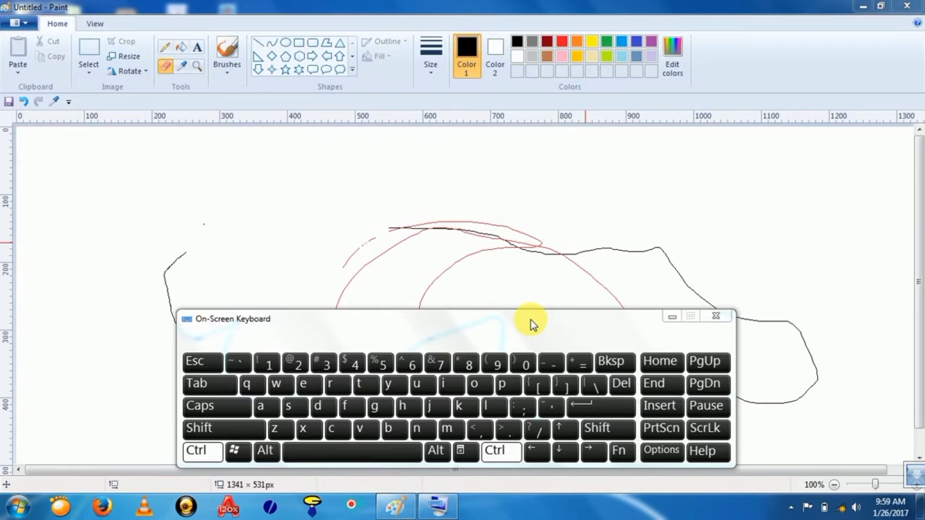
Step: Enlarge the Eraser and rub out the remaining black and red lines, with the On-Screen Keyboard minimized
key(ctrl)
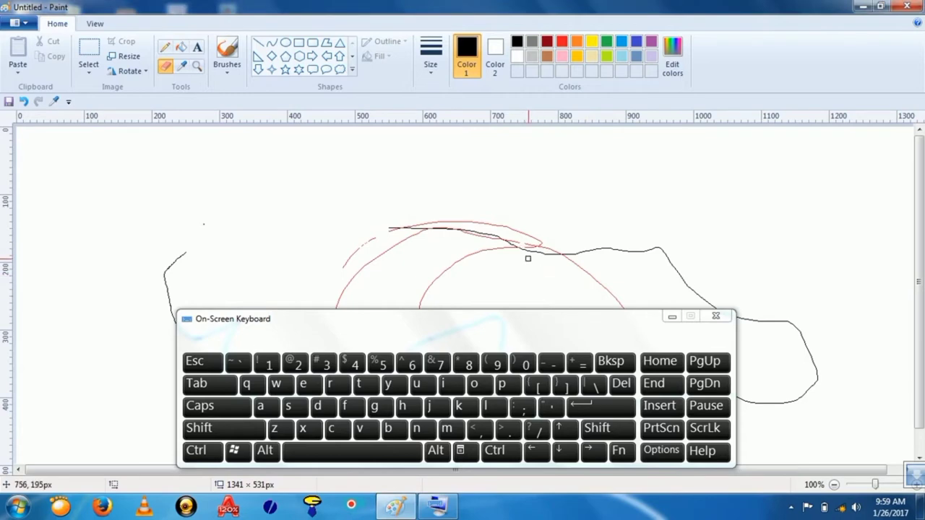
key(ctrl)
key(ctrl+plus)
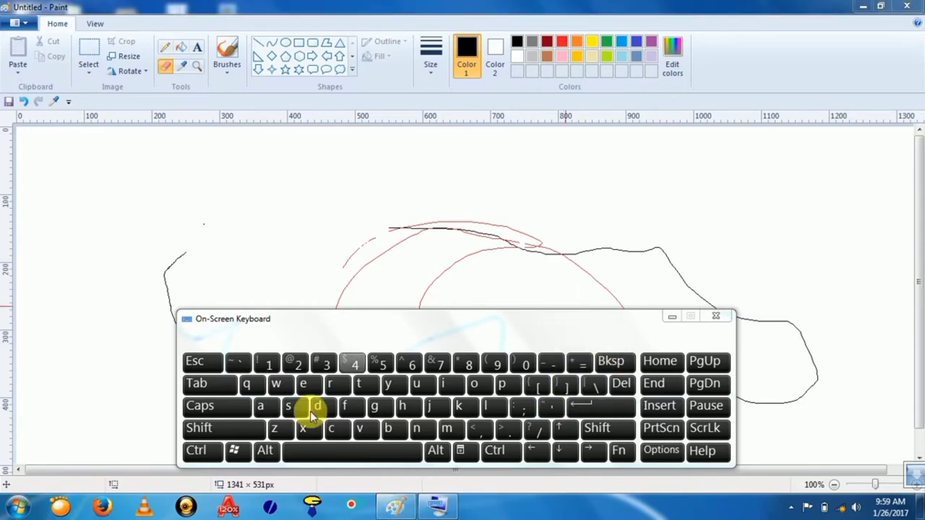
drag(744, 400, 593, 407)
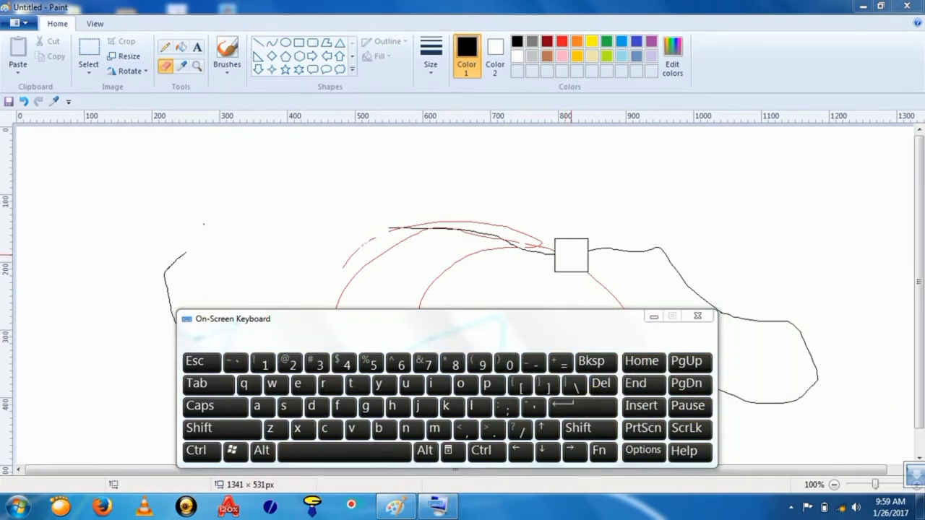
click(653, 316)
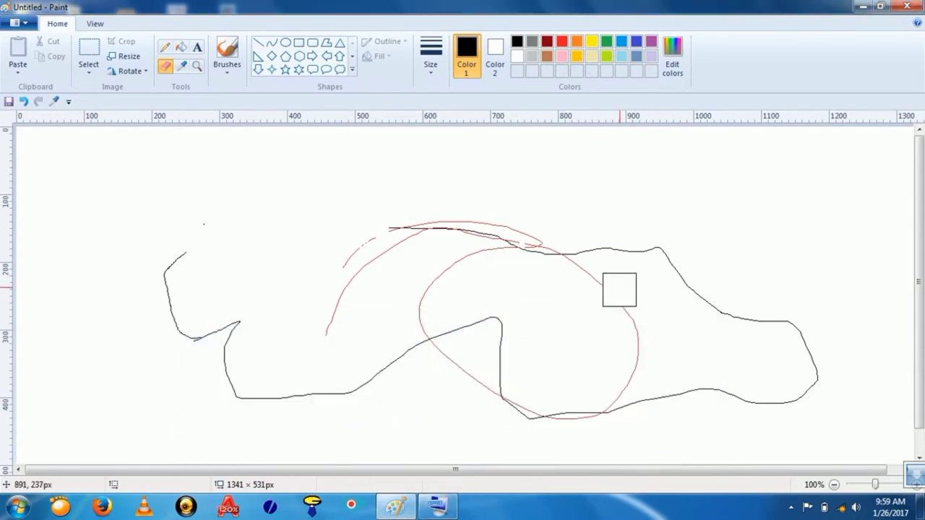
mouse_move(618, 287)
mouse_down()
mouse_move(426, 252)
mouse_move(263, 279)
mouse_move(317, 248)
mouse_move(489, 243)
mouse_move(541, 230)
mouse_move(449, 217)
mouse_move(355, 282)
mouse_move(435, 252)
mouse_move(431, 375)
mouse_move(472, 309)
mouse_move(526, 300)
mouse_move(472, 381)
mouse_move(475, 374)
mouse_move(556, 430)
mouse_move(589, 414)
mouse_move(758, 383)
mouse_move(785, 403)
mouse_move(757, 404)
mouse_move(797, 395)
mouse_move(825, 355)
mouse_move(772, 308)
mouse_move(696, 293)
mouse_move(646, 264)
mouse_move(634, 239)
mouse_move(676, 245)
mouse_move(599, 252)
mouse_move(583, 266)
mouse_move(606, 300)
mouse_move(635, 415)
mouse_move(648, 284)
mouse_move(373, 365)
mouse_move(292, 405)
mouse_move(244, 409)
mouse_move(211, 362)
mouse_move(227, 323)
mouse_move(196, 330)
mouse_move(184, 317)
mouse_move(182, 270)
mouse_move(206, 239)
mouse_move(272, 289)
mouse_move(352, 292)
mouse_move(308, 352)
mouse_up()
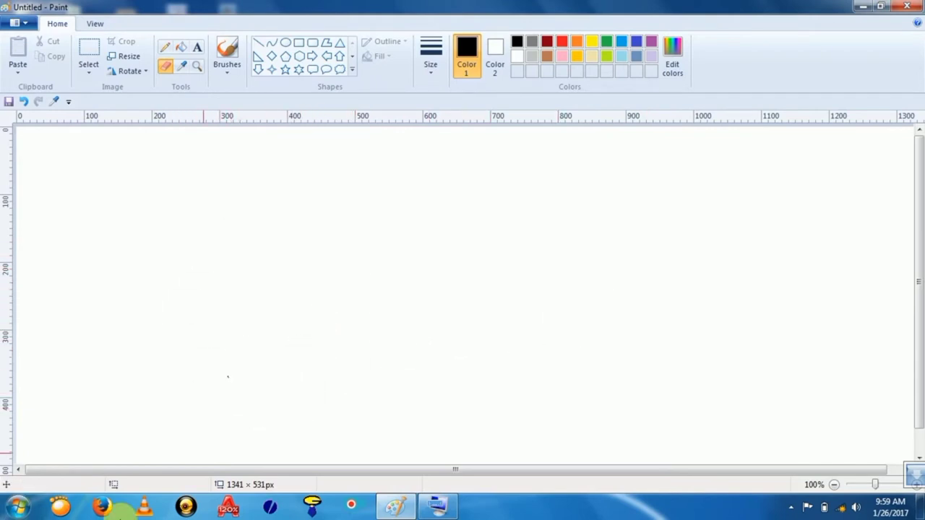
Step: Draw a black ellipse about 488 × 364 px on the canvas, and set Color 2 to red
right_click(181, 50)
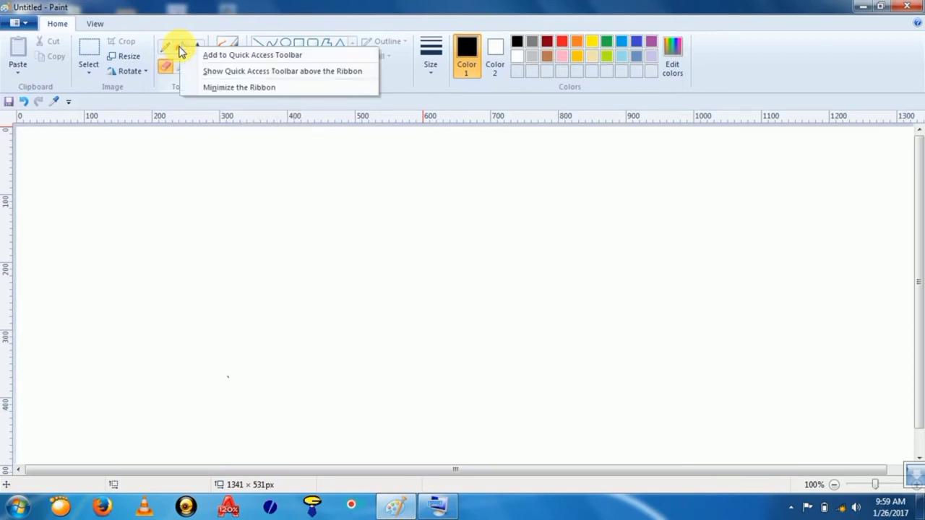
click(189, 55)
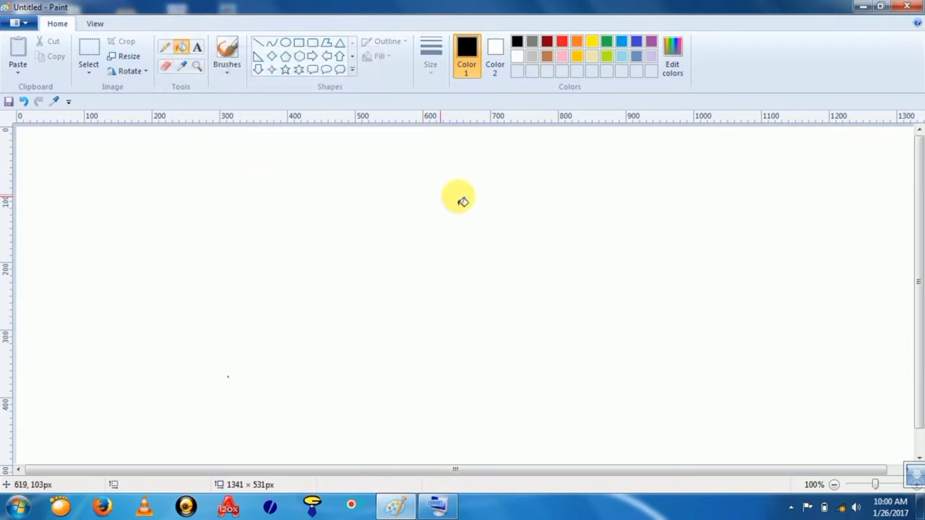
click(287, 42)
mouse_move(209, 159)
mouse_down()
mouse_move(469, 334)
mouse_move(536, 405)
mouse_up()
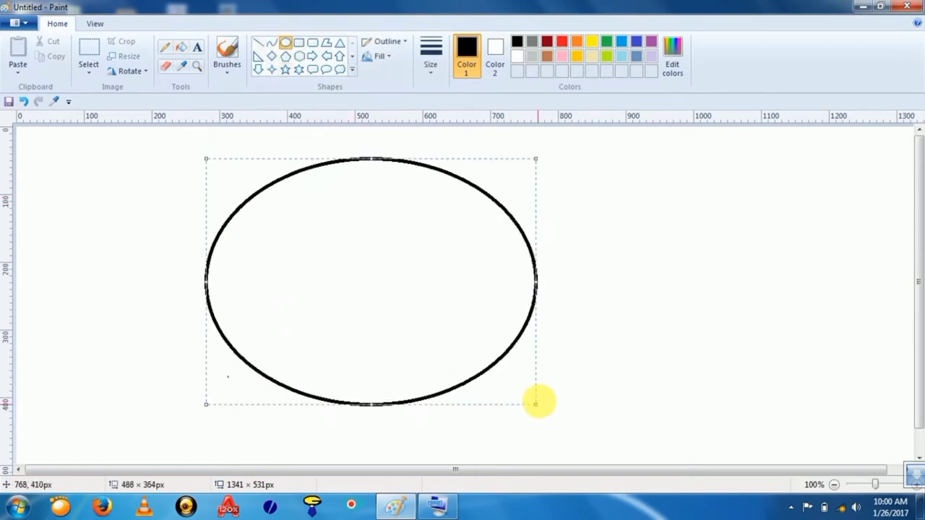
click(495, 55)
click(563, 41)
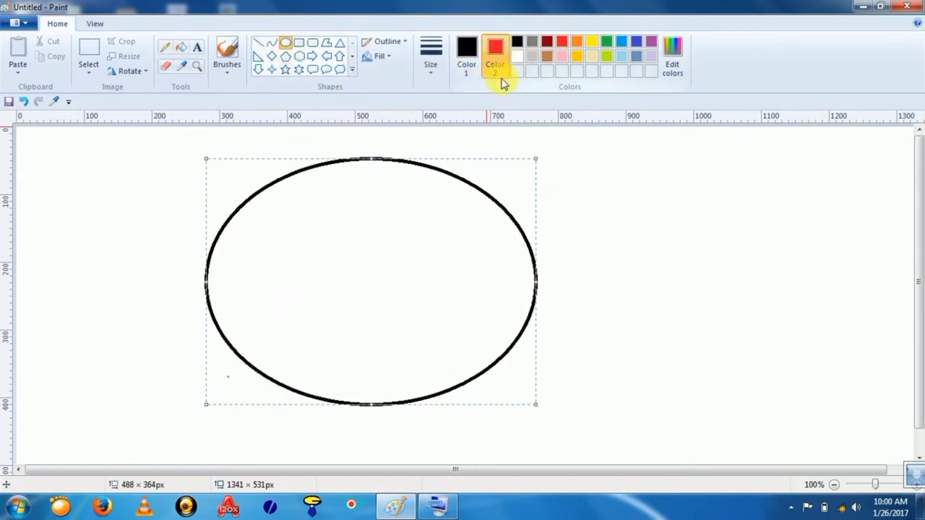
Step: Fill the ellipse with the red Color 2, and refill it with the black Color 1
click(467, 52)
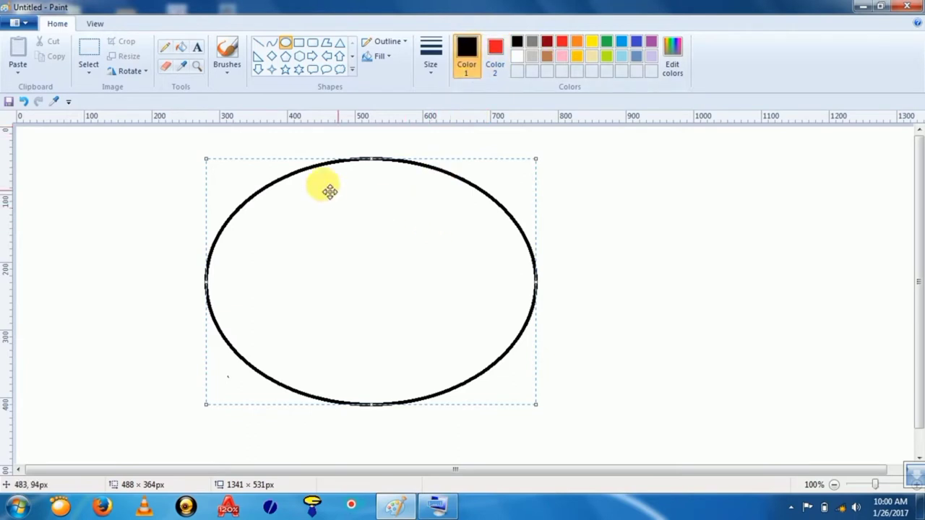
click(183, 50)
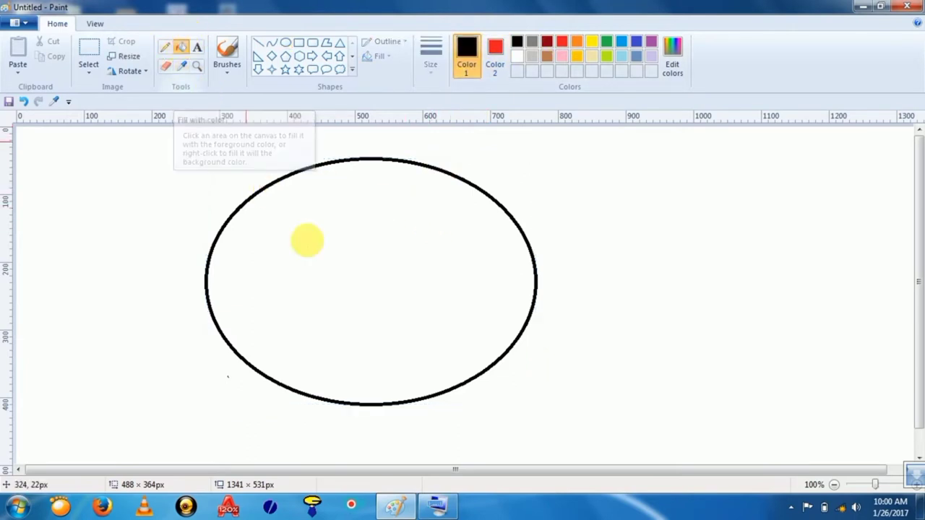
right_click(365, 217)
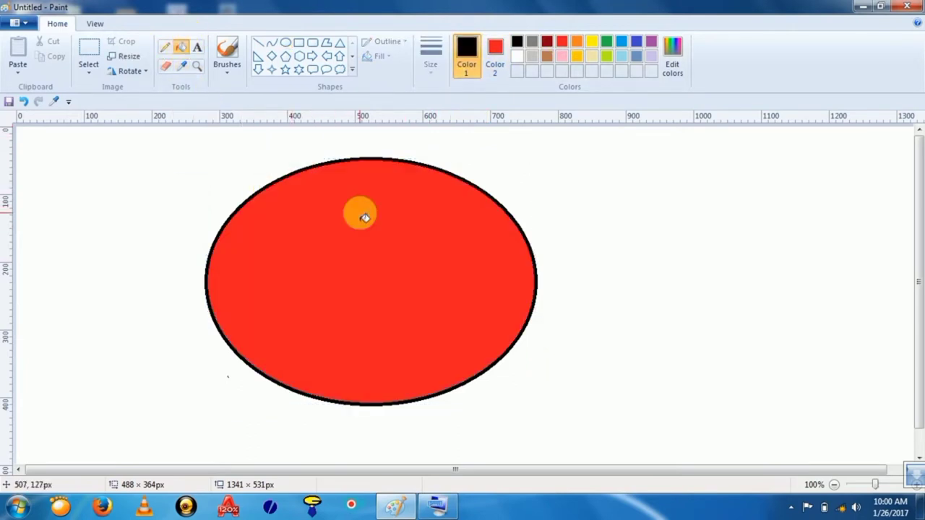
click(394, 223)
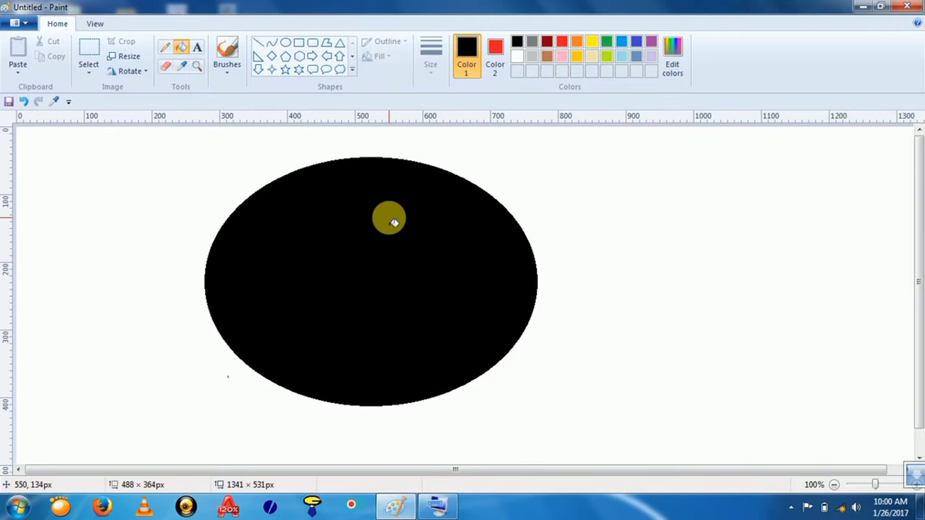
Step: Rub a red Eraser strip over the ellipse's upper-left part, and clear the whole canvas with Color 2 set to white
click(166, 67)
drag(271, 148, 251, 265)
key(ctrl+a)
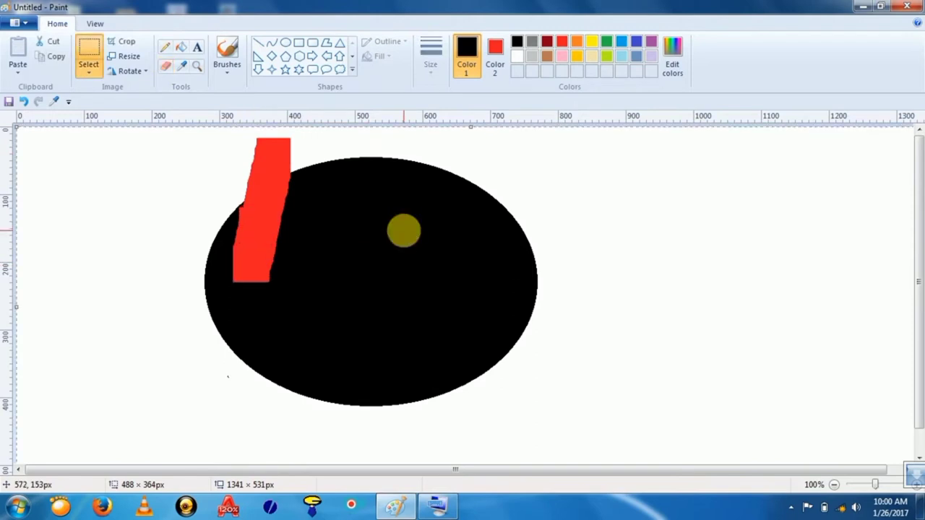
click(495, 58)
click(518, 58)
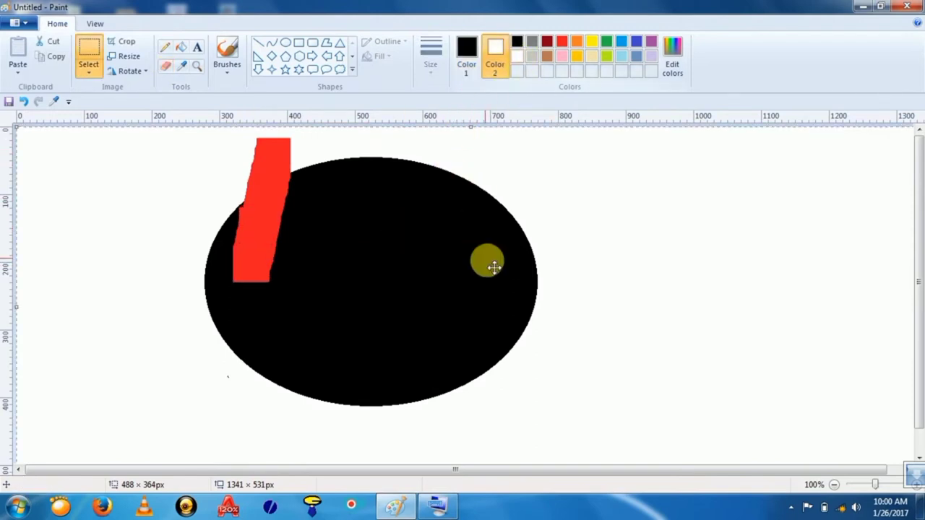
key(Delete)
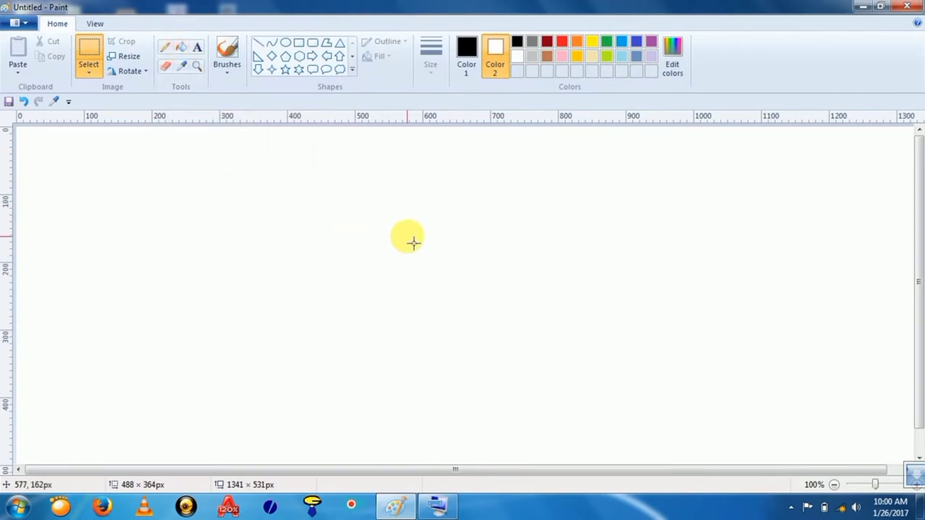
Step: Add the black text "fkmhglflhlfhlfhflkhlfkhlfg" in the upper-left part of the canvas with the Text tool
click(464, 55)
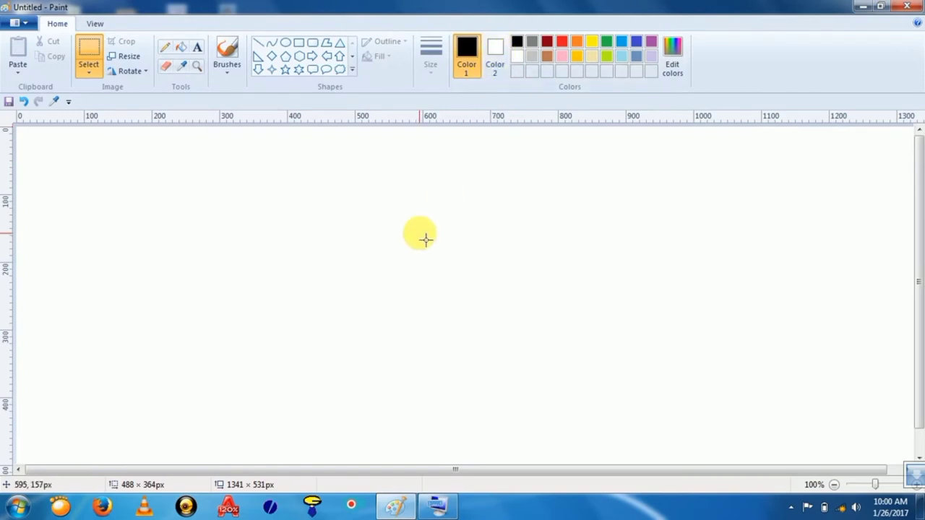
click(199, 52)
click(214, 194)
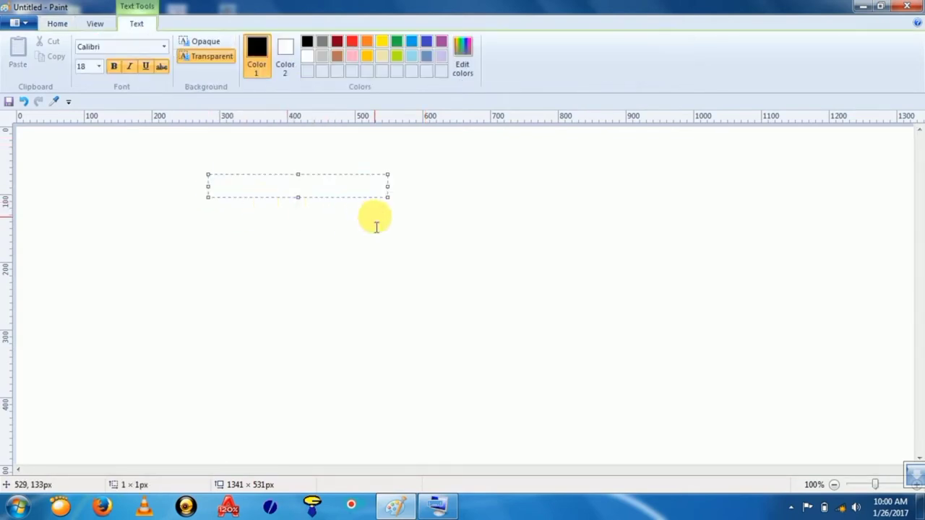
text(fkmhglflhlflhflkhlfkhlfg)
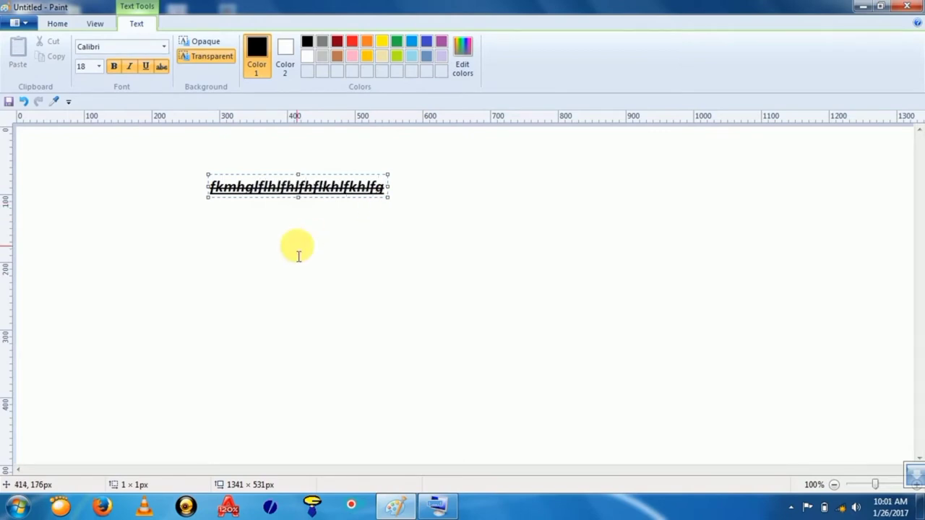
click(295, 252)
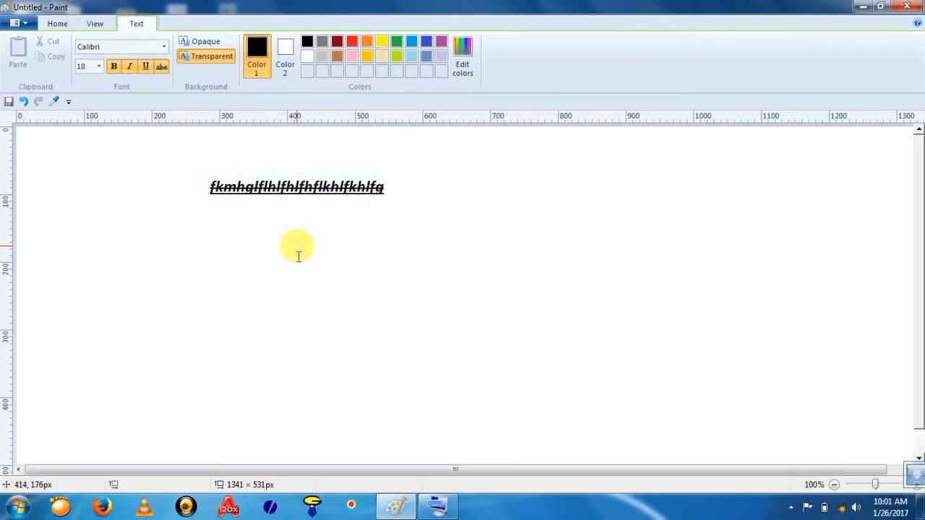
Step: Add a second text "djgdlgjldgldfglk" below the first line and move its box up so it overlaps that line
click(237, 221)
text(digdlgildgldfglk)
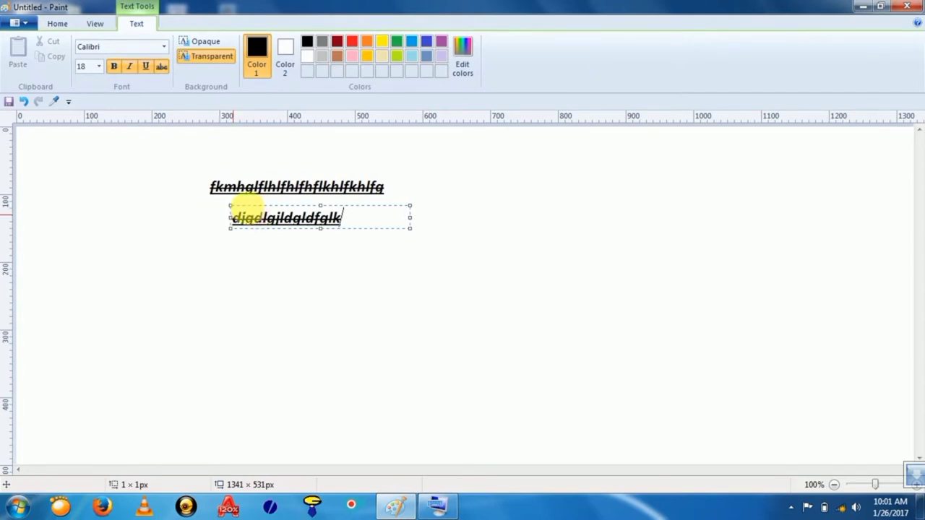
drag(249, 214, 239, 180)
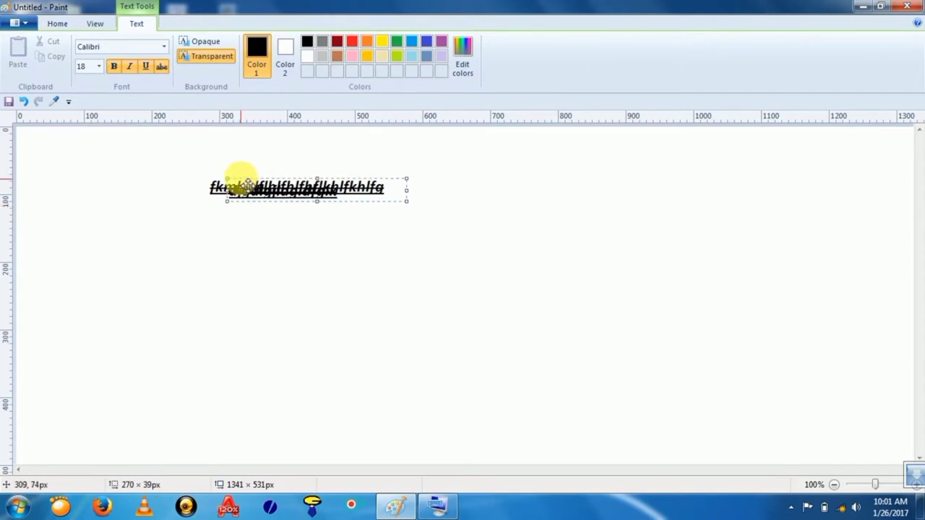
drag(316, 189, 368, 190)
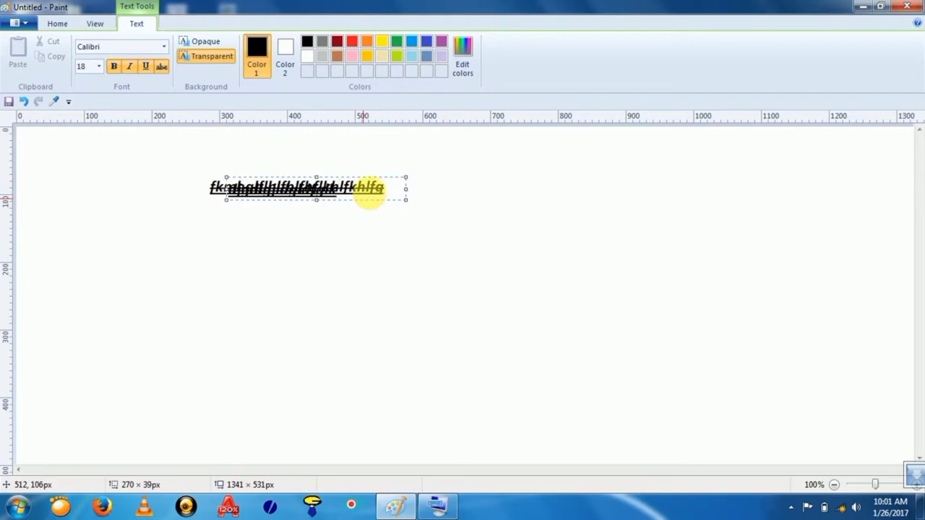
Step: Compare opaque and transparent backgrounds for the overlapping text box, leaving it opaque
click(204, 65)
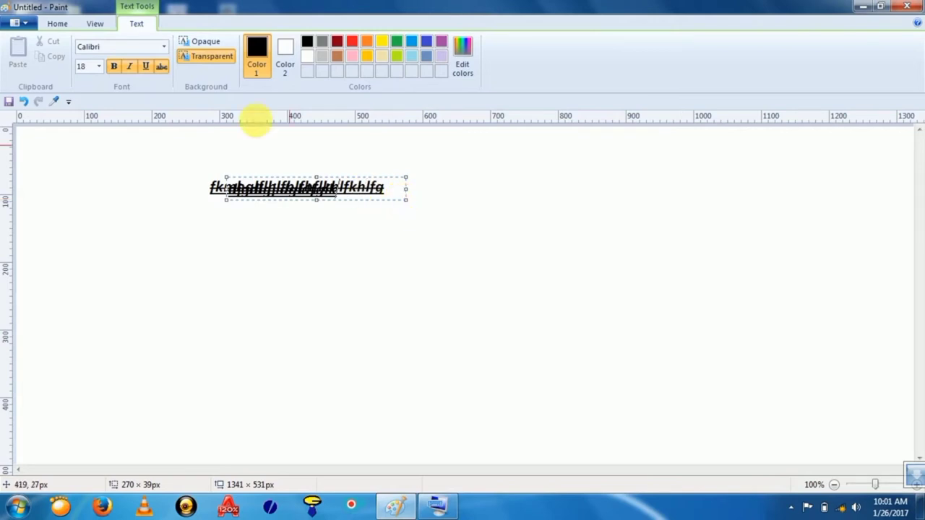
click(203, 41)
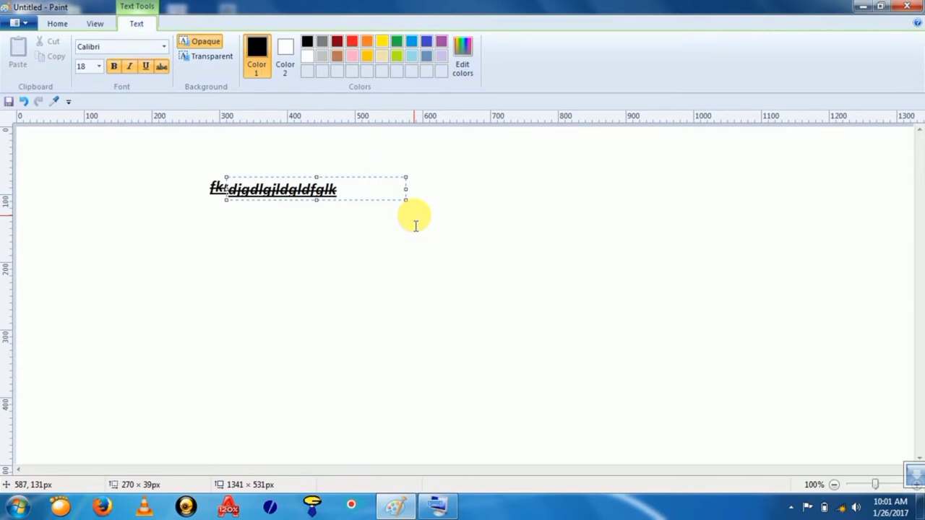
click(211, 57)
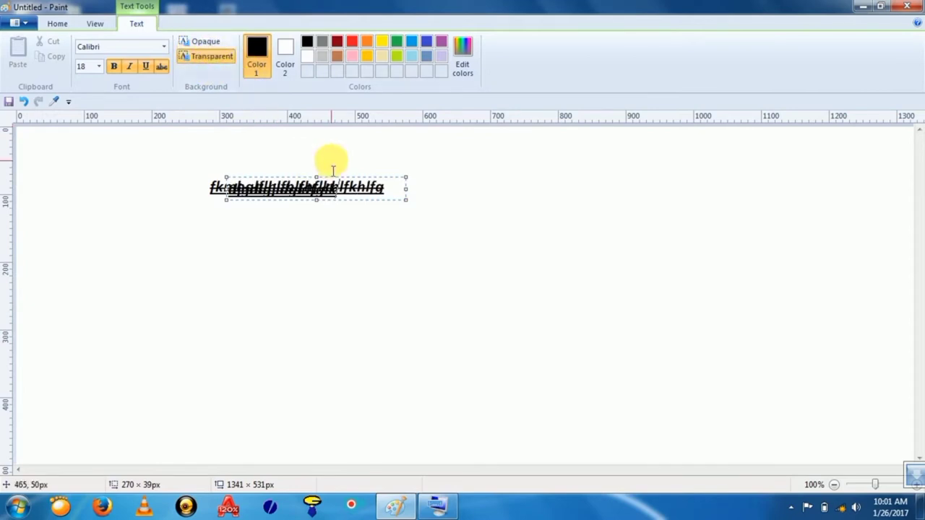
click(206, 41)
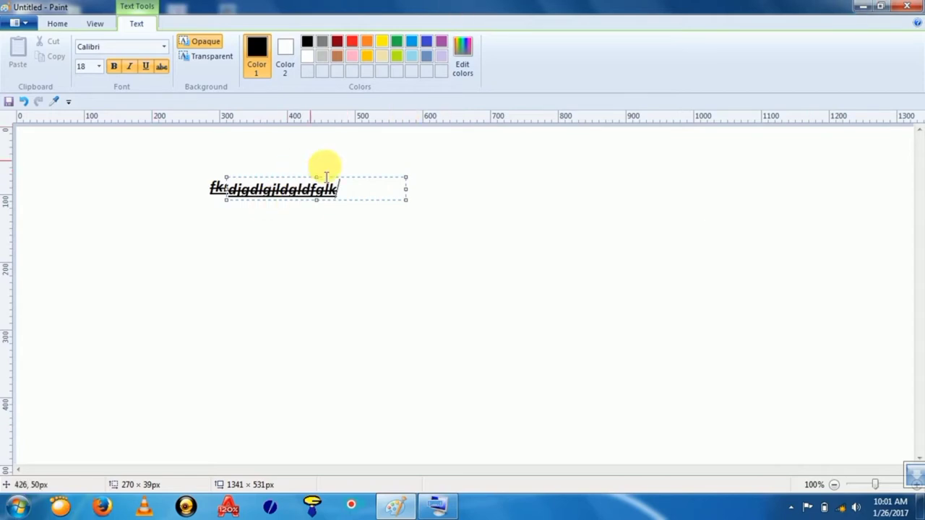
Step: Enlarge the text box to about 538 × 358 px, select its text and move the box to cover the first line
drag(406, 199, 593, 421)
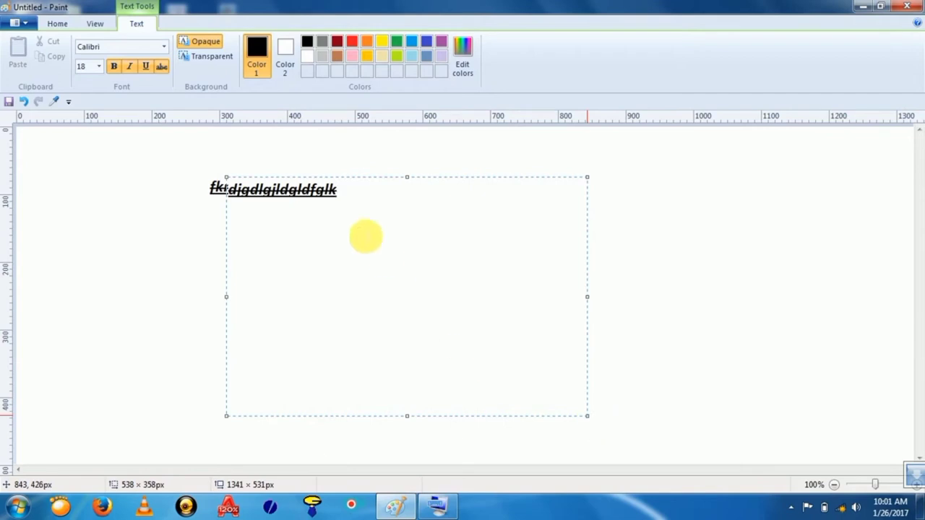
drag(358, 194, 176, 191)
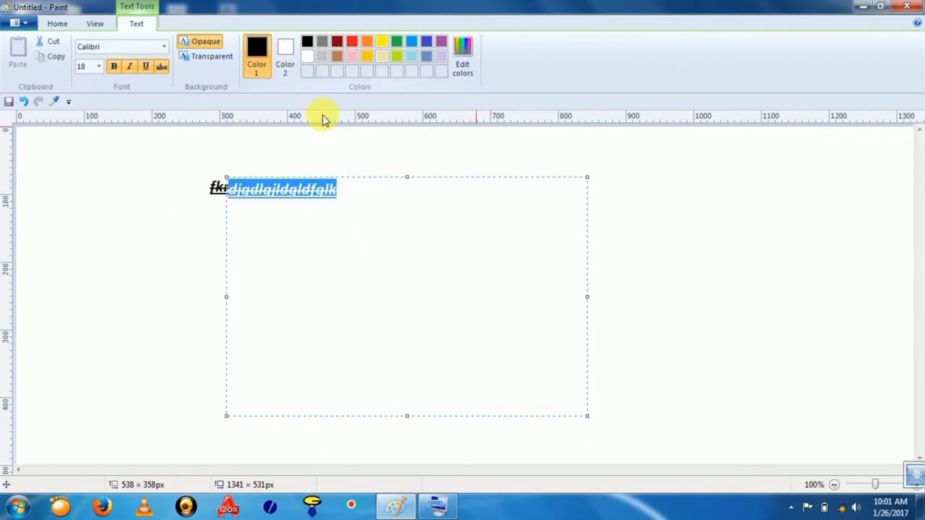
drag(373, 182, 329, 177)
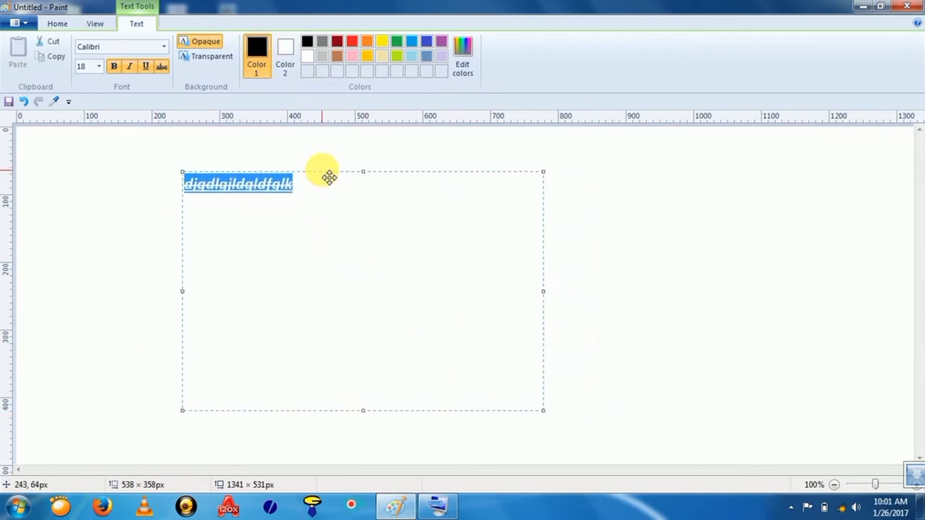
Step: Set the selected text to size 72 and remove its bold, italic, underline and strikethrough formatting
click(99, 66)
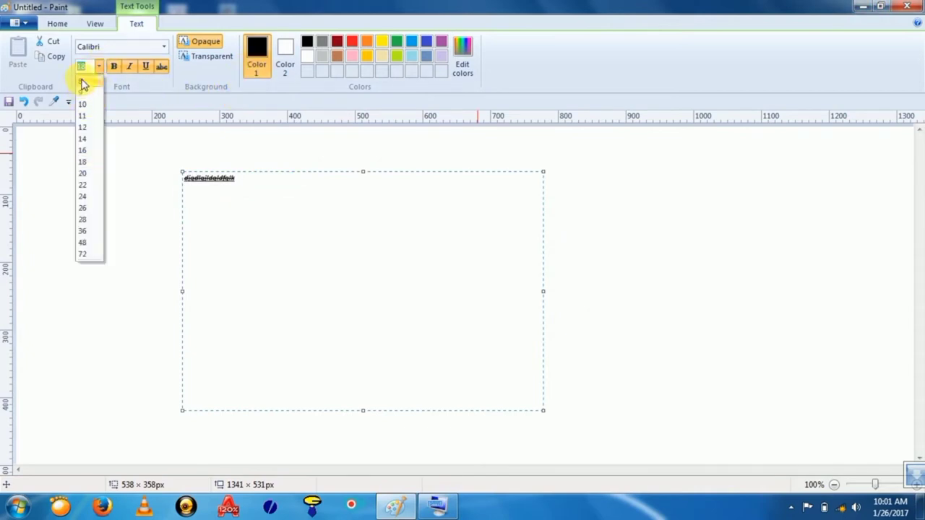
click(84, 255)
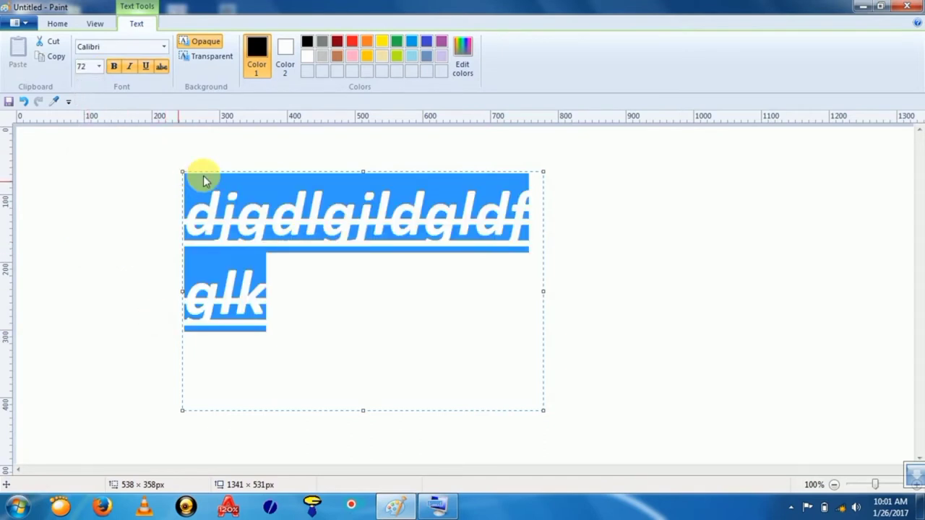
click(114, 69)
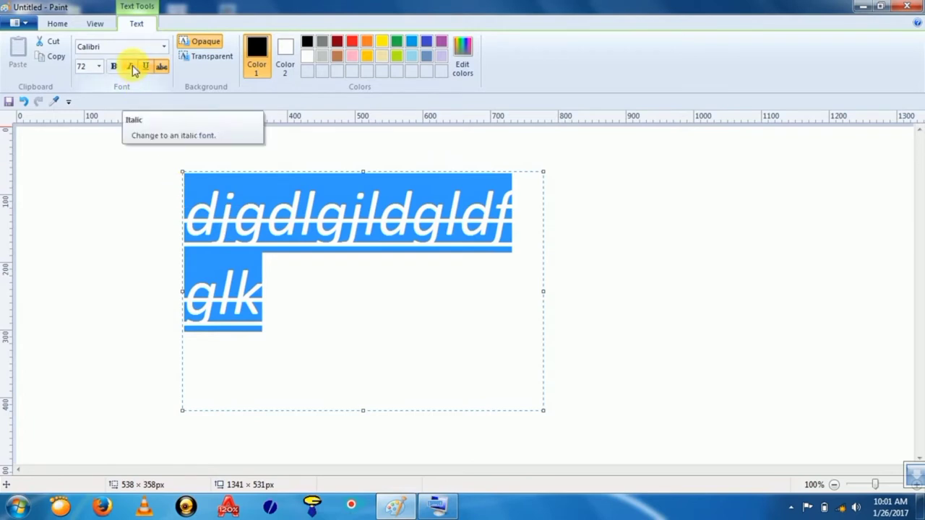
click(130, 68)
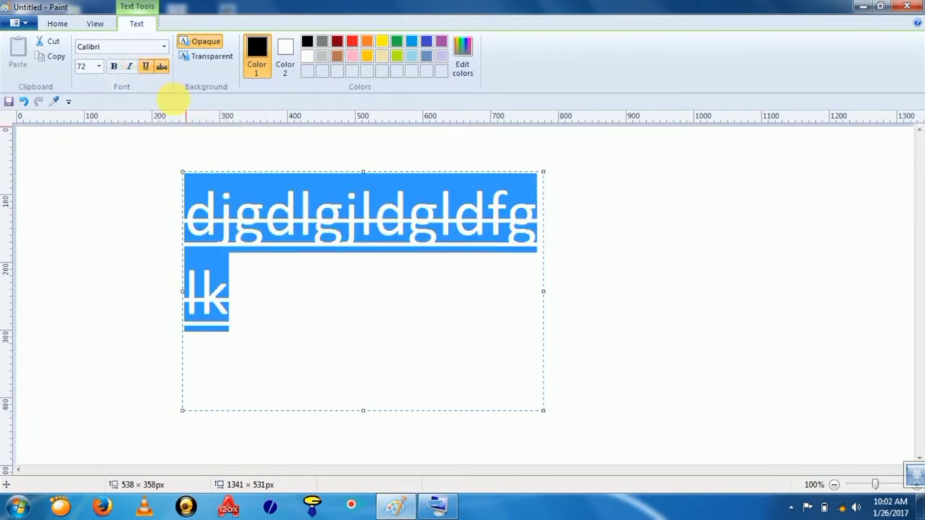
click(146, 67)
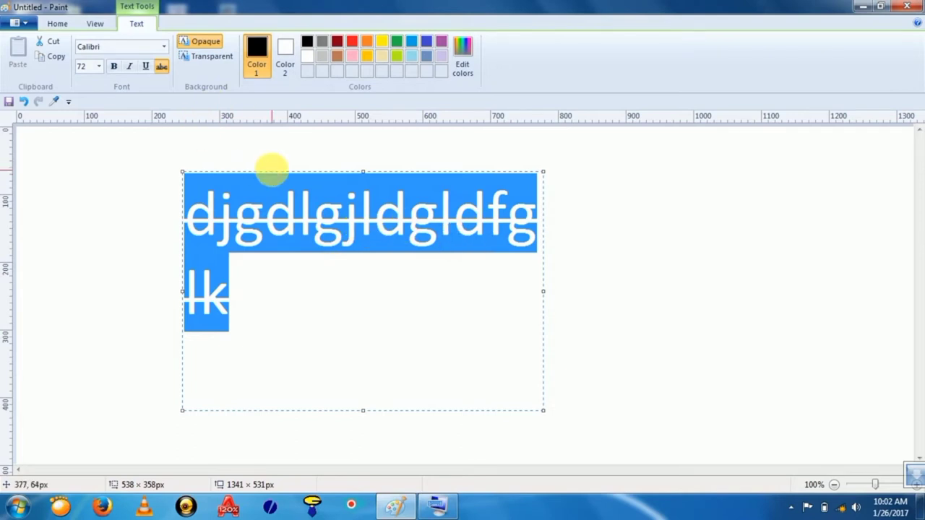
click(162, 66)
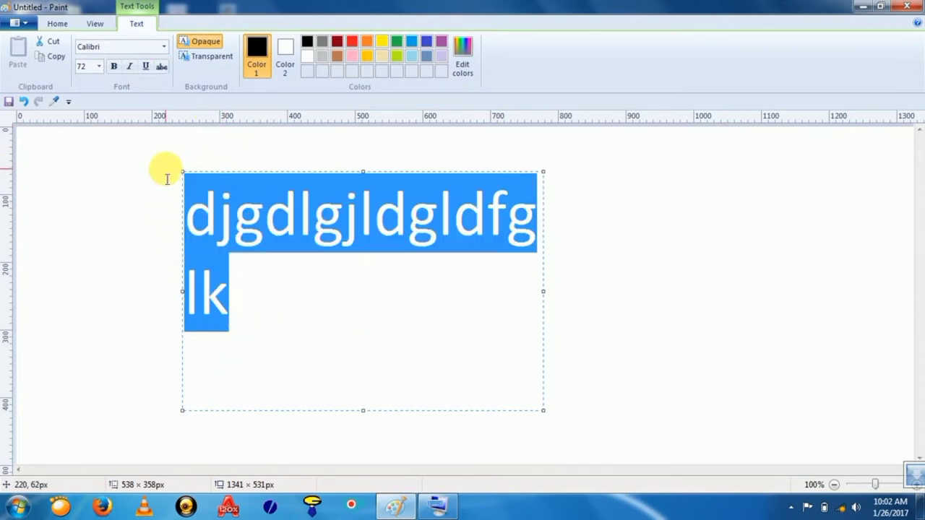
Step: Change the selected text's font to Britannic Bold and shift the text box slightly to the right
click(164, 47)
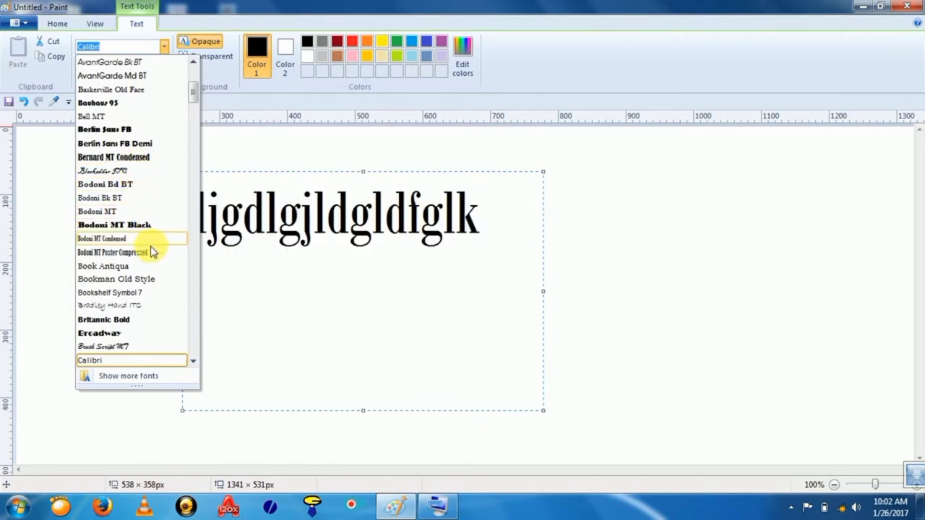
click(145, 321)
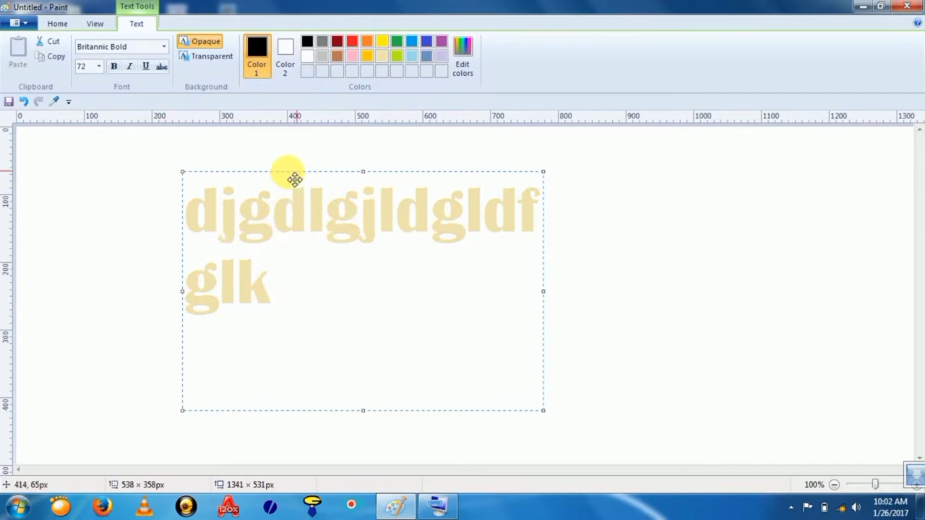
mouse_move(294, 179)
mouse_down()
mouse_move(244, 173)
mouse_move(312, 178)
mouse_up()
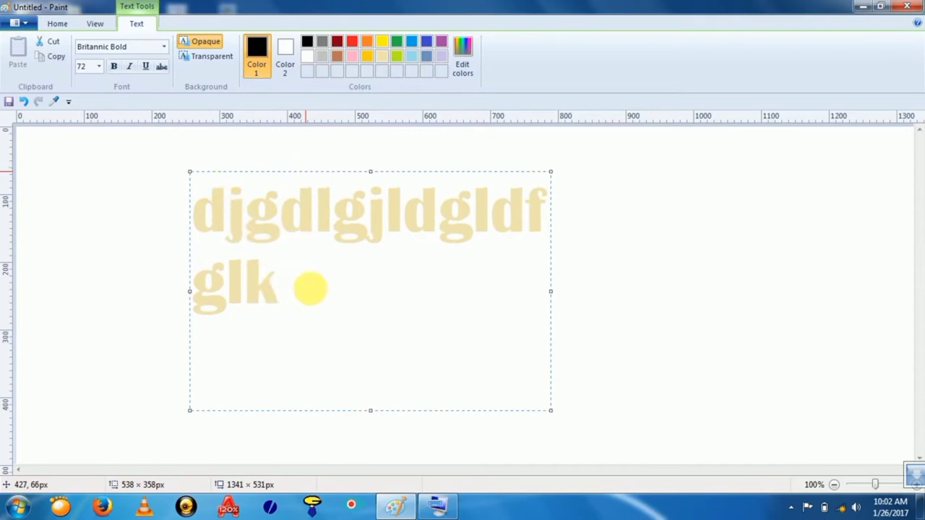
Step: Try green as the text color and set Color 1 back to black
click(352, 42)
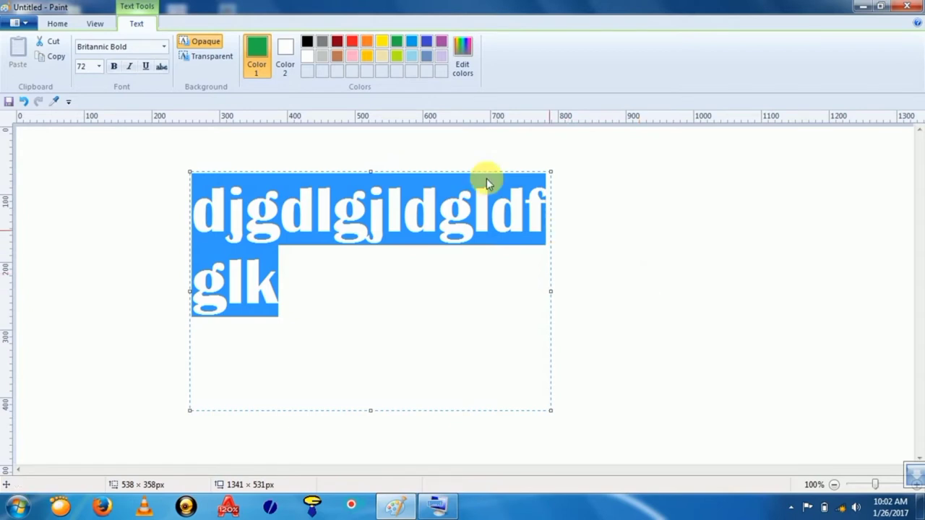
click(307, 41)
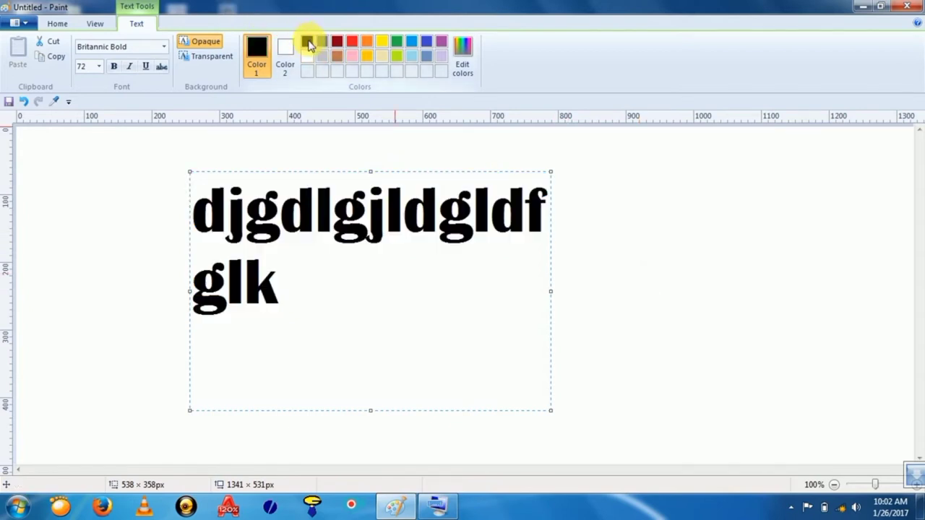
Step: Delete the text from its box, undo the deletion and select all of the text again
key(Delete)
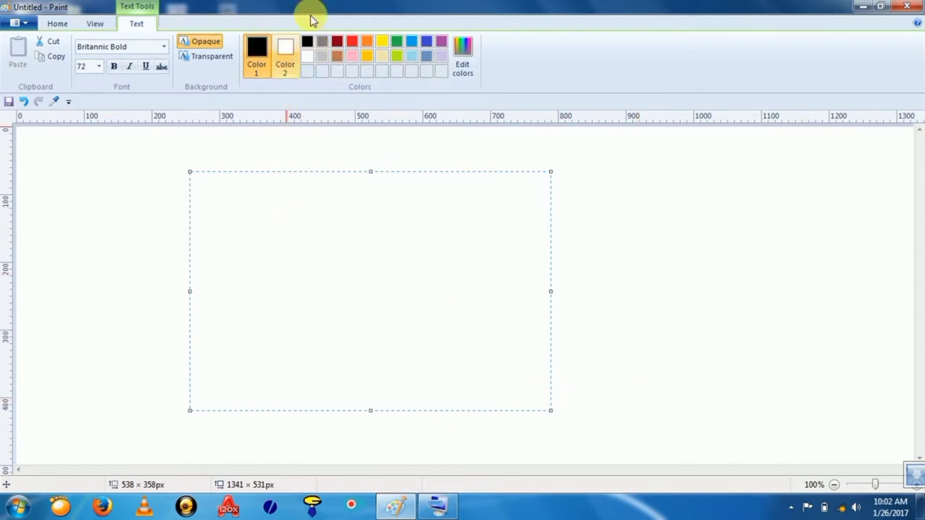
key(ctrl+z)
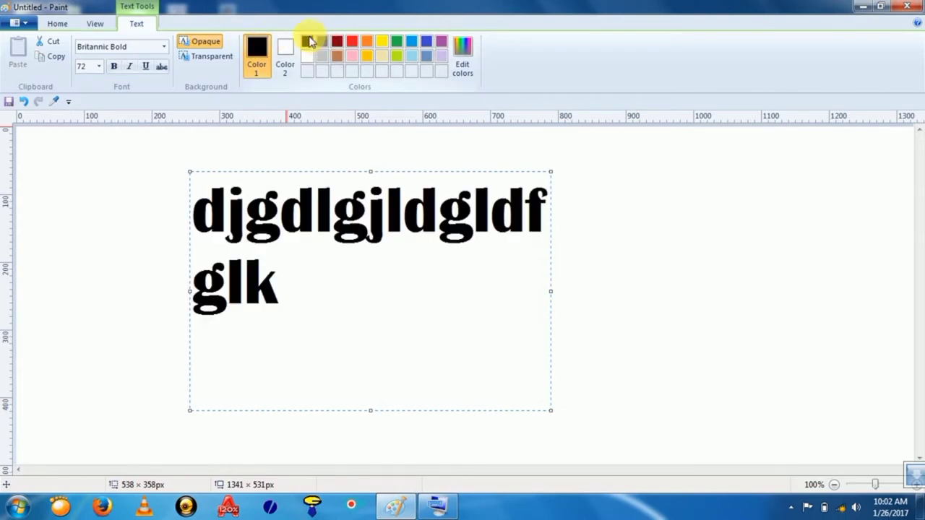
key(ctrl+a)
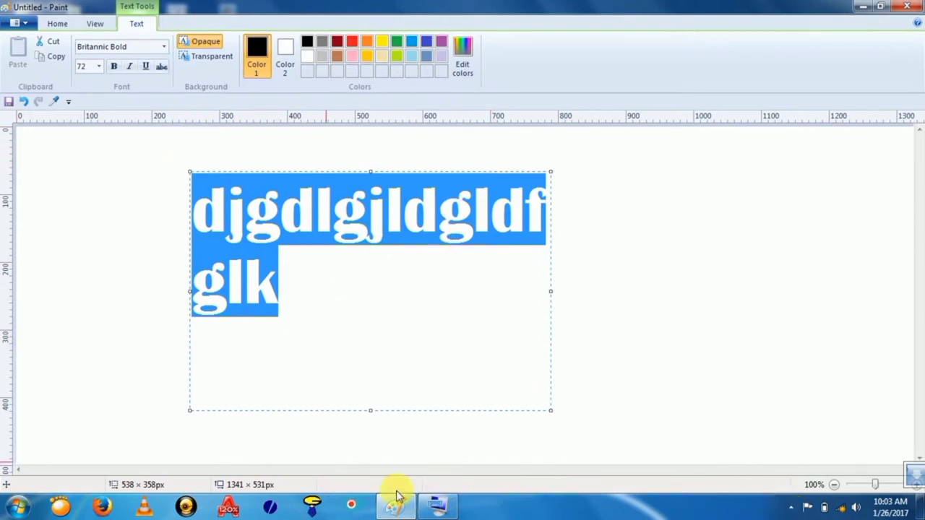
click(791, 509)
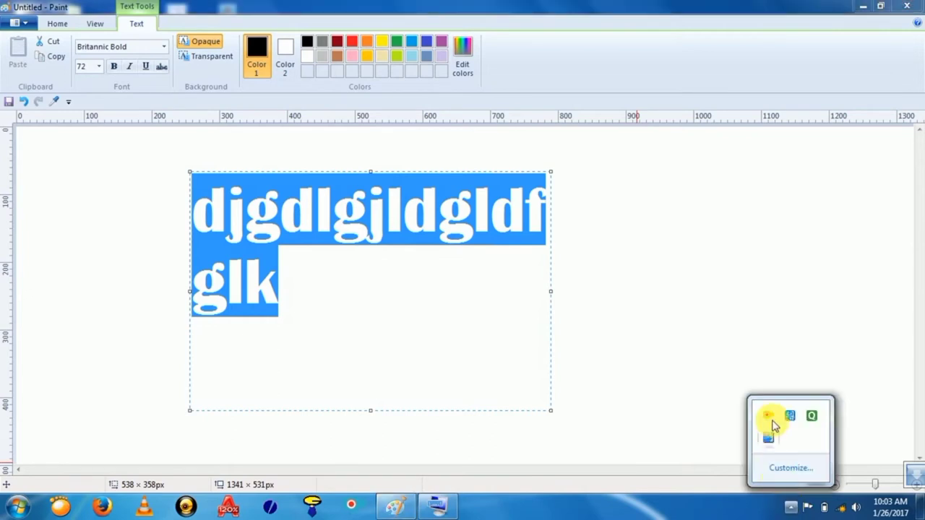
right_click(767, 414)
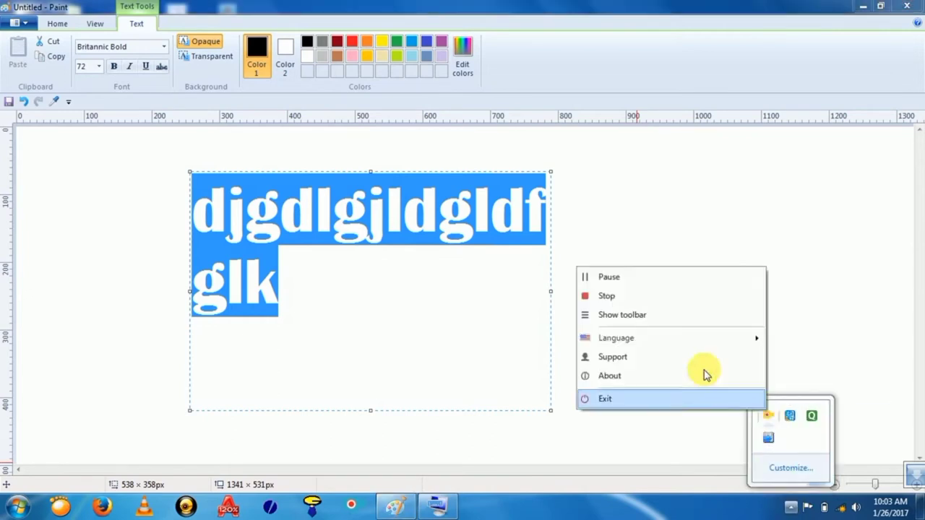
click(610, 278)
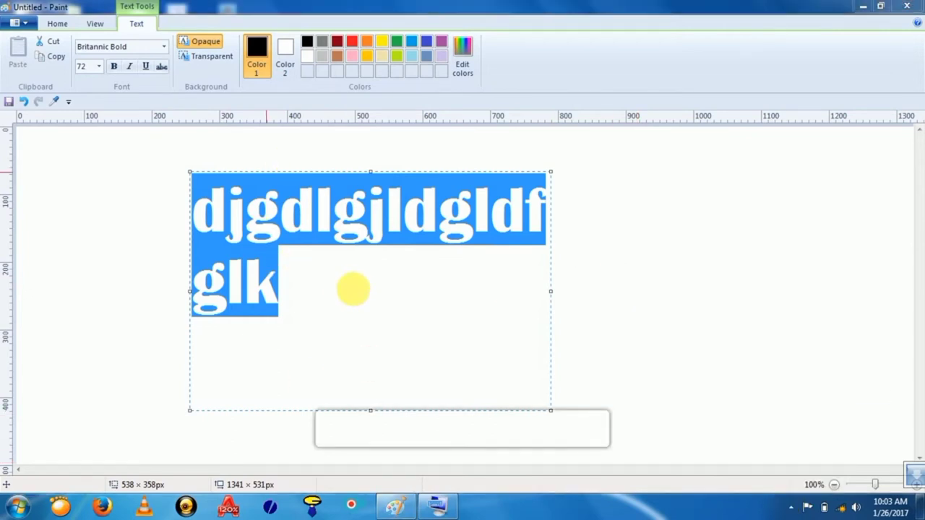
click(791, 508)
click(768, 415)
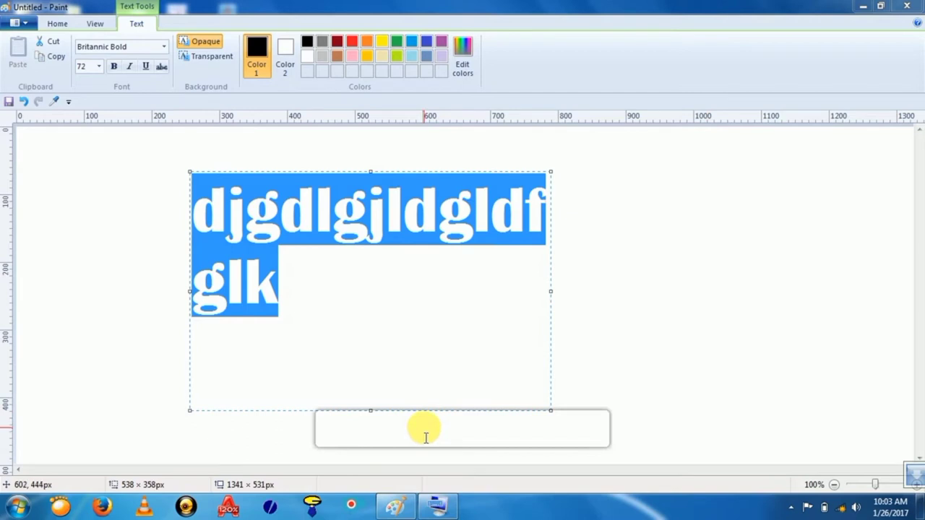
mouse_move(427, 436)
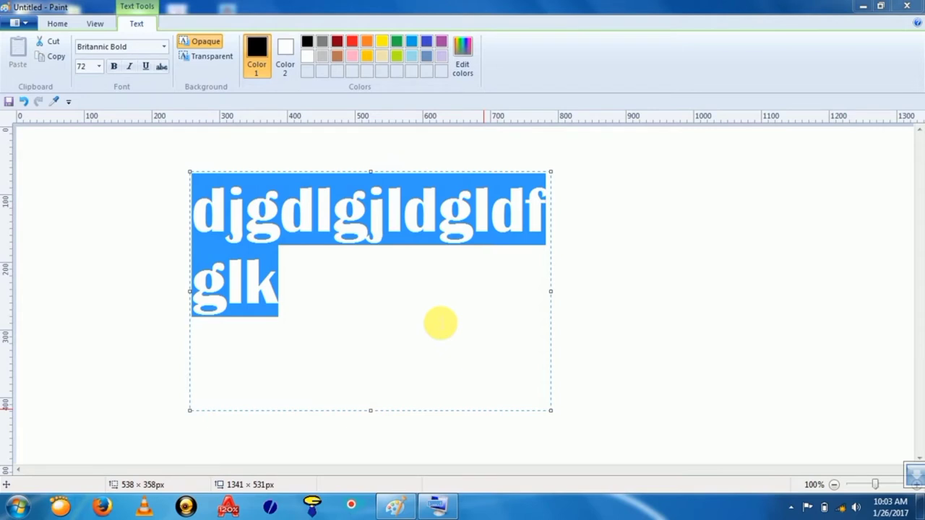
Step: Commit the text to the canvas and magnify the image to 800% with the Magnifier tool
click(614, 290)
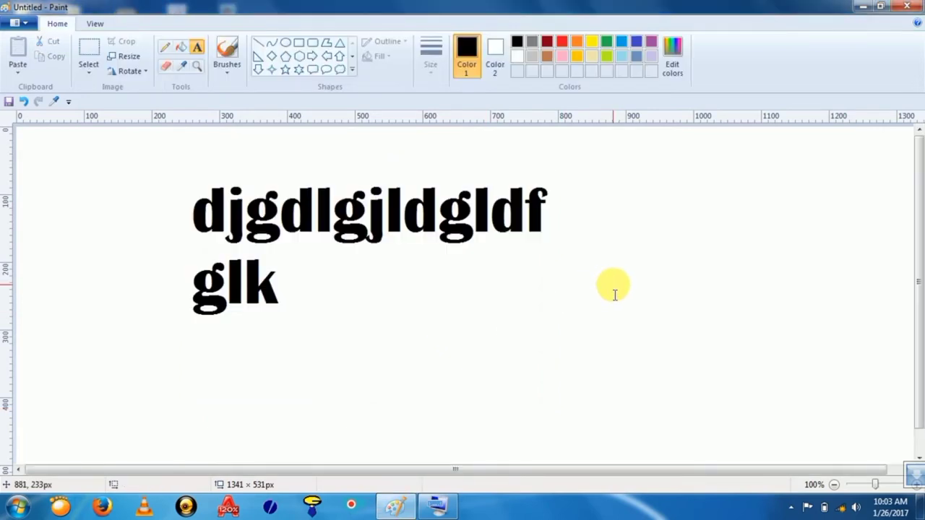
click(196, 48)
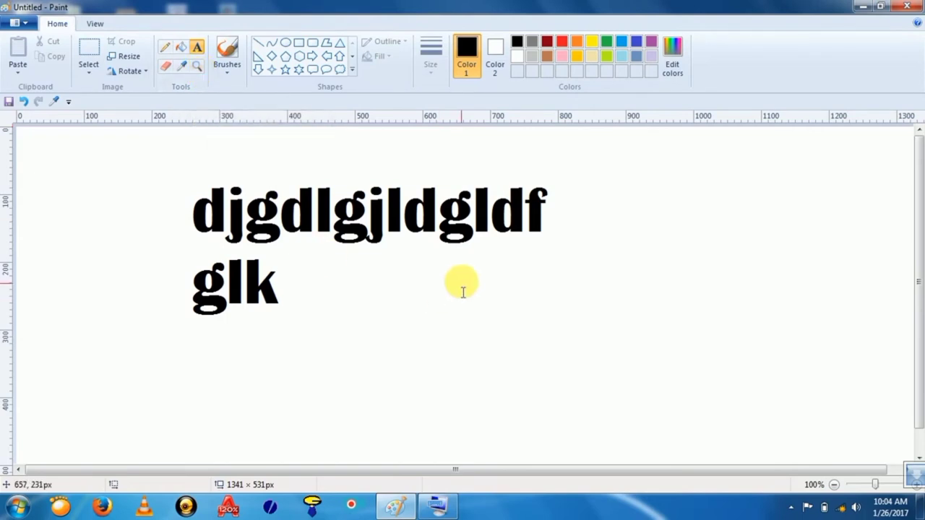
click(198, 67)
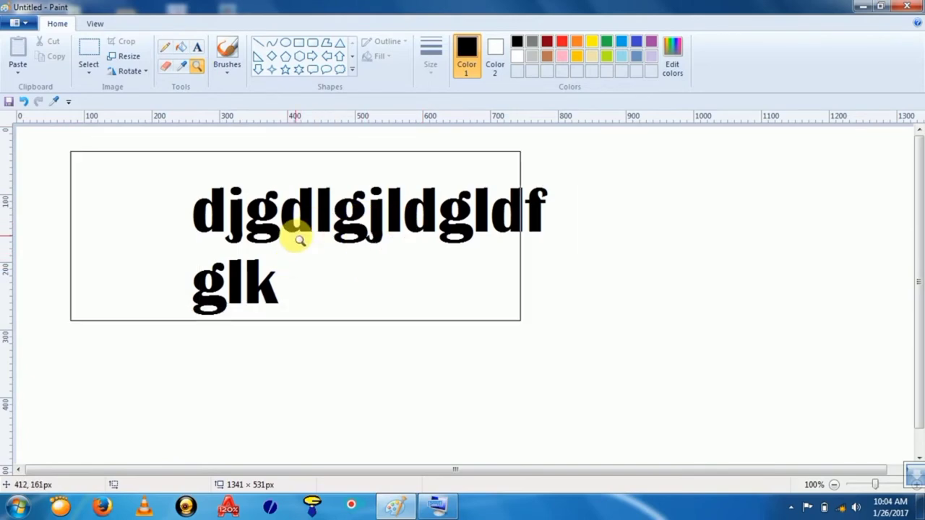
click(196, 188)
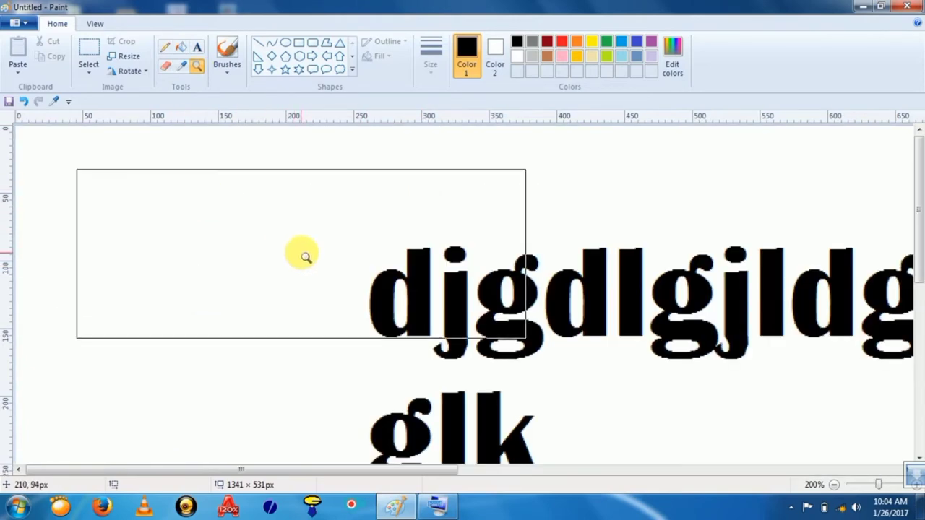
click(532, 321)
click(580, 330)
click(477, 294)
click(454, 298)
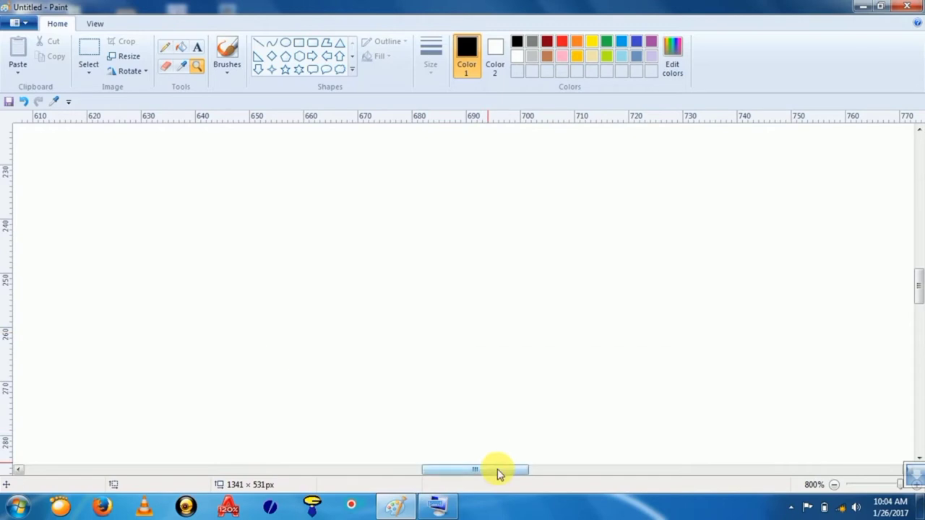
Step: Zoom the image out to 12.5%
drag(495, 470, 64, 457)
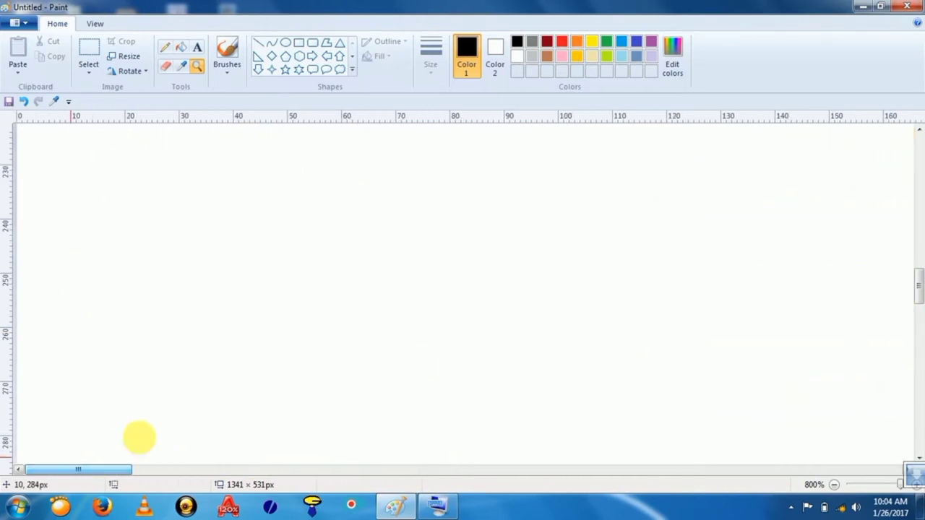
ctrl+scroll(473, 271, down, 4)
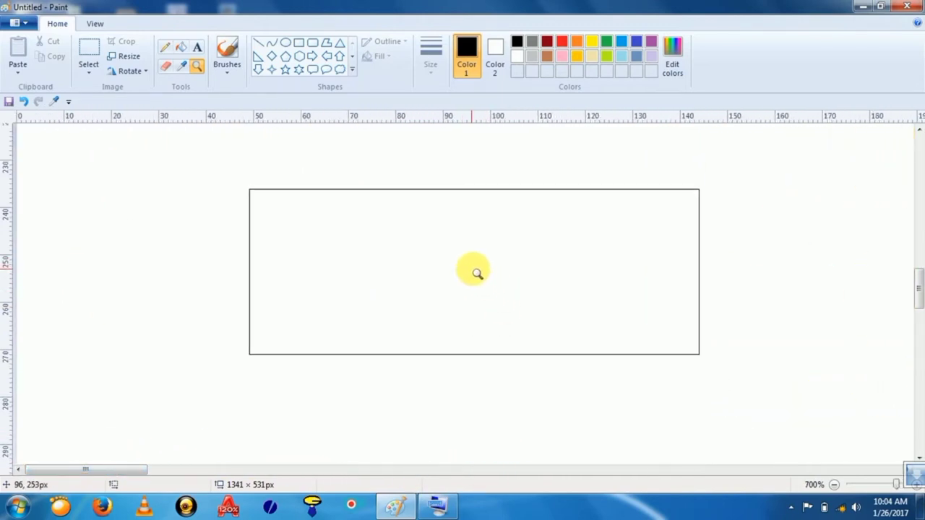
ctrl+scroll(474, 271, down, 4)
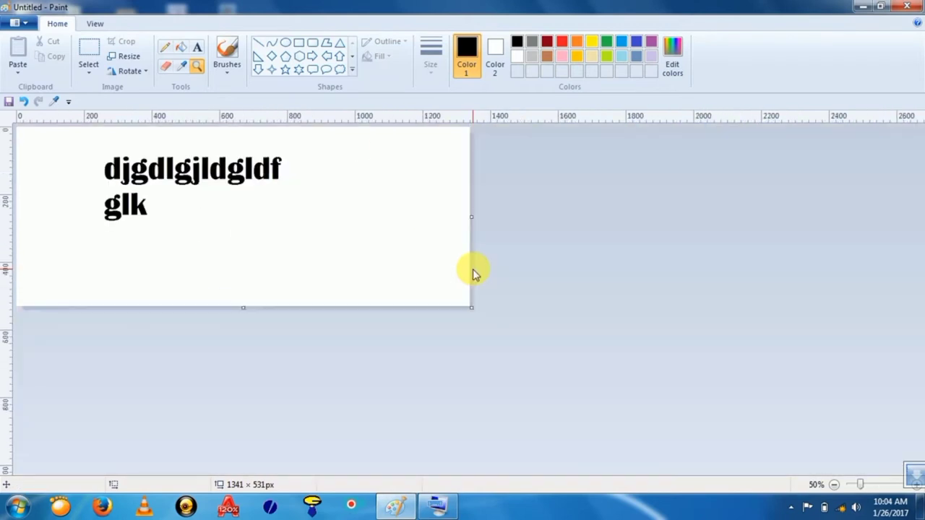
ctrl+scroll(321, 212, down, 2)
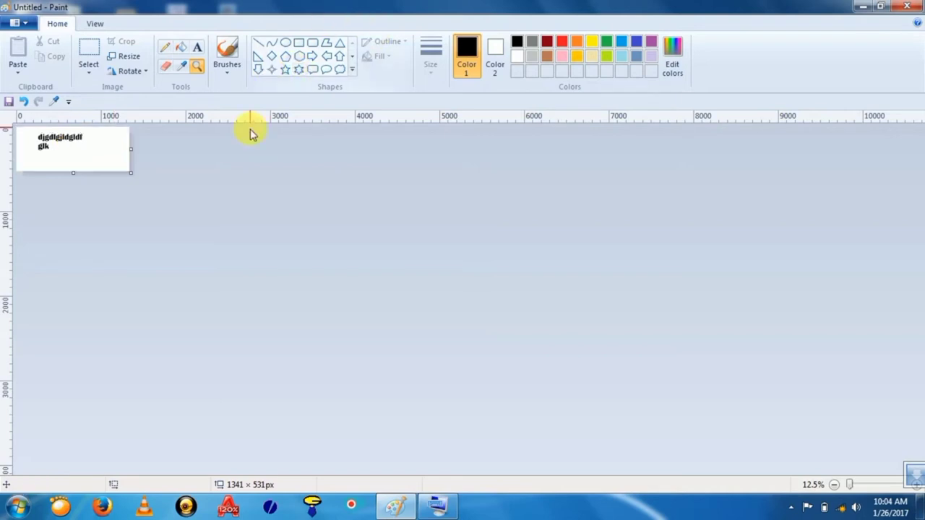
Step: Enlarge the canvas to about 3240 × 2016 px and erase everything on it
drag(134, 176, 293, 296)
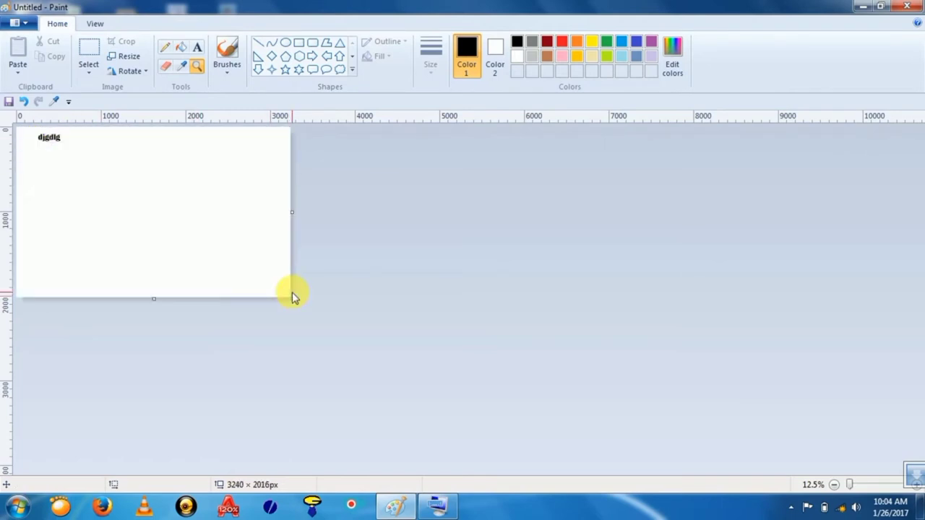
key(ctrl+a)
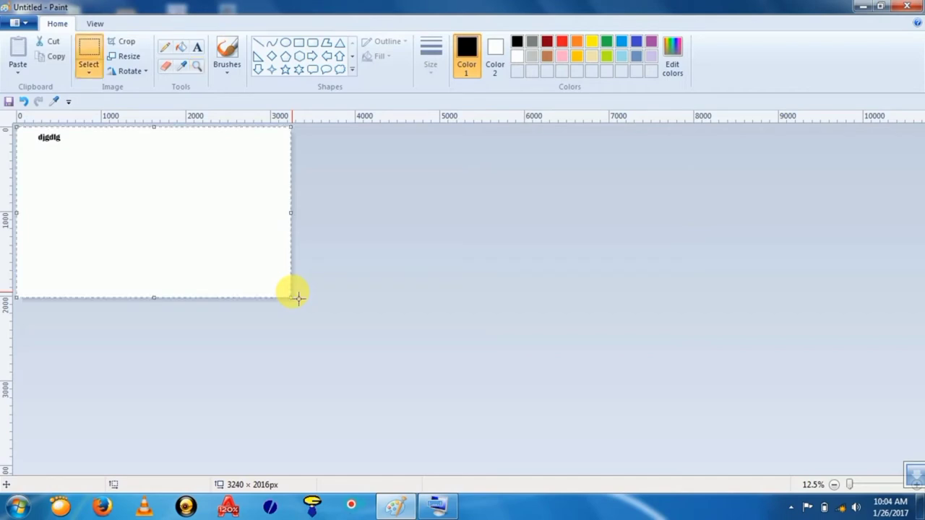
key(Delete)
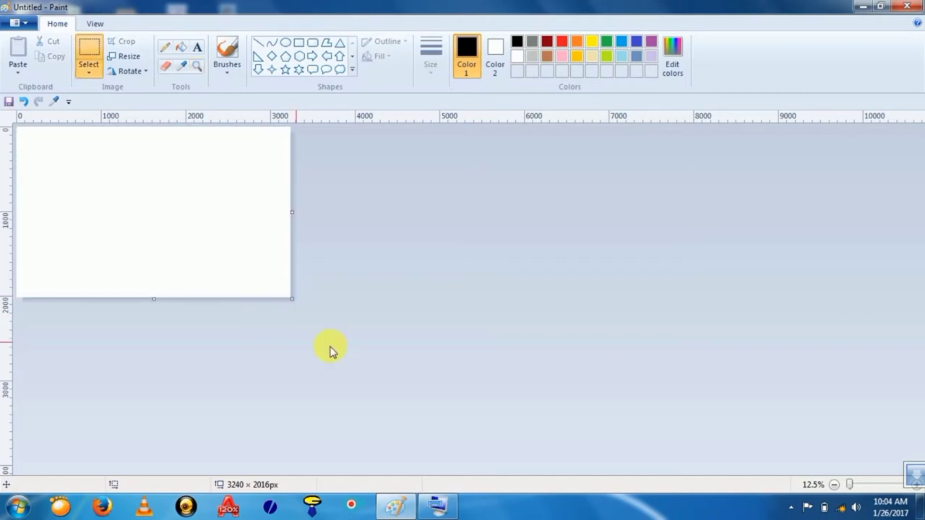
Step: Try the 100% zoom, zoom back out to 12.5% and shrink the blank canvas to about 872 × 680 px
click(95, 24)
click(74, 62)
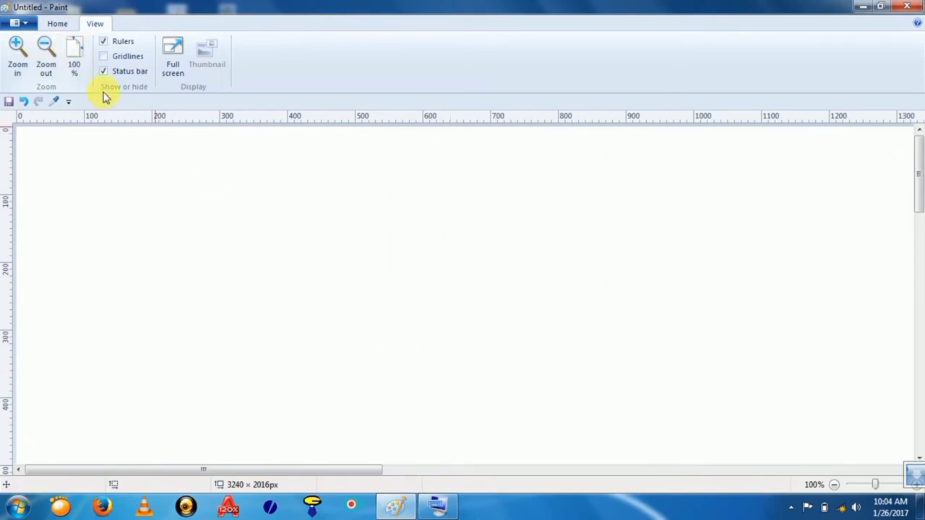
click(46, 64)
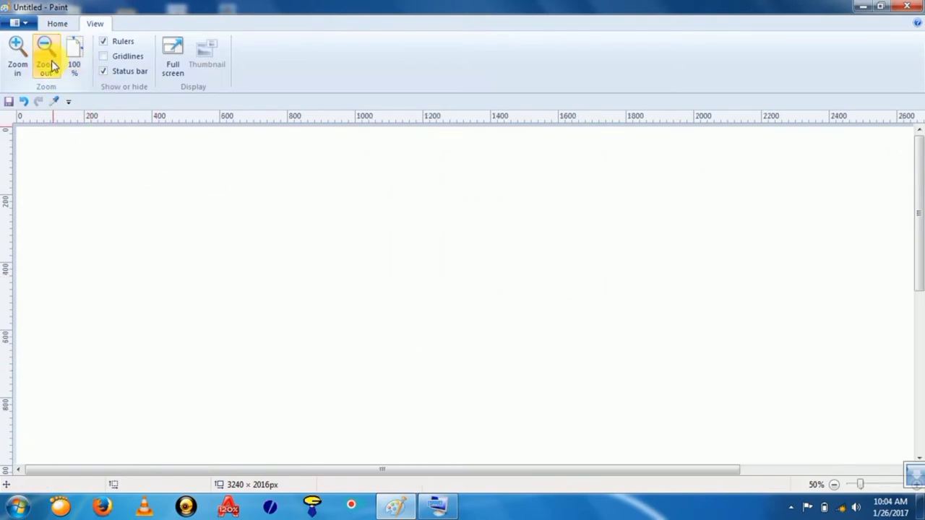
click(50, 66)
click(50, 67)
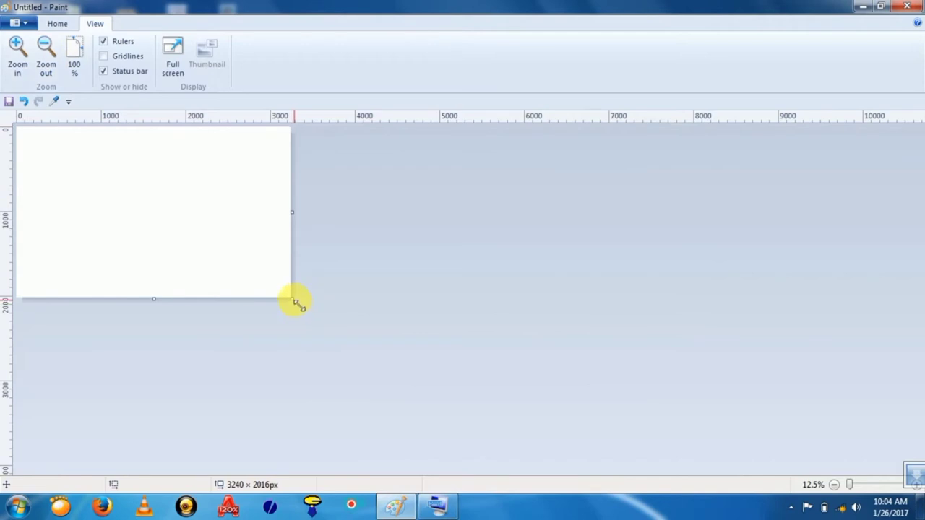
drag(296, 302, 91, 185)
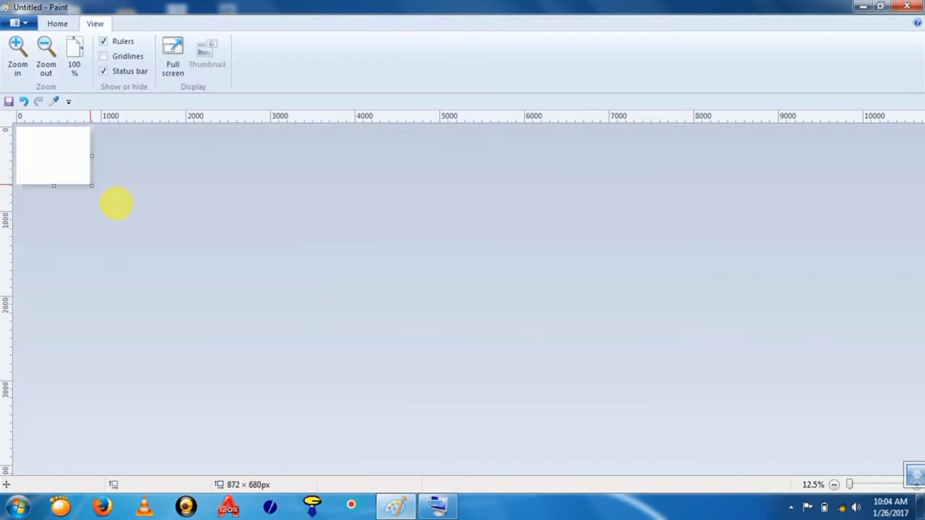
Step: Return the zoom to 100% and widen the canvas to about 1341 px
click(74, 64)
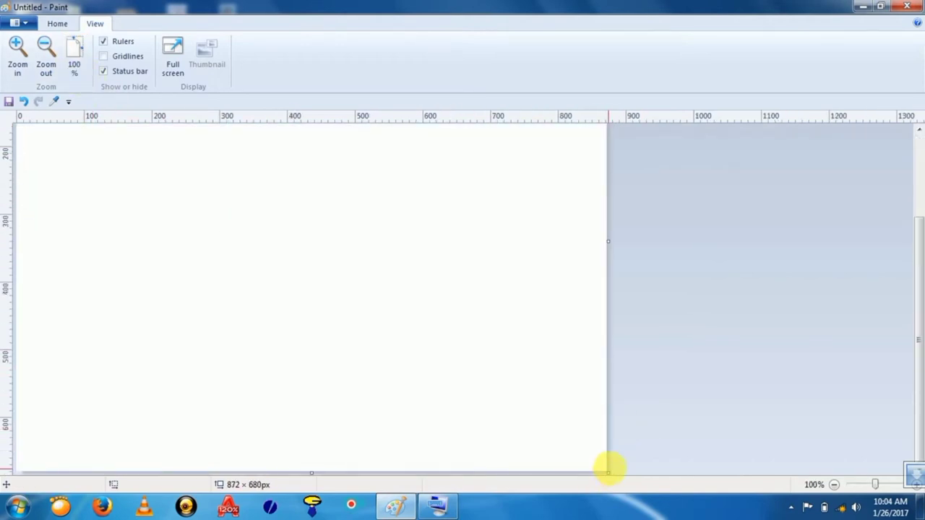
drag(610, 476, 912, 477)
scroll(895, 412, down, 3)
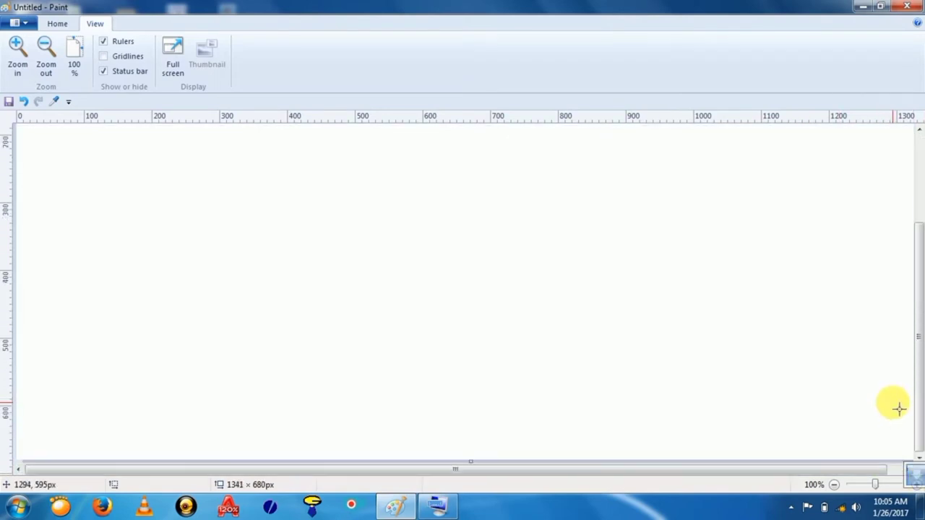
Step: Draw a slightly sloping black line about 500 px long with the Line tool, plus a small dot beyond its end
click(60, 24)
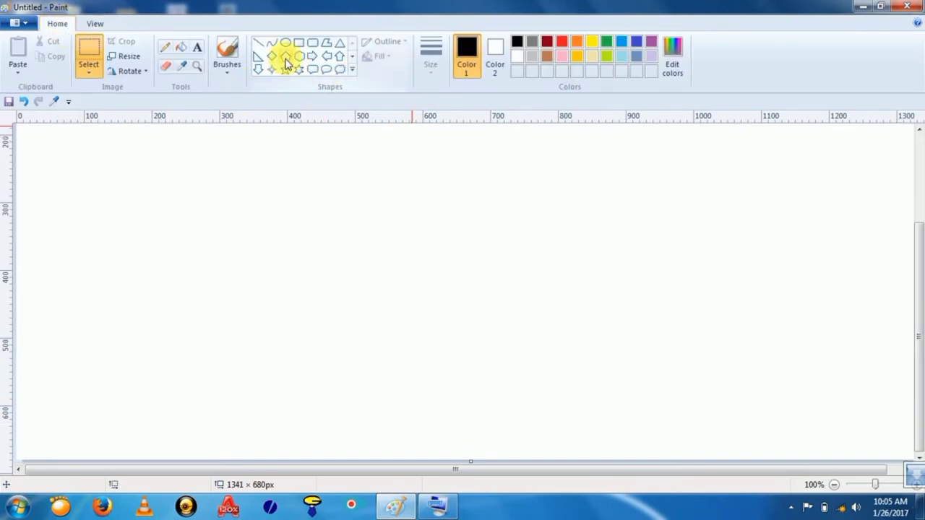
click(353, 74)
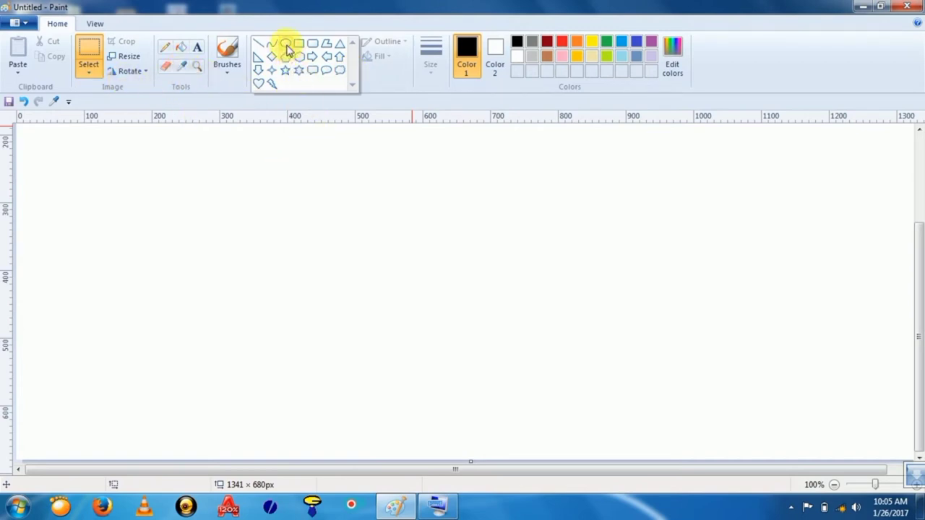
click(258, 43)
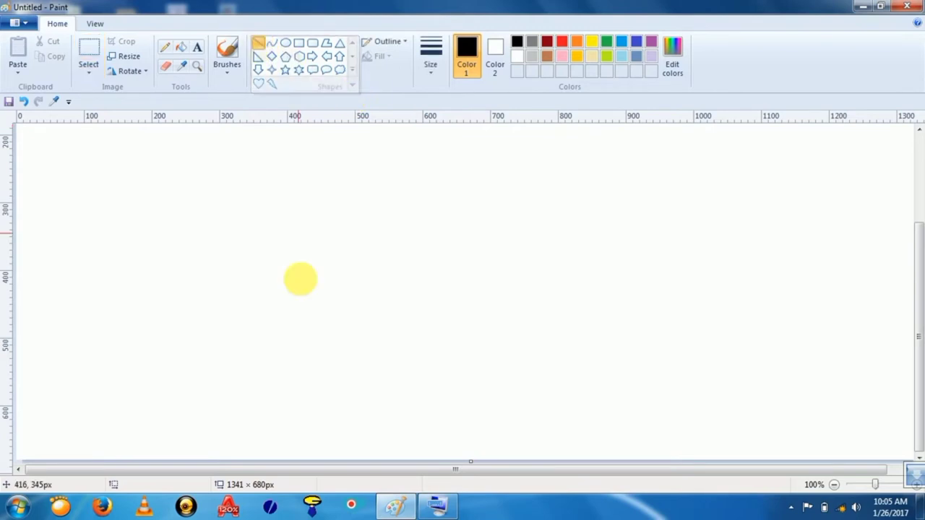
mouse_move(83, 215)
mouse_down()
mouse_move(312, 235)
mouse_move(422, 228)
mouse_up()
click(523, 267)
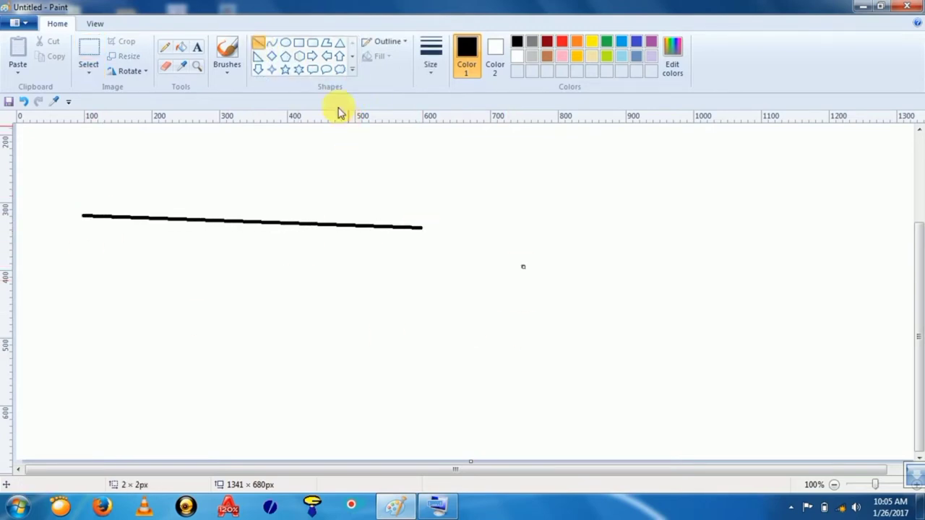
Step: Draw an S-shaped curve about 504 px wide below the line with the Curve tool, bending it twice
click(270, 43)
drag(168, 309, 510, 299)
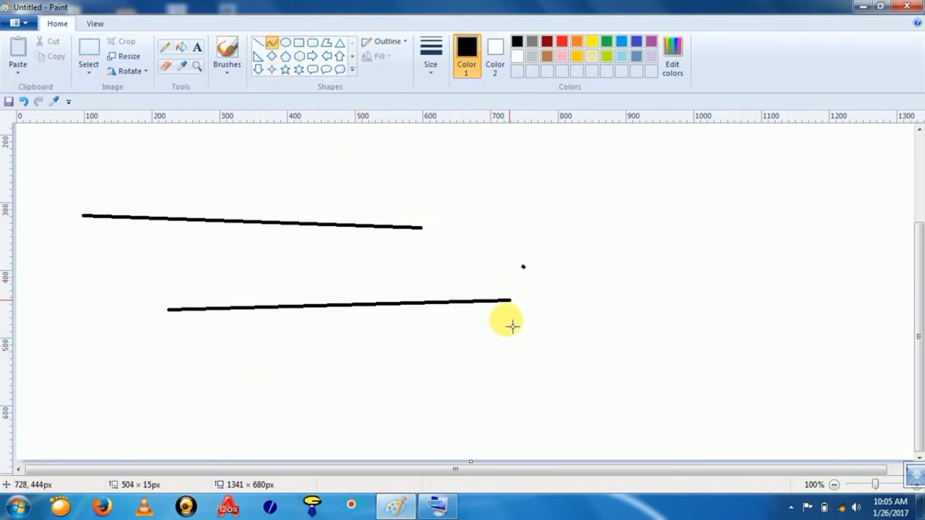
drag(275, 331, 271, 398)
click(361, 229)
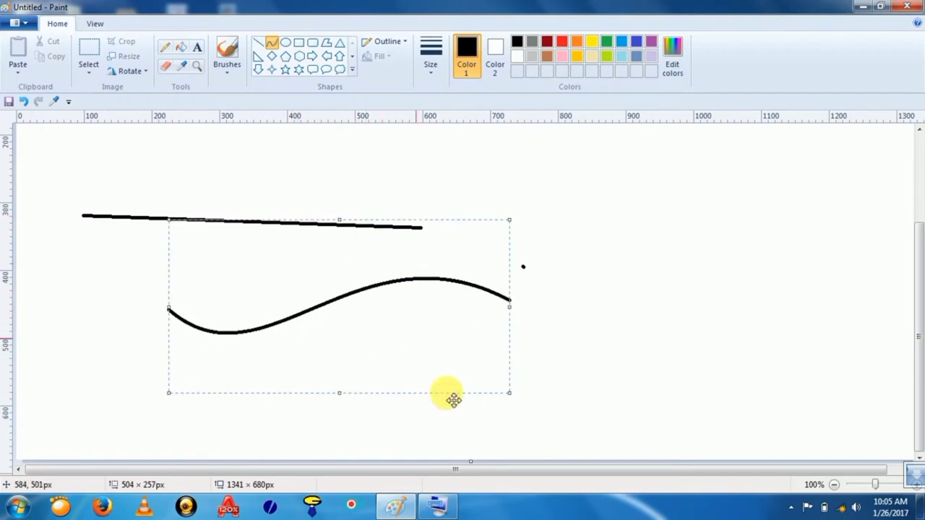
Step: Commit the curve and erase everything on the canvas
click(523, 337)
key(ctrl+a)
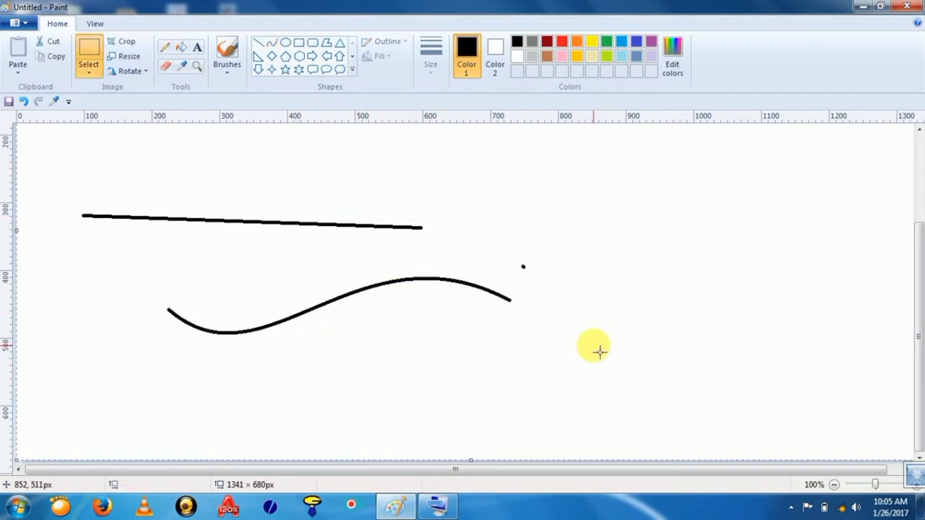
key(Delete)
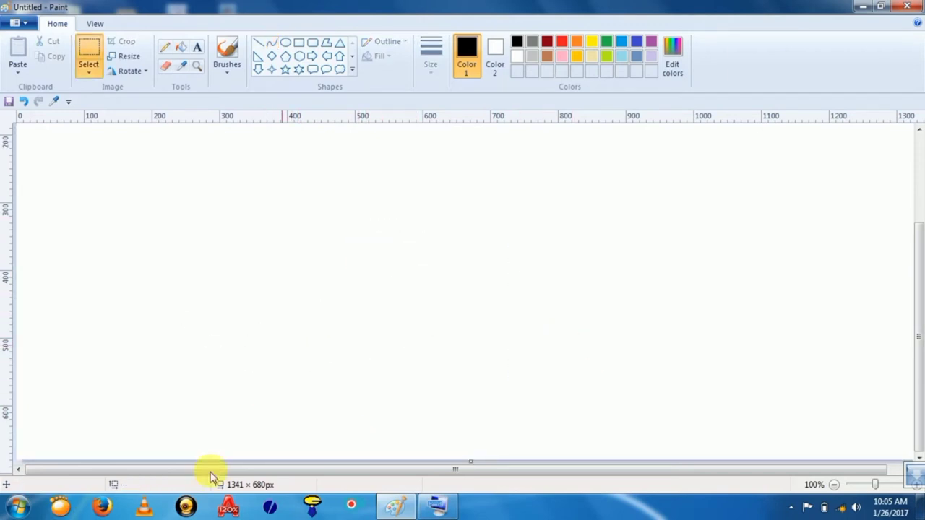
Step: Draw eight roughly horizontal black lines of varying lengths, about 350 to 850 px, across the canvas with the Line tool
click(258, 43)
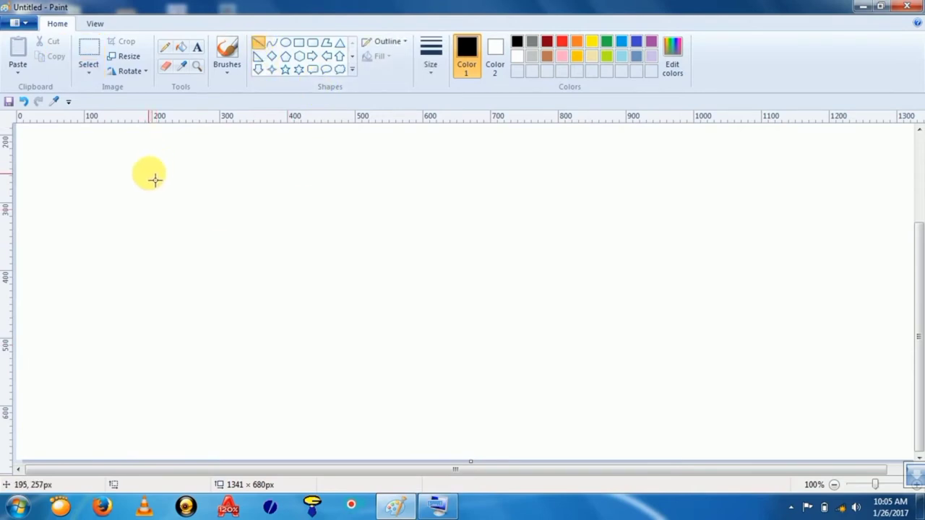
drag(149, 174, 555, 179)
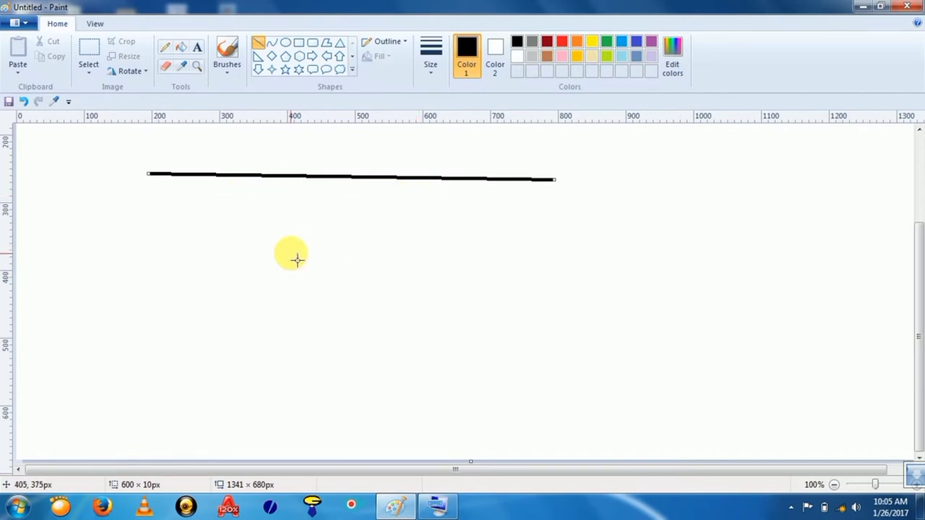
mouse_move(125, 196)
mouse_down()
mouse_move(254, 316)
mouse_move(545, 371)
mouse_up()
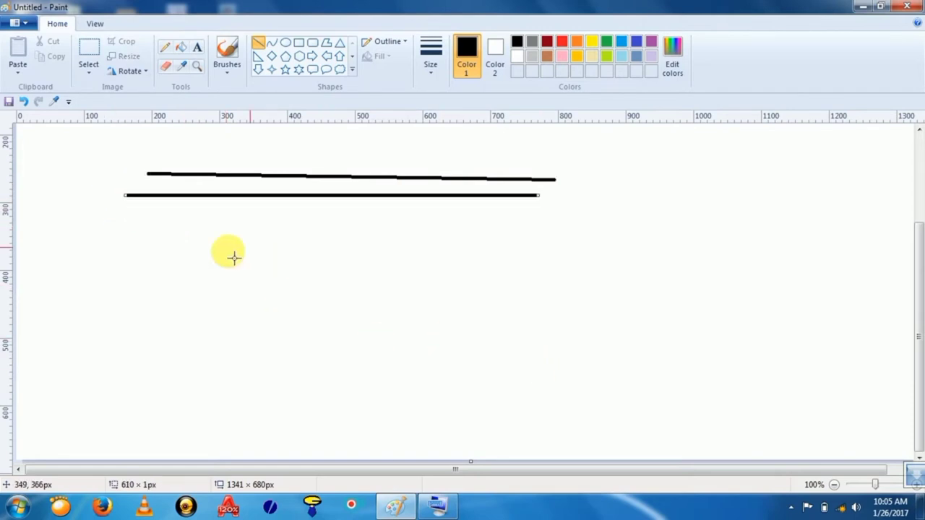
drag(46, 270, 619, 337)
drag(187, 360, 680, 369)
mouse_move(187, 375)
mouse_down()
mouse_move(581, 393)
mouse_move(621, 379)
mouse_up()
drag(347, 328, 749, 328)
drag(272, 332, 594, 333)
mouse_move(375, 306)
mouse_down()
mouse_move(496, 311)
mouse_move(615, 332)
mouse_up()
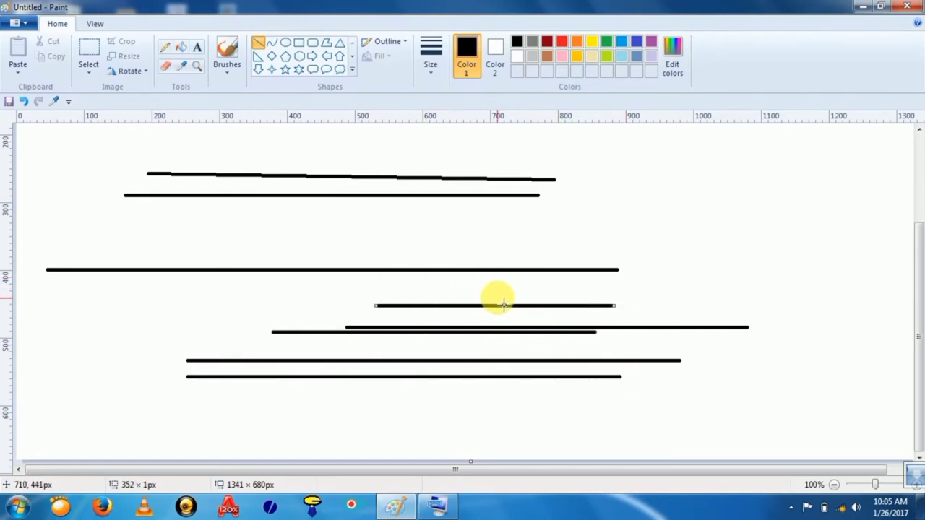
Step: Set the selected short line to the thinnest size and draw another thin line about 897 px long above it
click(430, 72)
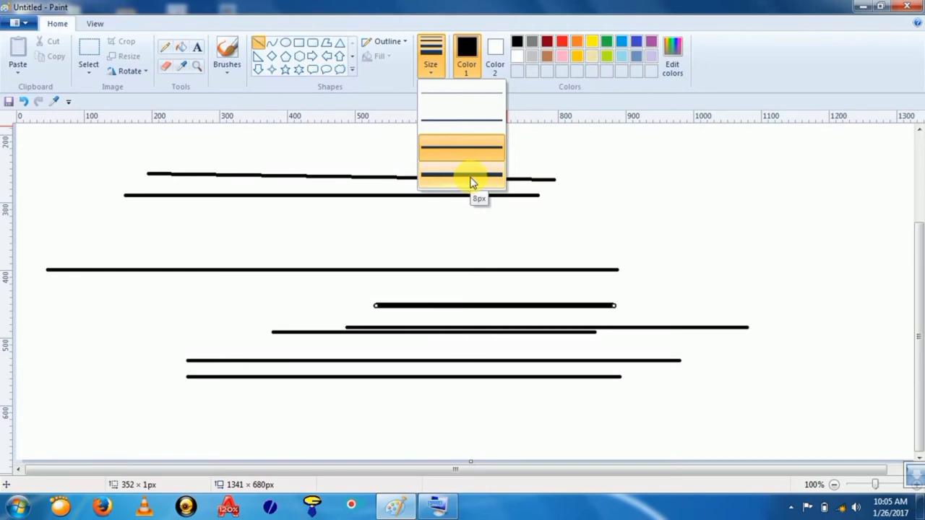
click(448, 98)
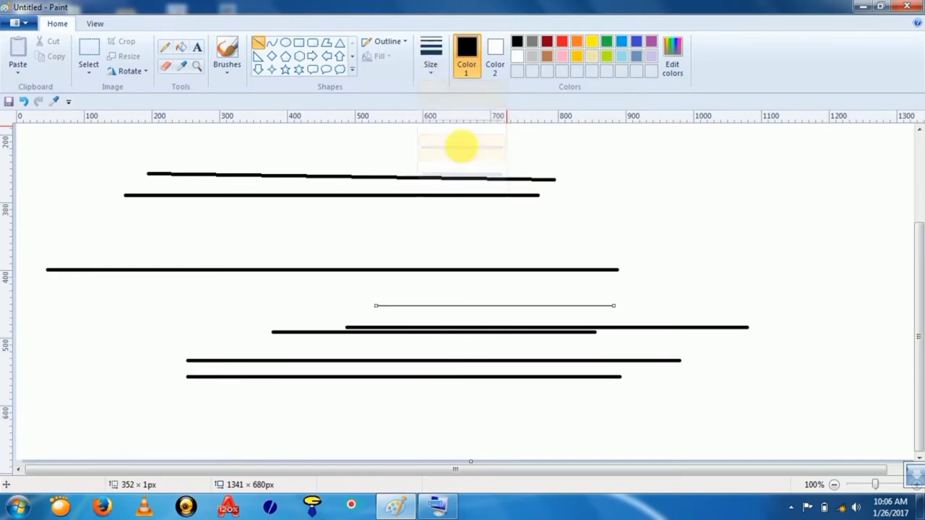
drag(186, 224, 800, 229)
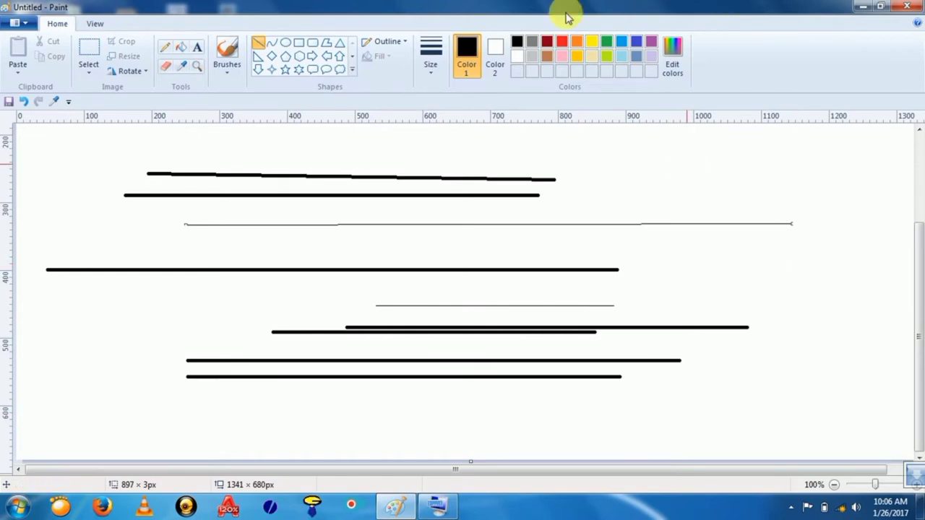
Step: Draw a thin S-shaped curve about 790 px wide with the Curve tool, bending it down and back up
click(272, 42)
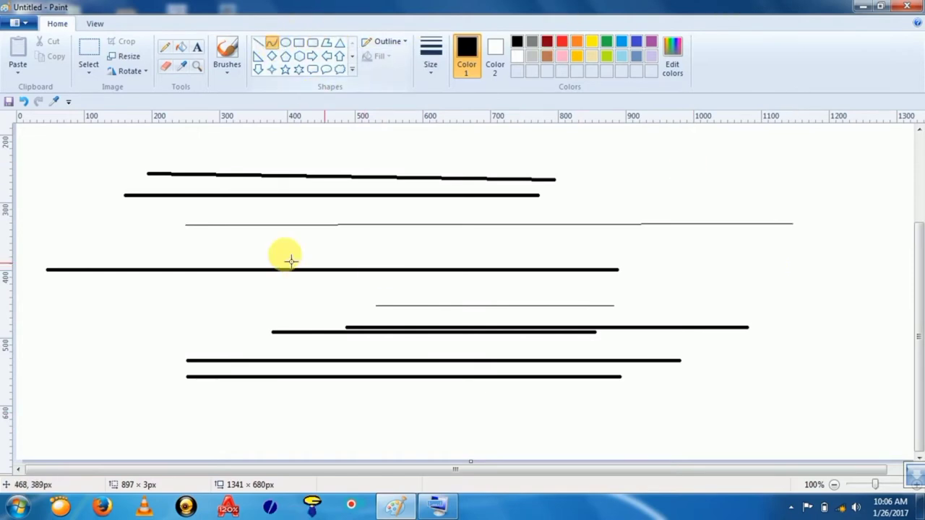
drag(200, 227, 305, 228)
drag(362, 250, 736, 258)
click(323, 291)
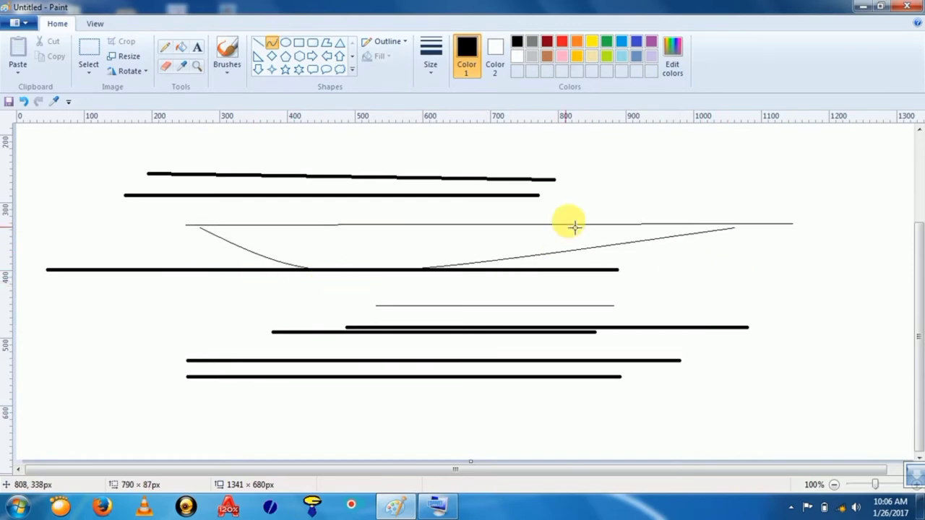
click(569, 186)
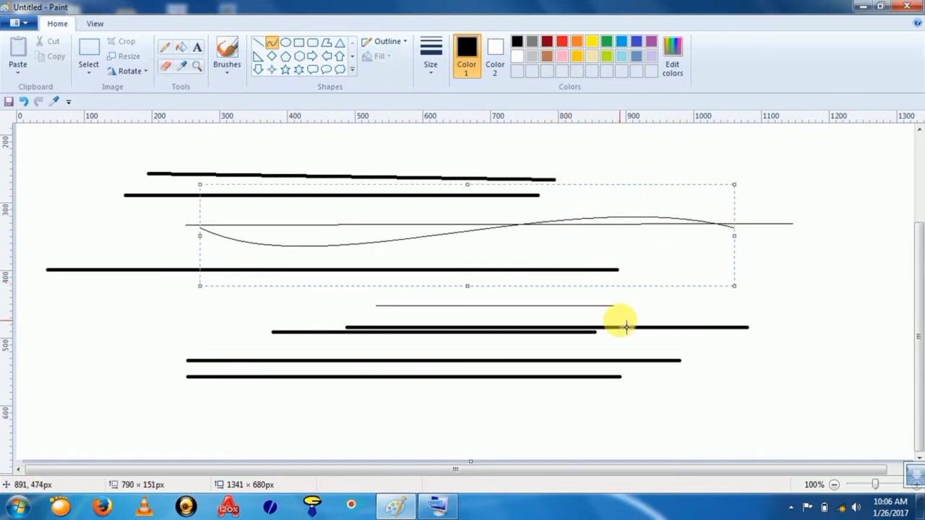
Step: Undo the thin curve and erase everything on the canvas
key(ctrl+z)
key(ctrl+a)
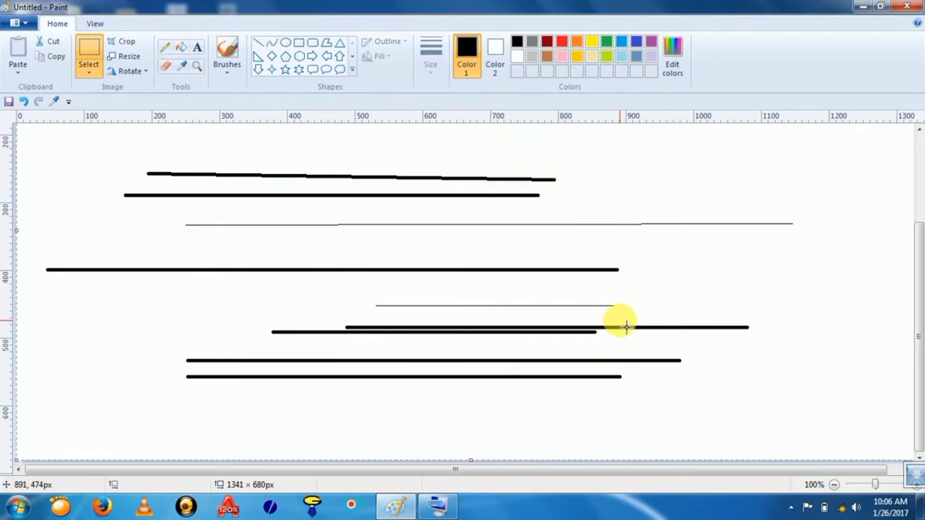
key(Delete)
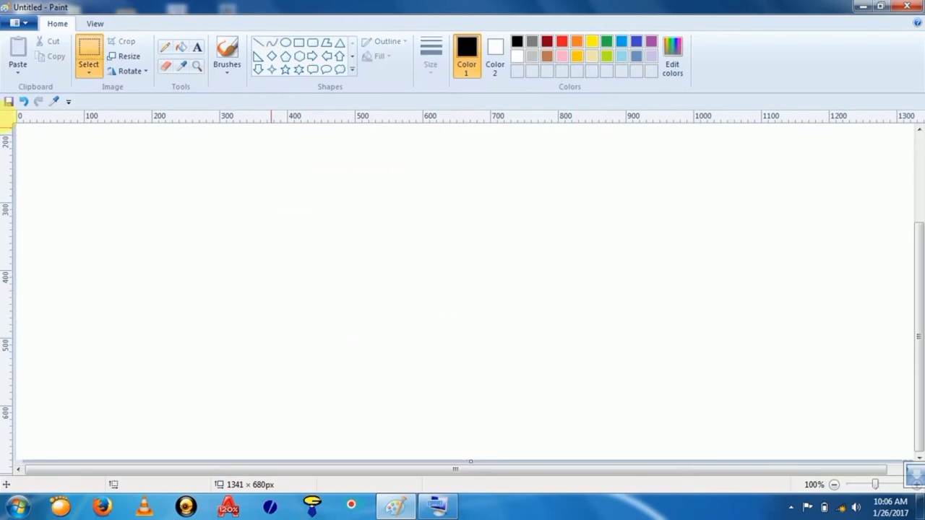
Step: Draw a thin black-outlined ellipse about 695 × 331 px in the middle of the canvas
click(352, 72)
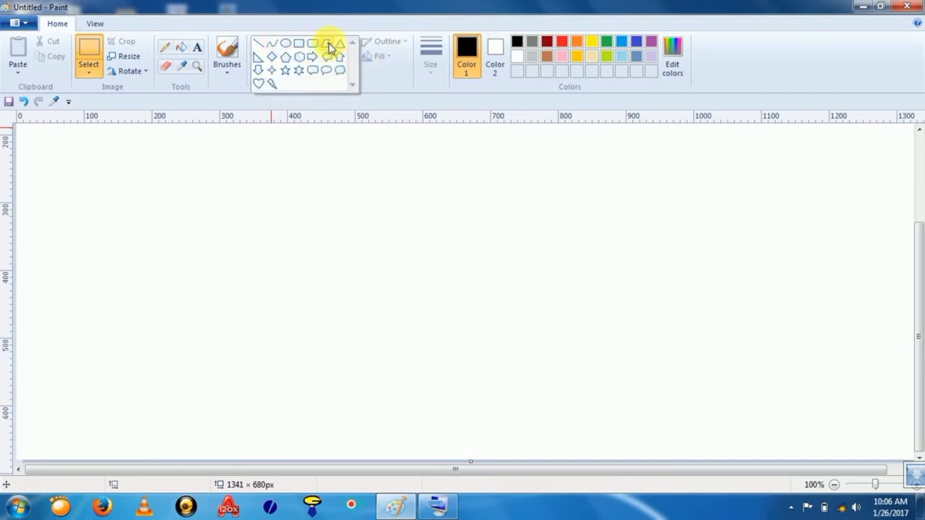
click(284, 45)
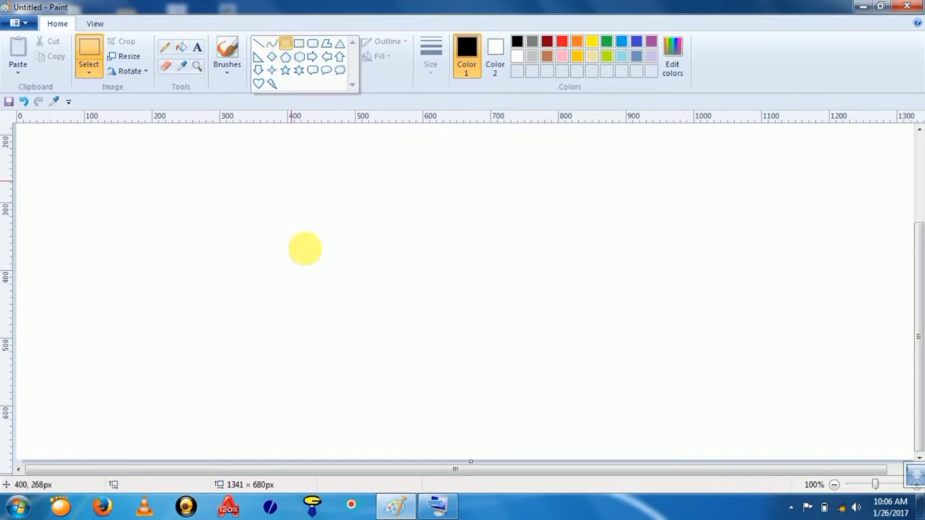
drag(166, 193, 635, 418)
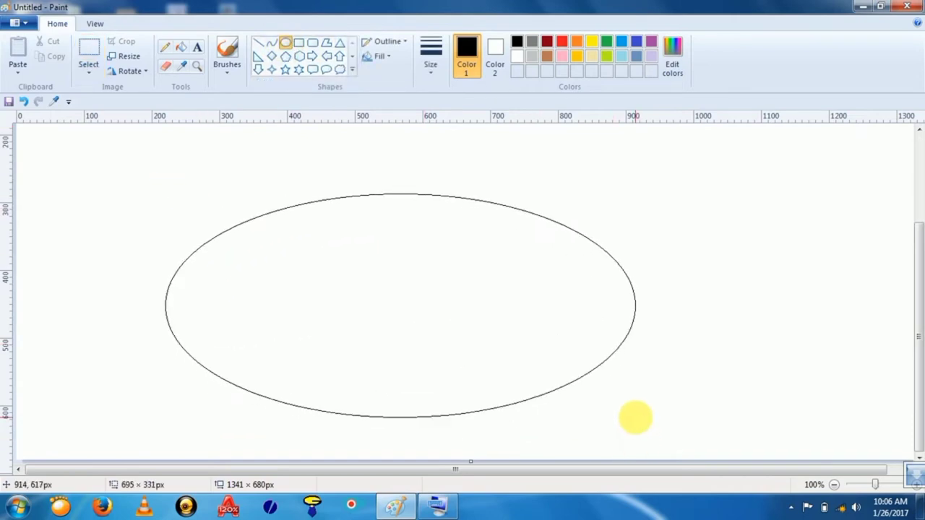
click(696, 291)
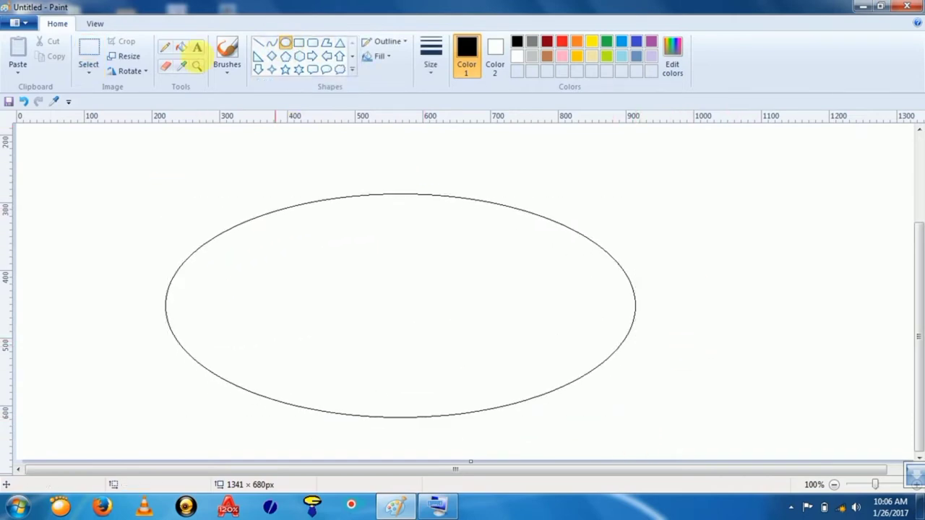
Step: Fill the inside of the ellipse with black and refill it with red
click(180, 48)
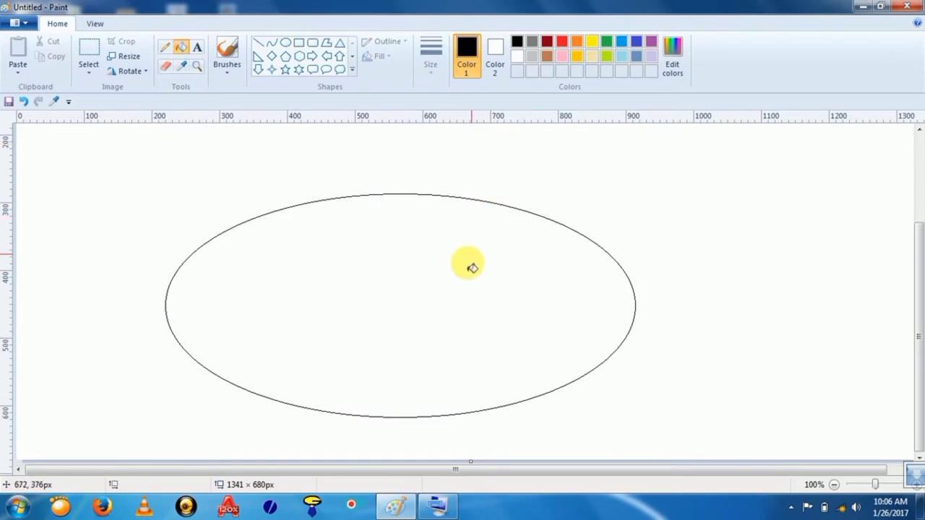
click(472, 268)
click(561, 41)
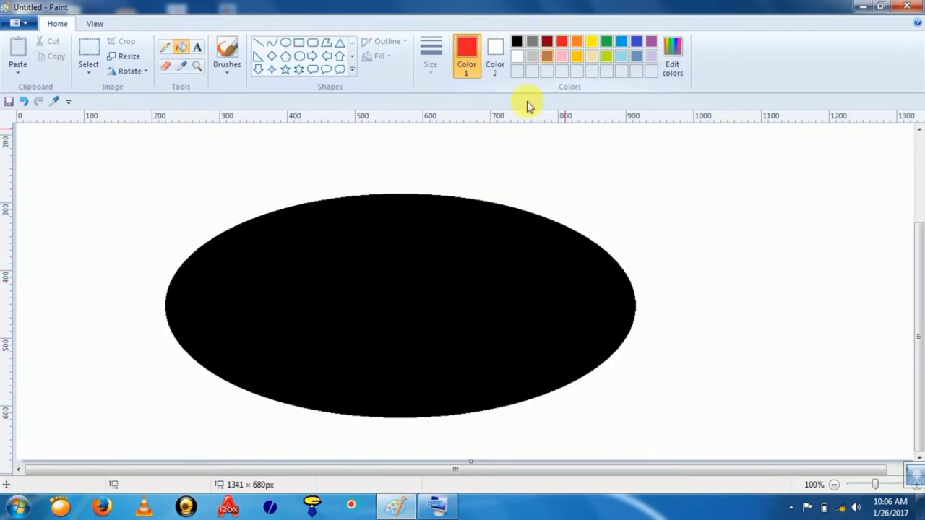
click(490, 267)
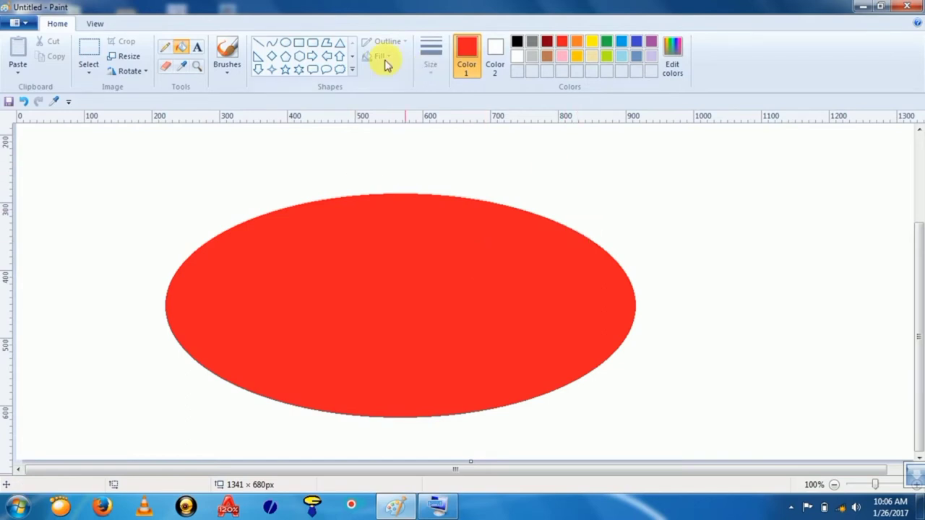
Step: Draw a black-outlined rectangle about 293 × 246 px overlapping the upper-left part of the red ellipse
click(293, 45)
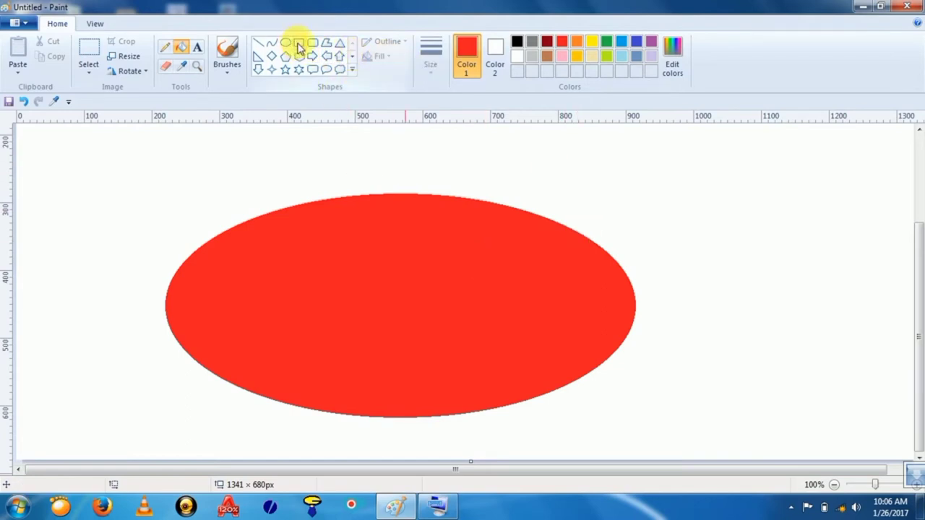
click(300, 45)
drag(173, 173, 372, 339)
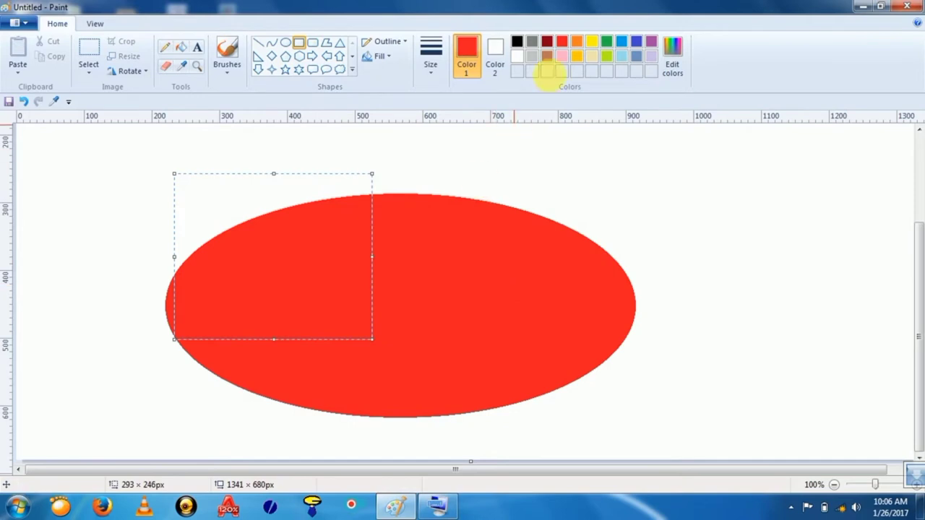
click(517, 41)
click(450, 213)
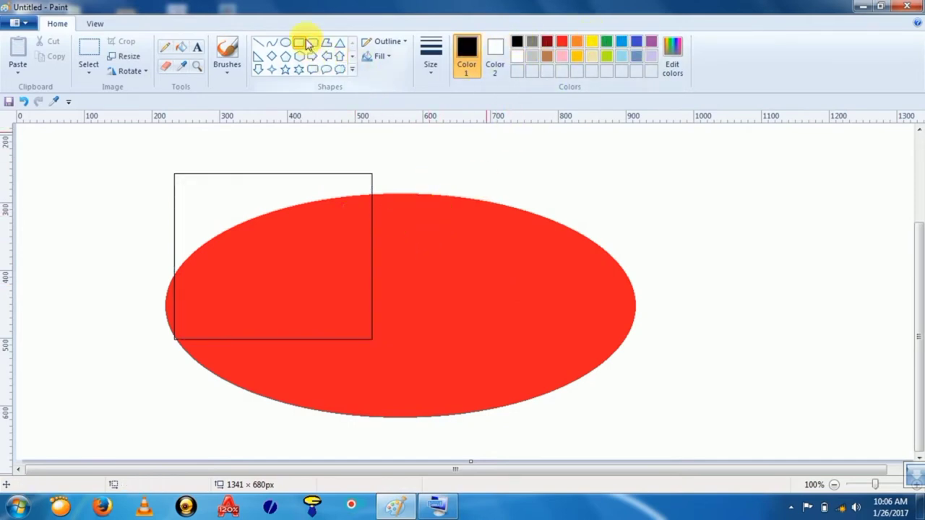
Step: Draw two rounded rectangles side by side across the ellipse and a triangle about 354 × 349 px over its left end
drag(132, 192, 385, 350)
mouse_move(641, 186)
mouse_down()
mouse_move(525, 295)
mouse_move(386, 399)
mouse_up()
click(339, 43)
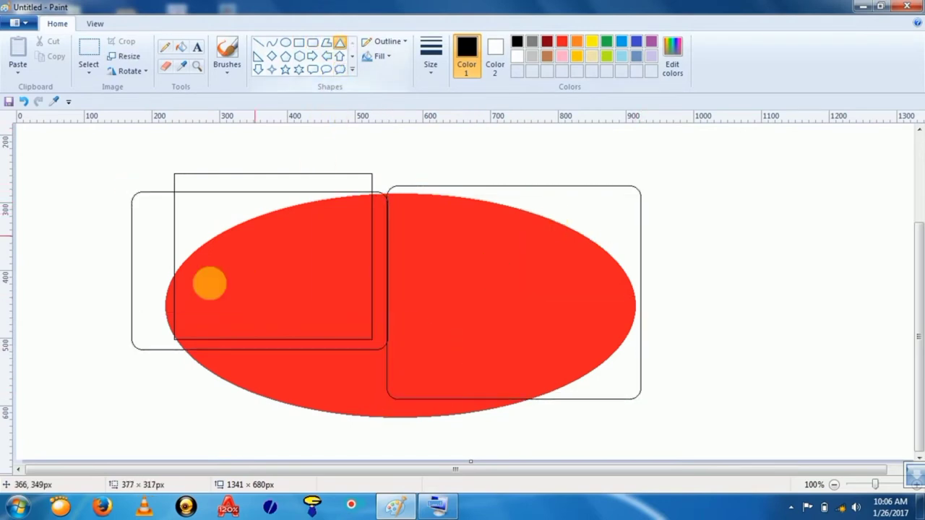
drag(80, 176, 319, 412)
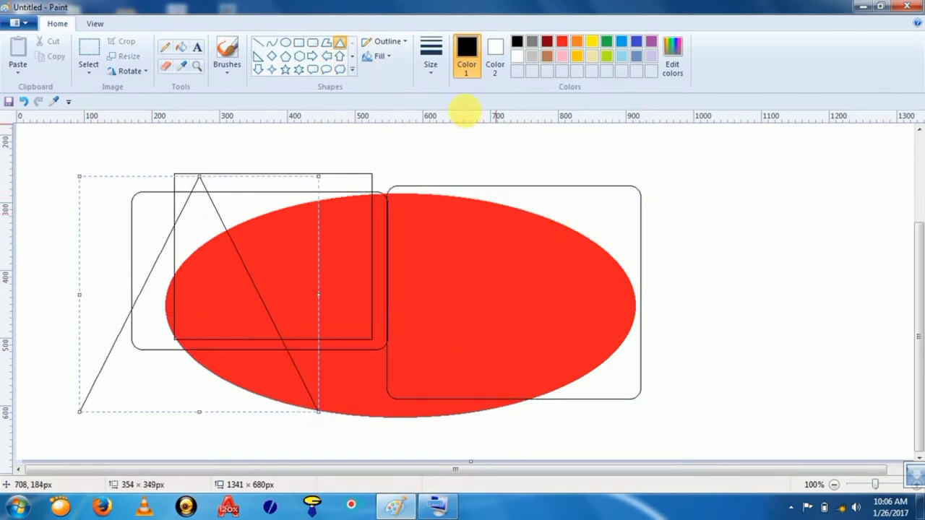
Step: Draw a closed five-pointed star about 371 × 428 px with the Polygon tool, beside the ellipse's right end
click(328, 45)
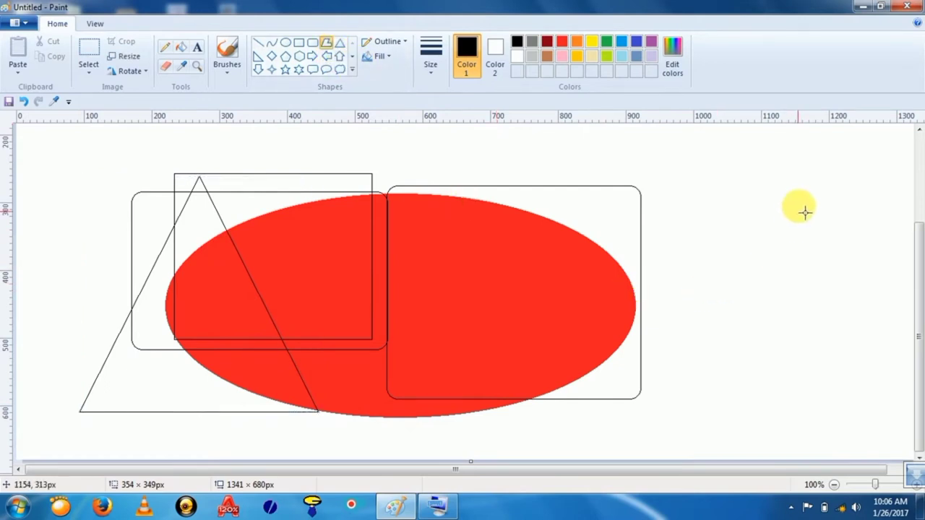
drag(813, 181, 615, 331)
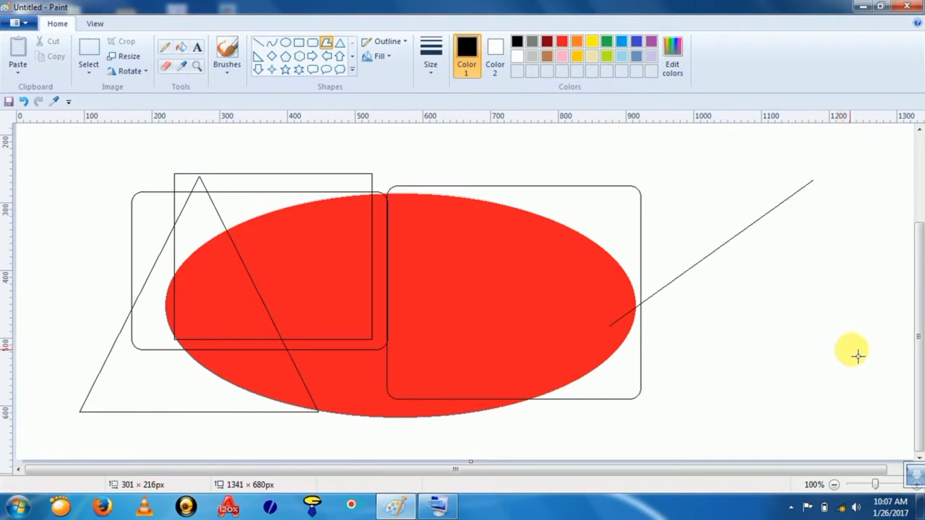
click(860, 350)
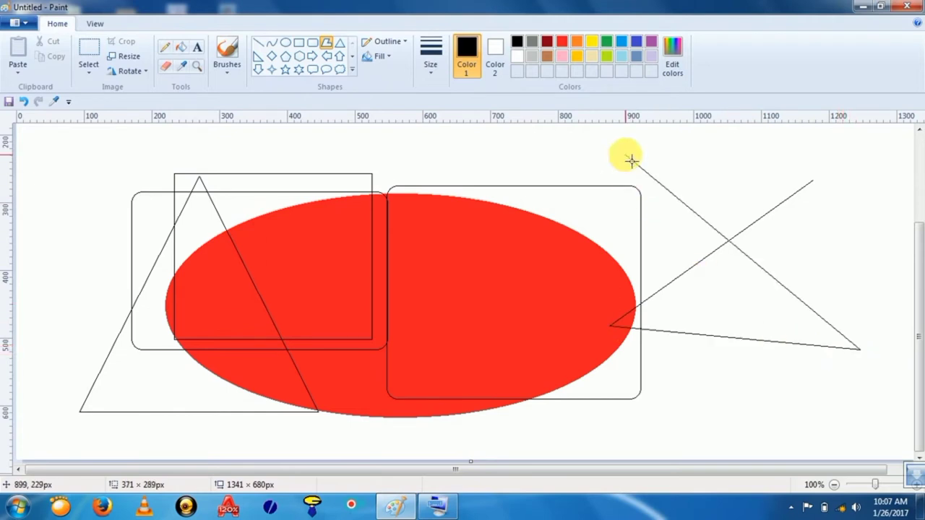
click(698, 443)
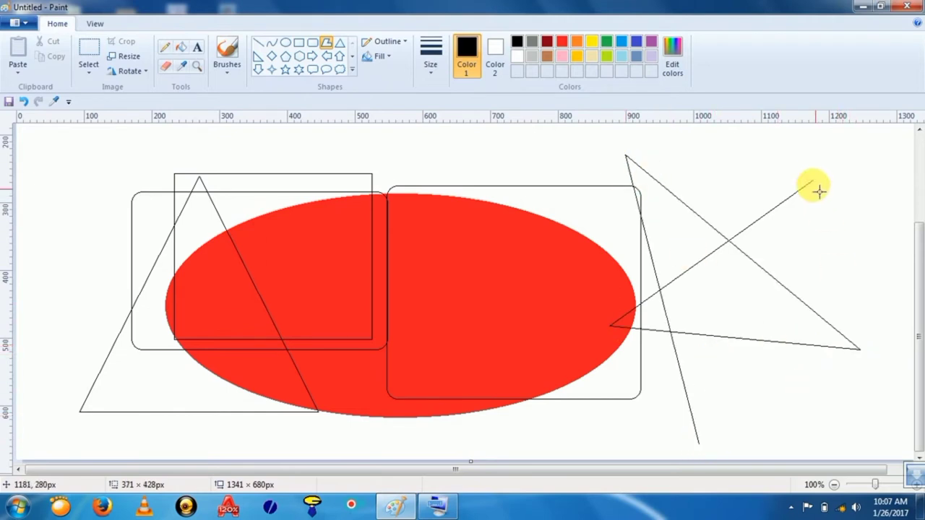
double_click(815, 184)
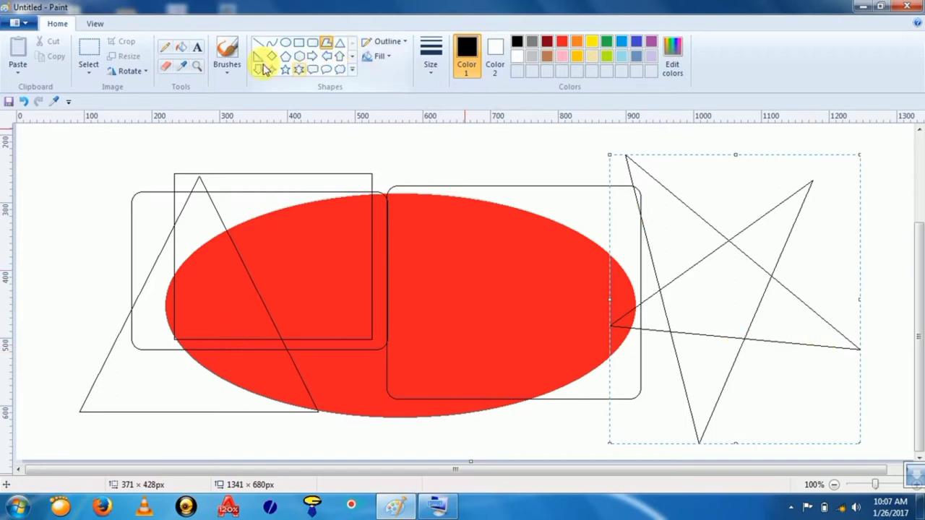
Step: Draw a heart over the triangle's left side and a lightning bolt about 239 × 258 px over the ellipse's centre
click(352, 70)
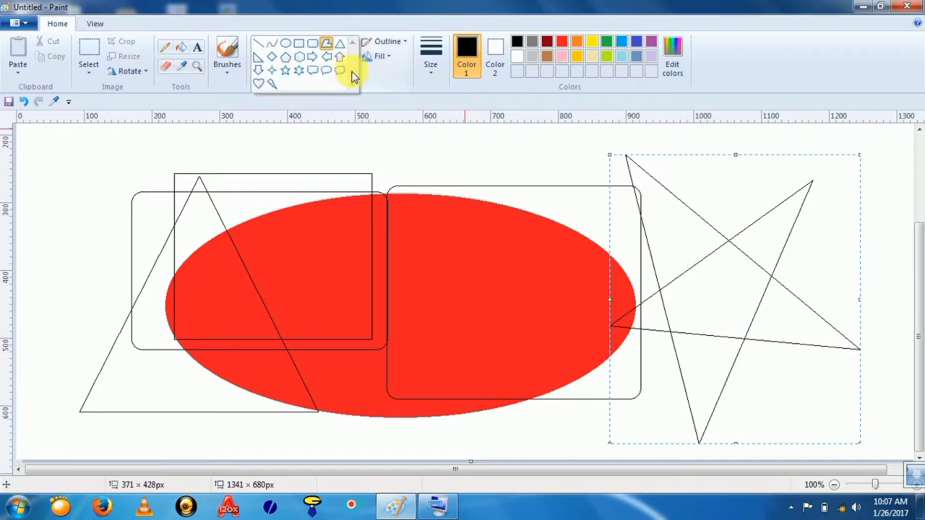
click(261, 84)
drag(65, 177, 200, 352)
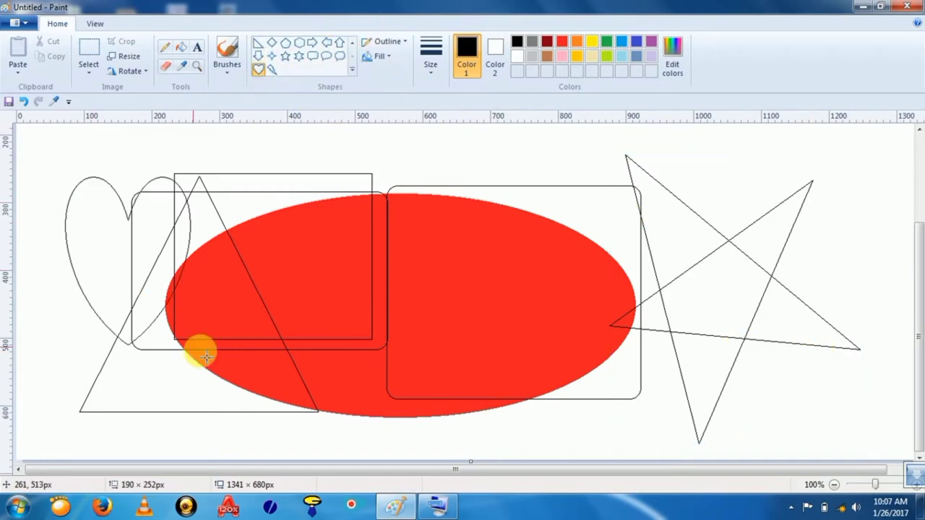
click(273, 70)
drag(296, 142, 457, 318)
Step: Draw a cloud callout about 222 × 304 px on the ellipse and a six-point star about 280 × 299 px over the polygon star
click(339, 56)
click(504, 239)
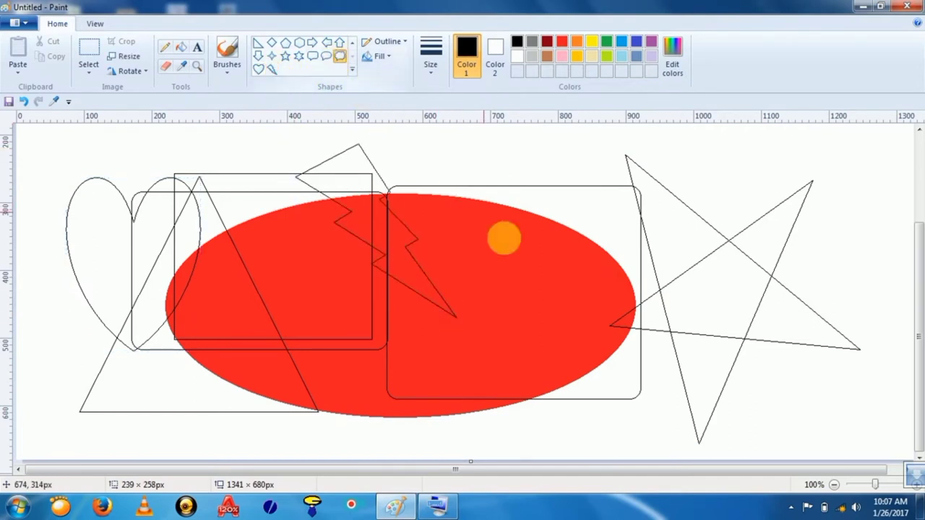
drag(598, 173, 448, 377)
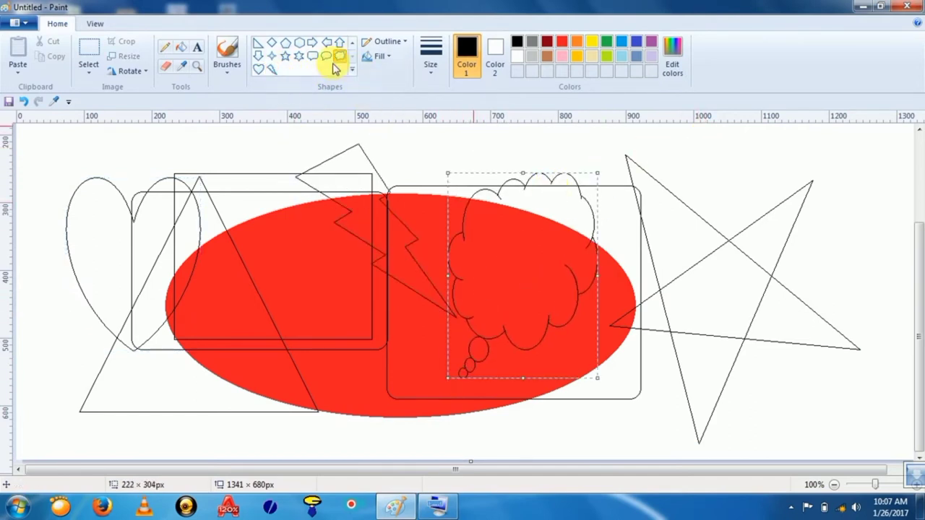
click(299, 56)
drag(860, 179, 671, 382)
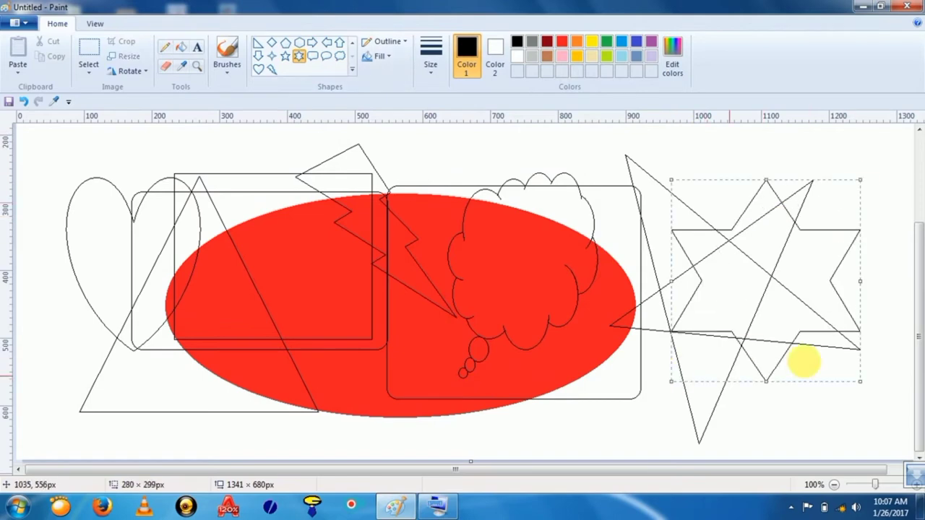
Step: Clear the whole canvas and draw a black-outlined pentagon about 320 px wide in its left part
key(ctrl+a)
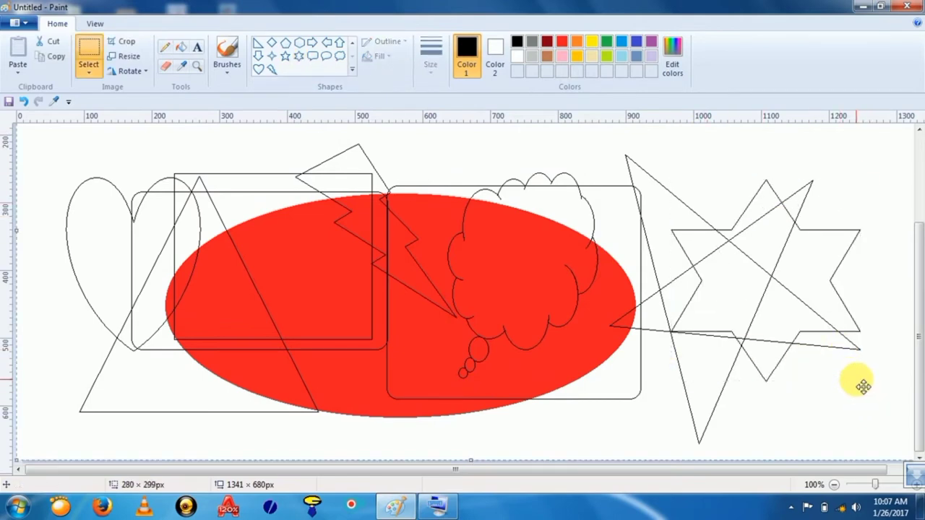
key(Delete)
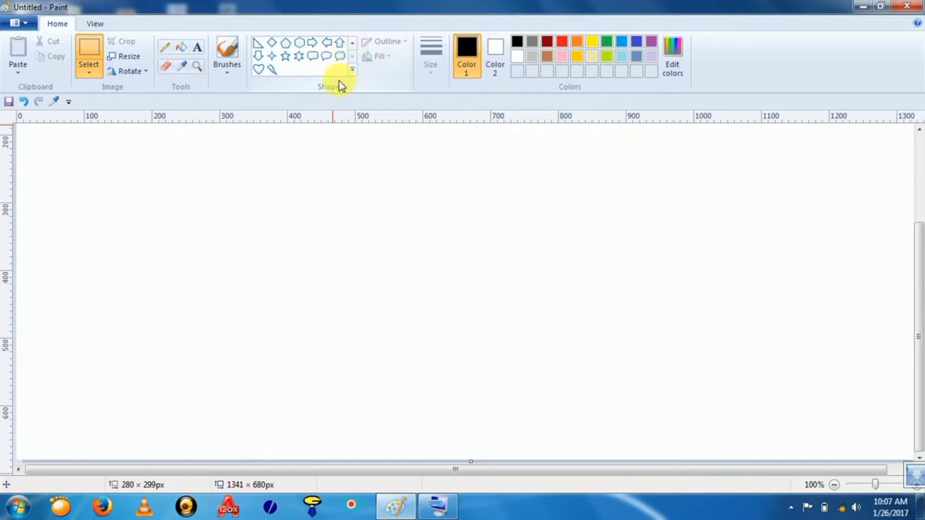
click(351, 73)
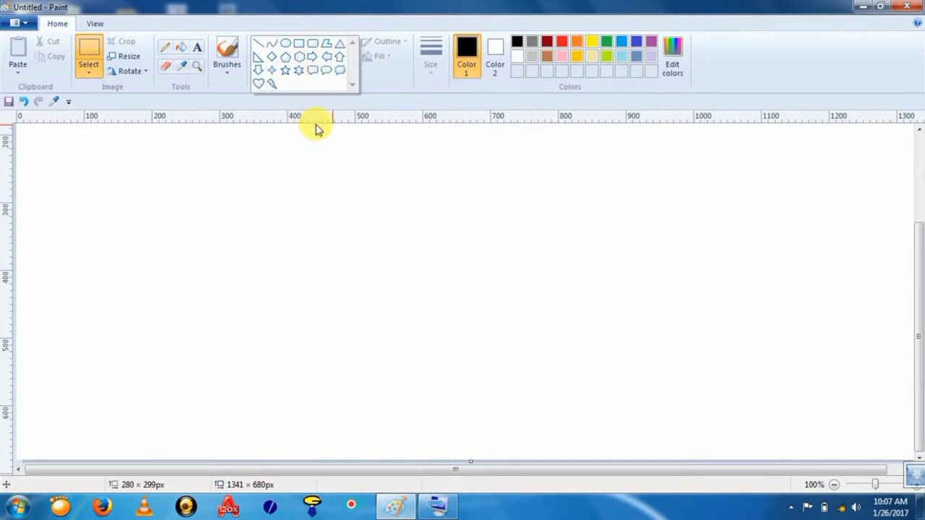
click(285, 57)
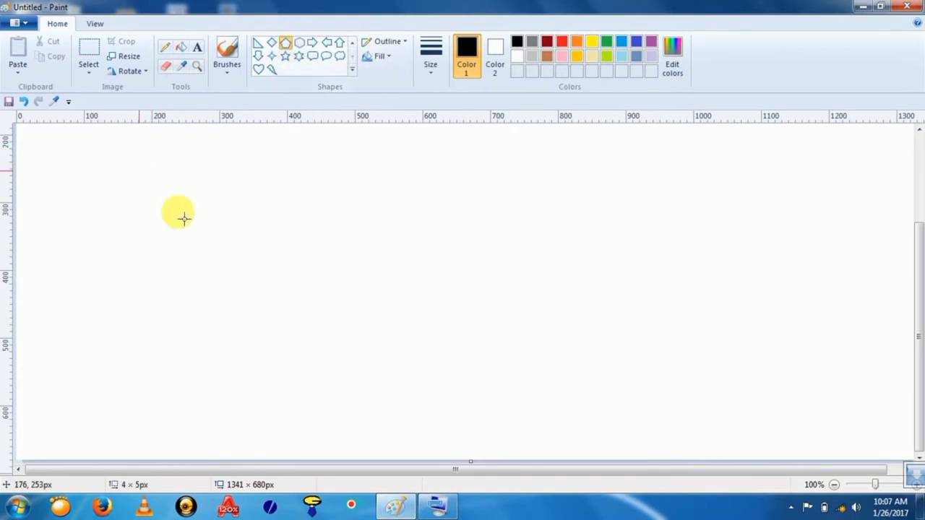
drag(133, 168, 349, 357)
click(518, 252)
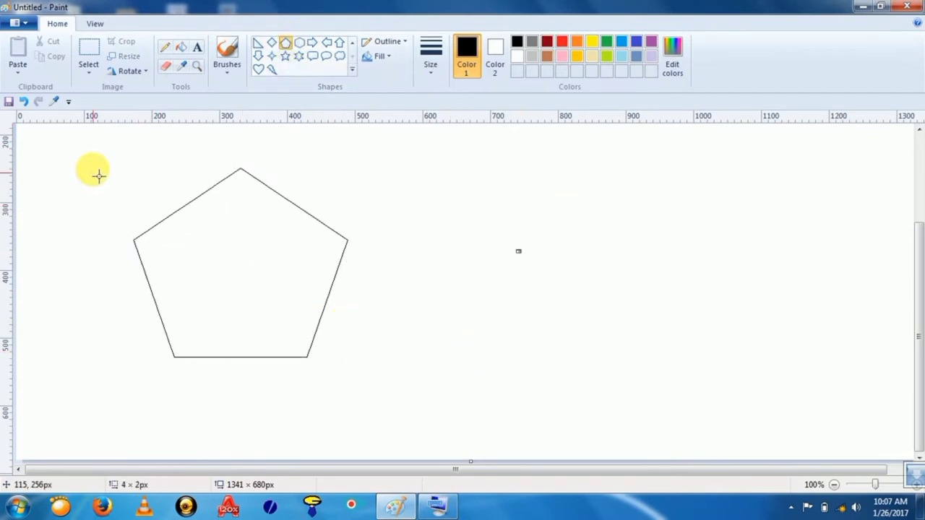
Step: Draw two more pentagons, one overlapping the existing pentagon and one about 293 × 268 px beside it
drag(92, 171, 332, 370)
drag(381, 178, 579, 359)
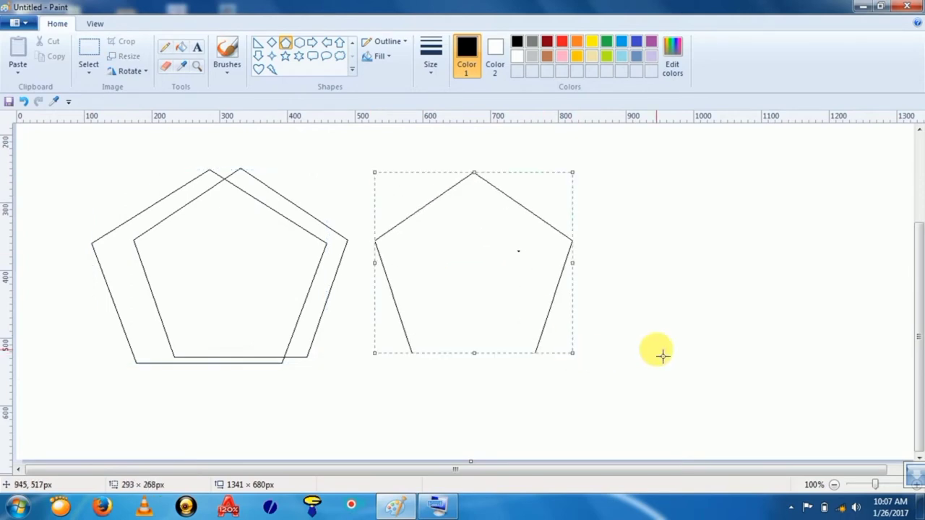
Step: Clear the whole canvas and draw a black-outlined hexagon about 290 px wide, left of the canvas centre
key(ctrl+a)
key(Delete)
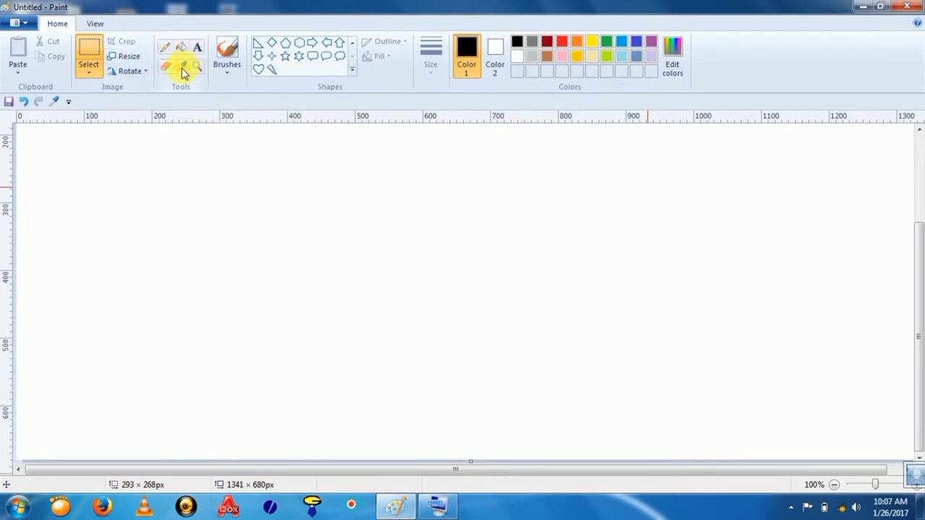
click(299, 42)
drag(240, 192, 252, 212)
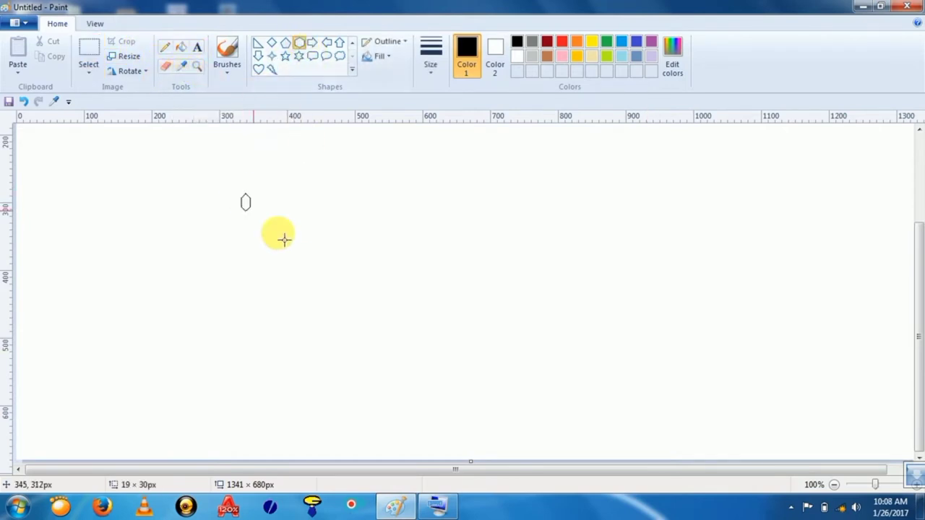
drag(284, 239, 437, 375)
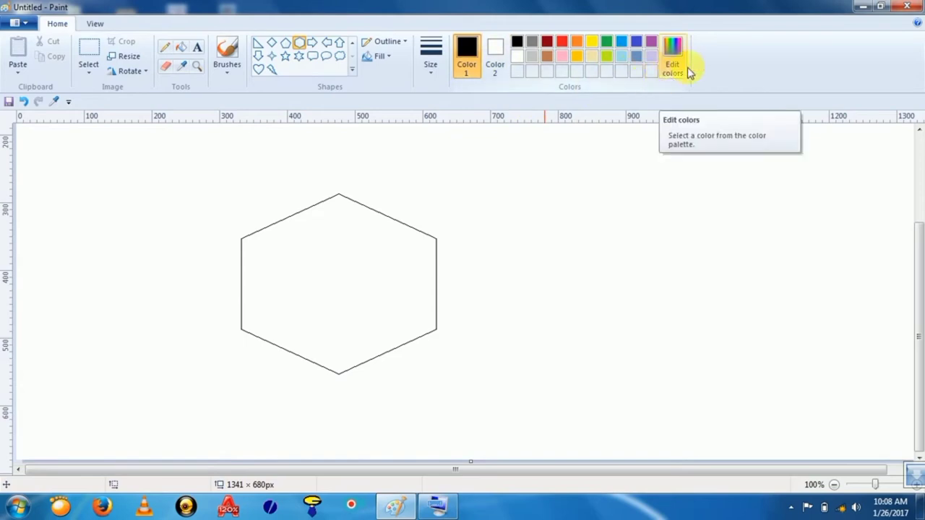
Step: Open the colour editor to view its basic and custom colours, and close it without picking one
click(669, 72)
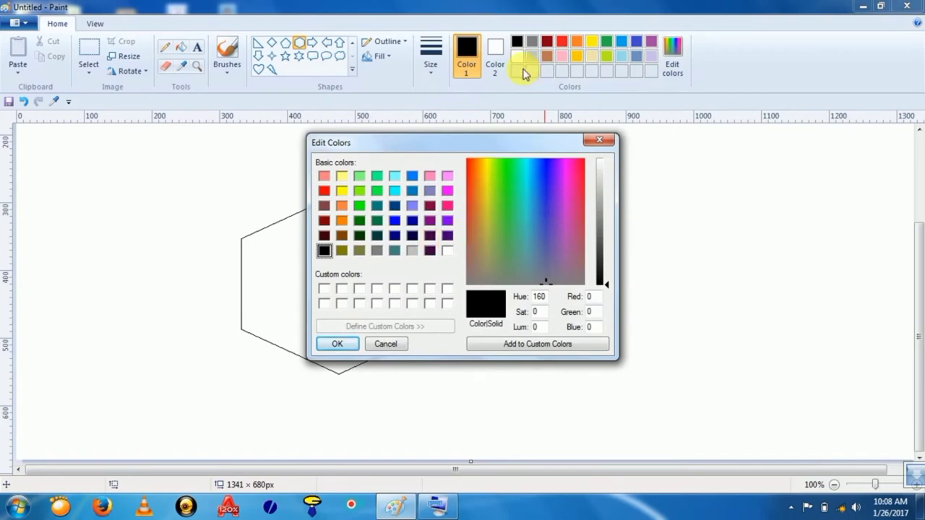
click(600, 140)
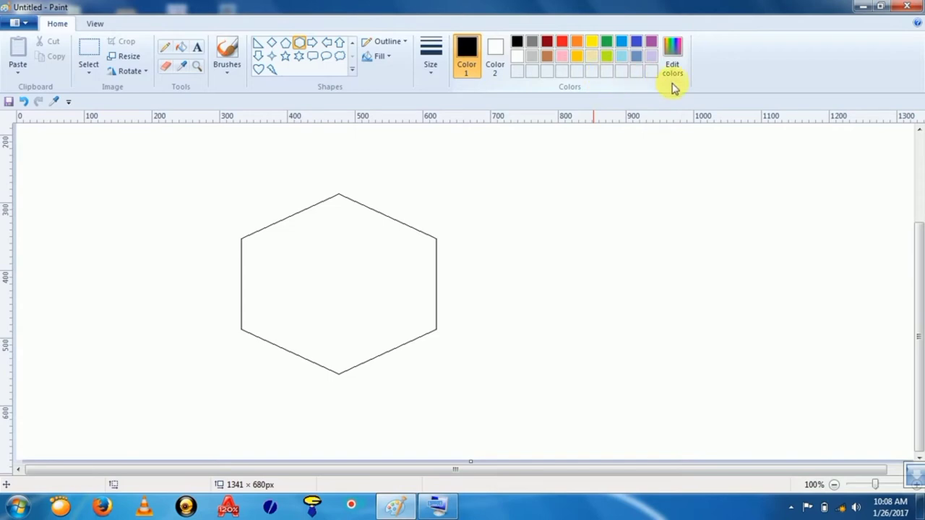
Step: Start pasting from a picture file and browse to the image subfolder inside the desktop's image folder
click(20, 73)
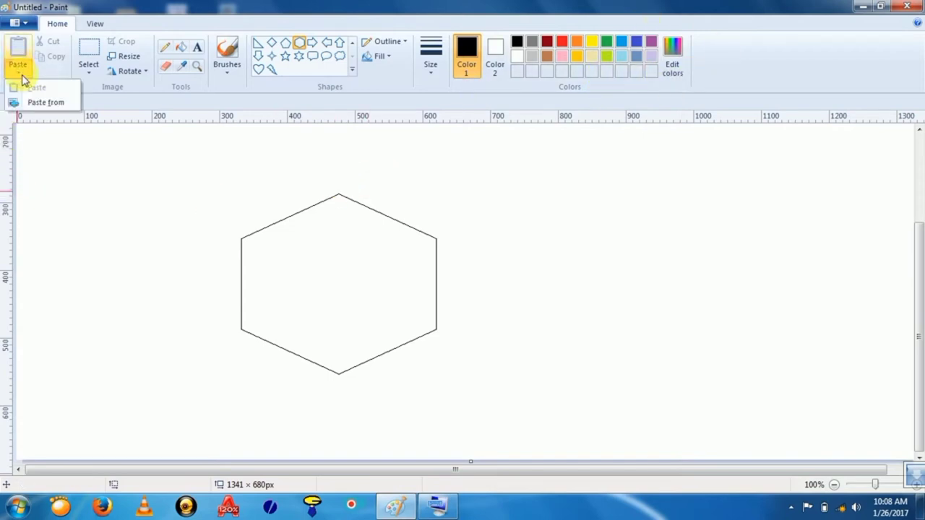
click(43, 103)
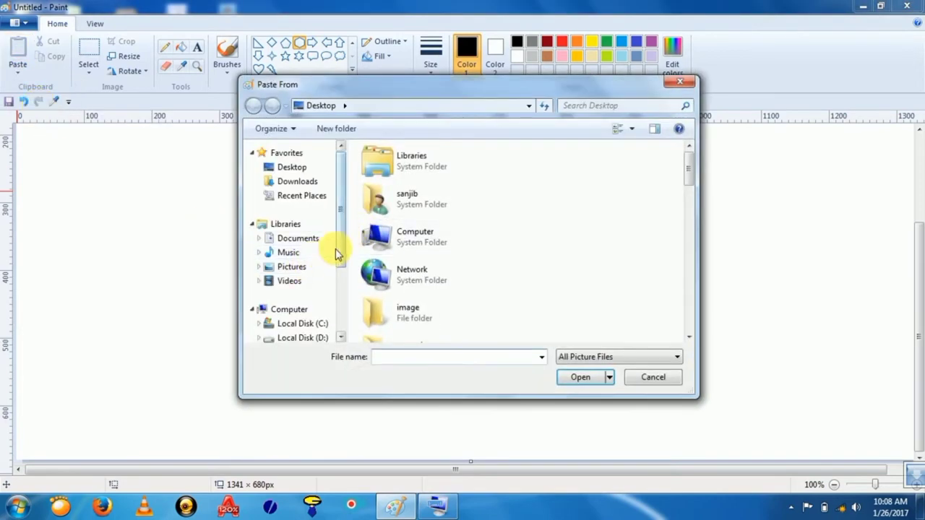
drag(337, 252, 336, 320)
click(297, 278)
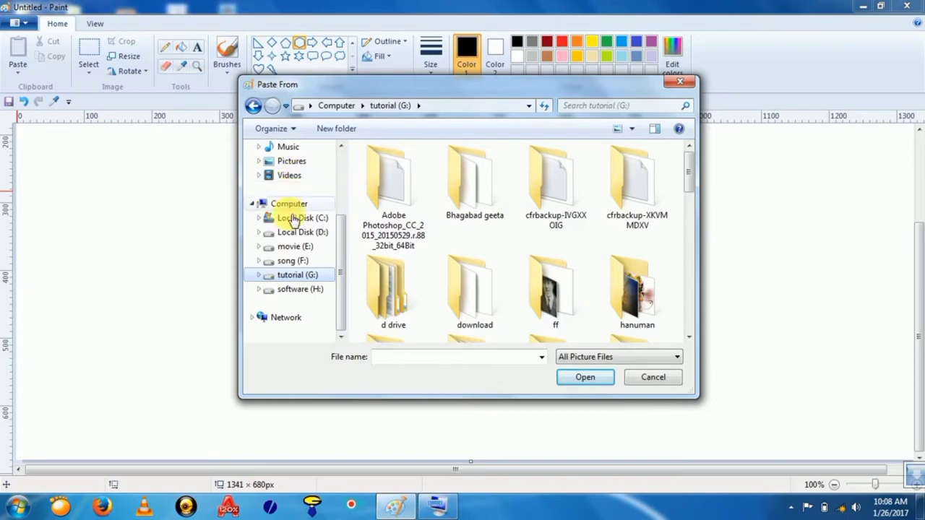
drag(341, 221, 340, 149)
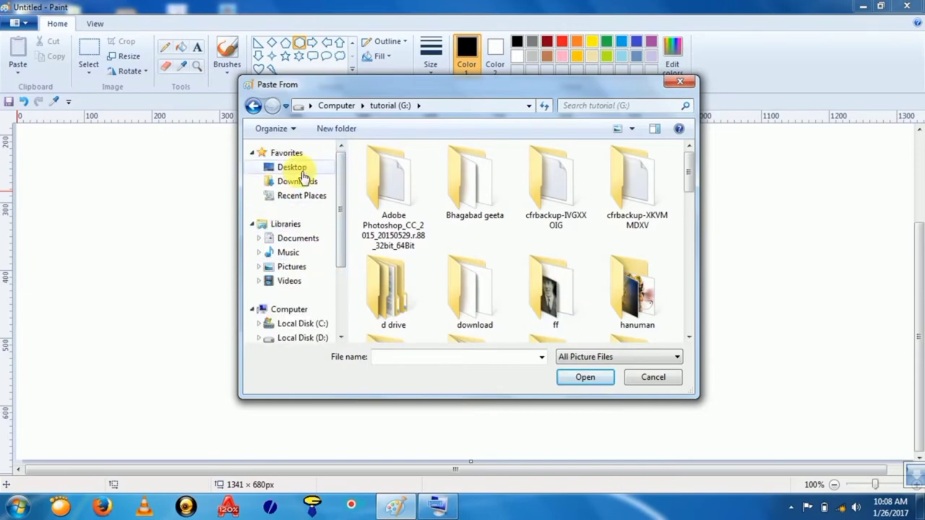
click(298, 169)
scroll(436, 294, down, 3)
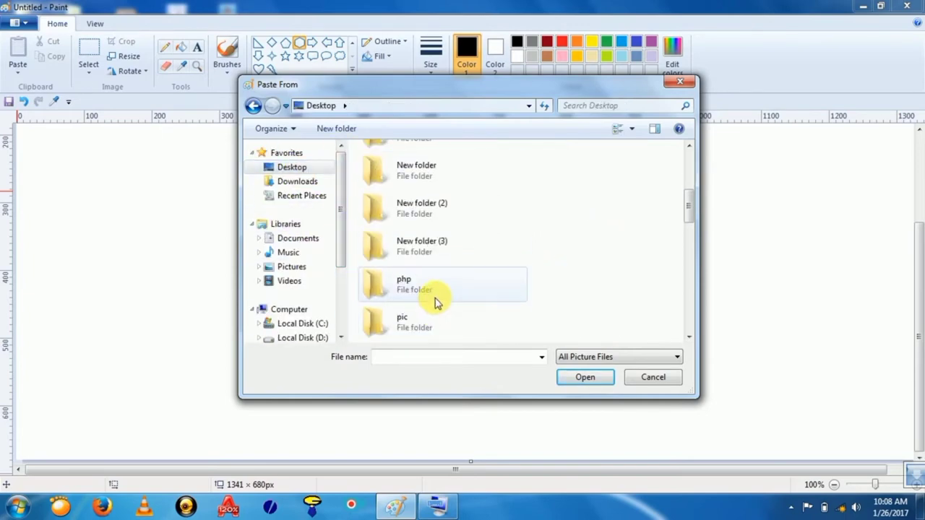
scroll(432, 239, up, 2)
double_click(416, 195)
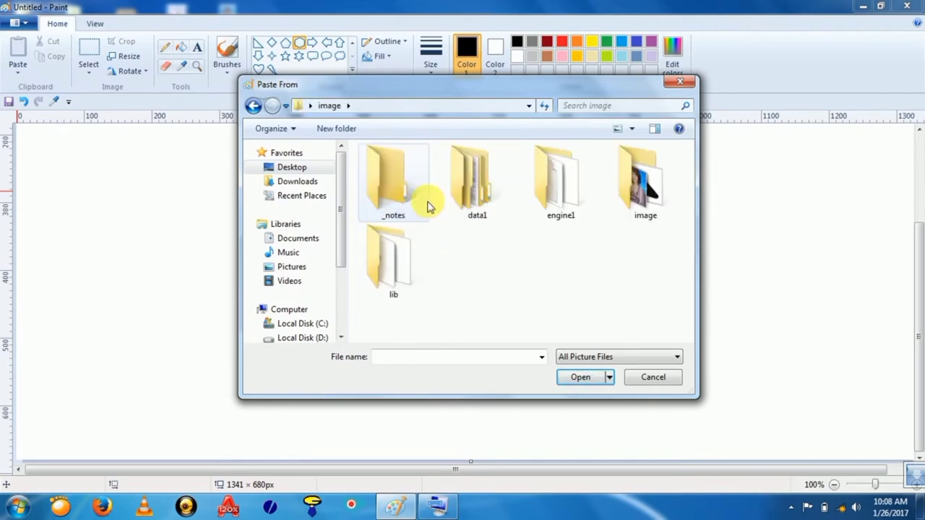
double_click(647, 216)
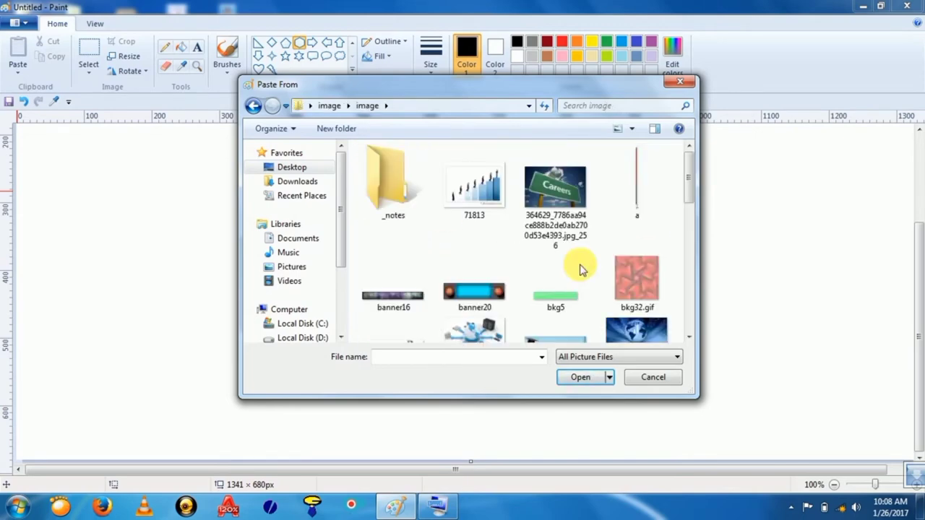
Step: Paste the picture fhfxhnfxn and place it to the right of the hexagon, leaving it deselected
scroll(549, 289, down, 1)
scroll(489, 315, down, 2)
click(393, 264)
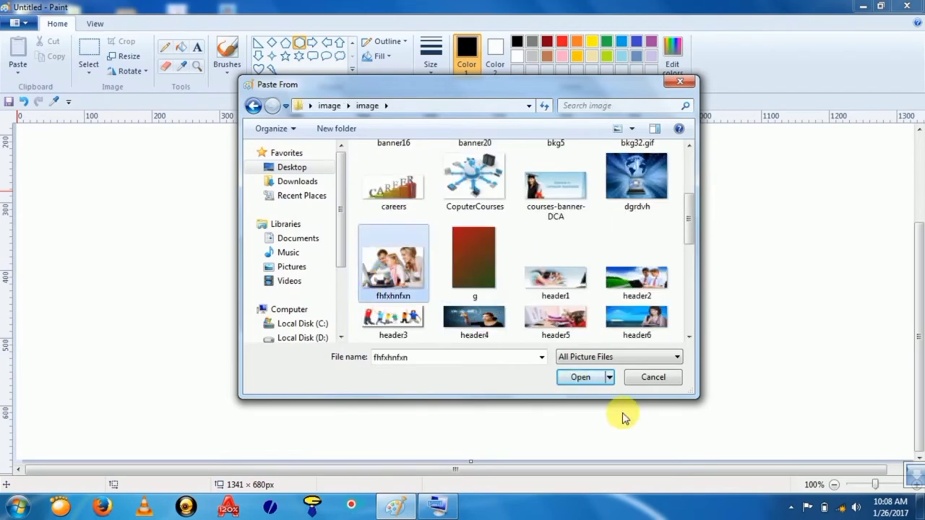
click(580, 377)
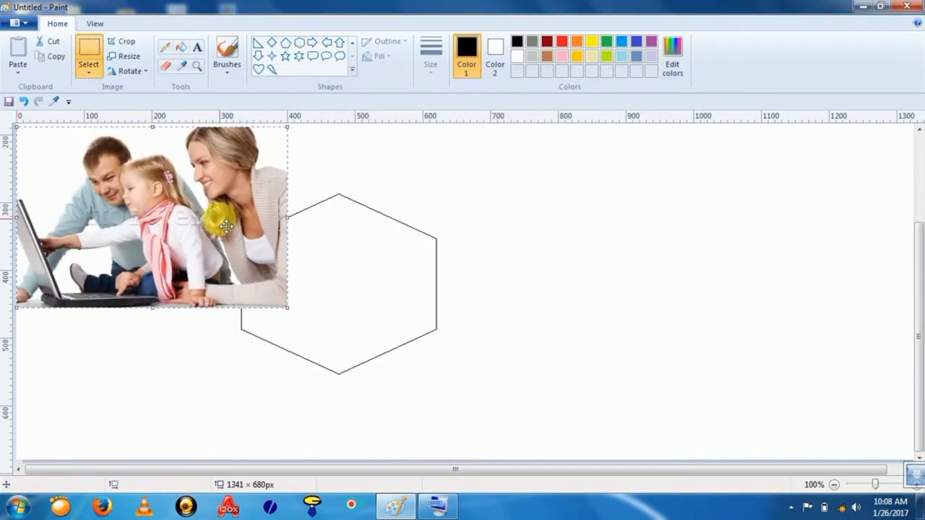
drag(230, 224, 789, 255)
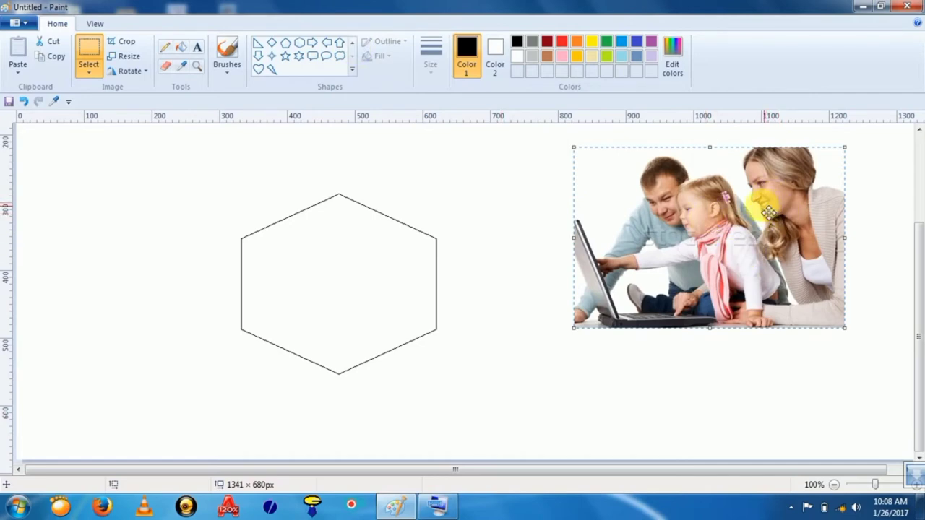
click(551, 234)
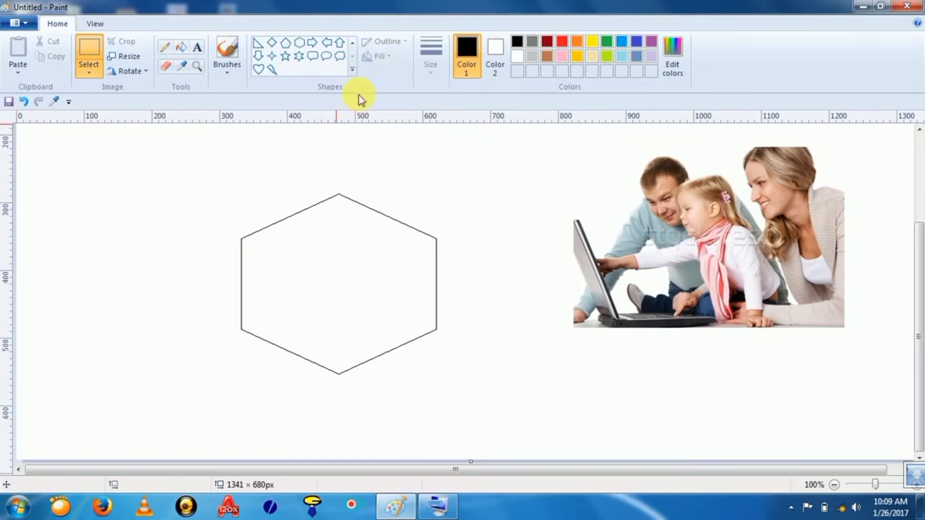
Step: Pick the skin colour from the girl's face in the photo and fill the hexagon with it
click(183, 71)
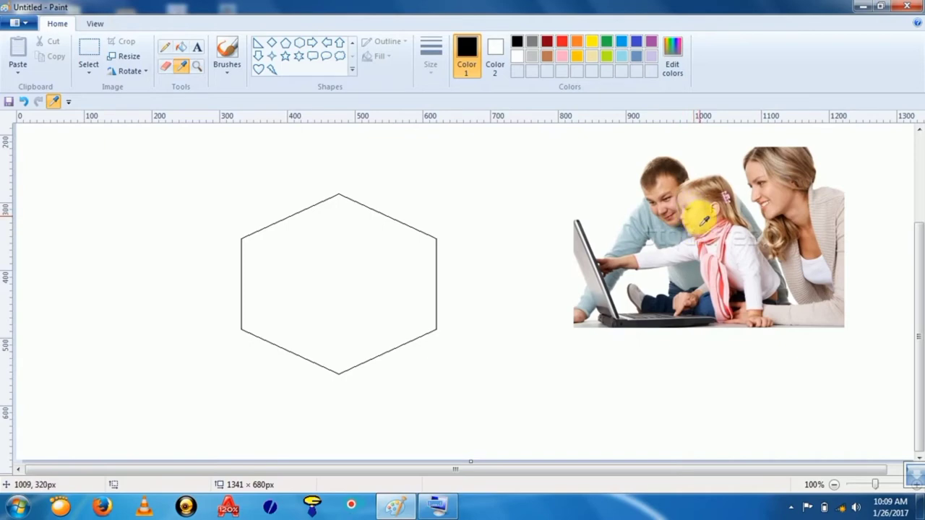
click(704, 221)
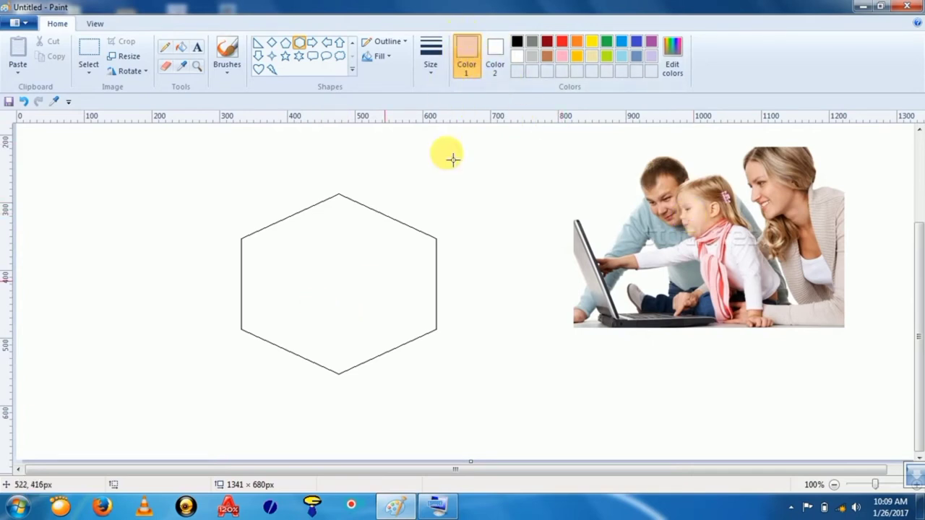
click(181, 47)
click(373, 307)
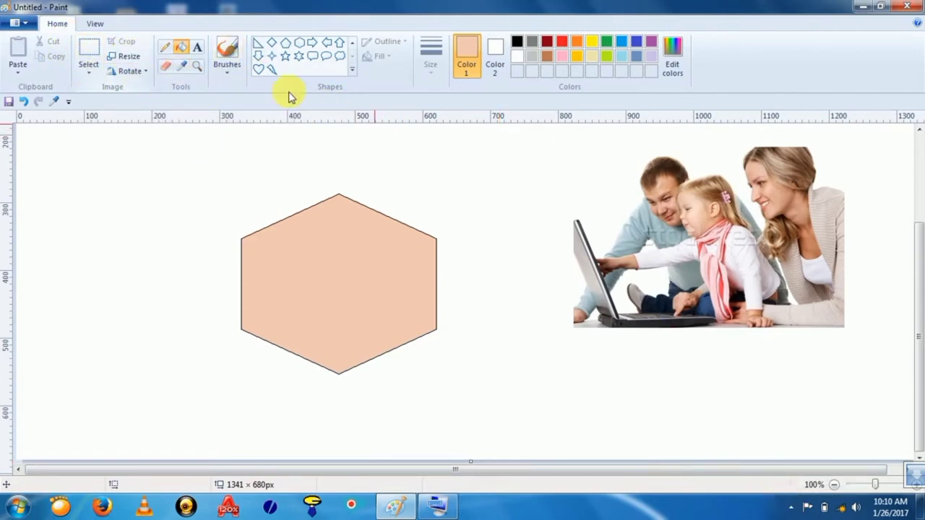
click(792, 507)
right_click(766, 414)
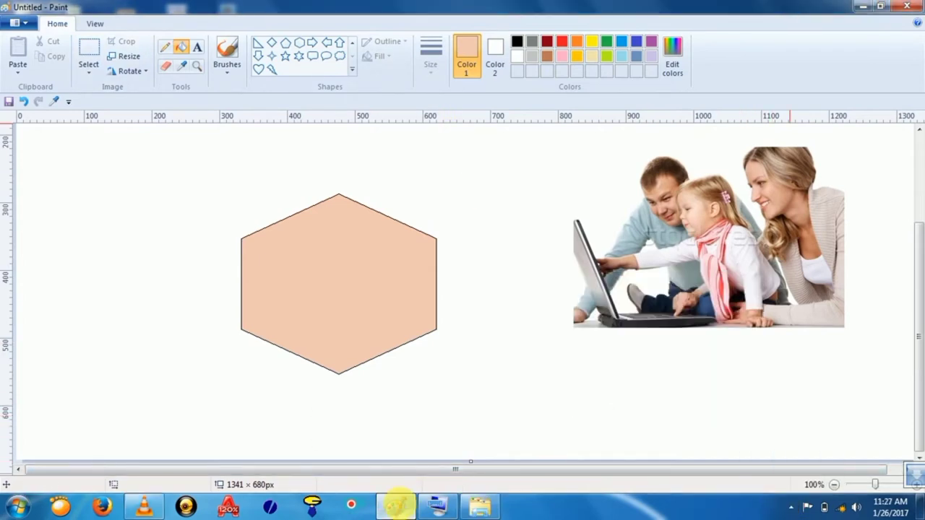
mouse_move(403, 510)
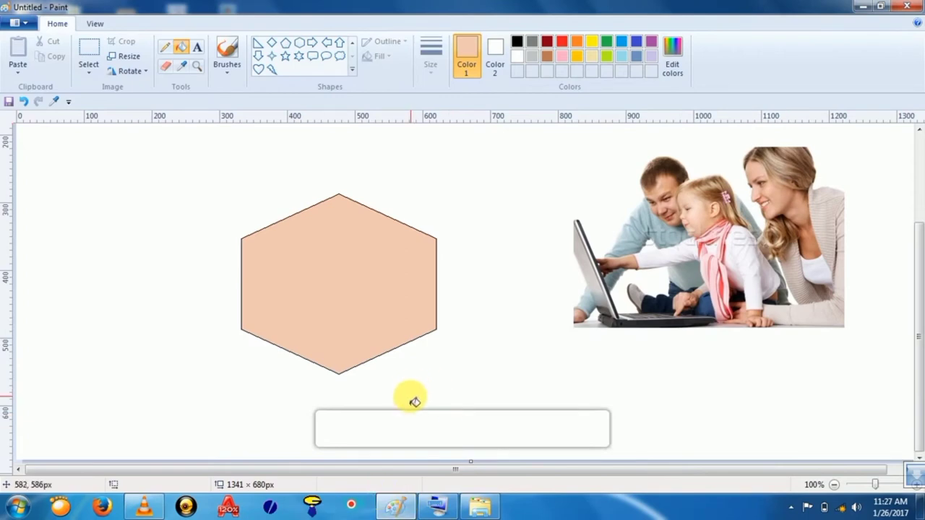
click(793, 508)
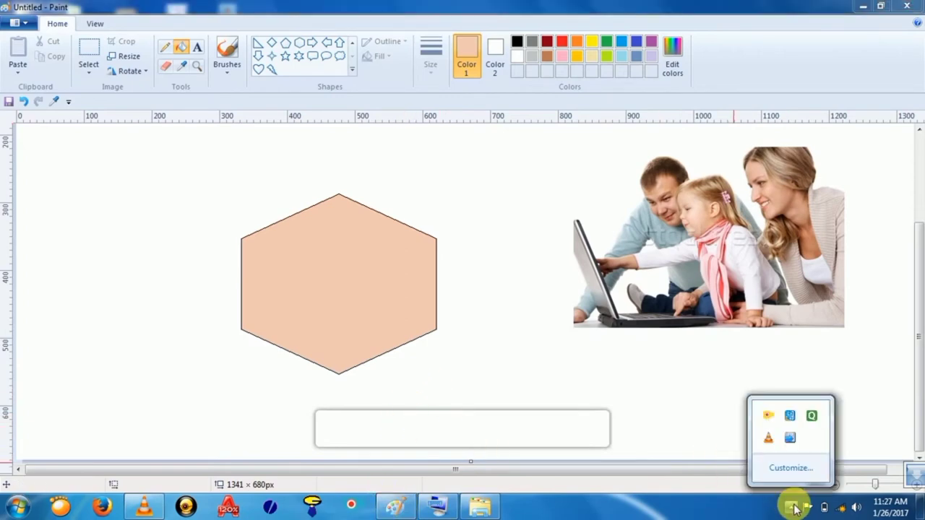
right_click(771, 419)
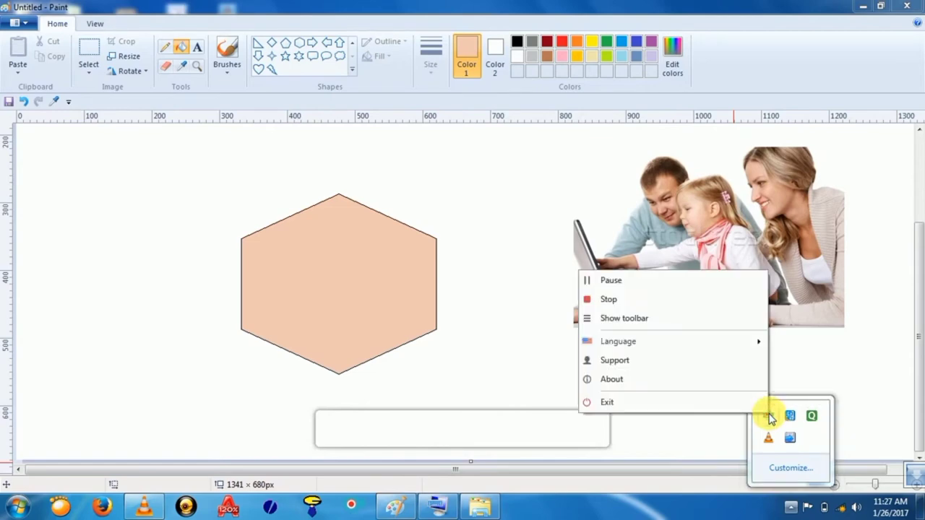
click(771, 419)
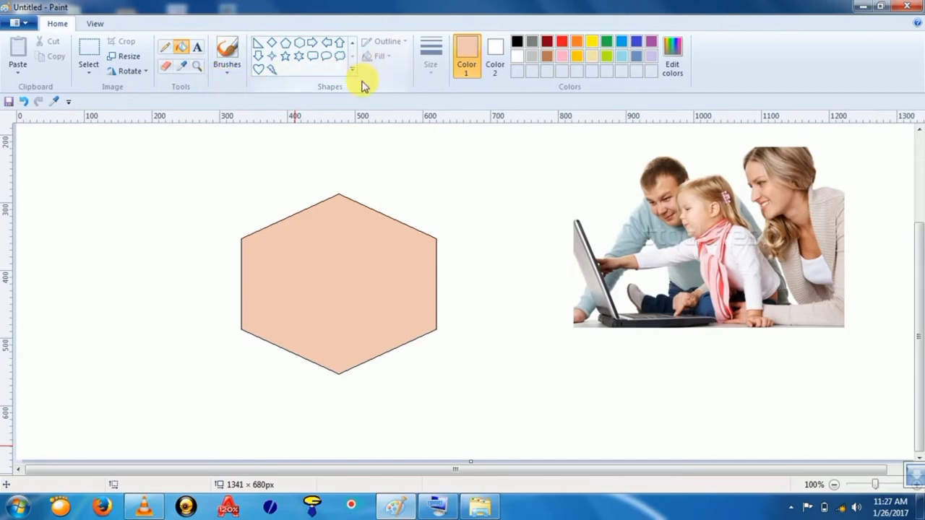
Step: Paint a thin peach brush stroke above the hexagon, and thick ones beside it and across the photo
click(231, 77)
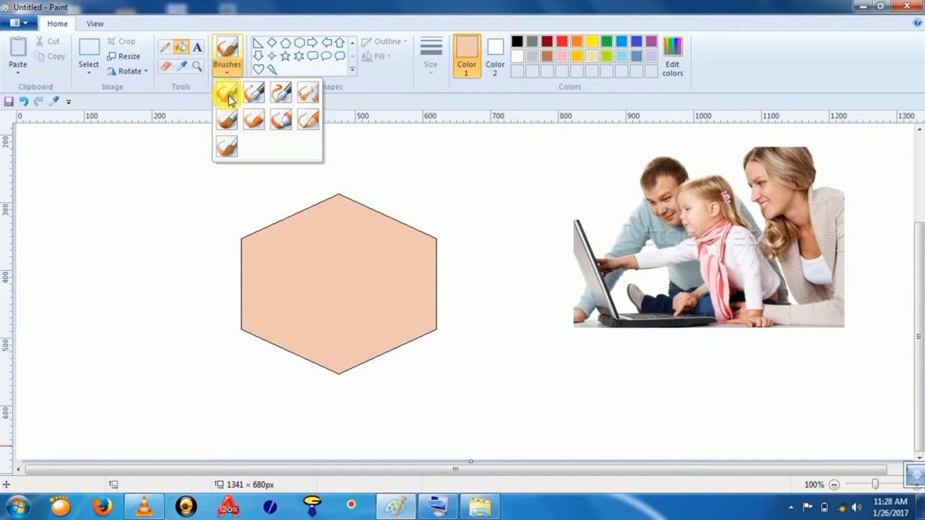
click(228, 97)
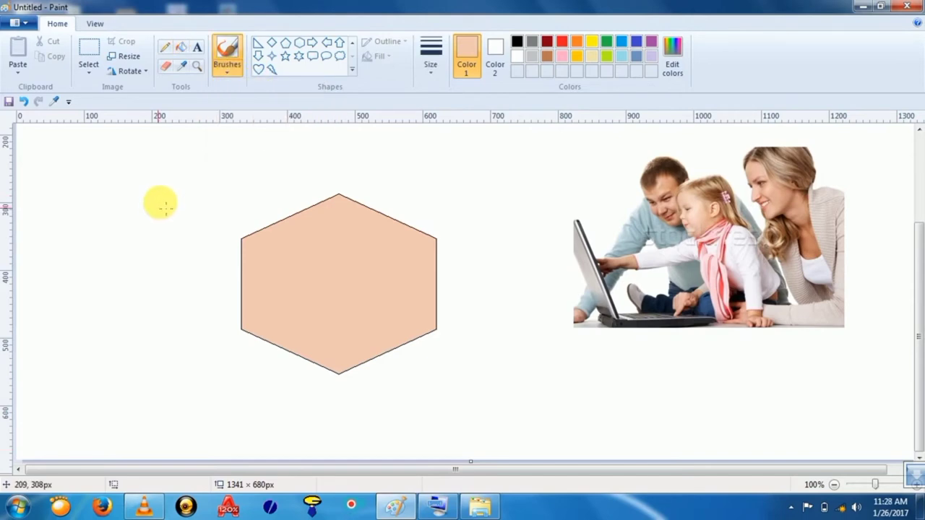
mouse_move(157, 214)
mouse_down()
mouse_move(186, 171)
mouse_move(310, 165)
mouse_up()
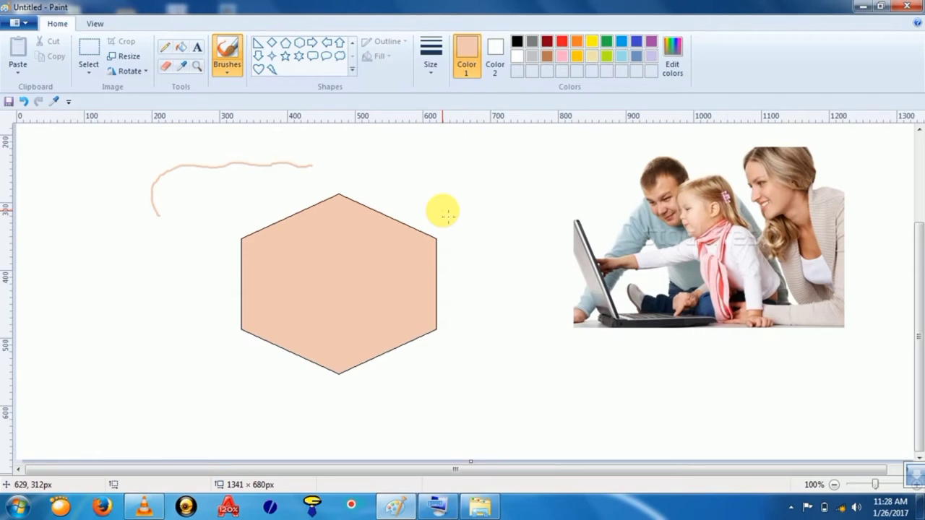
mouse_move(404, 182)
mouse_down()
mouse_move(455, 174)
mouse_move(515, 170)
mouse_up()
mouse_move(557, 208)
mouse_down()
mouse_move(611, 169)
mouse_move(648, 156)
mouse_move(782, 197)
mouse_move(801, 228)
mouse_move(791, 278)
mouse_move(742, 307)
mouse_move(703, 227)
mouse_move(668, 211)
mouse_move(627, 237)
mouse_move(587, 212)
mouse_up()
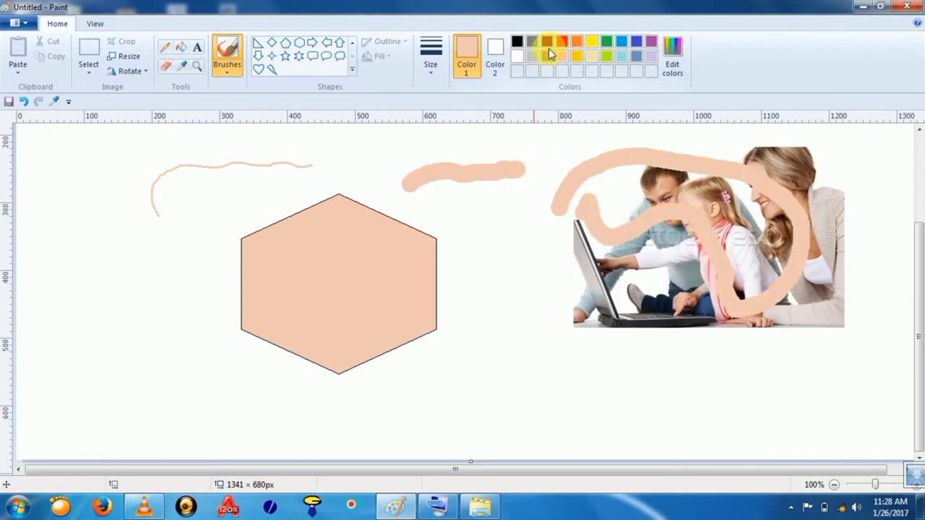
Step: Set Color 1 to green and paint a thick narrow loop between hexagon and photo and a curved stroke below the photo
right_click(592, 55)
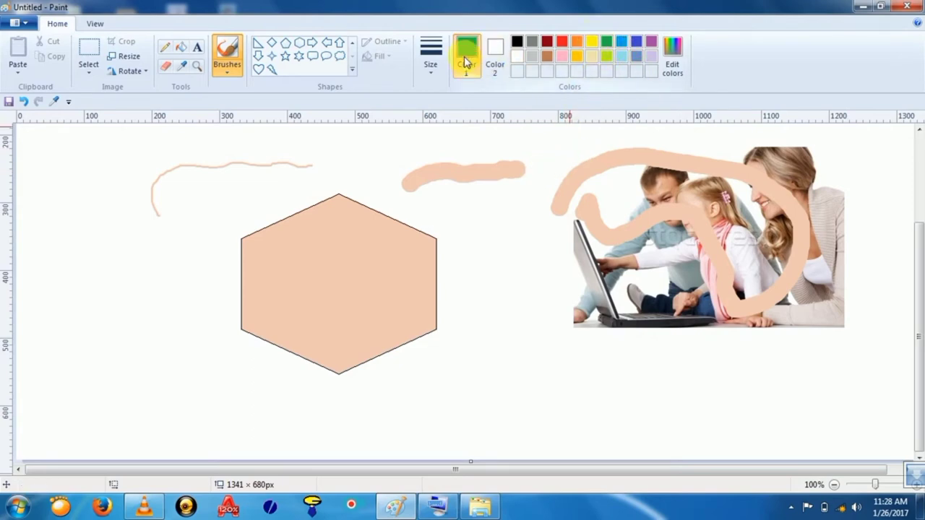
mouse_move(521, 196)
mouse_down()
mouse_move(492, 350)
mouse_move(518, 376)
mouse_move(538, 289)
mouse_move(535, 206)
mouse_up()
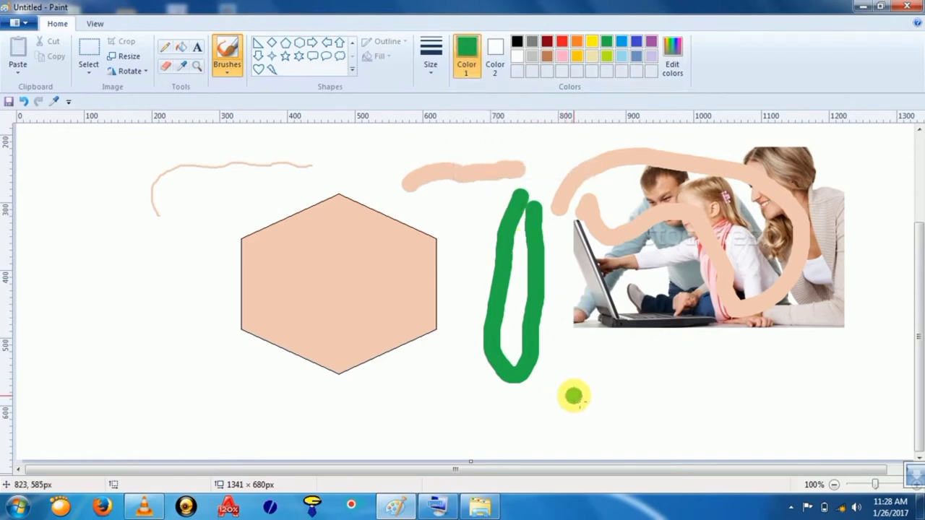
mouse_move(572, 396)
mouse_down()
mouse_move(714, 365)
mouse_move(725, 380)
mouse_move(716, 440)
mouse_move(657, 457)
mouse_move(530, 429)
mouse_up()
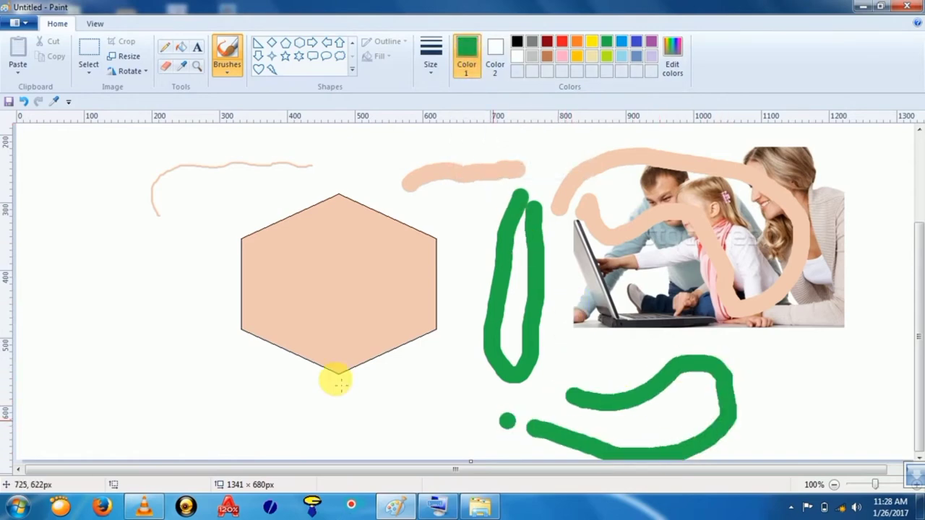
Step: Paint a large green check mark with Calligraphy brush 1, from the canvas's upper left across the hexagon's upper-left edge
click(227, 75)
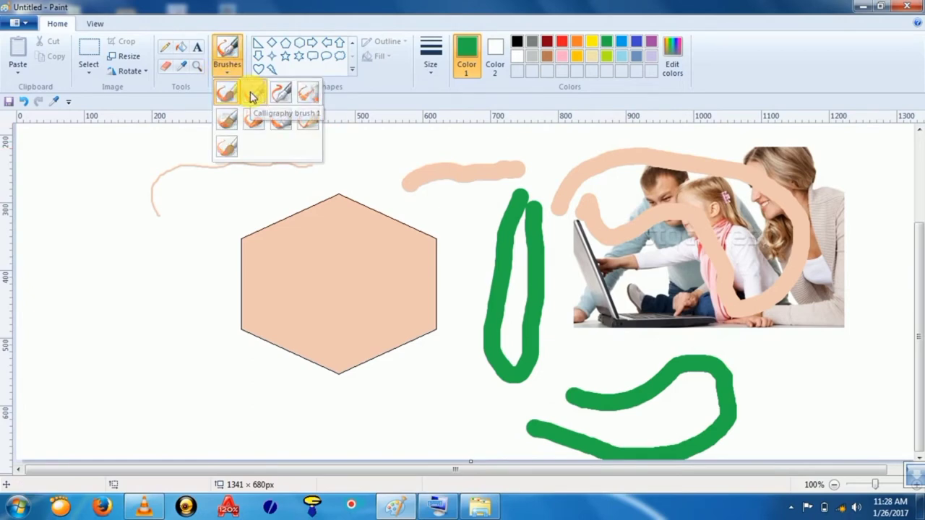
click(253, 92)
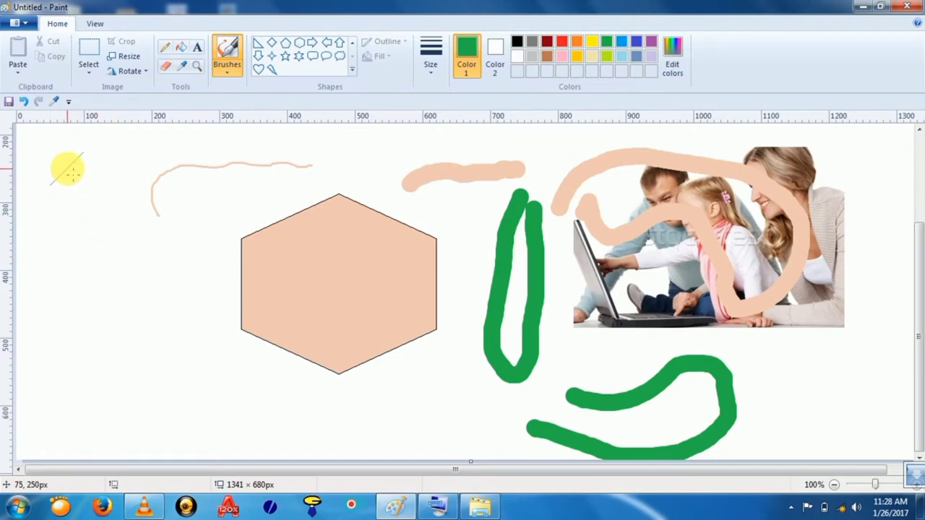
mouse_move(67, 169)
mouse_down()
mouse_move(138, 275)
mouse_move(185, 326)
mouse_move(322, 179)
mouse_up()
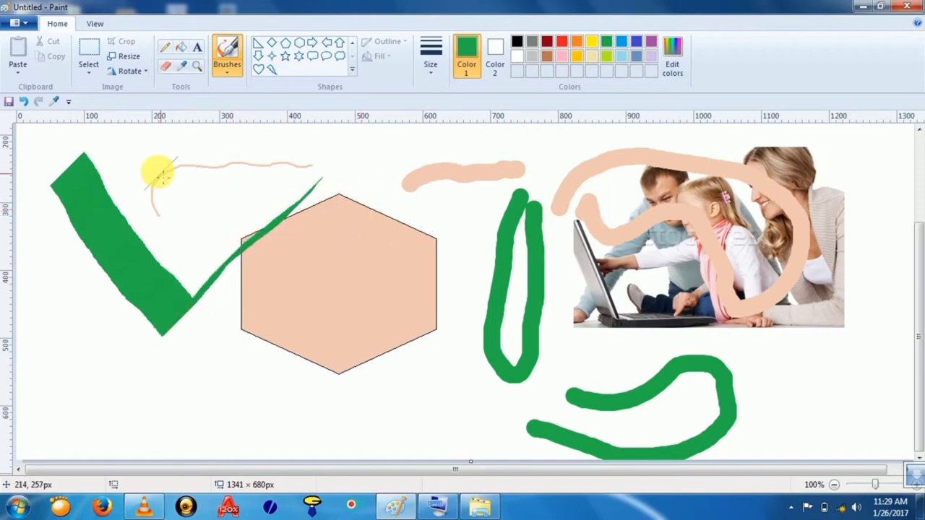
Step: Paint a thick green diagonal stroke with Calligraphy brush 2 across the hexagon's upper-left edge
click(226, 75)
click(279, 91)
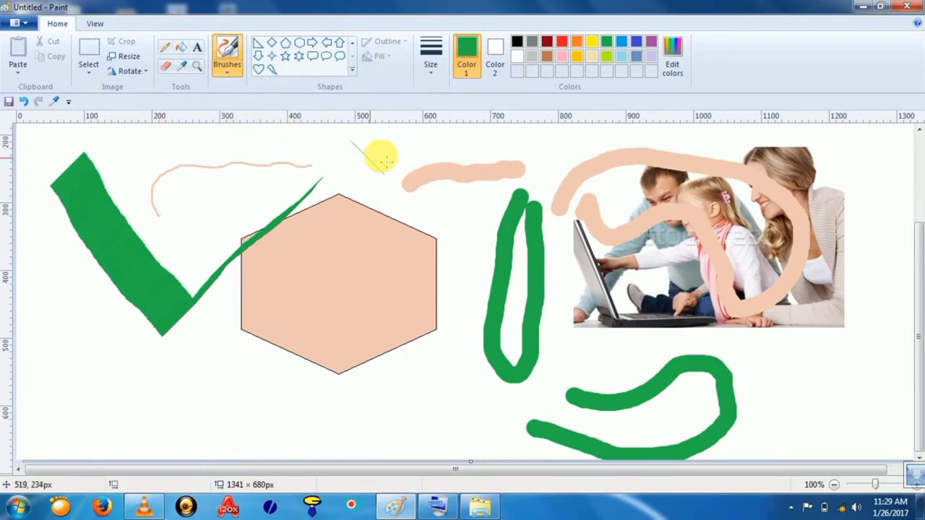
drag(416, 156, 296, 242)
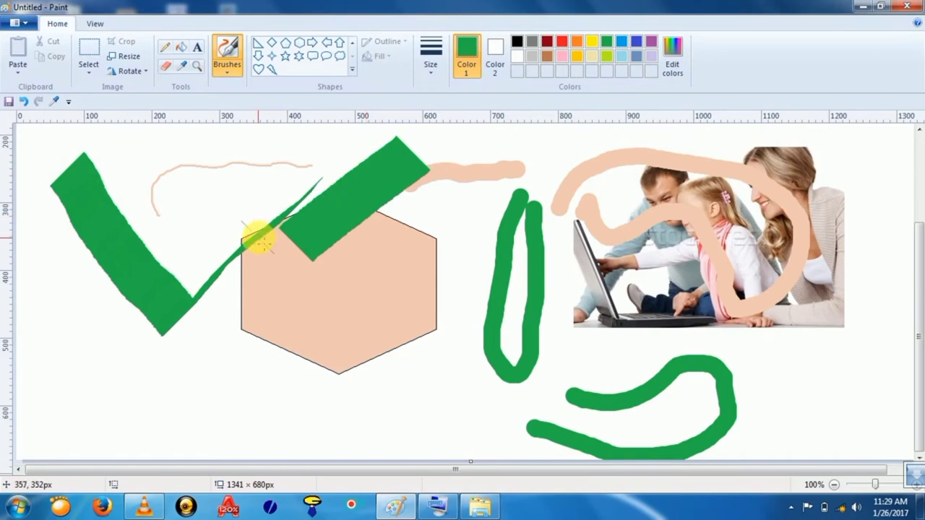
Step: Spray thin curved green lines with the Airbrush inside the hexagon and past its lower-right edge
click(228, 68)
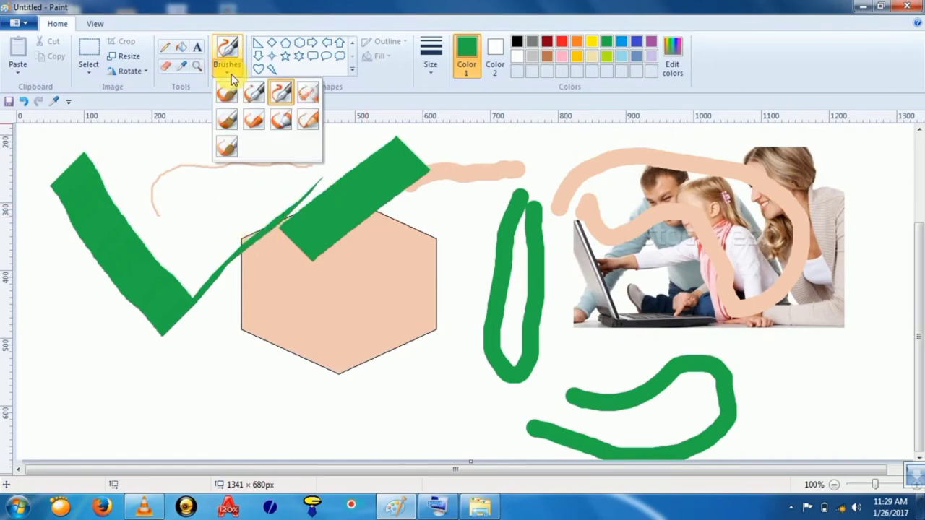
click(305, 94)
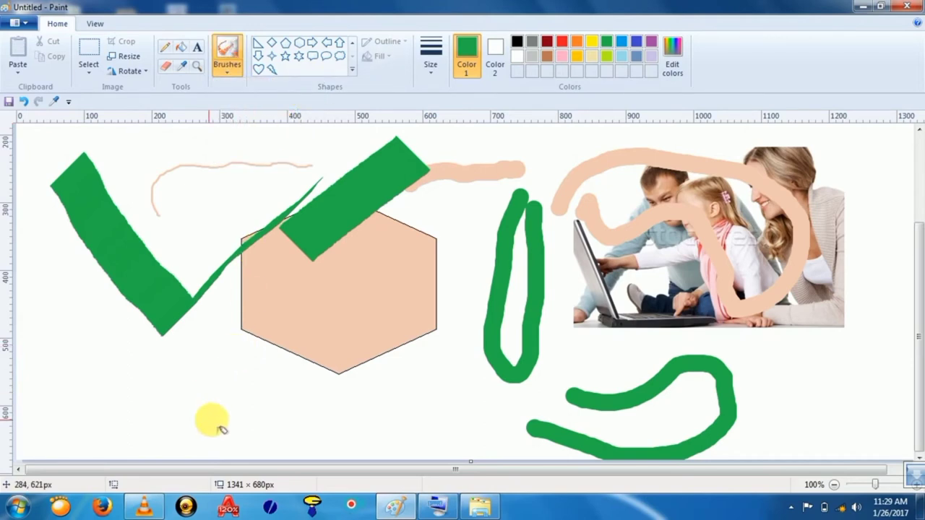
drag(289, 324, 401, 279)
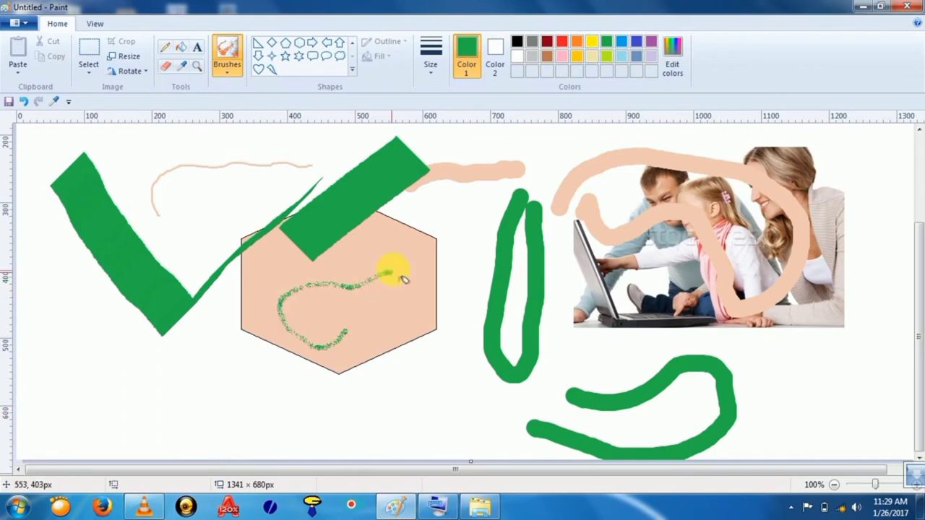
drag(409, 333, 440, 354)
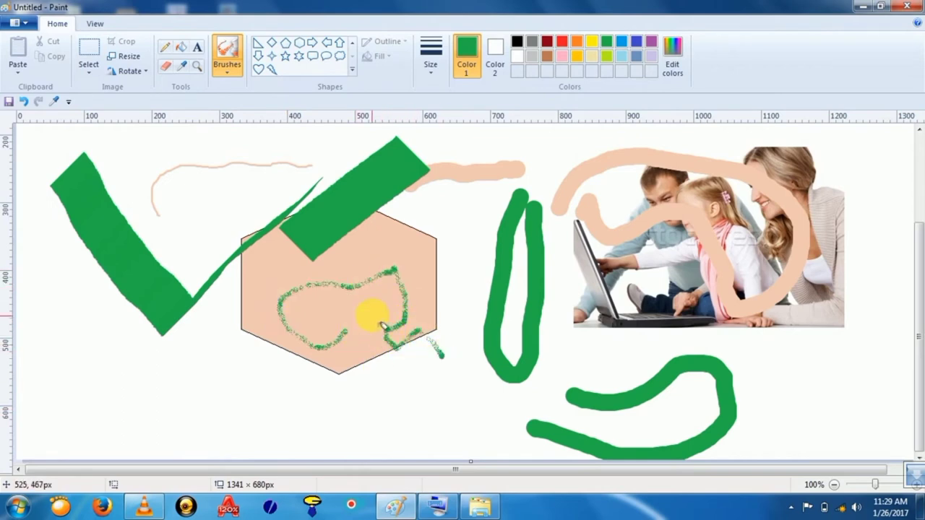
Step: Paint a long Oil brush stroke above the hexagon and photo, and a wide curve from below the hexagon across the photo
click(230, 67)
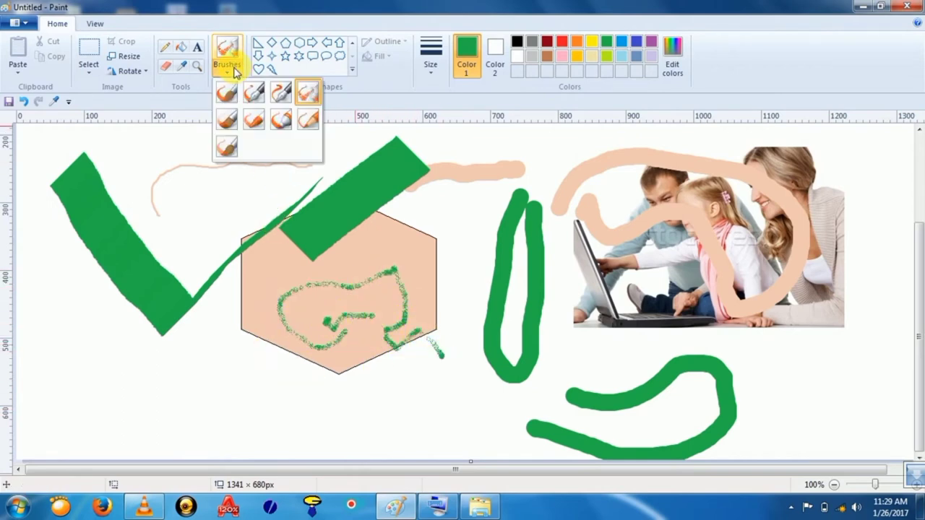
click(230, 123)
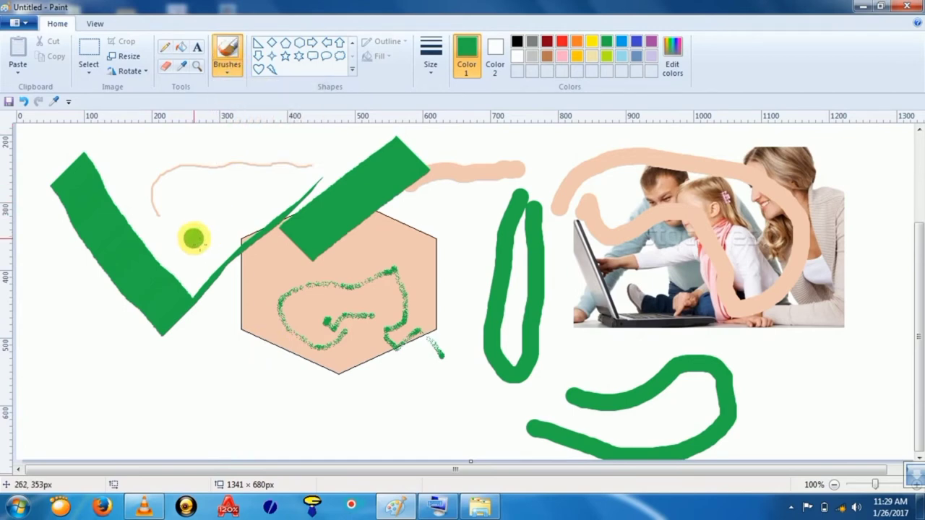
mouse_move(193, 238)
mouse_down()
mouse_move(175, 190)
mouse_move(187, 169)
mouse_move(255, 142)
mouse_move(714, 146)
mouse_move(836, 167)
mouse_move(888, 205)
mouse_up()
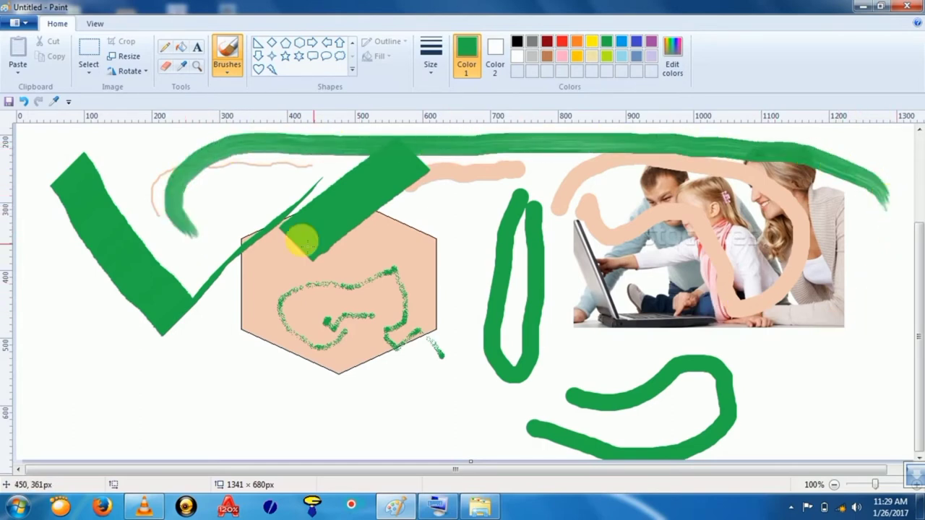
click(225, 203)
key(ctrl+z)
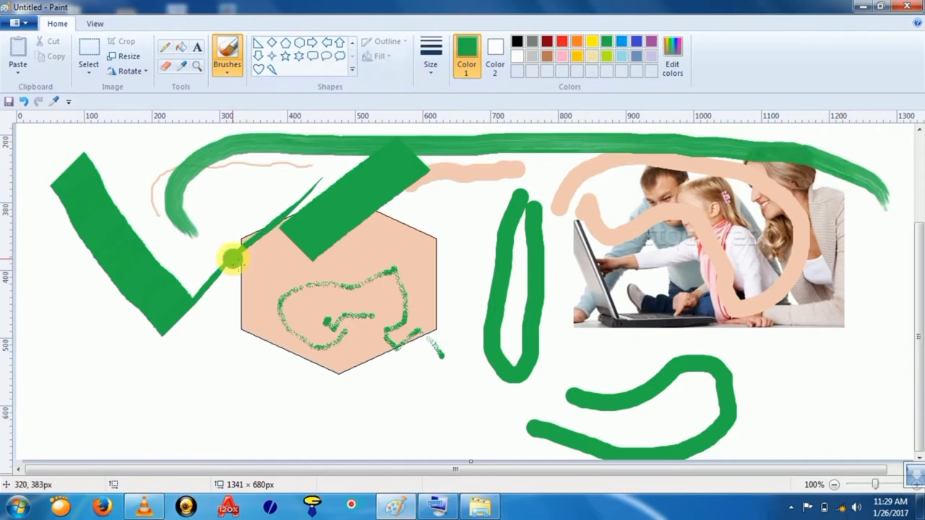
mouse_move(217, 368)
mouse_down()
mouse_move(300, 394)
mouse_move(433, 392)
mouse_move(602, 343)
mouse_move(642, 230)
mouse_move(580, 145)
mouse_move(413, 182)
mouse_up()
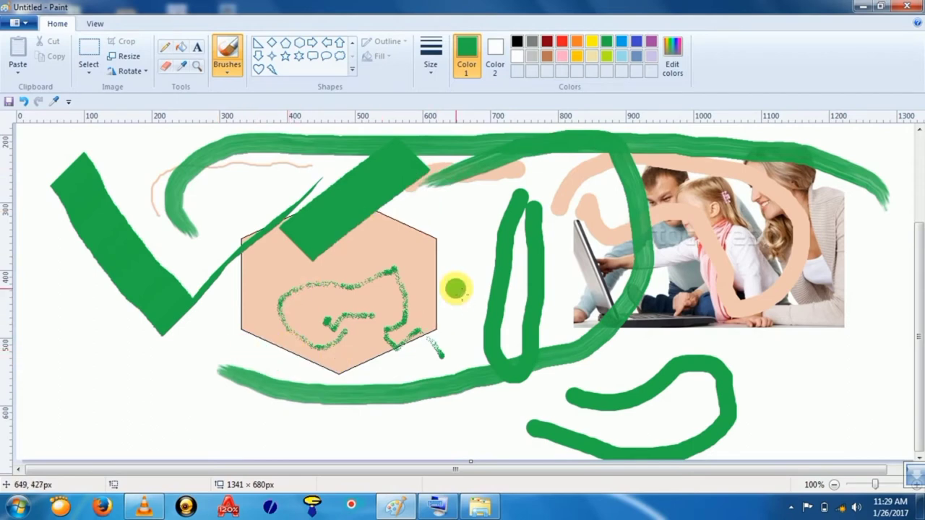
Step: Draw a thick wavy green line around the check mark with the Crayon brush
click(229, 65)
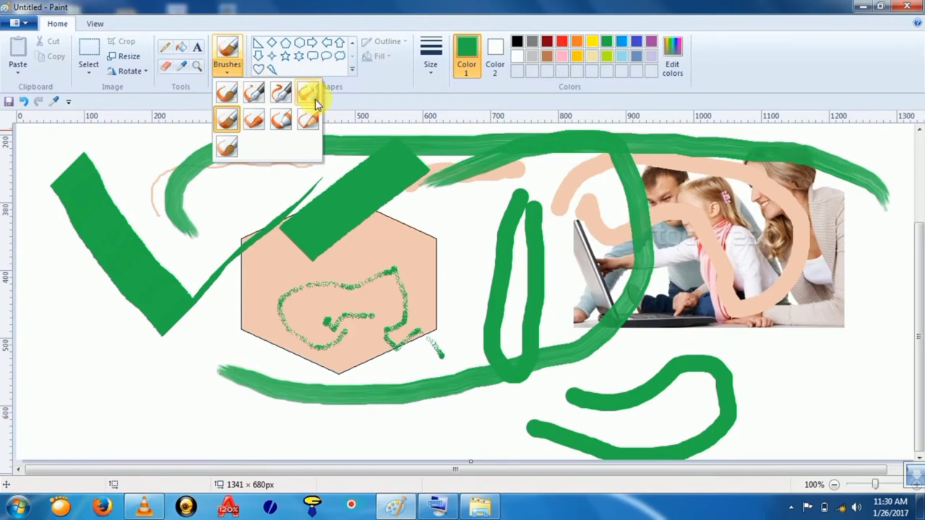
click(256, 119)
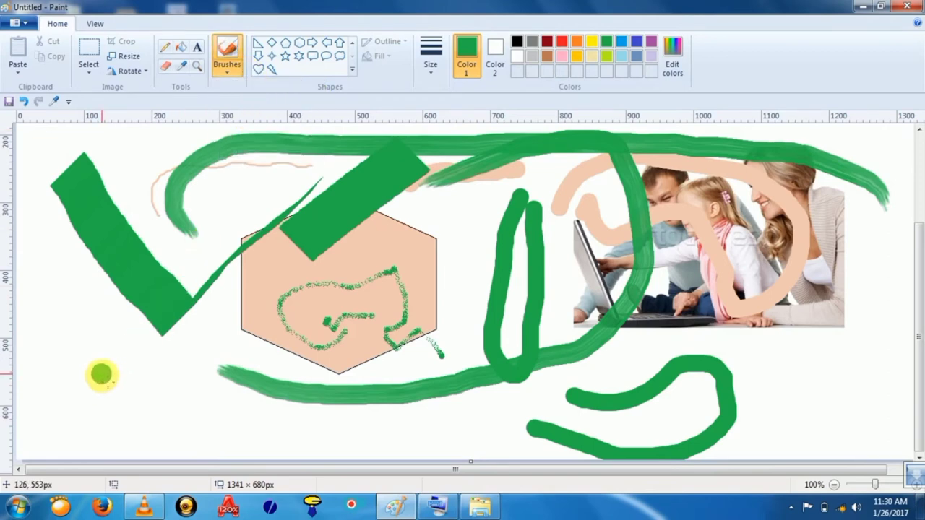
mouse_move(101, 374)
mouse_down()
mouse_move(62, 311)
mouse_move(77, 298)
mouse_move(78, 272)
mouse_move(46, 226)
mouse_move(47, 189)
mouse_move(74, 159)
mouse_move(221, 199)
mouse_move(239, 269)
mouse_move(205, 346)
mouse_move(166, 389)
mouse_move(123, 321)
mouse_move(103, 337)
mouse_move(95, 352)
mouse_move(125, 385)
mouse_move(129, 412)
mouse_move(107, 422)
mouse_up()
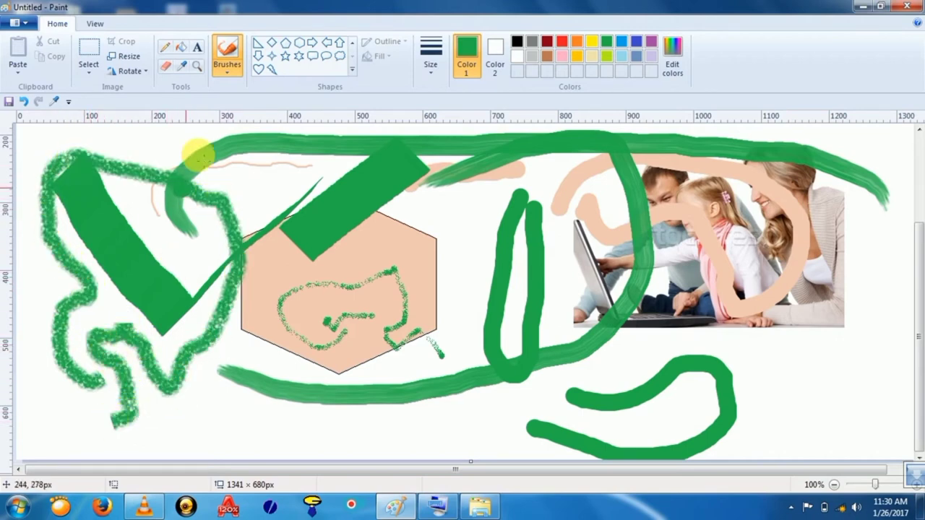
Step: Draw a broad translucent zigzag with the Marker from below the hexagon to the photo's lower edge
click(227, 72)
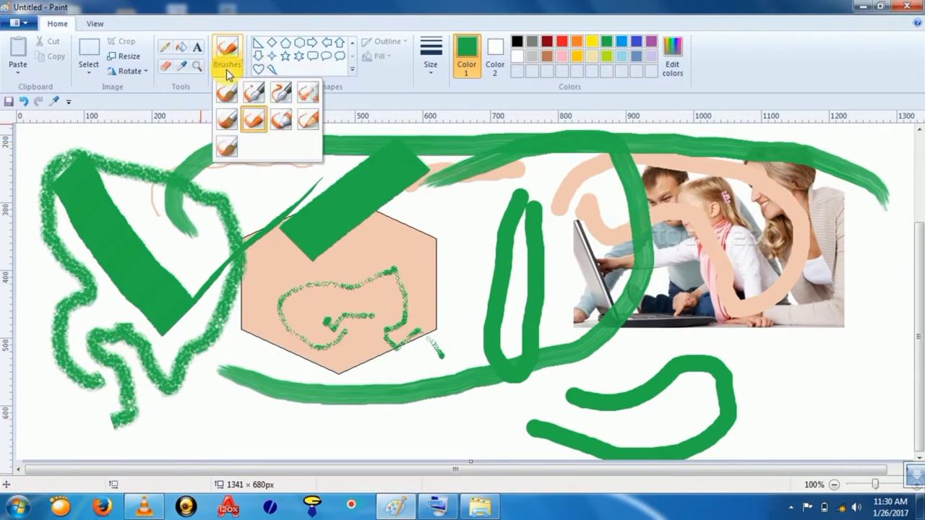
click(279, 121)
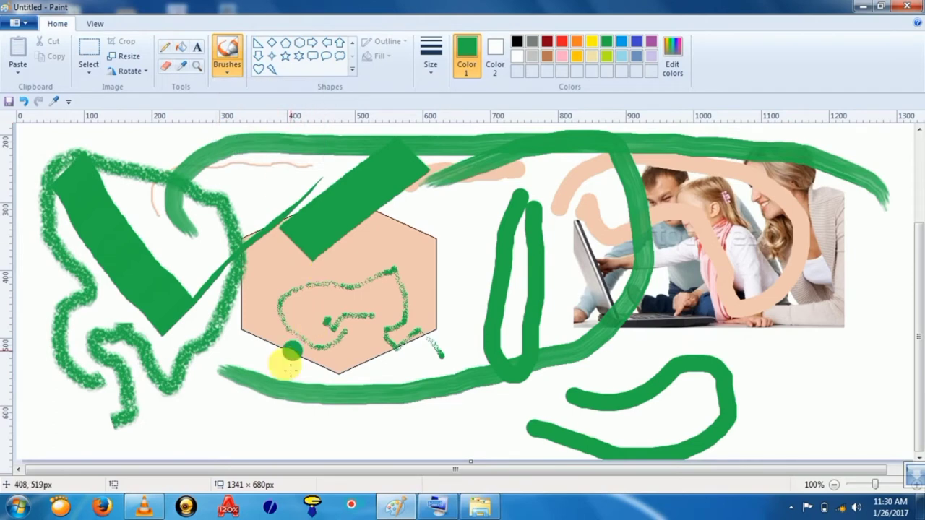
mouse_move(261, 434)
mouse_down()
mouse_move(364, 407)
mouse_move(453, 330)
mouse_move(506, 211)
mouse_move(524, 238)
mouse_move(589, 284)
mouse_move(669, 308)
mouse_move(703, 344)
mouse_move(789, 363)
mouse_move(820, 365)
mouse_move(842, 346)
mouse_move(874, 273)
mouse_move(758, 310)
mouse_move(723, 330)
mouse_move(713, 356)
mouse_up()
Step: Scribble thin green lines with the Natural pencil brush over the hexagon's left edge
click(233, 70)
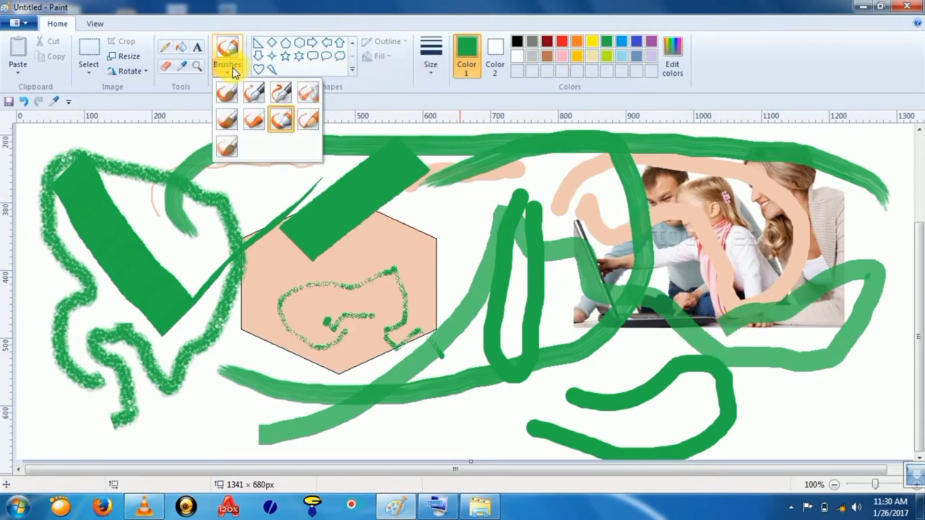
click(307, 125)
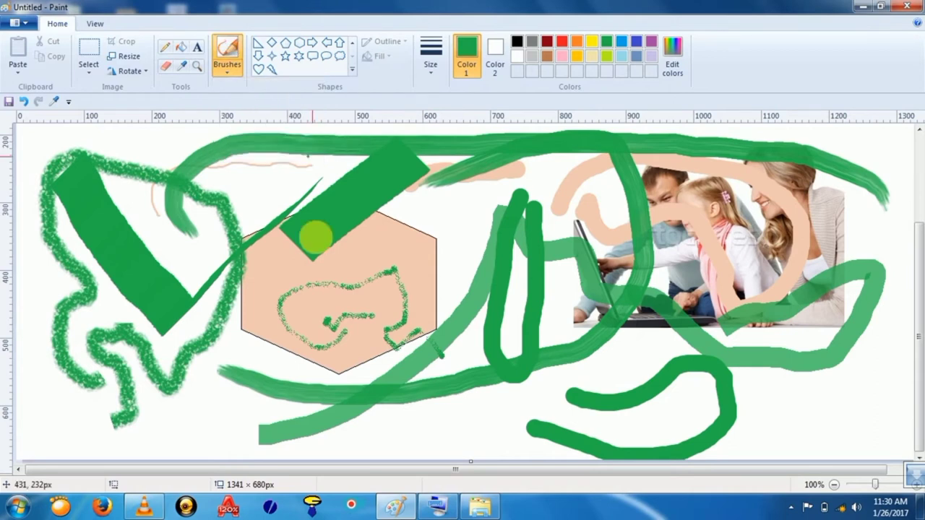
drag(206, 421, 262, 344)
mouse_move(266, 295)
mouse_down()
mouse_move(238, 310)
mouse_move(216, 341)
mouse_up()
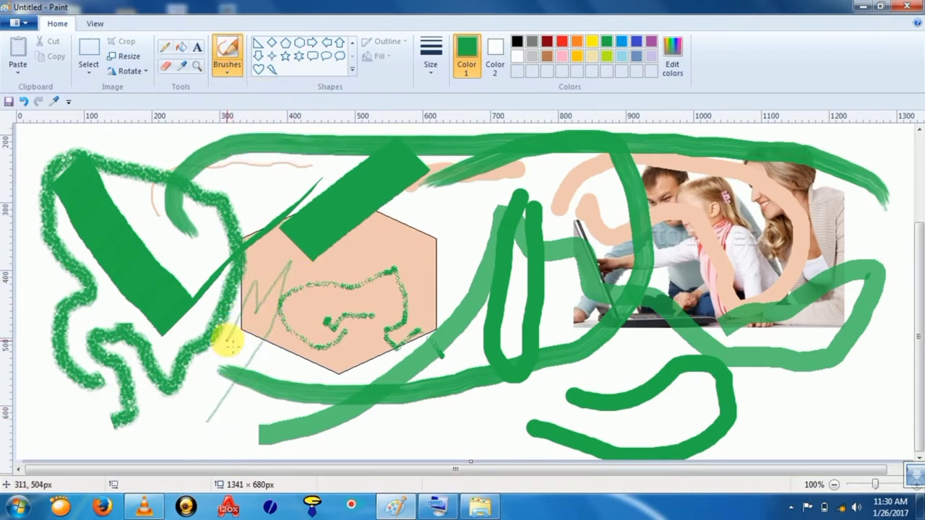
Step: Paint long wavy green strokes with the Watercolor brush across the hexagon and the photo
click(230, 71)
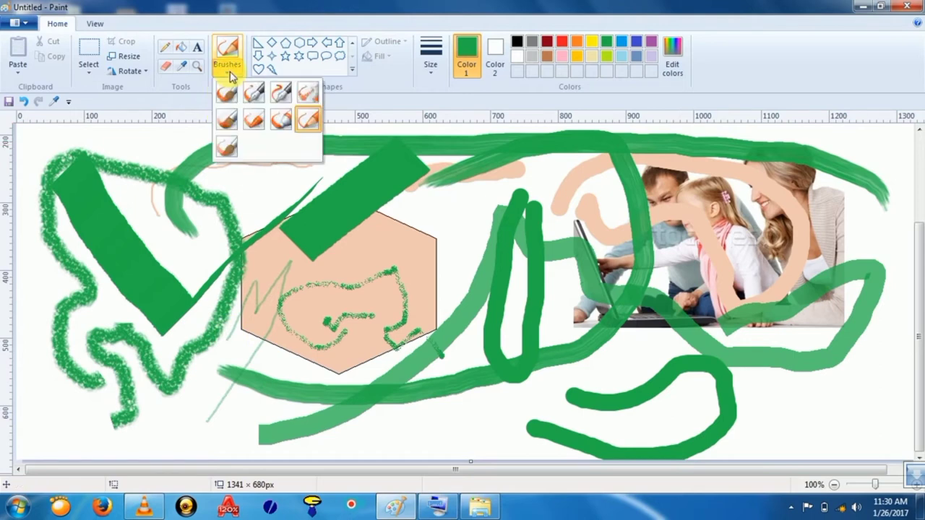
click(228, 150)
mouse_move(174, 279)
mouse_down()
mouse_move(209, 213)
mouse_move(357, 243)
mouse_move(586, 374)
mouse_move(723, 388)
mouse_move(766, 381)
mouse_move(838, 336)
mouse_move(863, 287)
mouse_move(868, 183)
mouse_move(876, 229)
mouse_move(853, 258)
mouse_move(739, 274)
mouse_move(453, 227)
mouse_move(311, 241)
mouse_move(261, 284)
mouse_move(220, 363)
mouse_move(201, 455)
mouse_move(559, 384)
mouse_move(620, 355)
mouse_up()
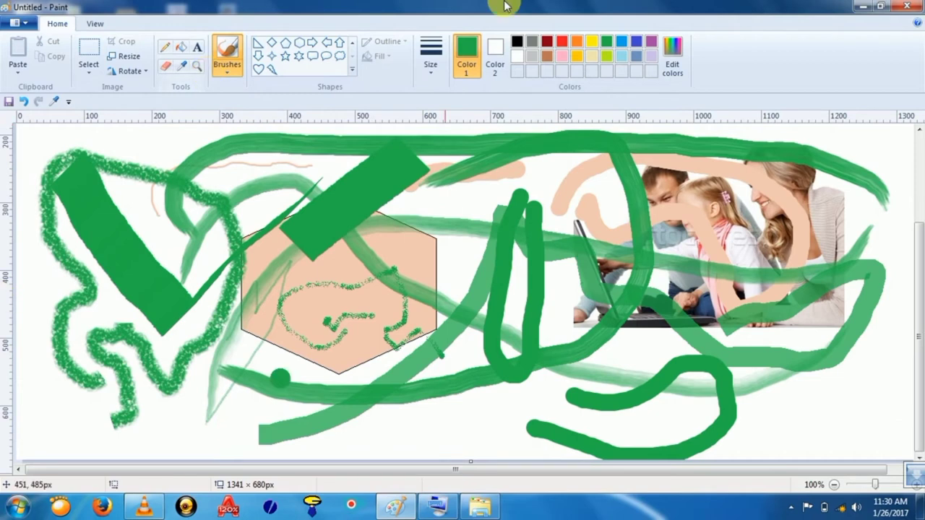
Step: Delete everything on the canvas and draw a new green hexagon of about 304 × 288 px near its middle
key(ctrl+a)
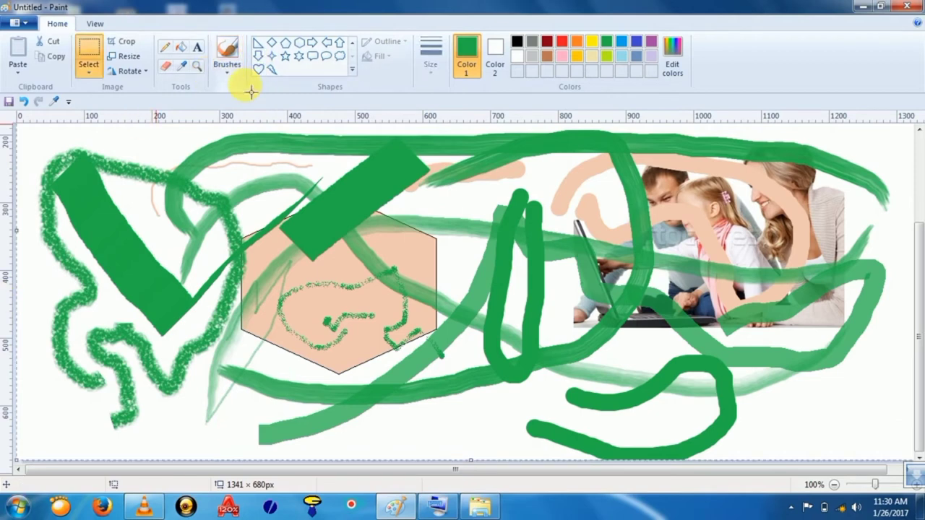
key(Delete)
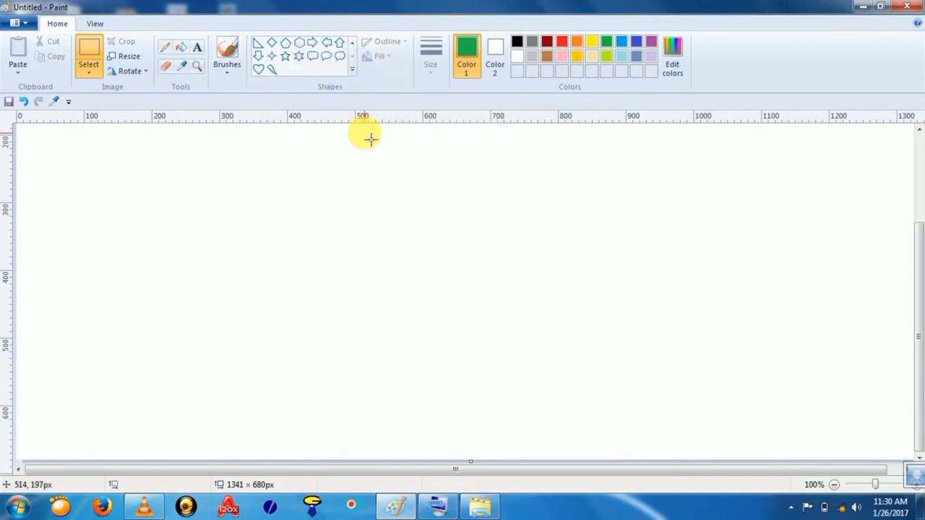
click(298, 43)
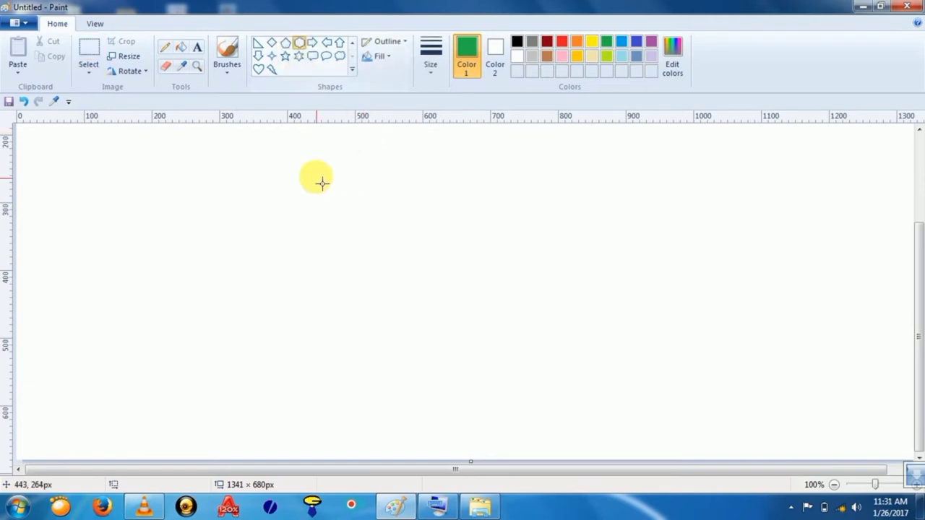
drag(316, 178, 526, 373)
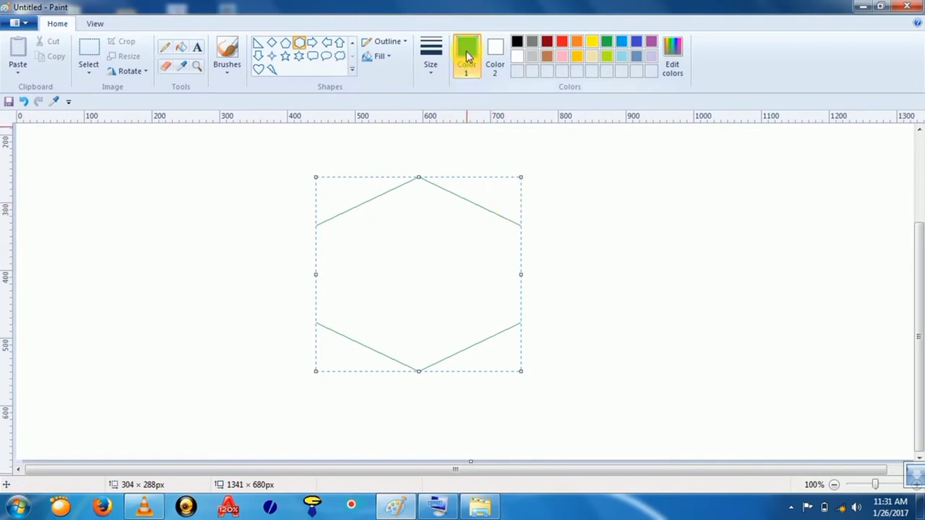
Step: Set a thicker line size for the hexagon's outline and keep increasing it until the outline forms a broad green band
click(406, 45)
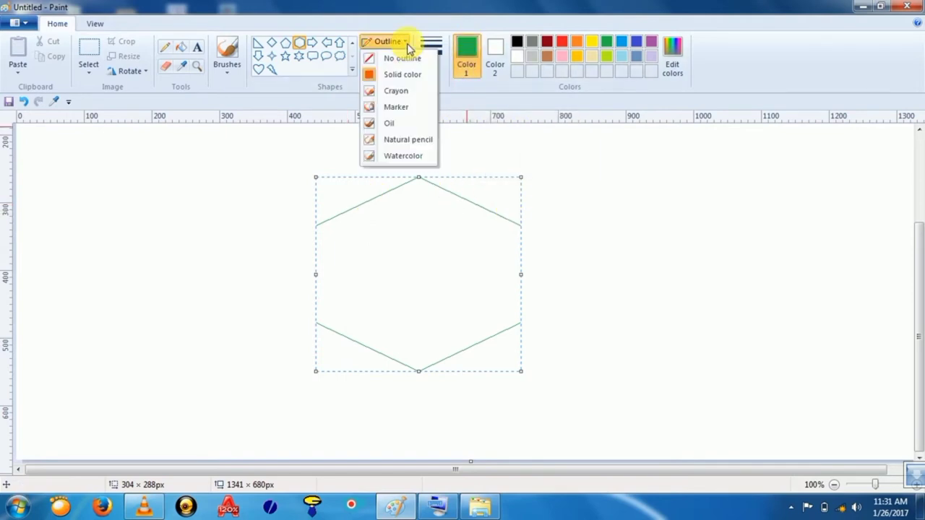
click(408, 48)
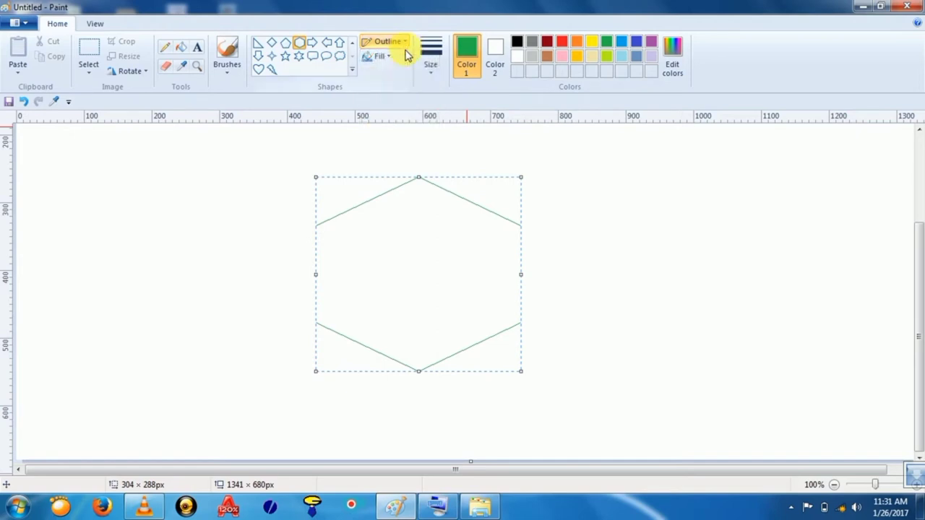
click(431, 65)
click(457, 175)
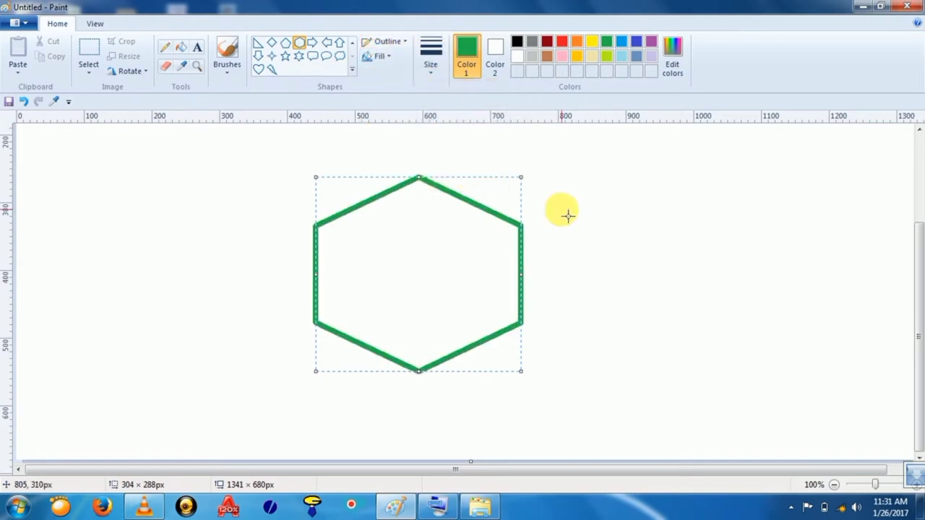
key(ctrl+plus)
key(ctrl+plus)
key(ctrl+plus)
key(ctrl+plus)
key(ctrl+plus)
key(ctrl+plus)
key(ctrl+plus)
key(ctrl+plus)
key(ctrl+plus)
key(ctrl+plus)
key(ctrl+plus)
key(ctrl+plus)
key(ctrl+plus)
key(ctrl+plus)
key(ctrl+plus)
key(ctrl+plus)
key(ctrl+plus)
key(ctrl+plus)
key(ctrl+plus)
key(ctrl+plus)
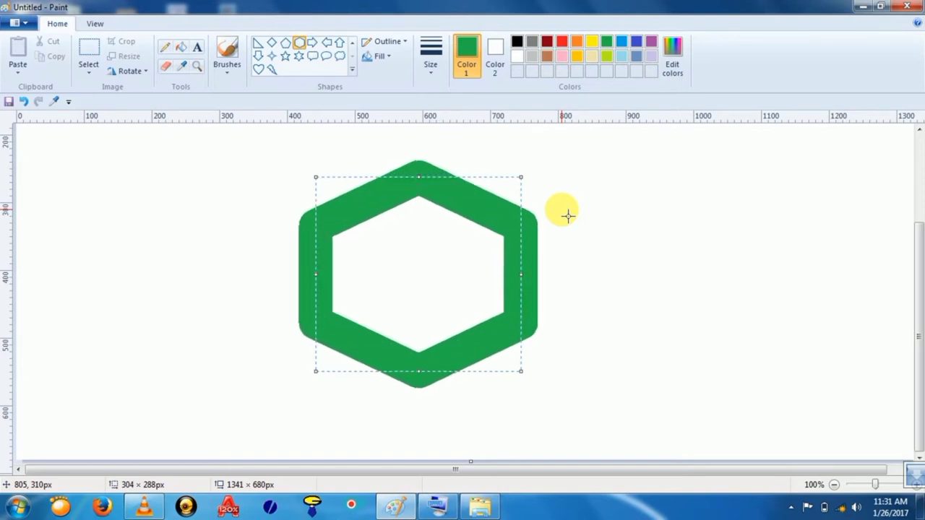
Step: Review the brush types and the outline styles available for the hexagon, and make Color 2 the active colour
click(221, 72)
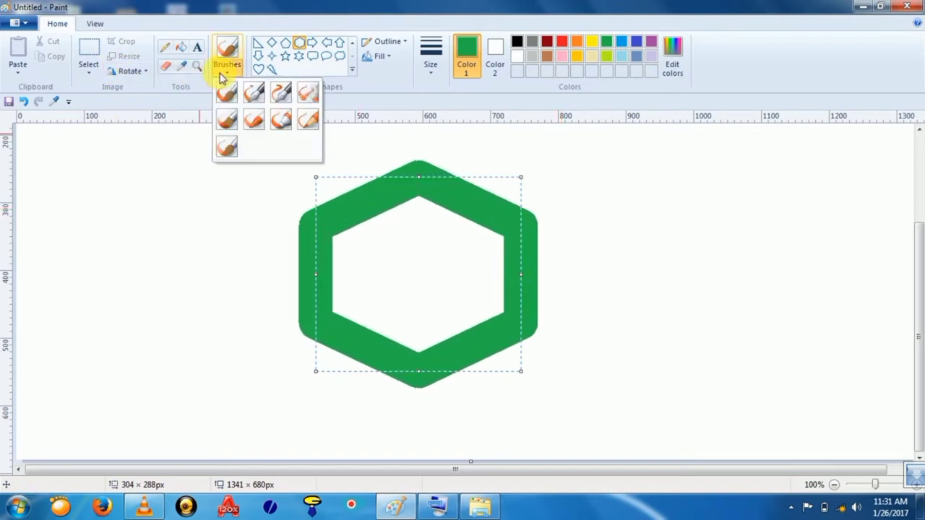
click(224, 73)
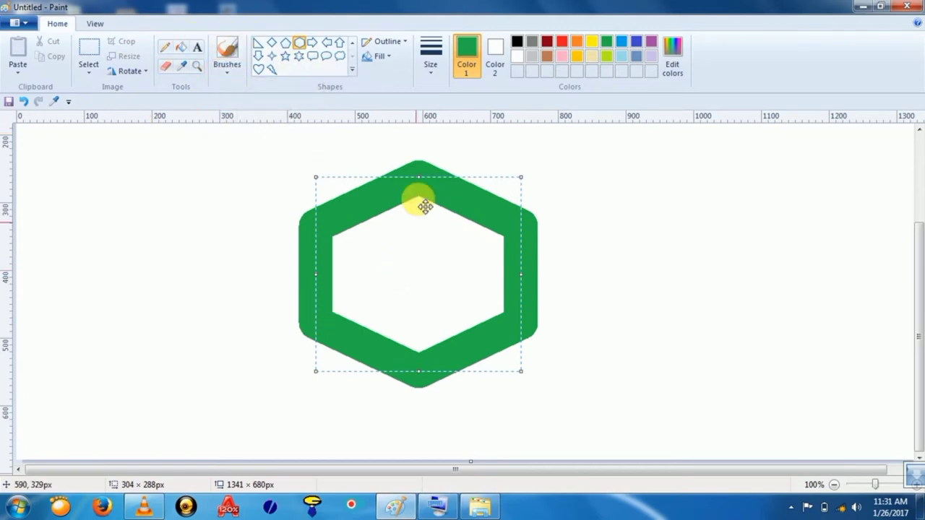
click(394, 44)
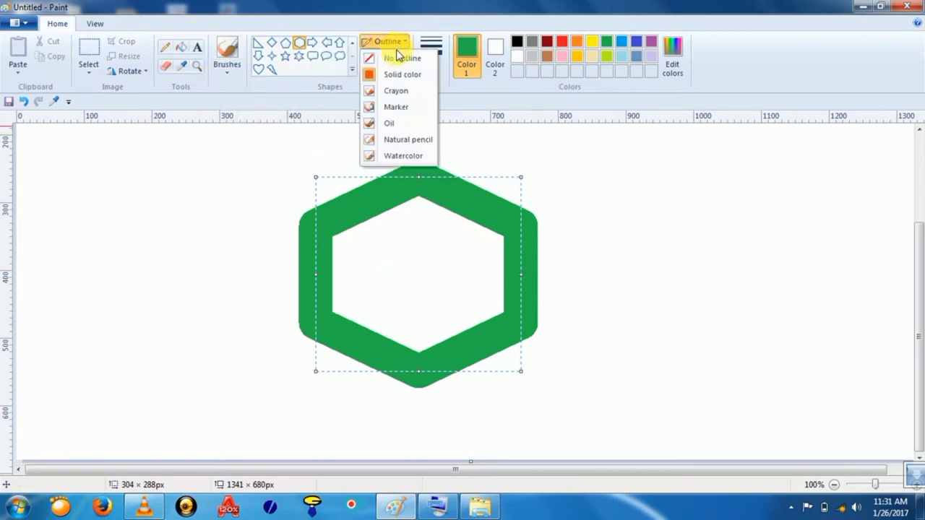
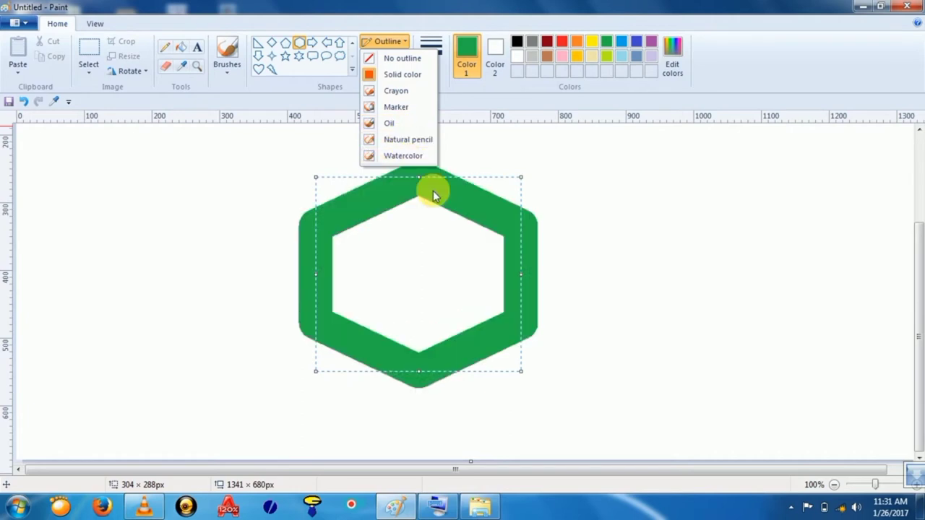
click(403, 41)
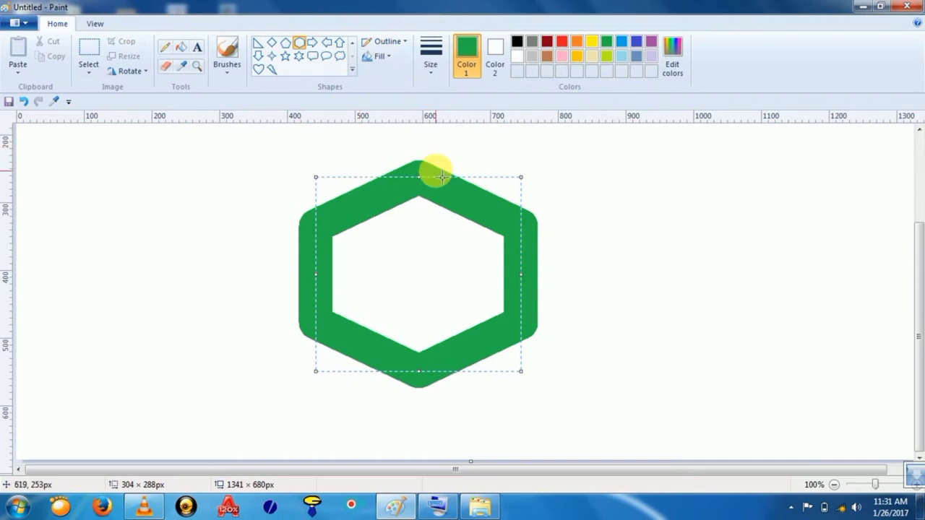
click(495, 57)
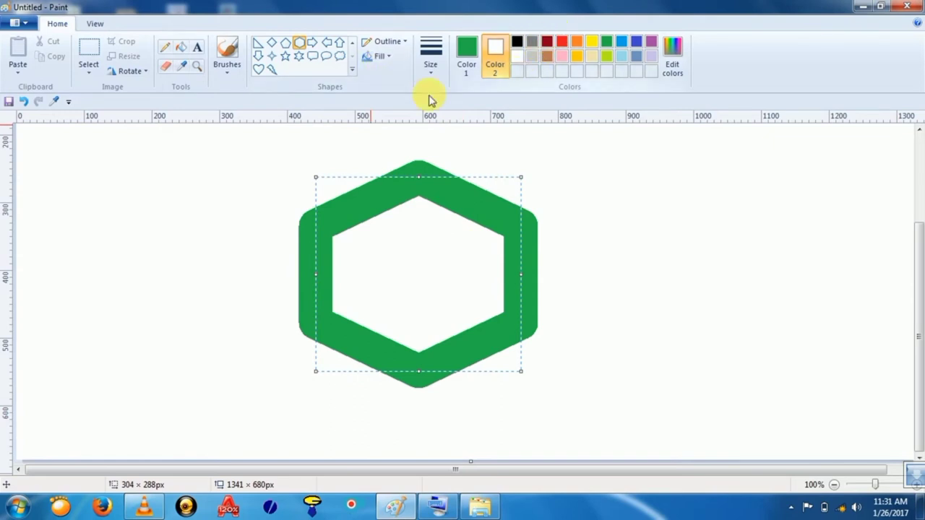
Step: Set Color 2 to dark red and preview the available shape fill styles on the thick-outlined hexagon
click(547, 42)
click(466, 54)
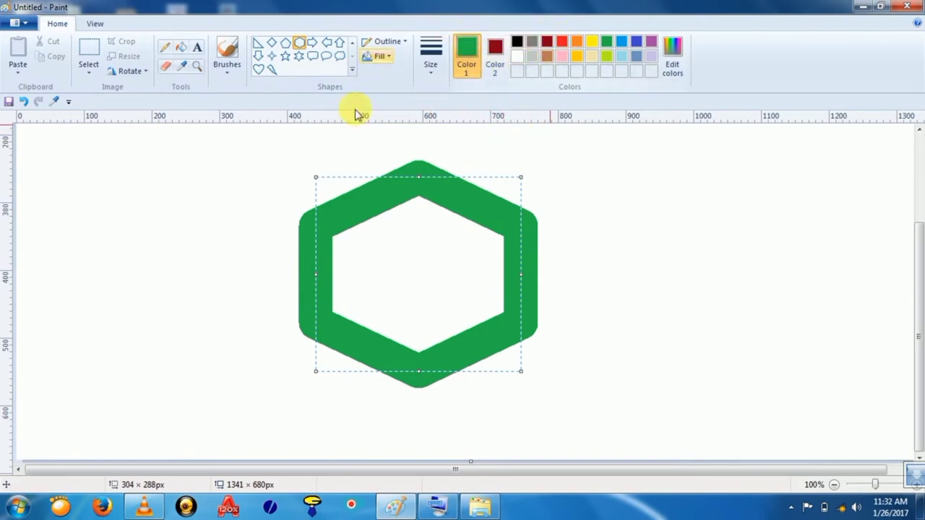
click(381, 57)
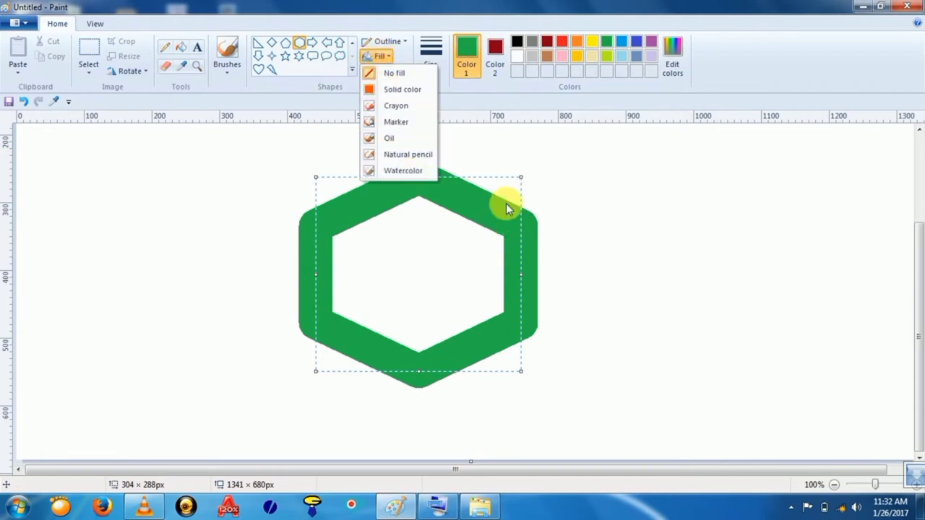
click(417, 26)
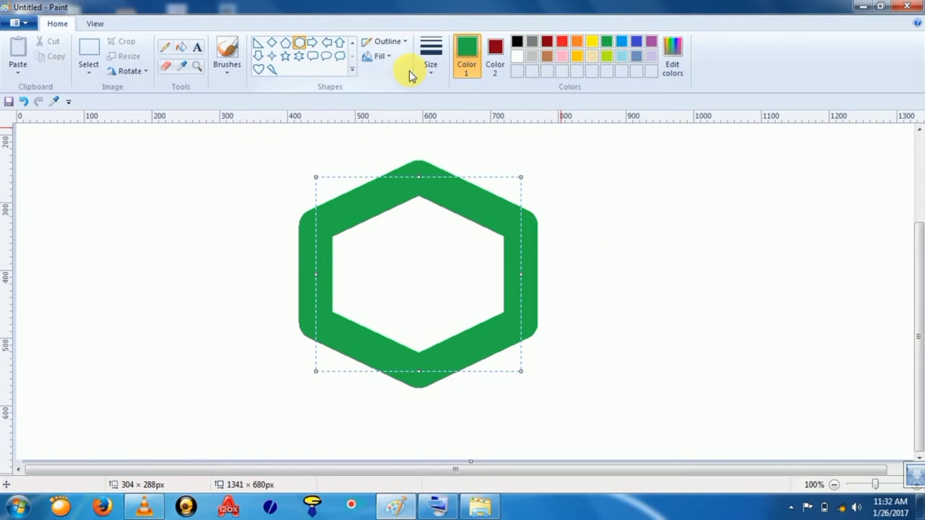
click(384, 57)
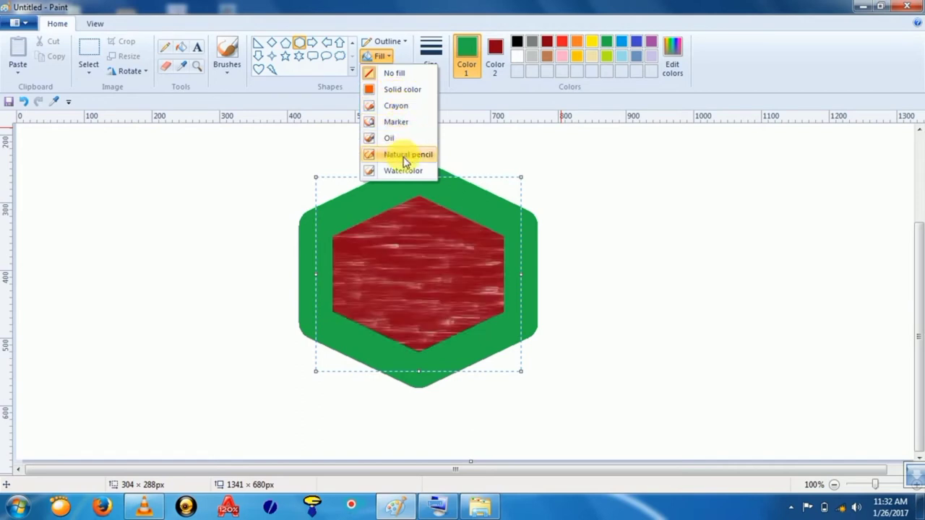
click(495, 202)
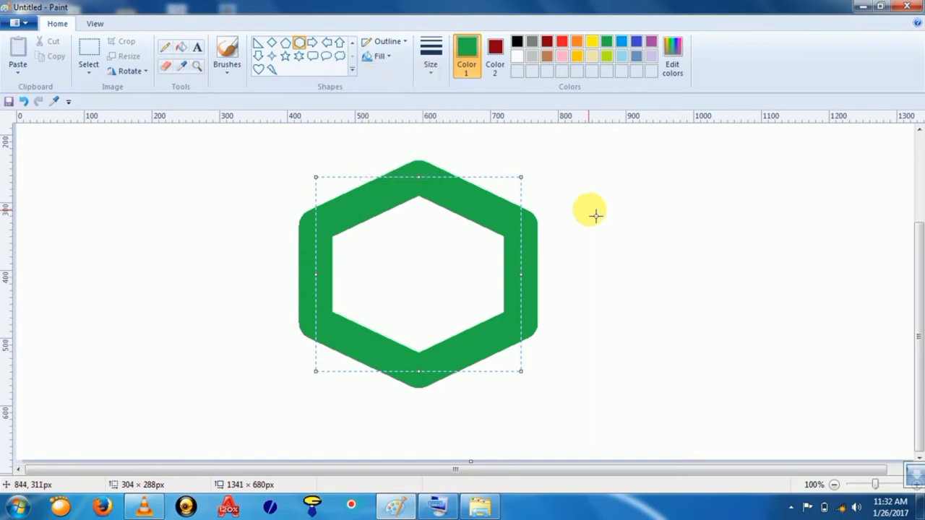
click(402, 139)
Step: Draw a pentagon with a thick green outline immediately left of the hexagon
click(286, 42)
drag(157, 182, 289, 320)
click(279, 424)
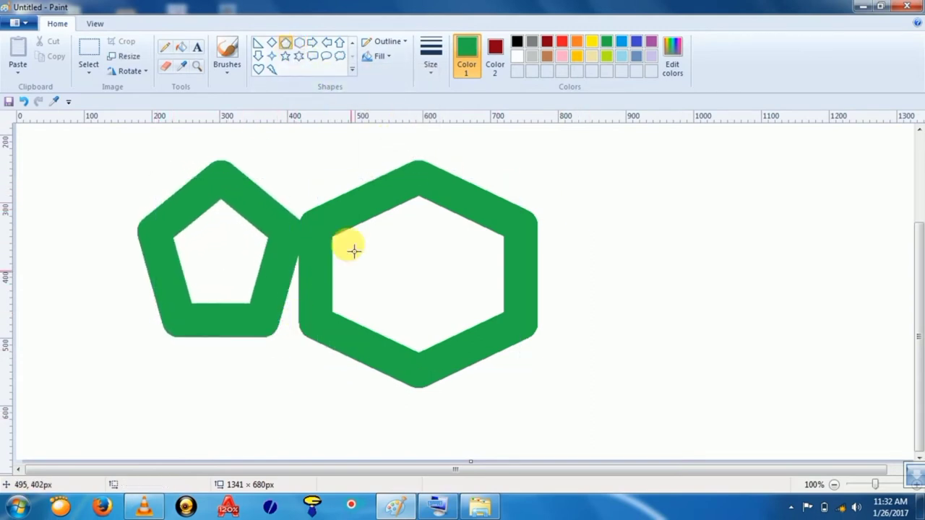
Step: Try to apply a shape fill to a rectangular selection of about 446 × 412 px around the hexagon
click(91, 52)
drag(281, 143, 582, 420)
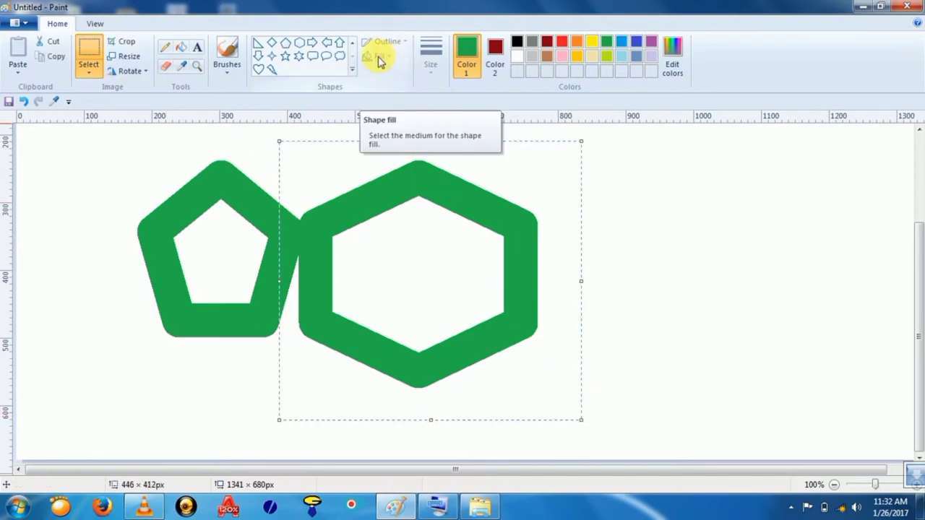
click(678, 178)
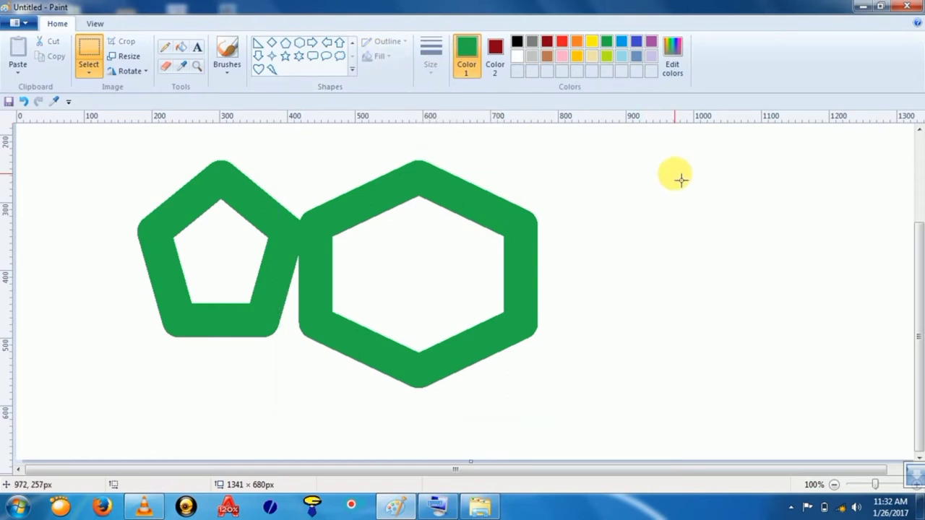
Step: Draw a green pentagon of about 445 × 366 px and move it to the empty area right of the hexagon
click(286, 43)
drag(324, 163, 619, 406)
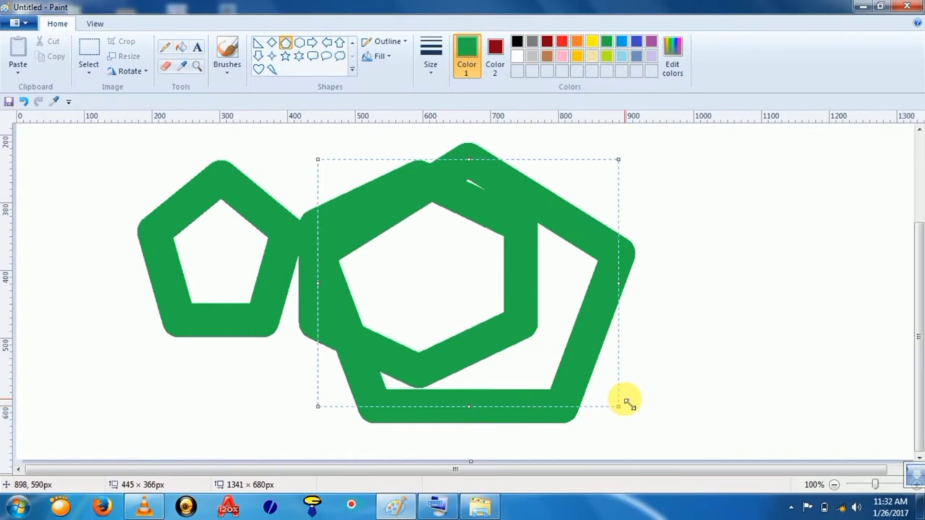
mouse_move(538, 349)
mouse_down()
mouse_move(758, 321)
mouse_move(769, 323)
mouse_move(764, 335)
mouse_up()
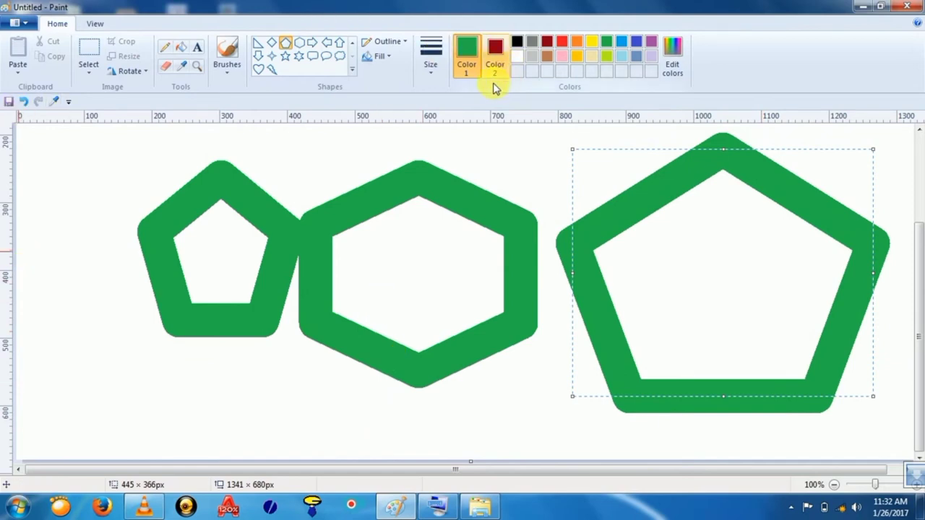
Step: Review the outline, fill and line size options available for the large pentagon
click(384, 41)
click(386, 56)
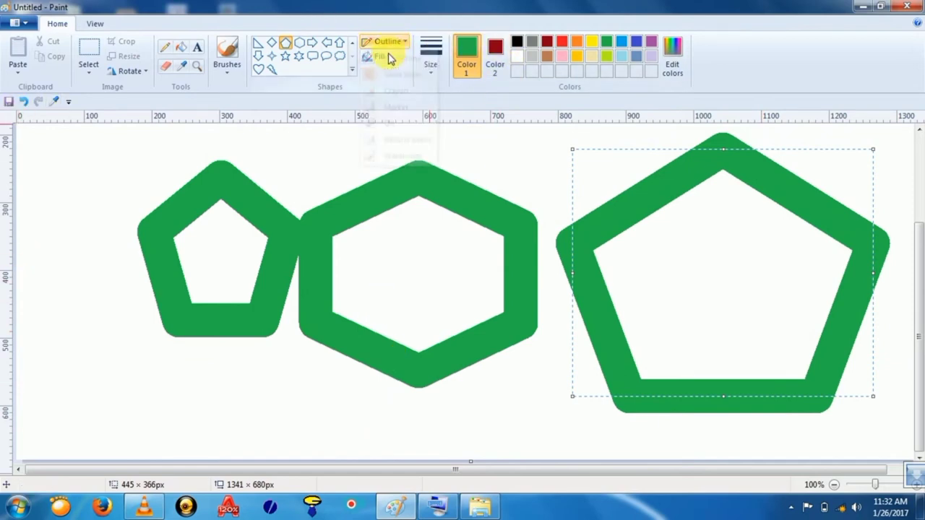
click(386, 58)
click(388, 88)
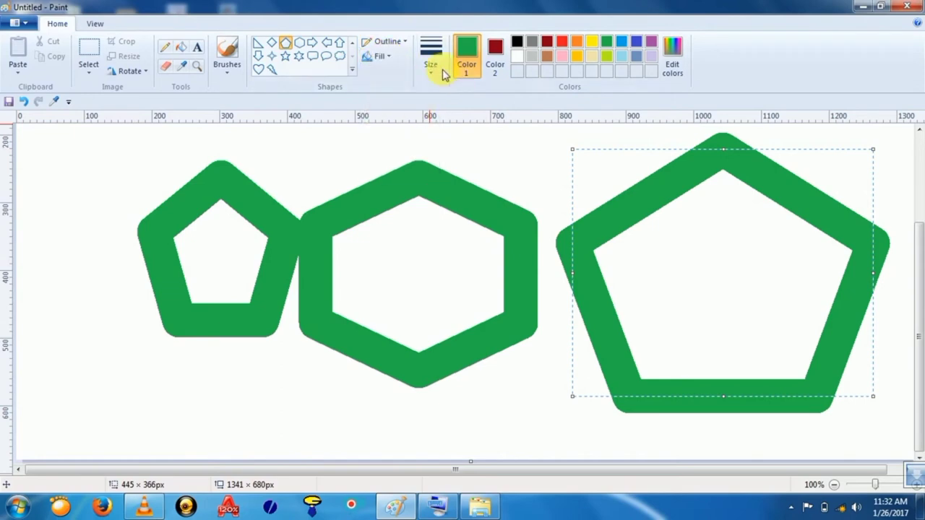
click(427, 71)
click(425, 72)
Step: Set Color 2 to white, make Color 1 the active colour and deselect the large pentagon
click(496, 57)
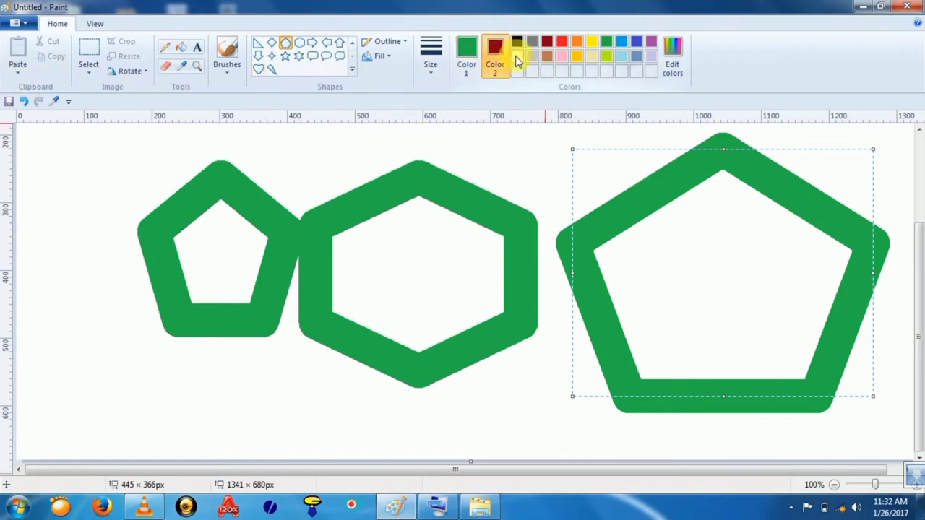
click(517, 57)
click(466, 57)
click(480, 258)
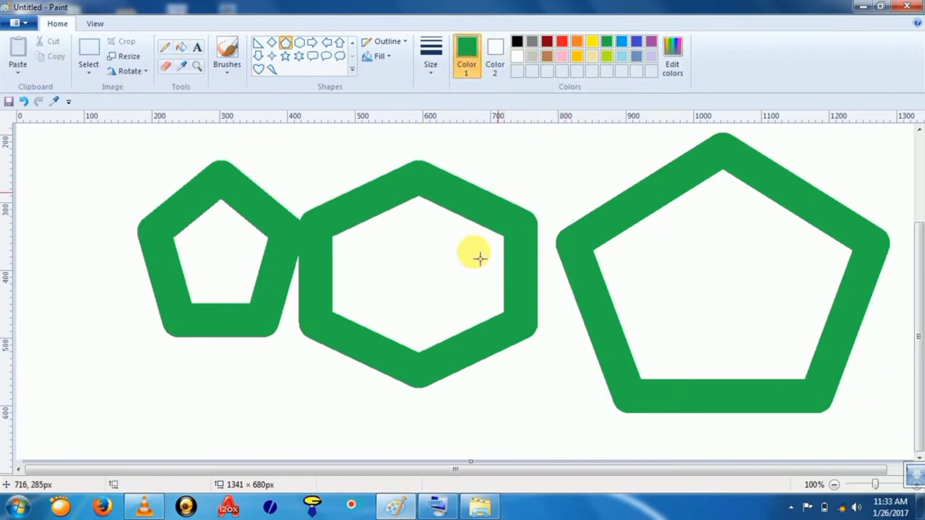
Step: Fill the insides of the large pentagon, the hexagon and the small pentagon with green
click(182, 47)
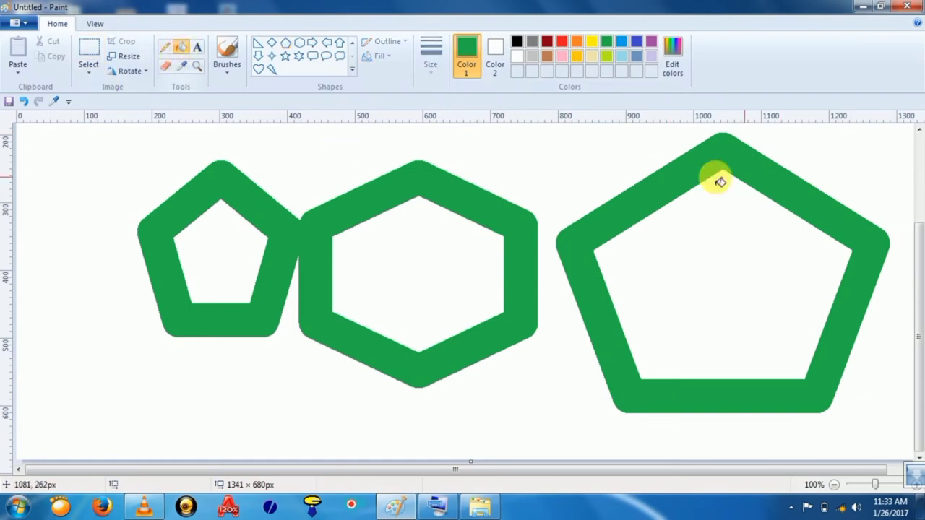
click(684, 237)
click(442, 279)
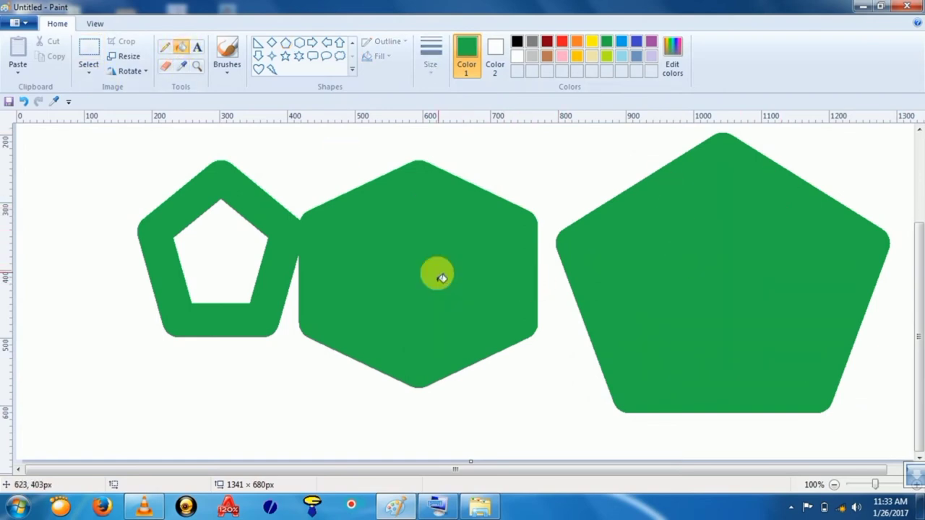
click(240, 241)
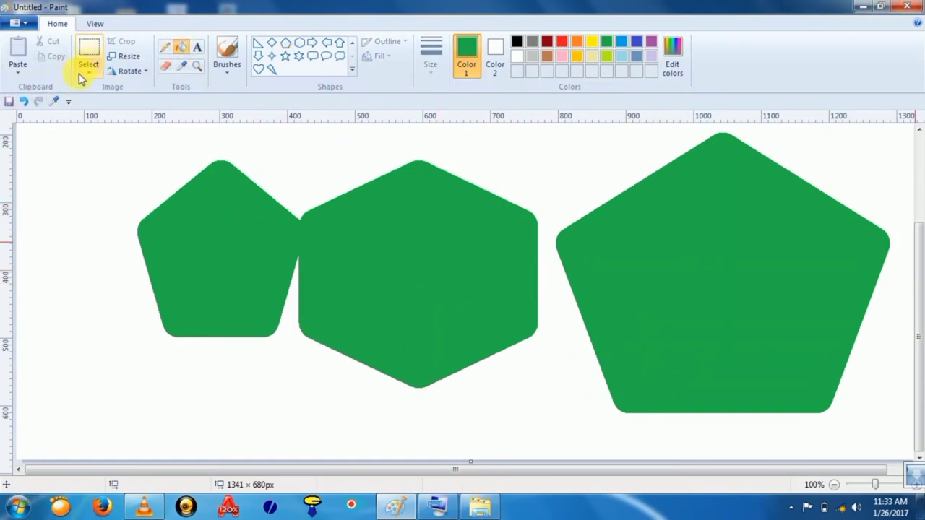
Step: Move a rectangular selection of about 144 × 144 px from the hexagon's middle to left of the small pentagon, and undo the move
click(84, 72)
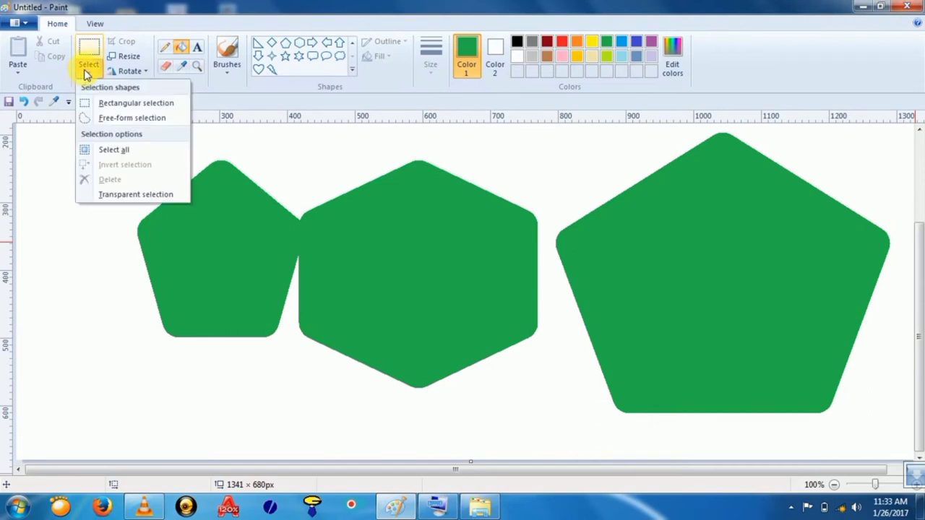
click(122, 107)
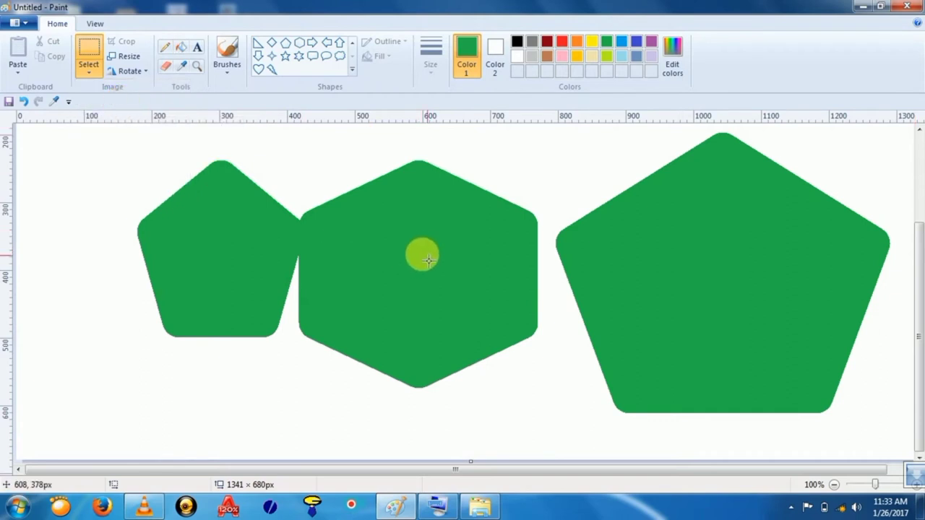
drag(369, 227, 472, 326)
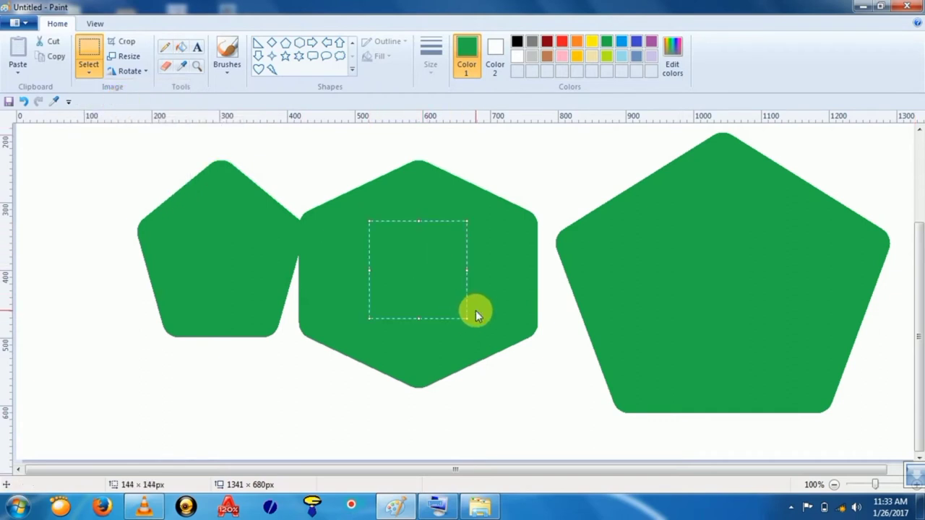
drag(410, 260, 105, 328)
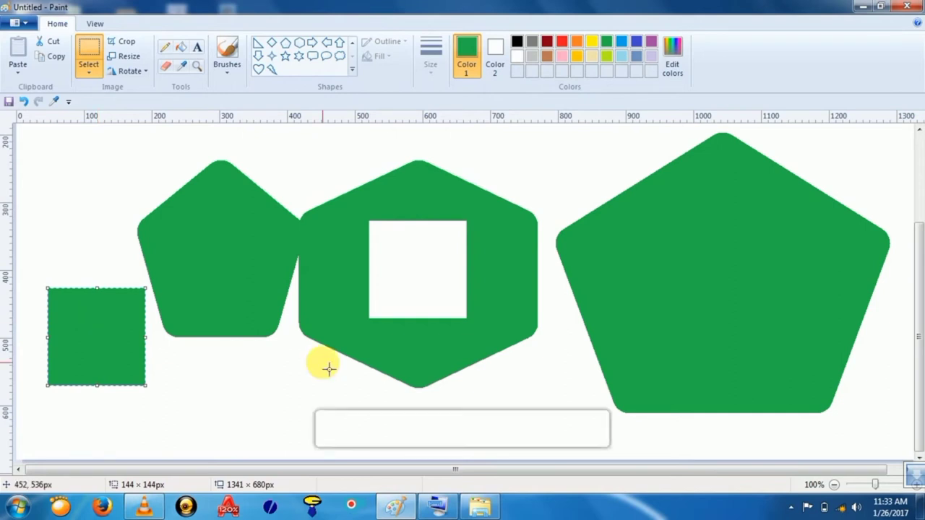
click(301, 398)
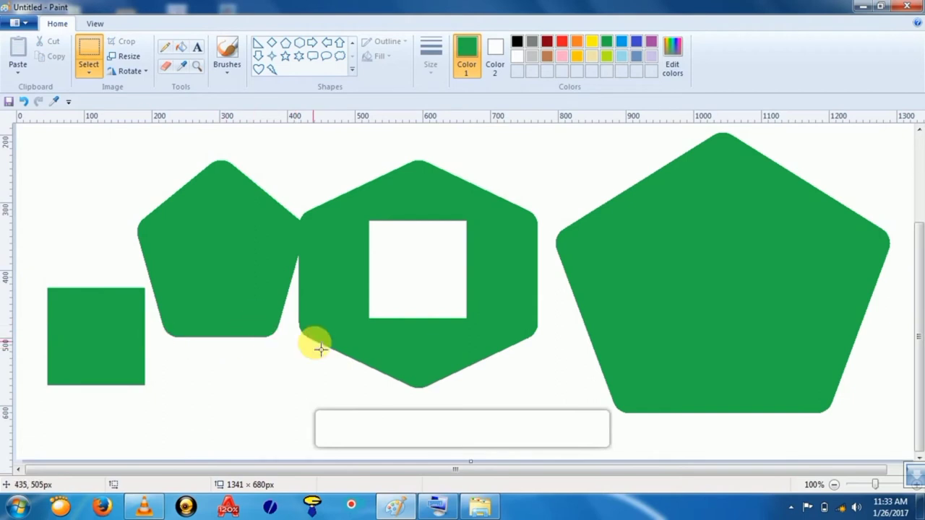
click(23, 102)
click(476, 329)
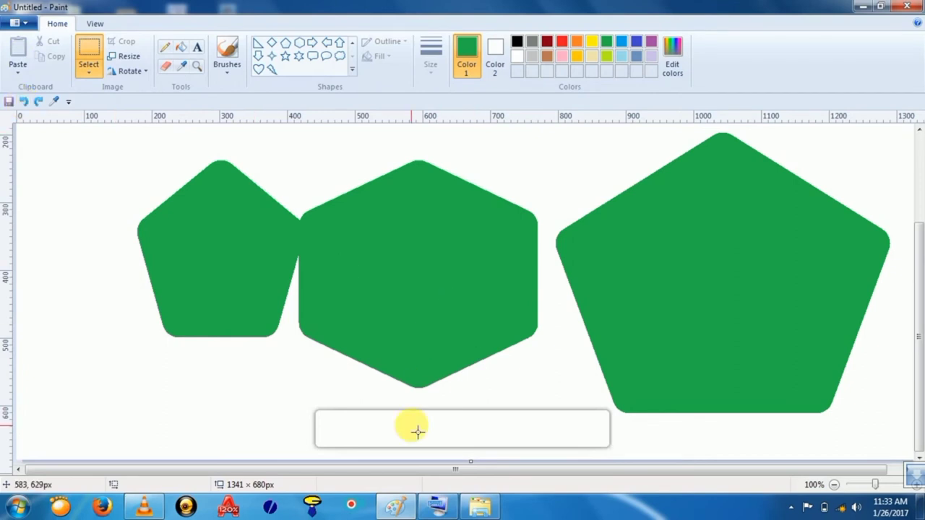
click(792, 509)
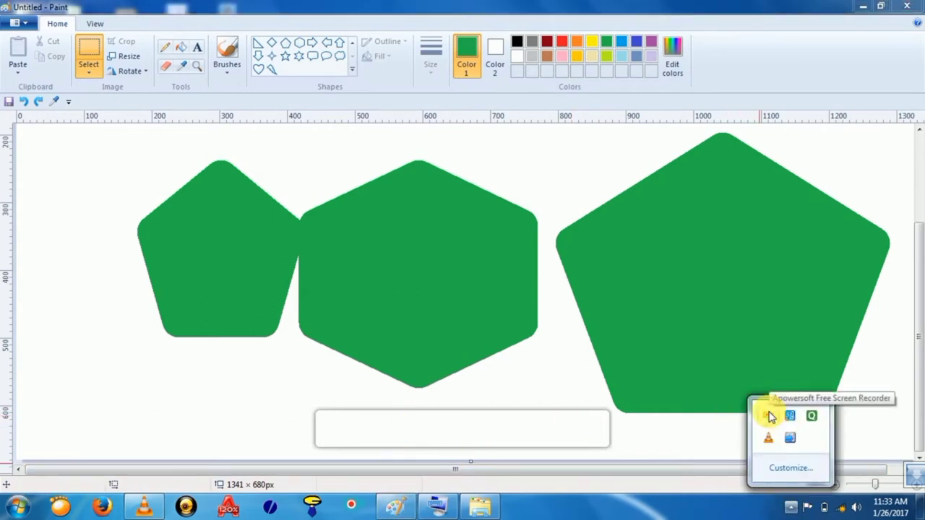
right_click(769, 416)
key(Escape)
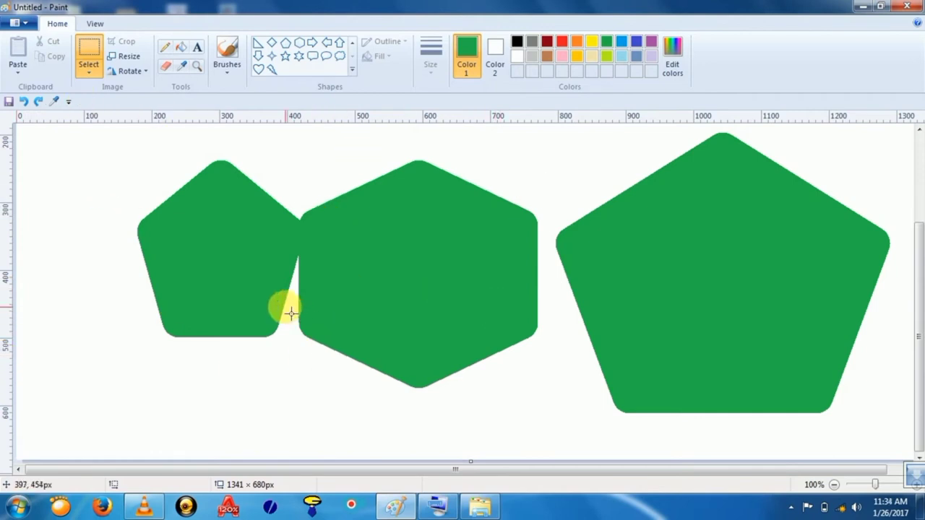
Step: Try out the free-form selection by moving irregular pieces of the small pentagon and the hexagon, and undo the changes
click(91, 77)
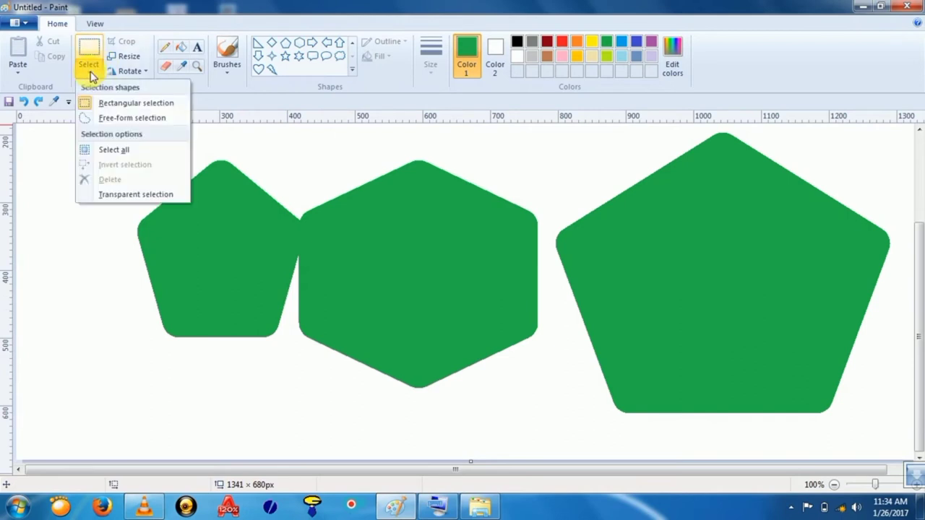
click(147, 118)
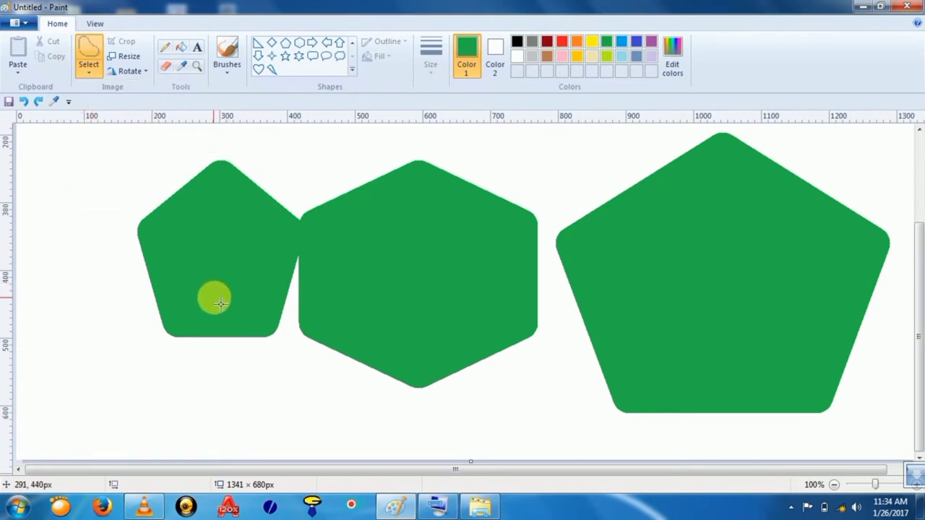
mouse_move(233, 238)
mouse_down()
mouse_move(246, 300)
mouse_move(192, 306)
mouse_move(227, 252)
mouse_move(192, 210)
mouse_move(225, 197)
mouse_move(298, 251)
mouse_move(440, 258)
mouse_move(469, 287)
mouse_move(467, 348)
mouse_move(415, 349)
mouse_move(329, 271)
mouse_move(264, 264)
mouse_move(245, 250)
mouse_move(635, 265)
mouse_move(403, 234)
mouse_move(277, 250)
mouse_move(118, 320)
mouse_move(305, 257)
mouse_move(258, 256)
mouse_up()
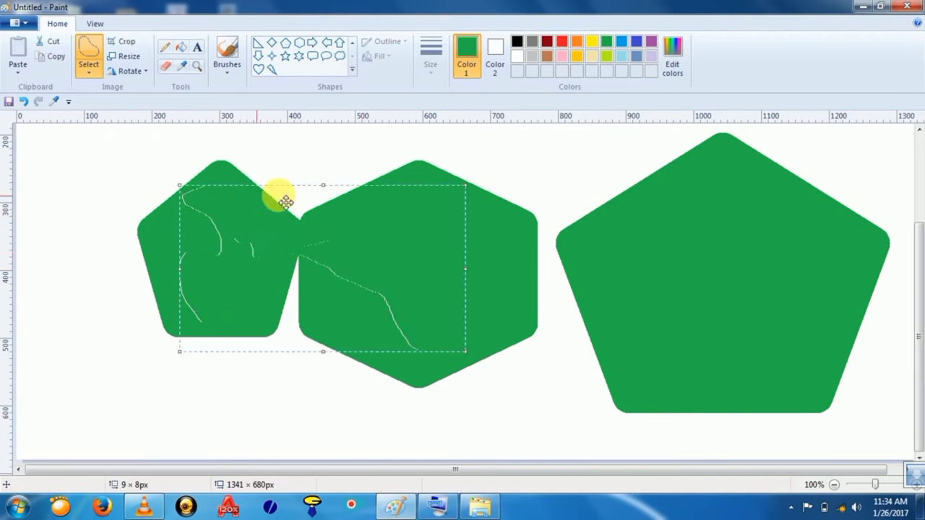
mouse_move(372, 254)
mouse_down()
mouse_move(497, 271)
mouse_move(584, 226)
mouse_move(611, 181)
mouse_move(548, 154)
mouse_move(365, 192)
mouse_move(311, 228)
mouse_move(326, 318)
mouse_move(405, 327)
mouse_move(414, 302)
mouse_up()
click(23, 102)
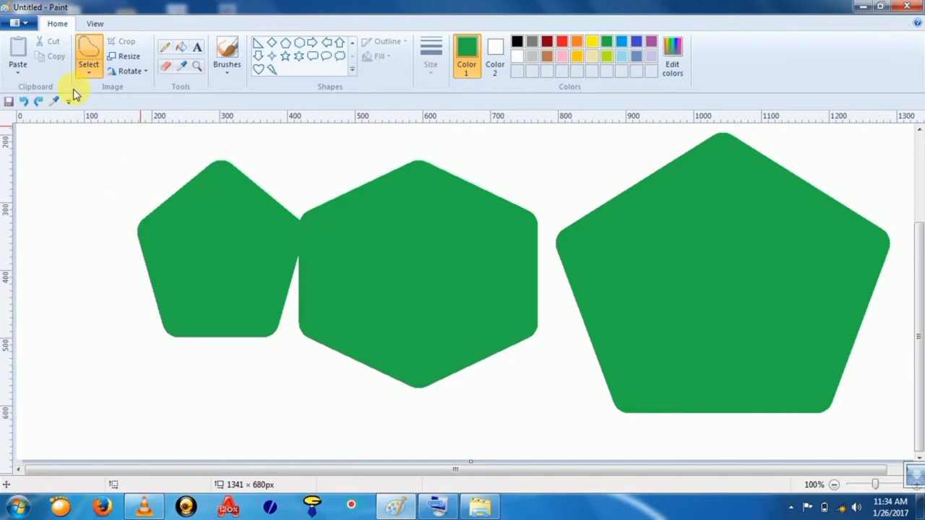
Step: Select everything on the canvas and move it up and slightly to the left
click(96, 70)
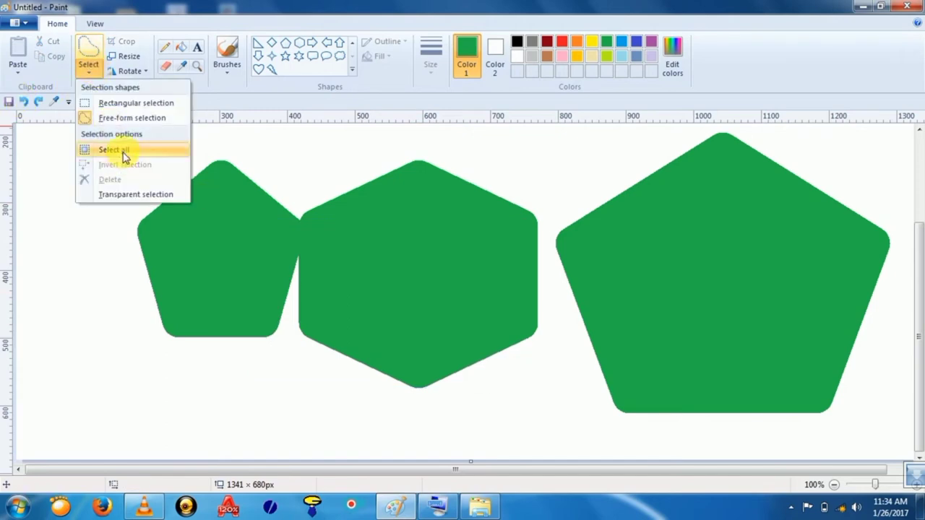
click(103, 299)
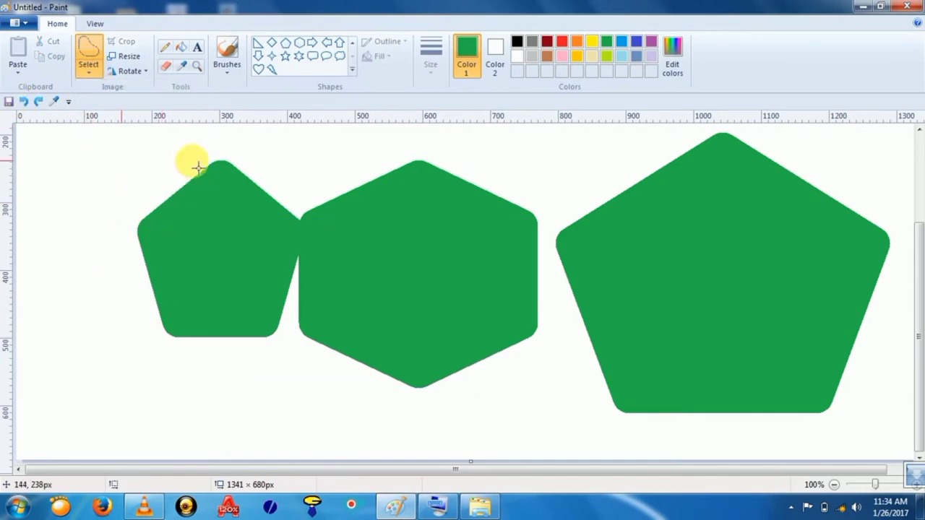
drag(919, 242, 919, 264)
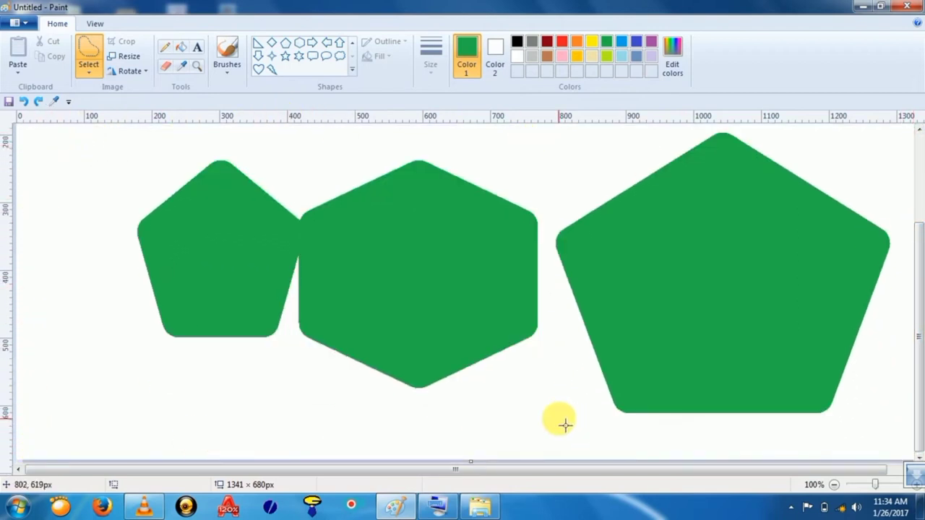
drag(916, 249, 920, 141)
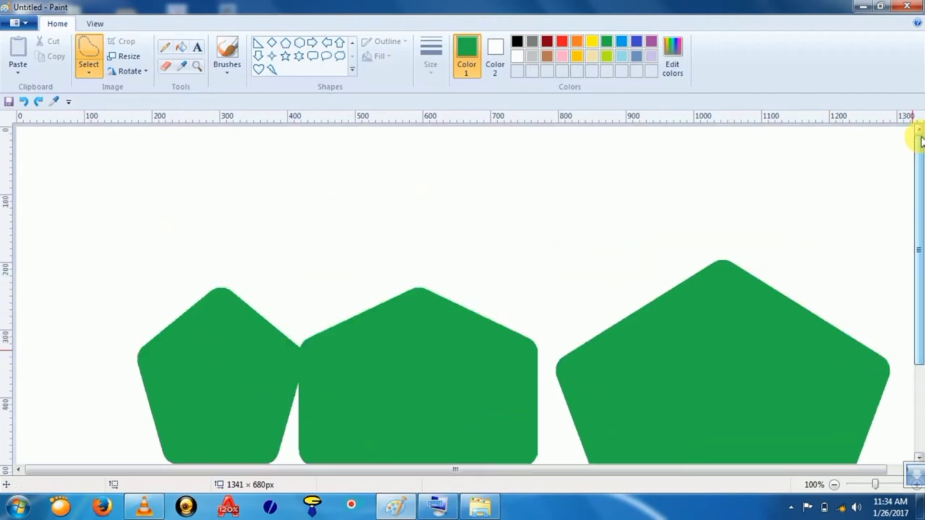
click(89, 70)
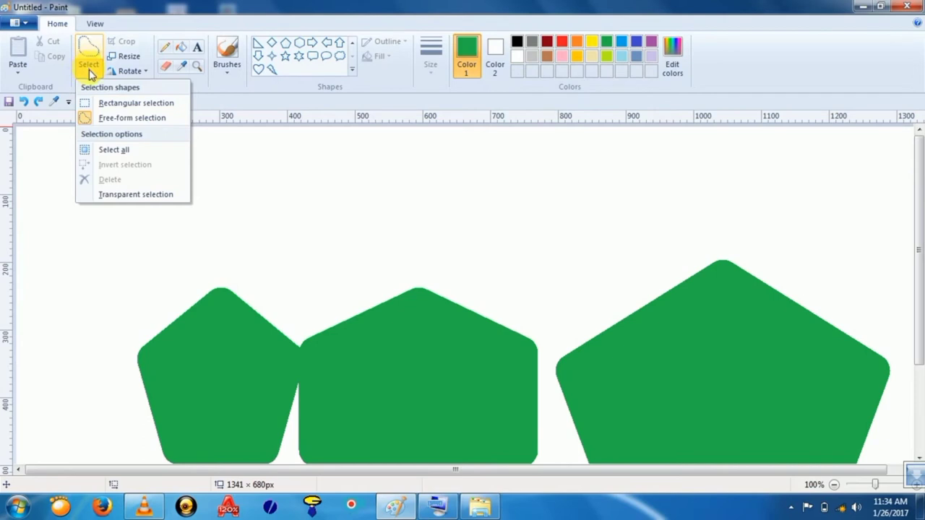
click(108, 149)
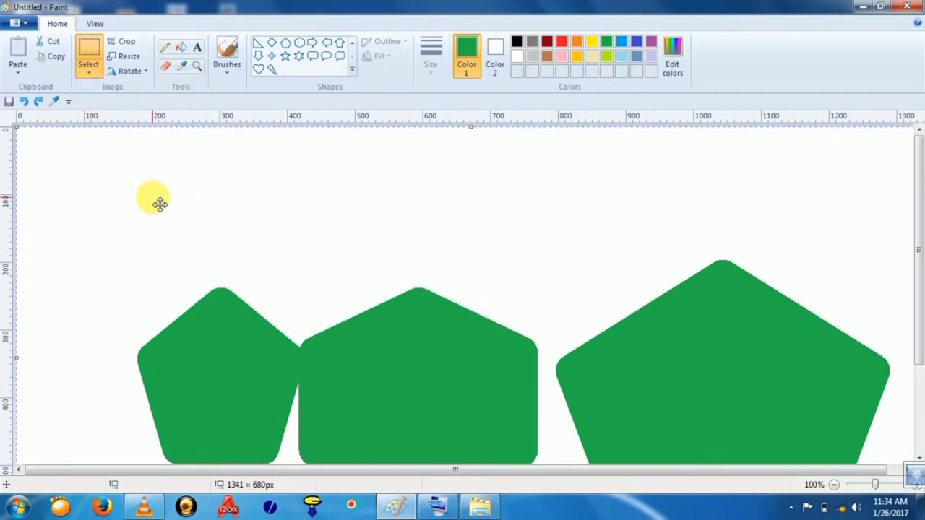
drag(157, 200, 419, 423)
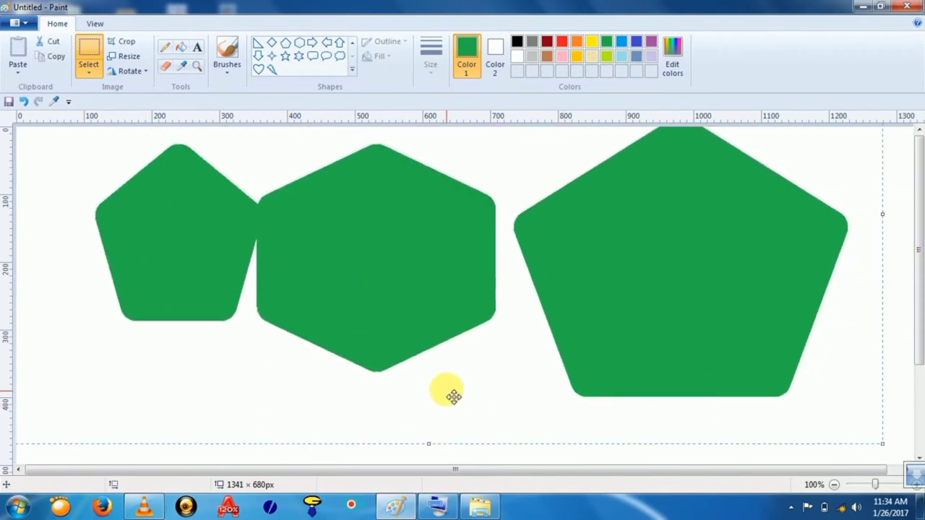
Step: Undo the last move of the three green shapes
click(24, 102)
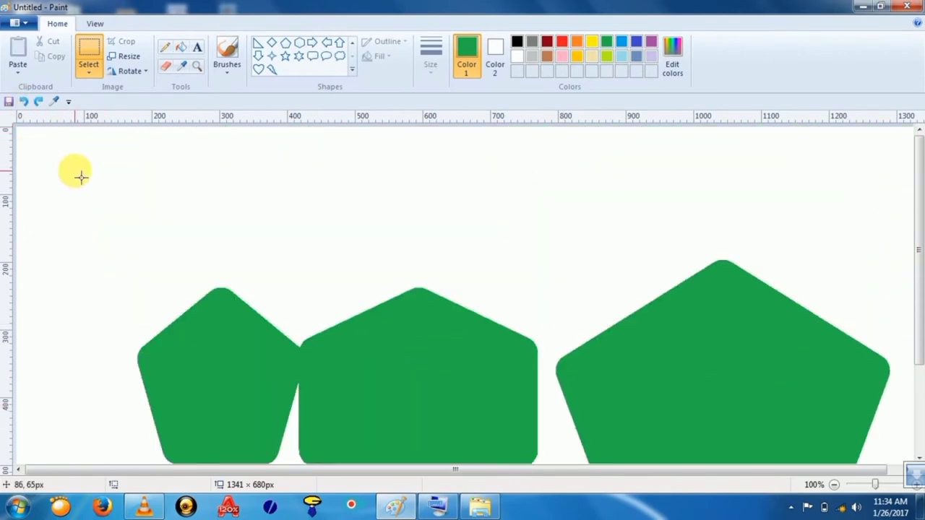
click(90, 78)
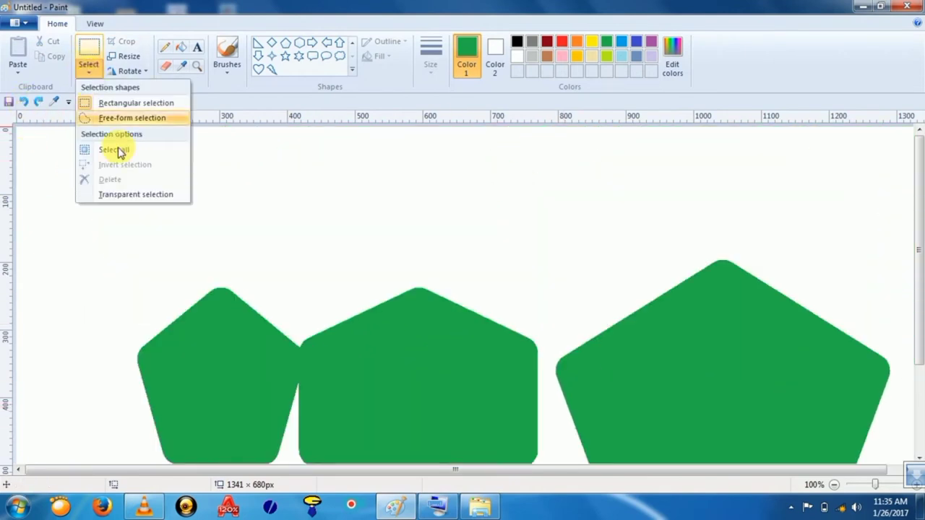
click(391, 248)
Step: Make a rectangular selection of about 867 × 86 px across the middle of the three green shapes
scroll(423, 244, down, 3)
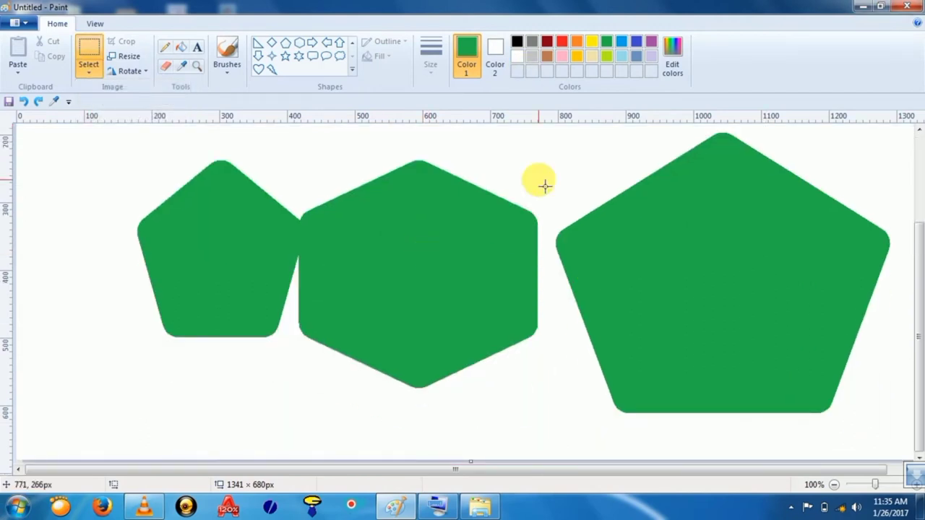
click(89, 72)
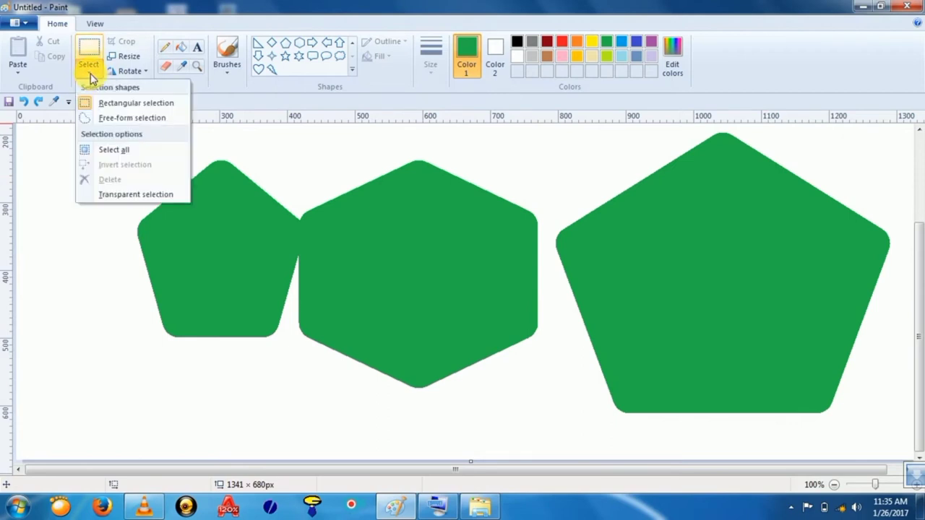
click(91, 102)
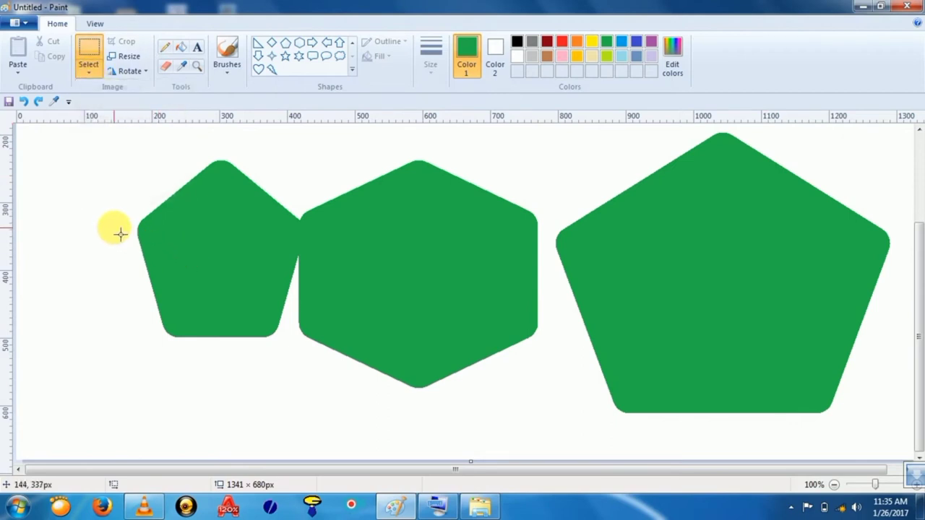
drag(118, 231, 701, 286)
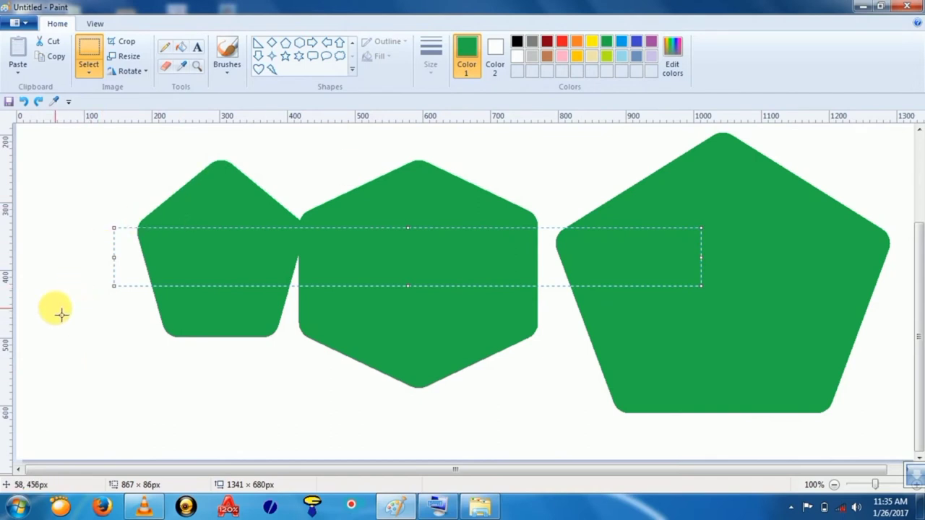
Step: Invert the selection and move everything outside the rectangular strip around the canvas
click(88, 78)
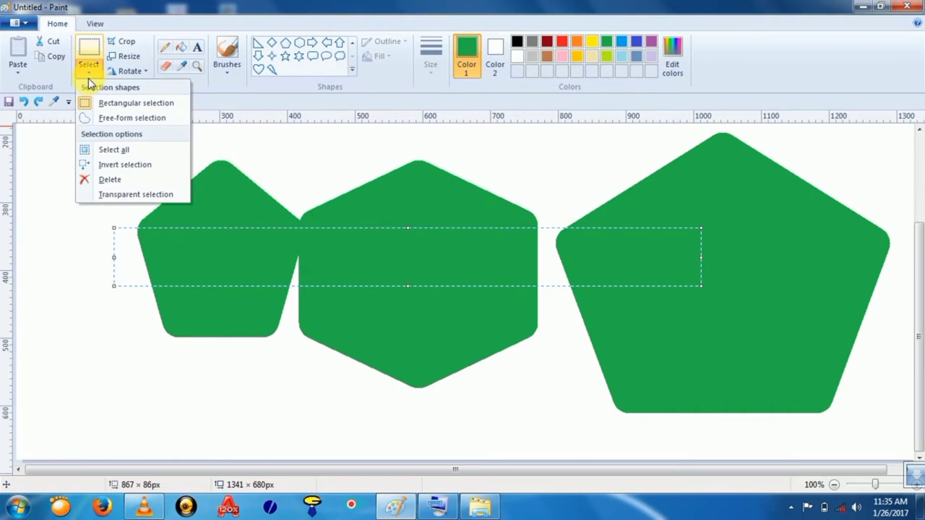
click(152, 172)
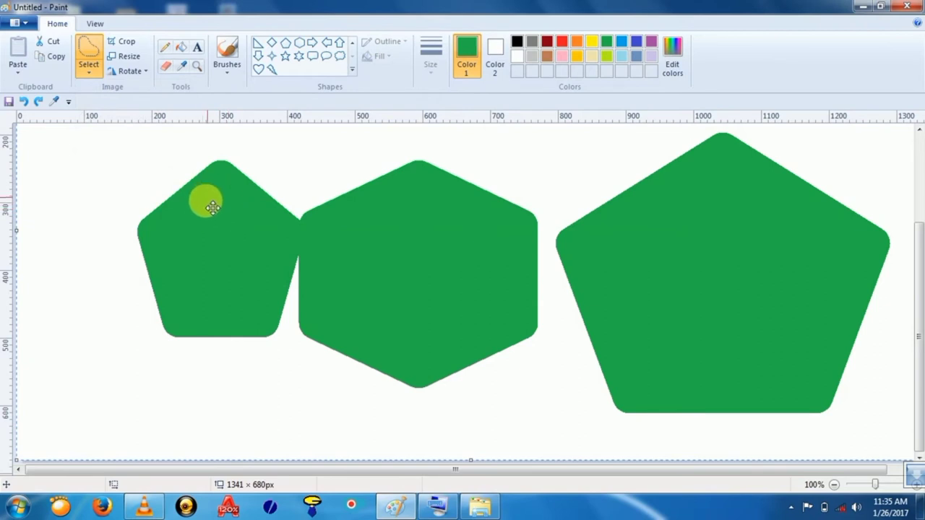
drag(229, 223, 314, 352)
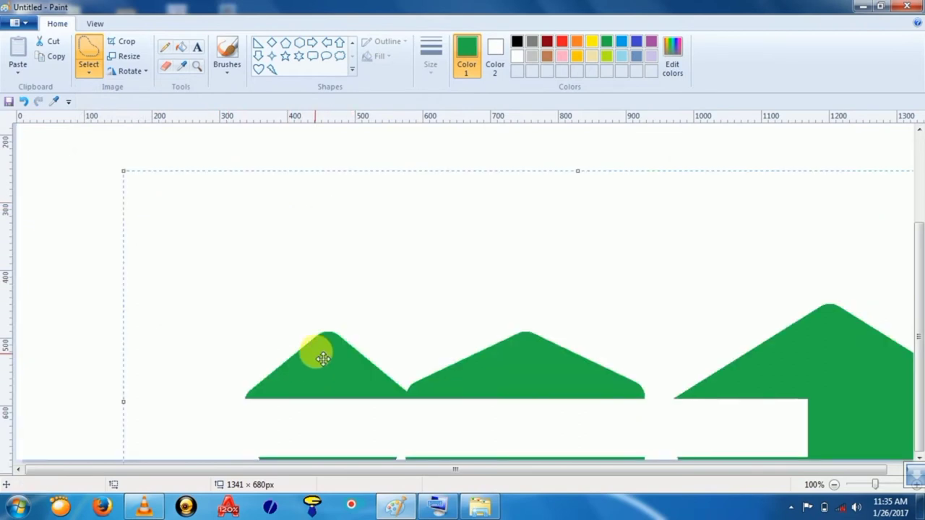
key(ctrl+z)
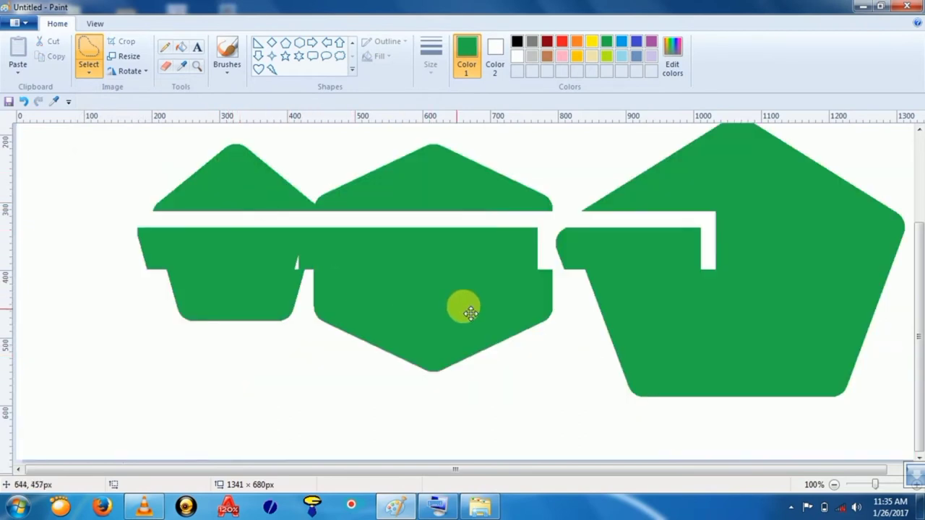
drag(591, 343, 678, 231)
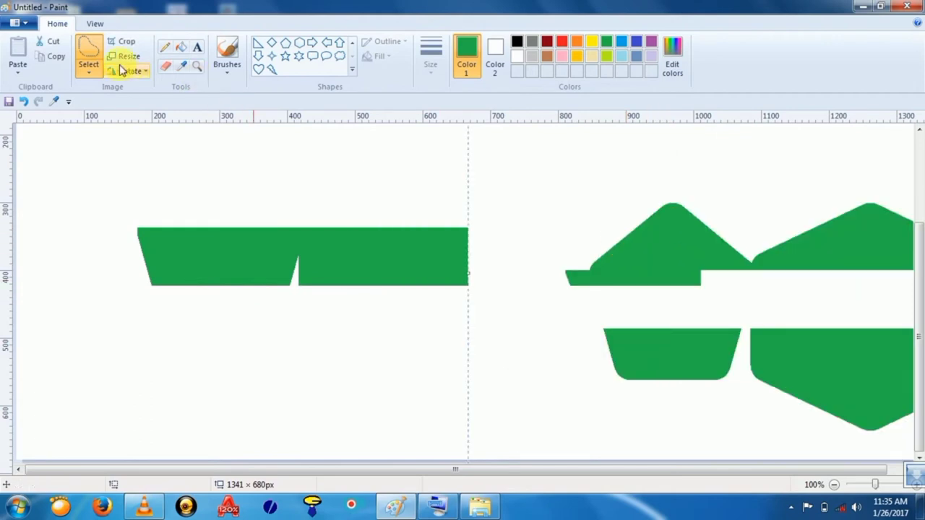
Step: Turn on transparent selection and move the inverted area back across the strip of green left behind
click(88, 71)
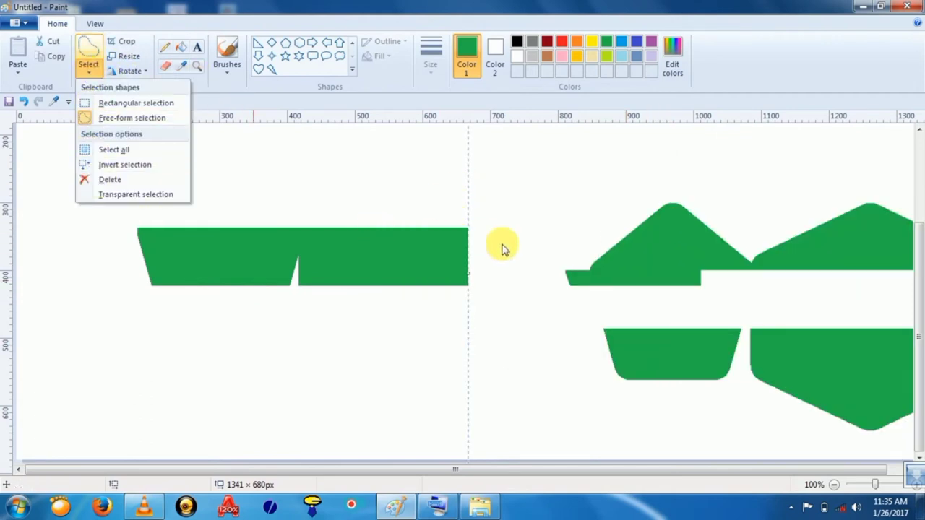
click(127, 194)
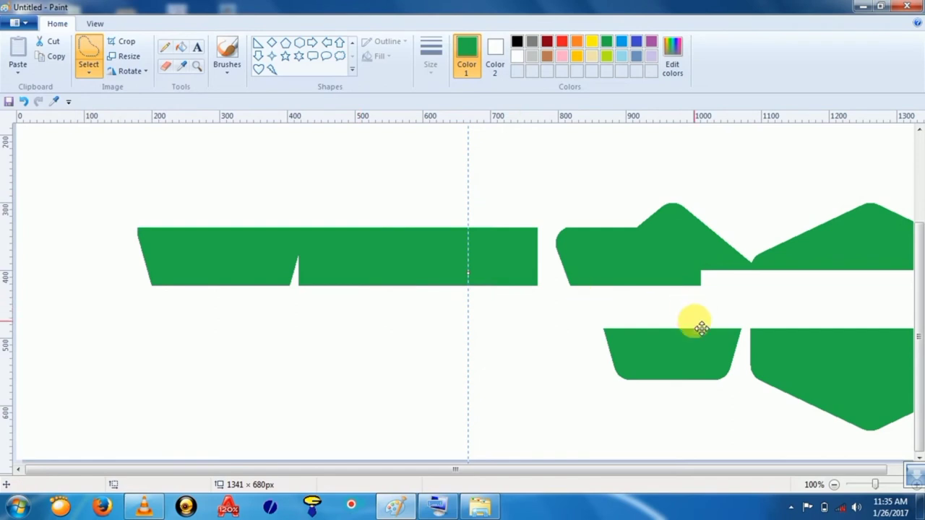
drag(605, 329, 285, 356)
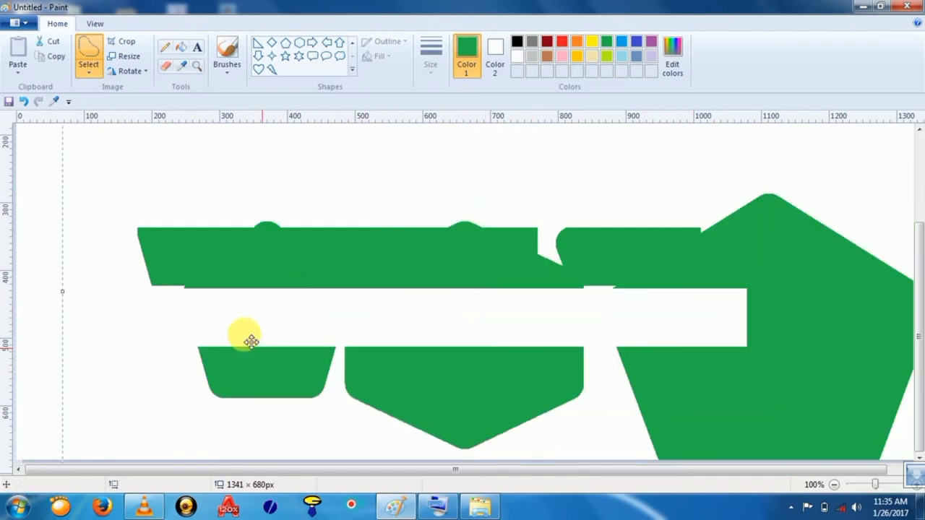
Step: Undo the moves of the inverted selection
click(24, 102)
click(90, 73)
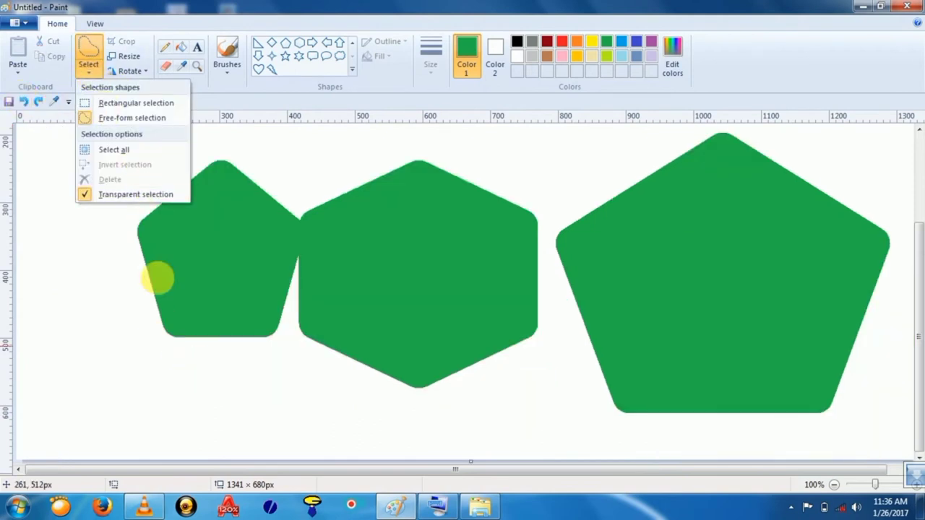
click(159, 274)
Step: Select a rectangular area of about 239 × 321 px around the small pentagon and delete it
click(89, 72)
click(108, 101)
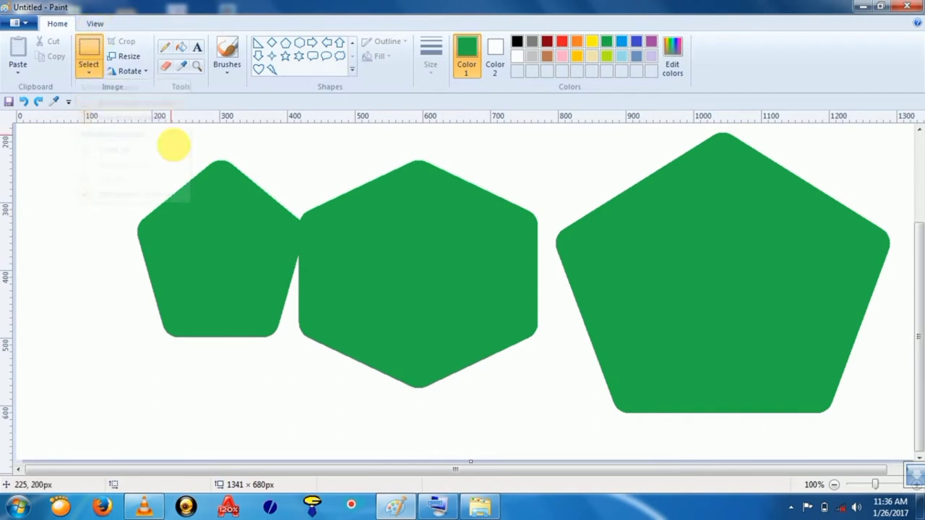
drag(150, 147, 304, 354)
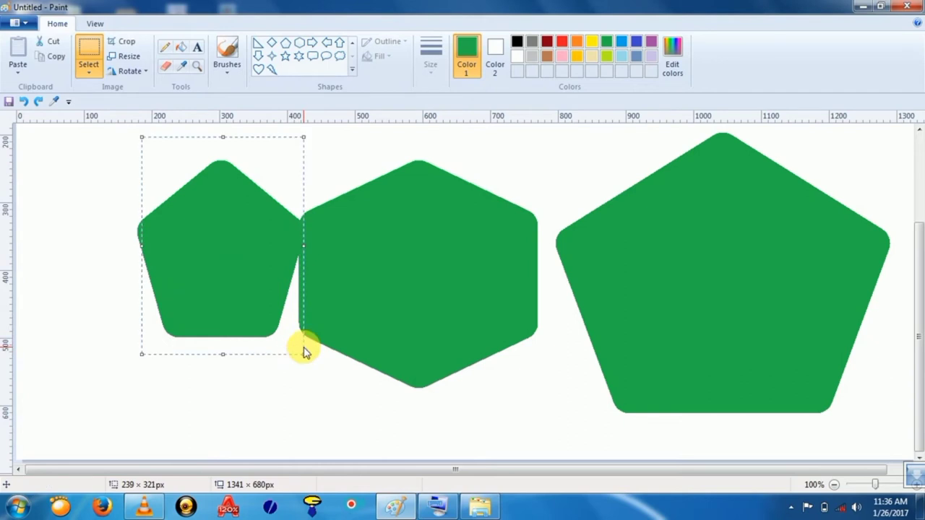
click(94, 72)
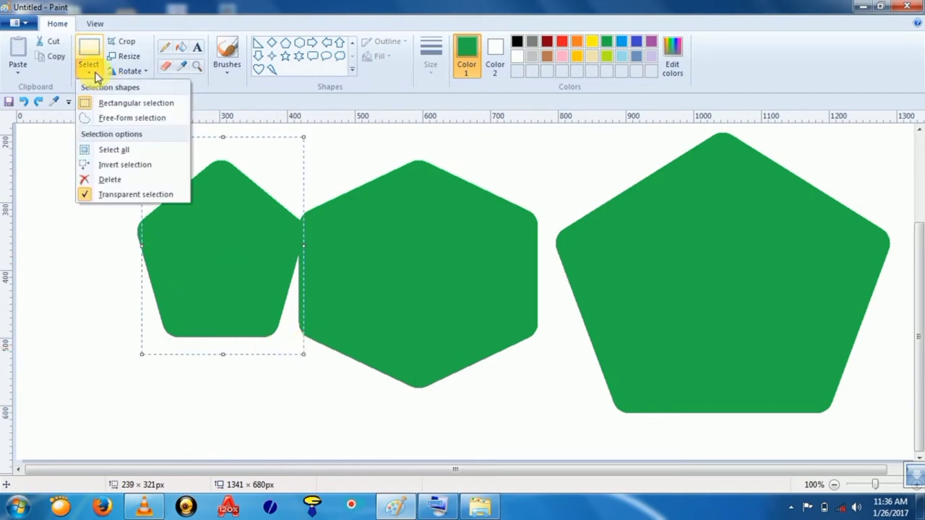
click(120, 182)
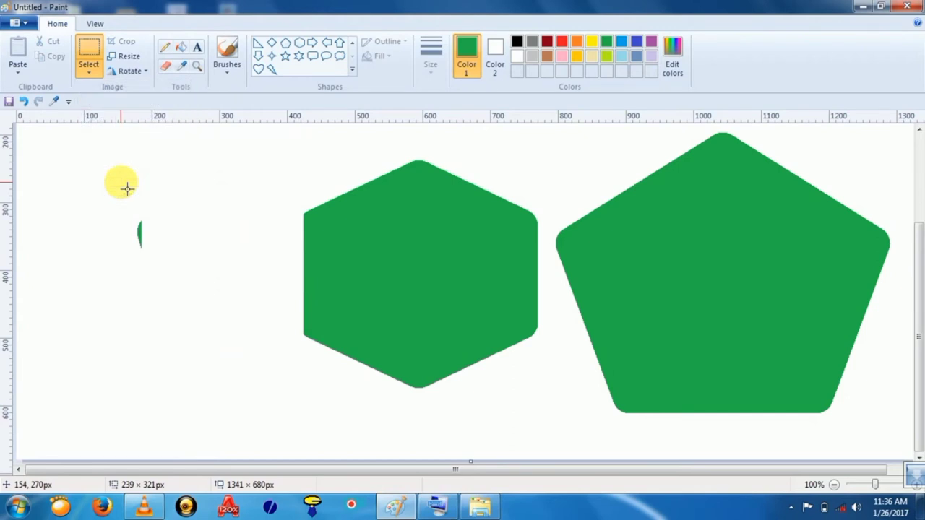
Step: Select the hexagon with a rectangle of about 409 × 462 px and move it slightly left, away from the large pentagon
click(89, 76)
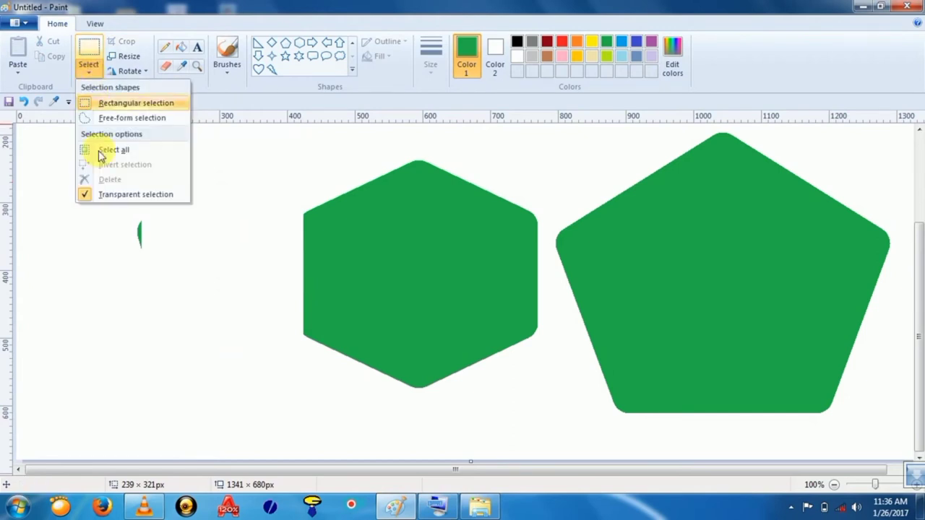
click(210, 343)
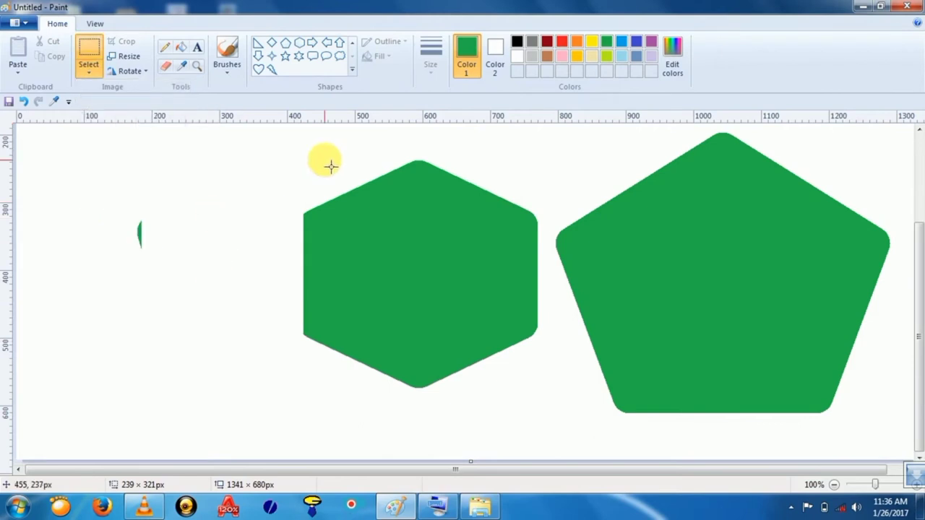
click(92, 44)
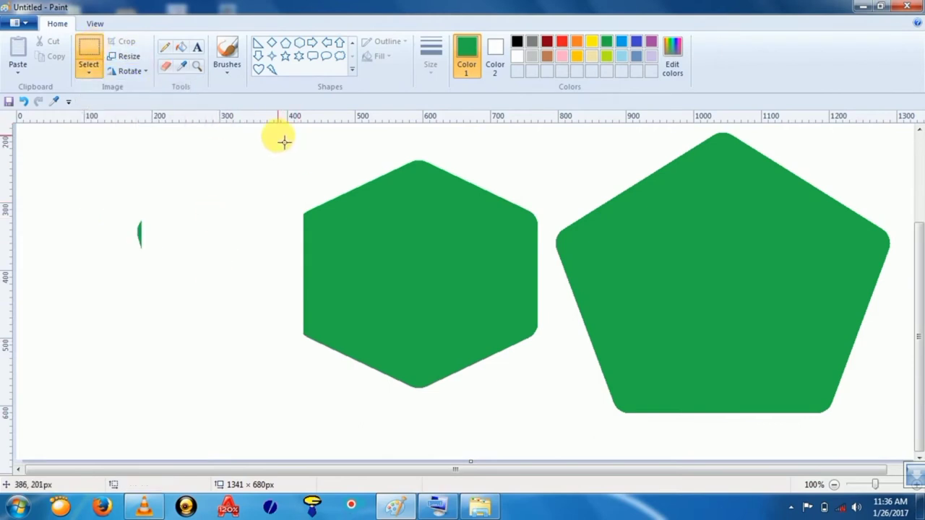
drag(284, 143, 561, 452)
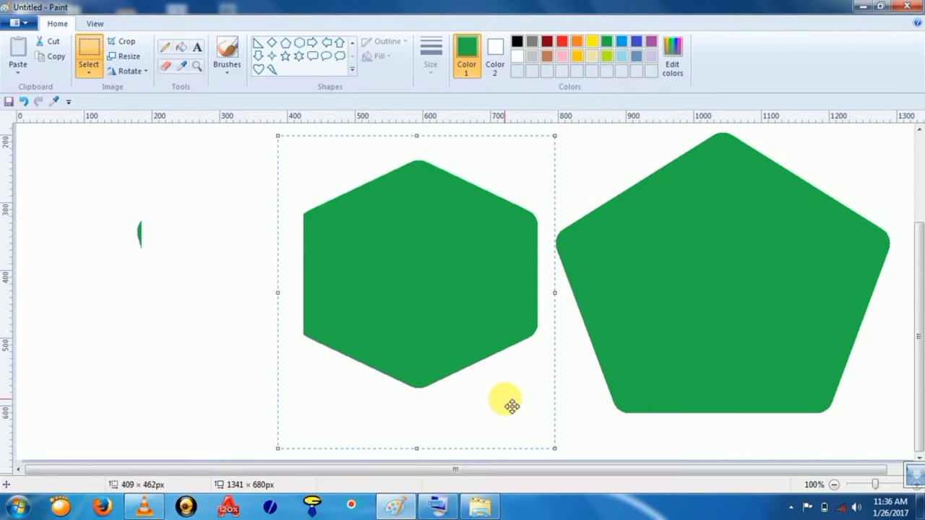
drag(428, 333, 374, 327)
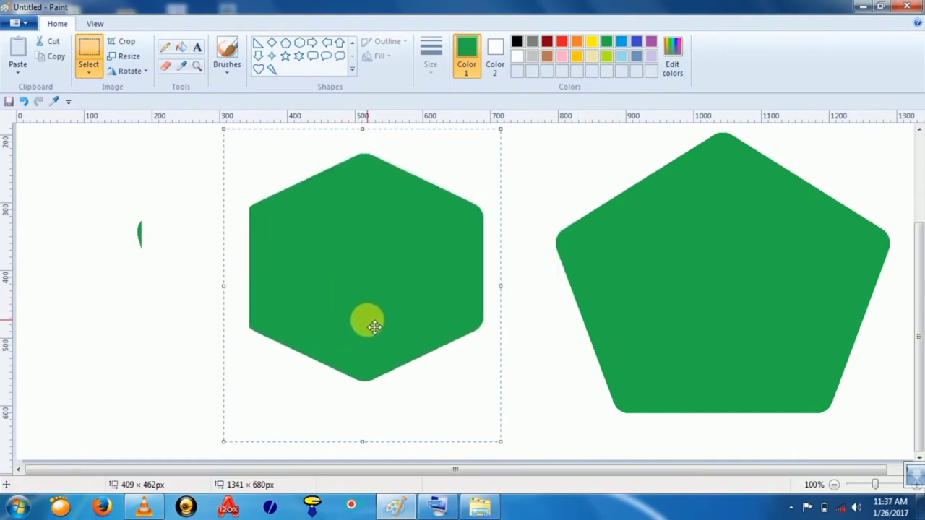
Step: Turn off transparent selection and move the selected hexagon onto the large pentagon
click(88, 66)
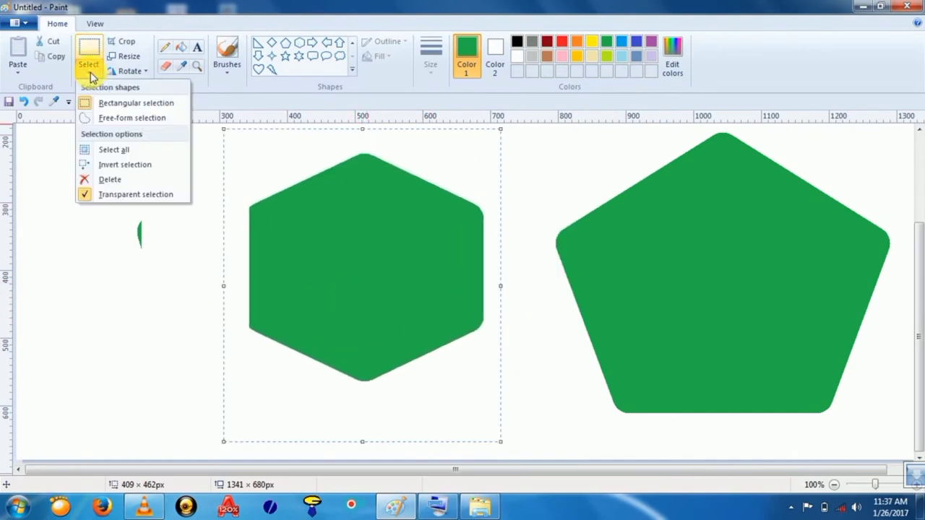
click(121, 196)
drag(334, 275, 702, 280)
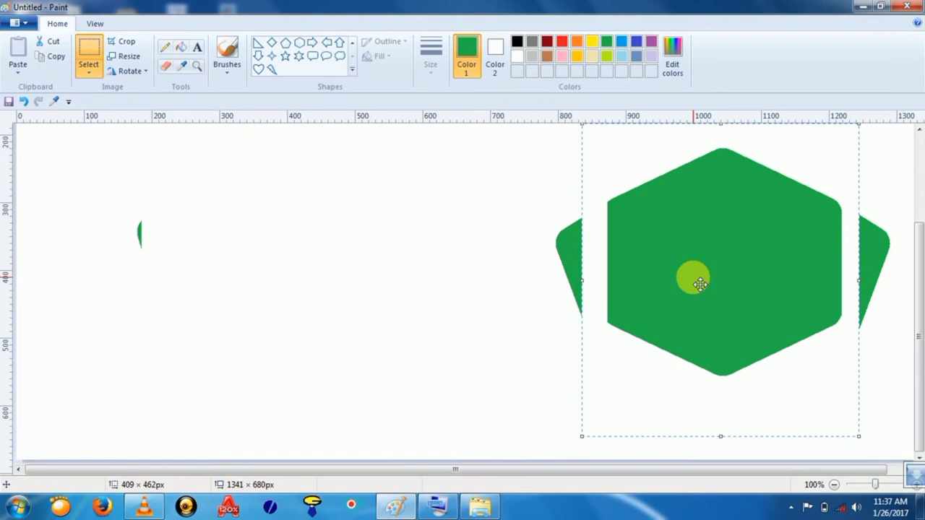
Step: Turn on transparent selection, then move the hexagon partly off the large pentagon and on to the empty area at its left
click(92, 77)
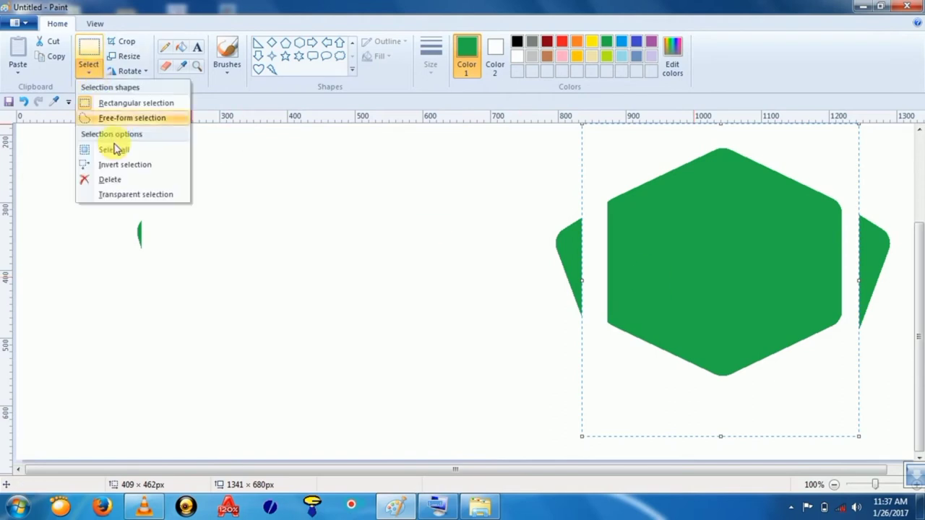
click(118, 194)
drag(725, 311, 578, 334)
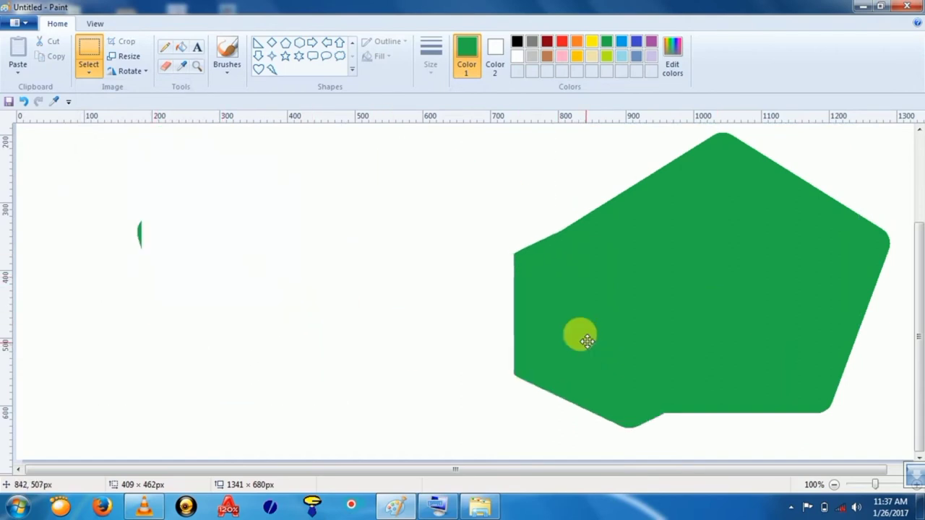
drag(509, 232, 320, 302)
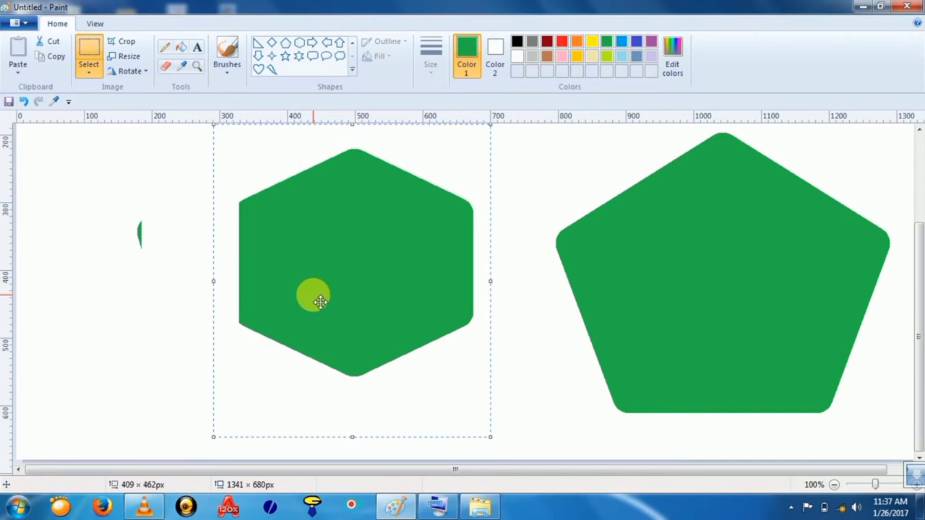
Step: Delete everything on the canvas and set Color 1 to black
key(ctrl+a)
key(Delete)
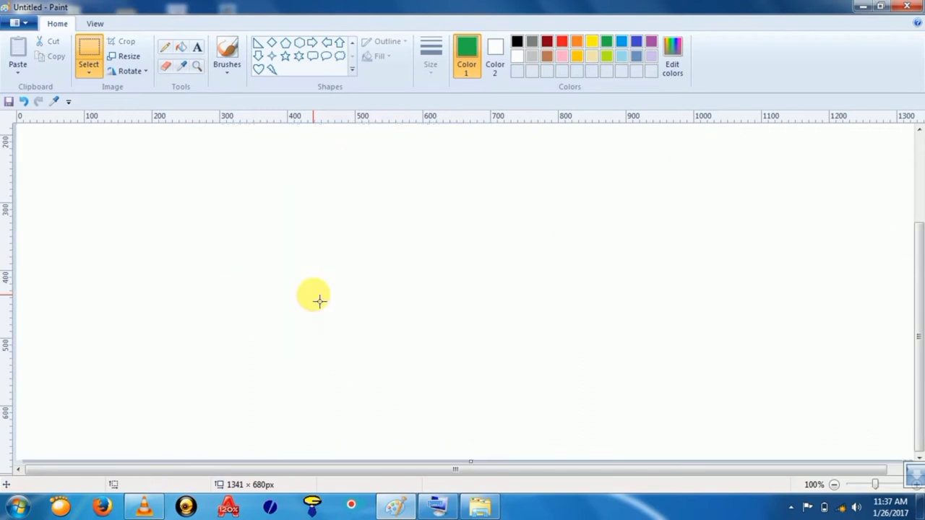
click(517, 43)
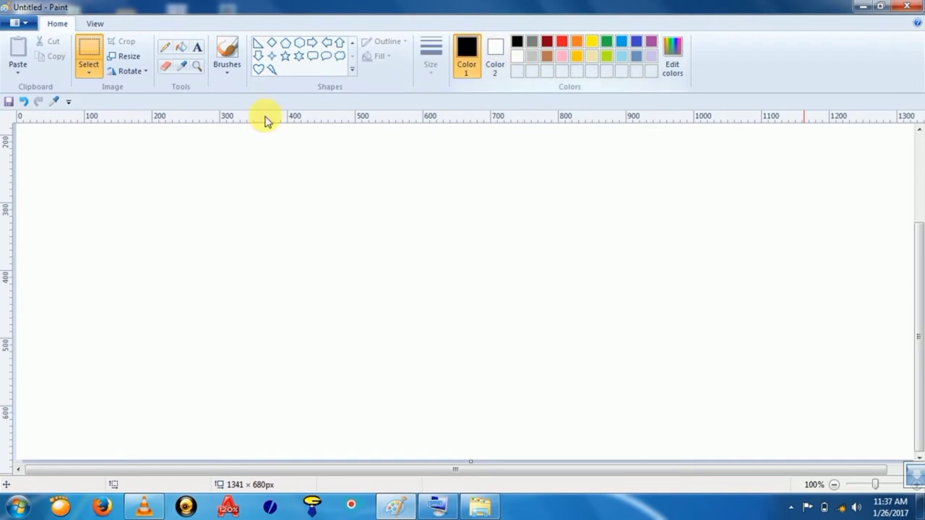
Step: Draw a right arrow about 467 × 214 px in the middle of the canvas with the thinnest outline size
click(129, 72)
click(129, 73)
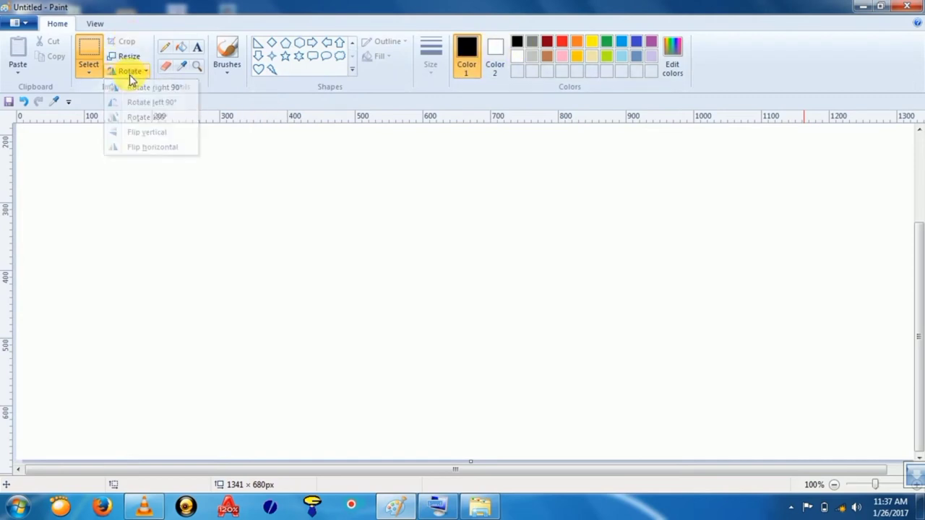
click(302, 50)
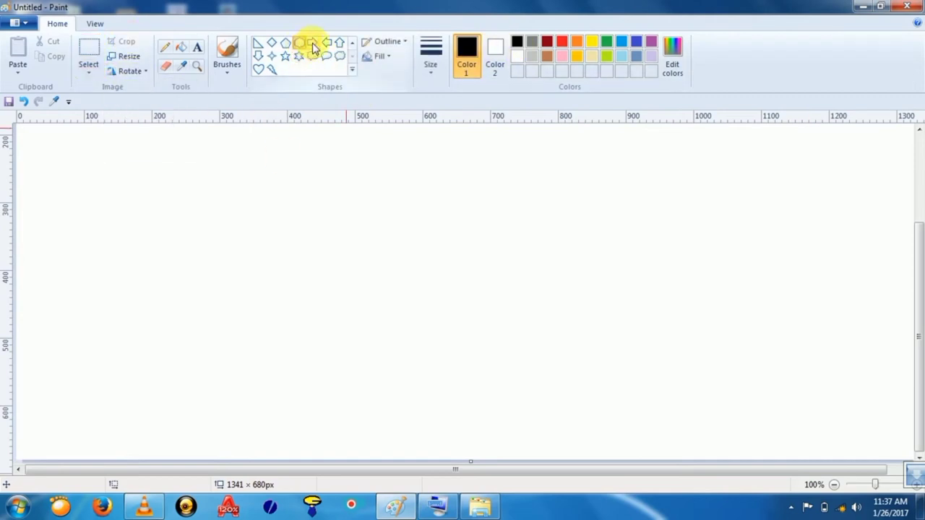
drag(199, 200, 516, 344)
click(430, 61)
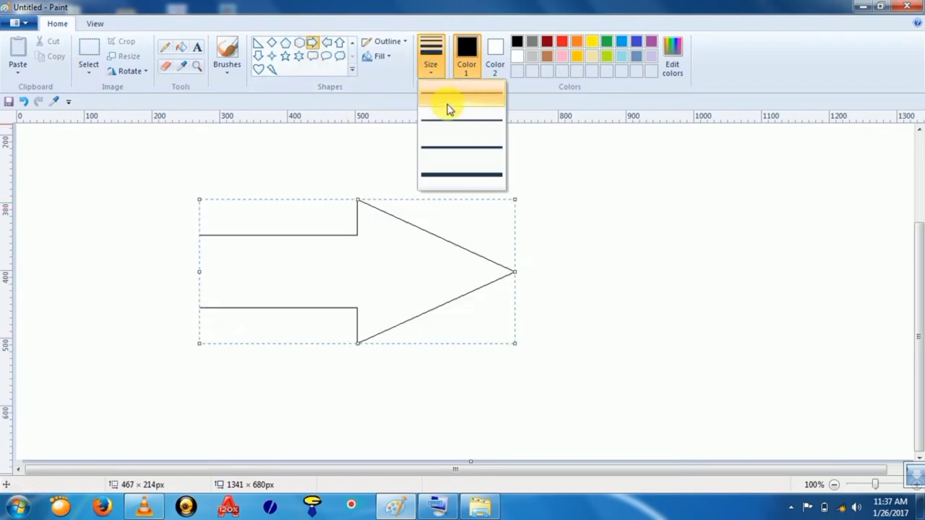
click(448, 99)
click(621, 249)
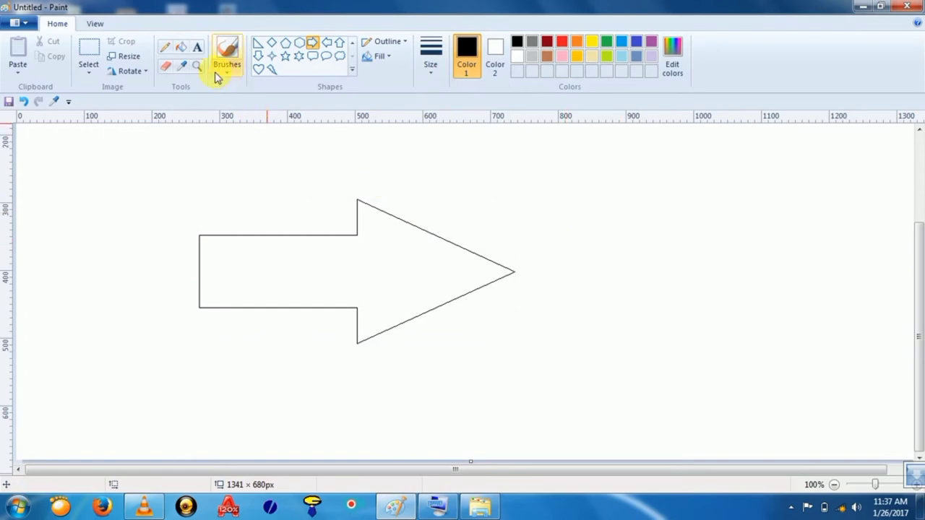
Step: Fill the arrow with dark red
click(183, 49)
click(548, 42)
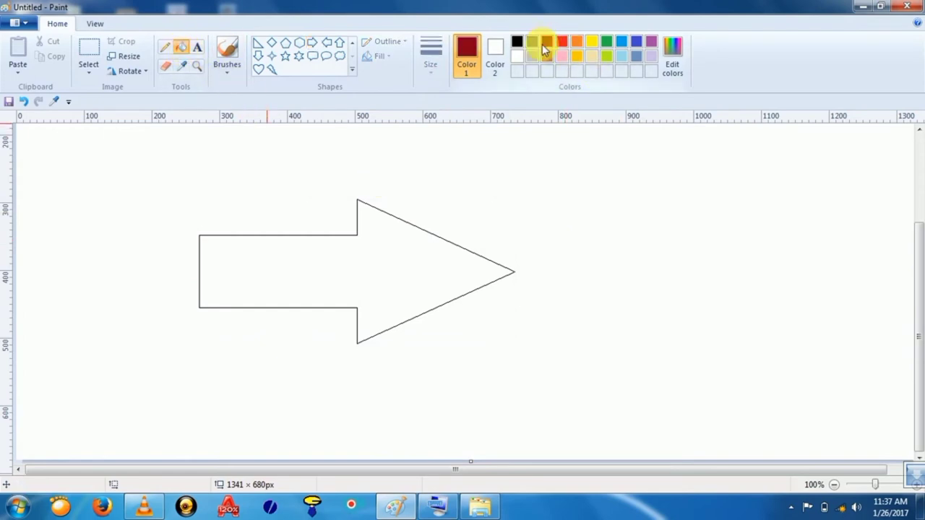
click(368, 258)
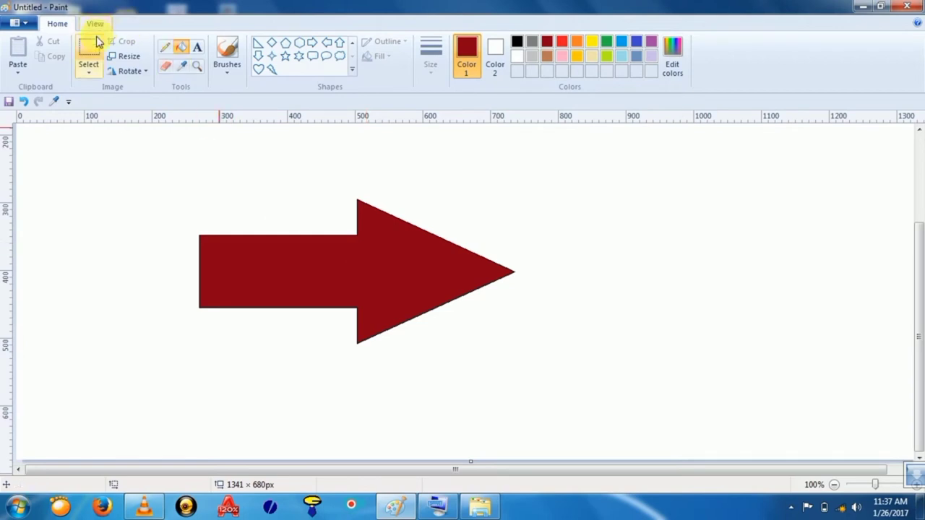
Step: Crop the picture to a rectangular selection of about 534 × 331 px around the arrow, and undo the crop
click(90, 49)
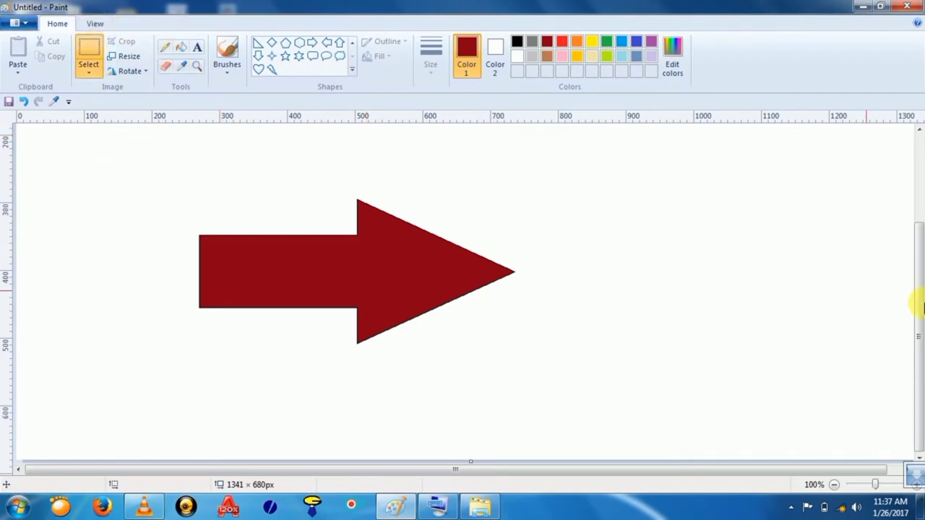
drag(915, 274, 919, 325)
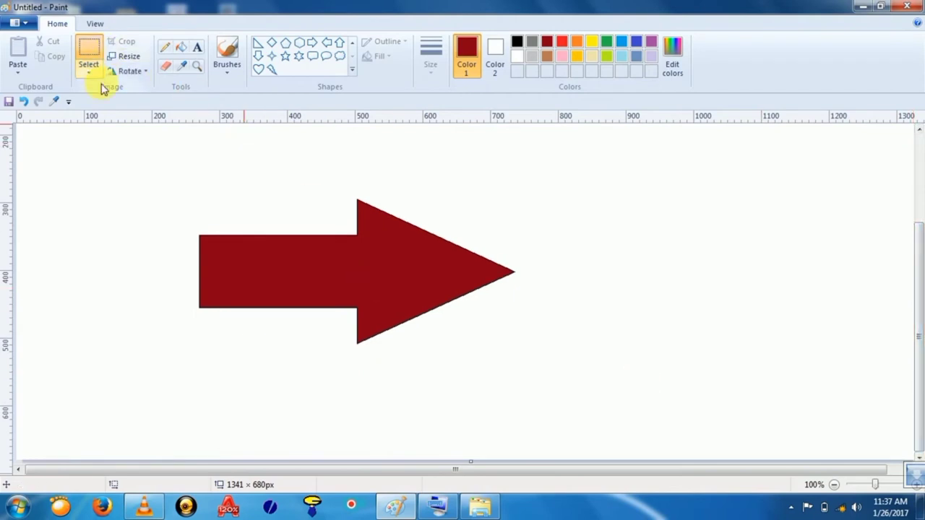
drag(175, 167, 536, 387)
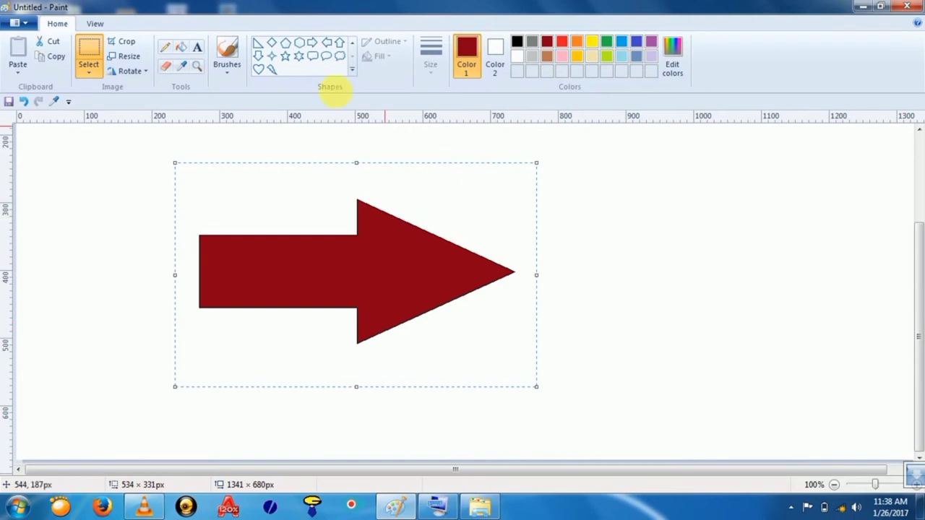
click(125, 45)
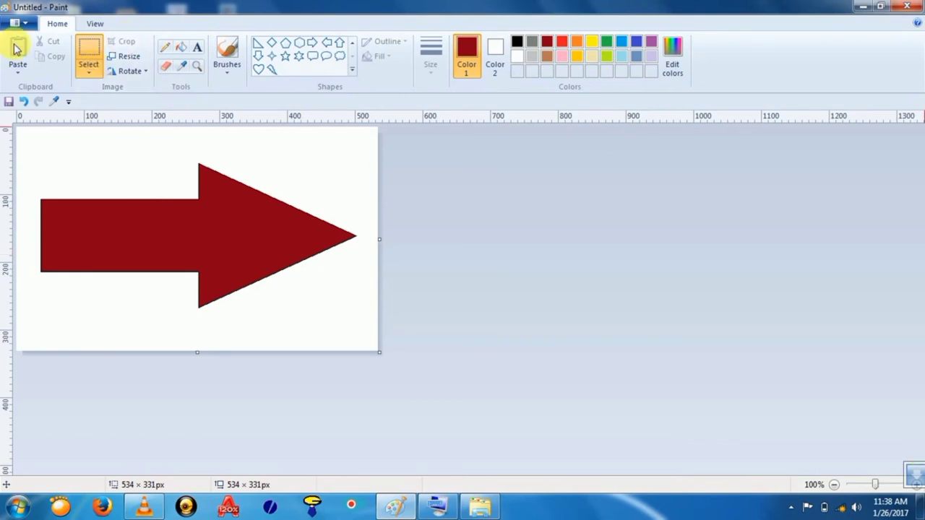
click(23, 101)
scroll(355, 306, down, 3)
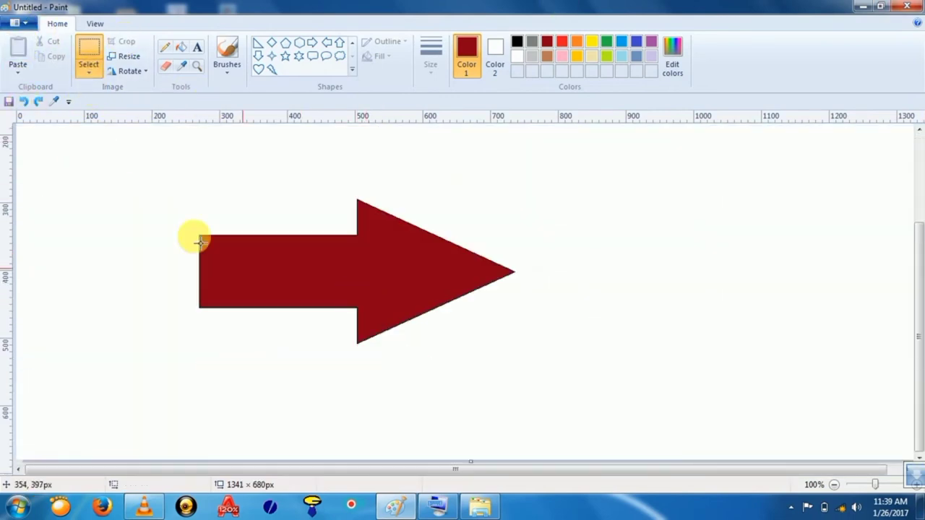
Step: Select an area of about 531 × 345 px around the arrow and open its resize and skew settings clear of the arrow
drag(173, 151, 534, 386)
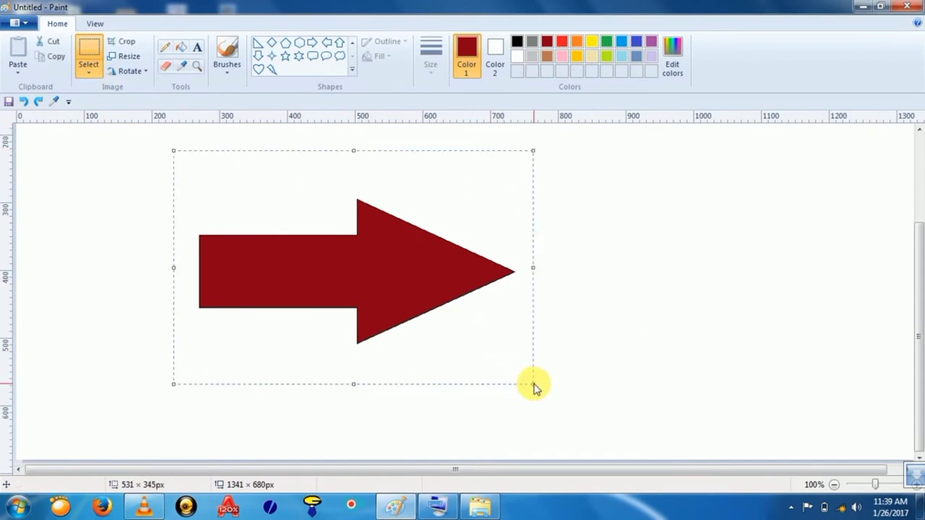
click(133, 60)
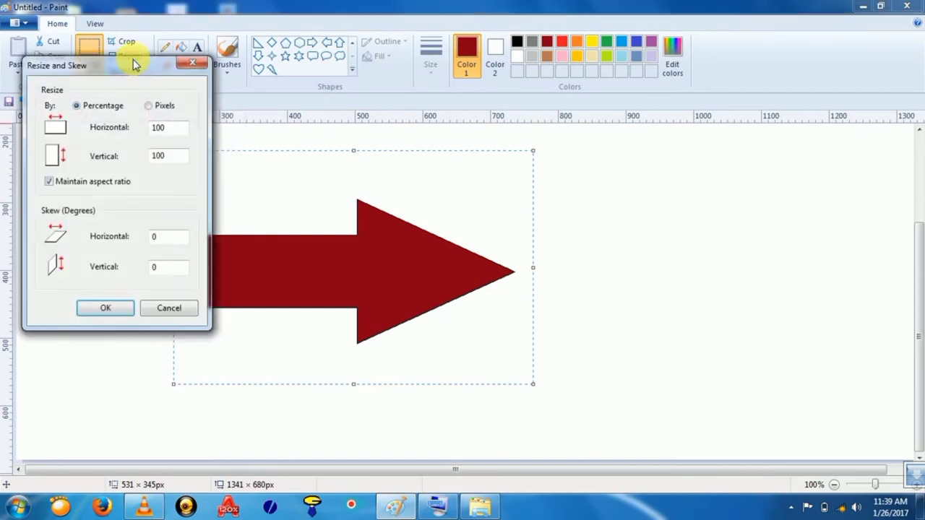
drag(132, 67, 733, 87)
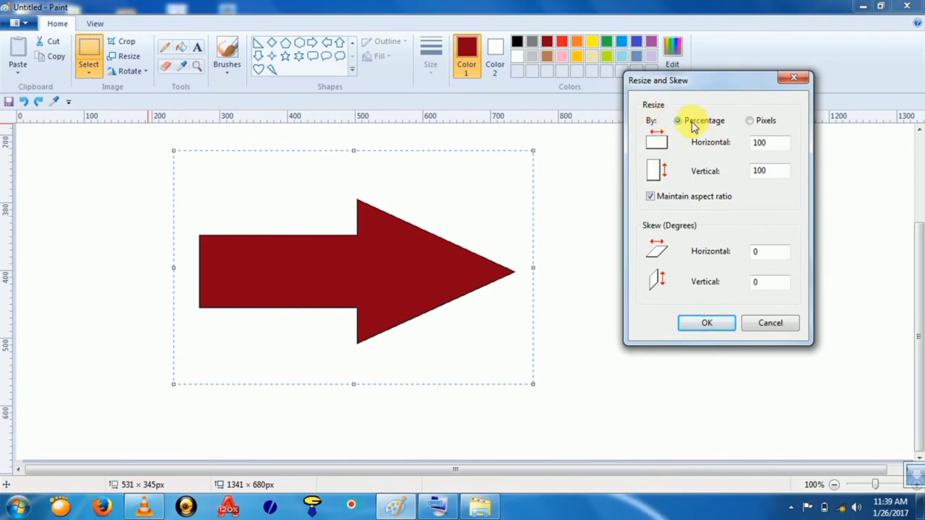
Step: Compare resizing by percentage with resizing by pixels, ending with Pixels as the resize unit
click(754, 122)
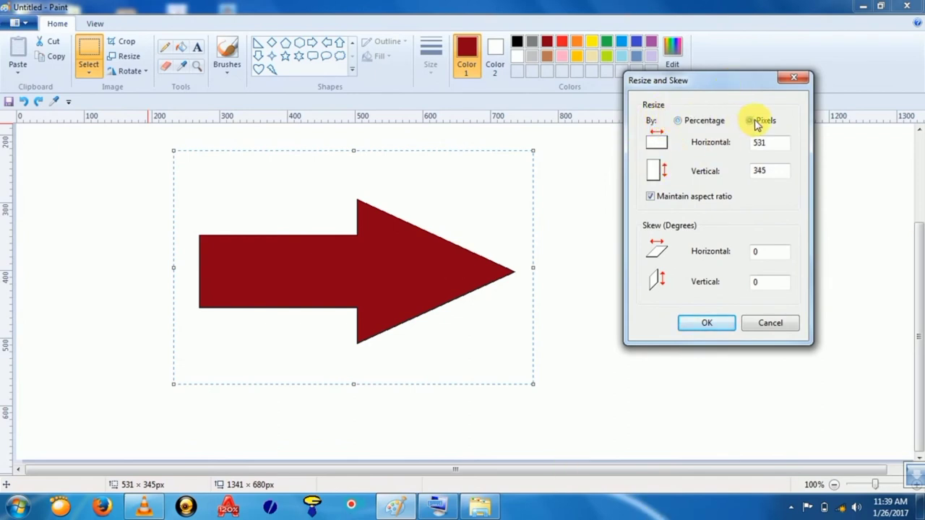
click(692, 123)
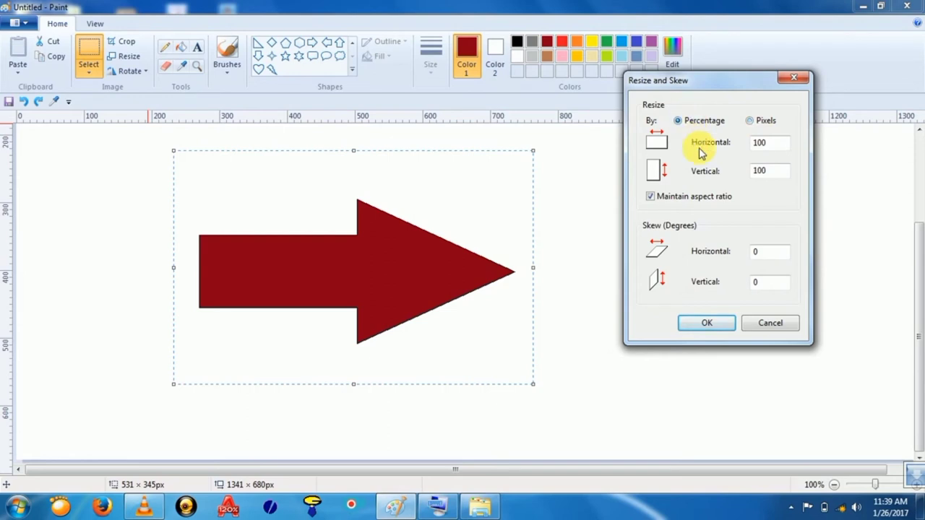
click(760, 122)
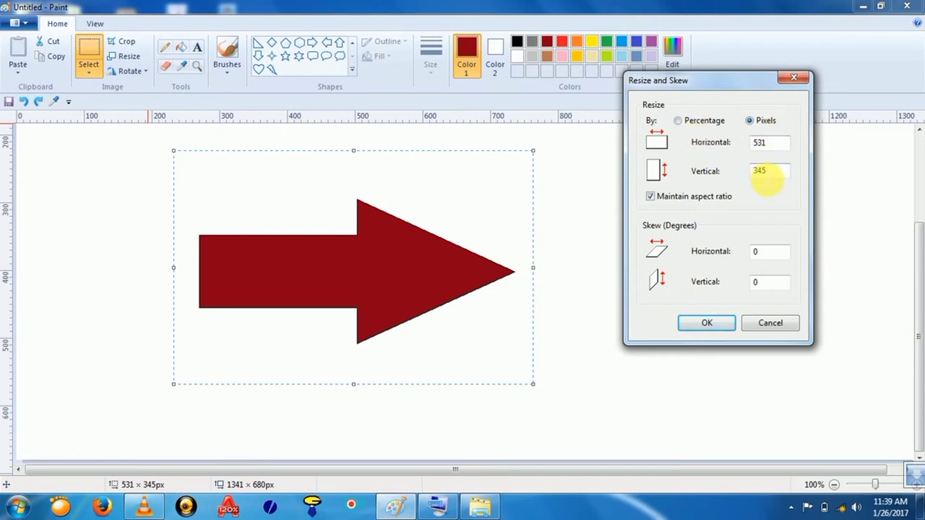
click(776, 143)
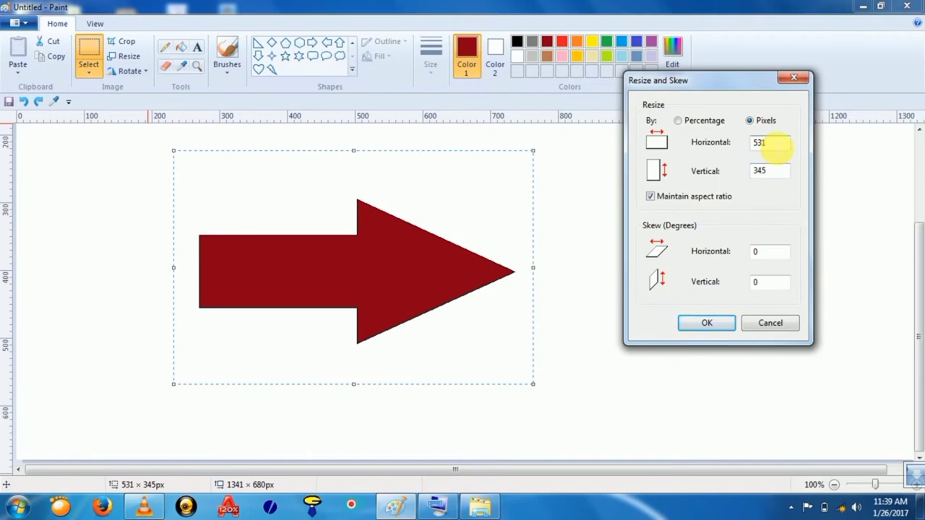
click(700, 122)
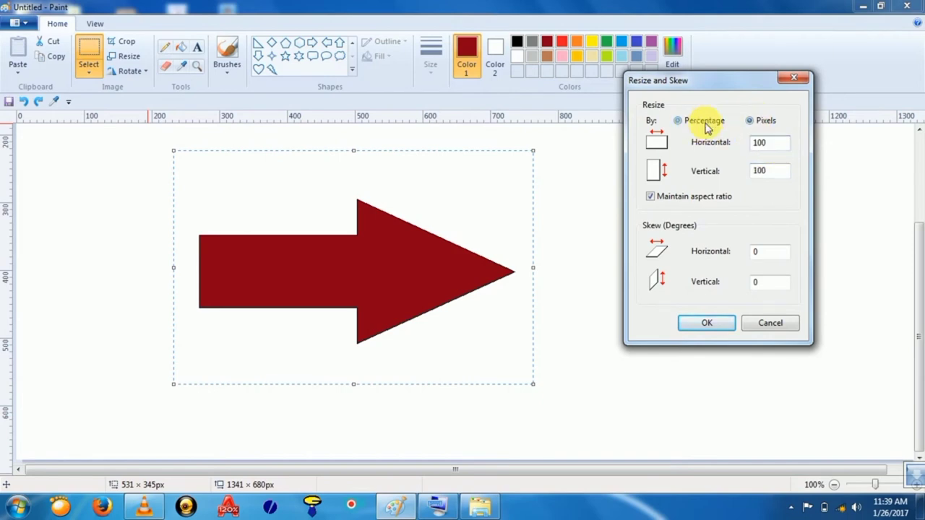
click(762, 125)
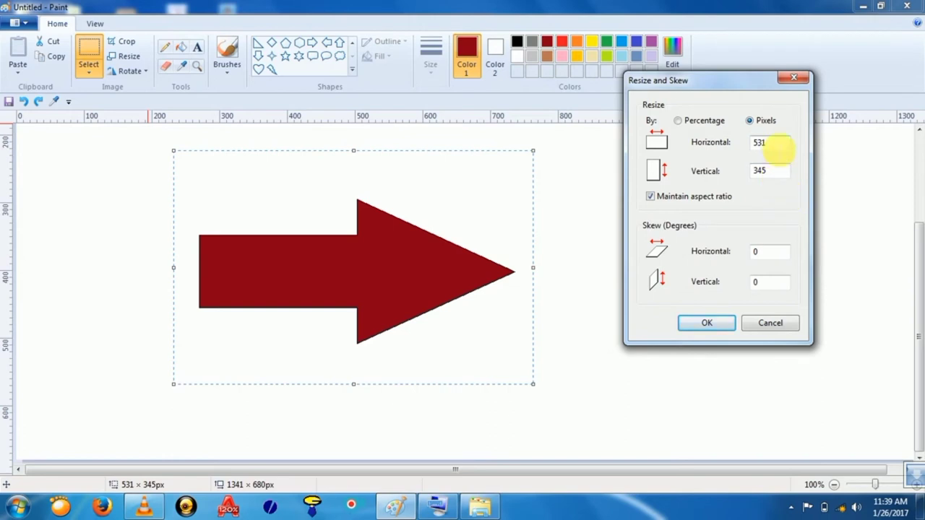
Step: Resize the selected arrow area to 600 px horizontally and 400 px vertically without maintaining the aspect ratio
double_click(770, 143)
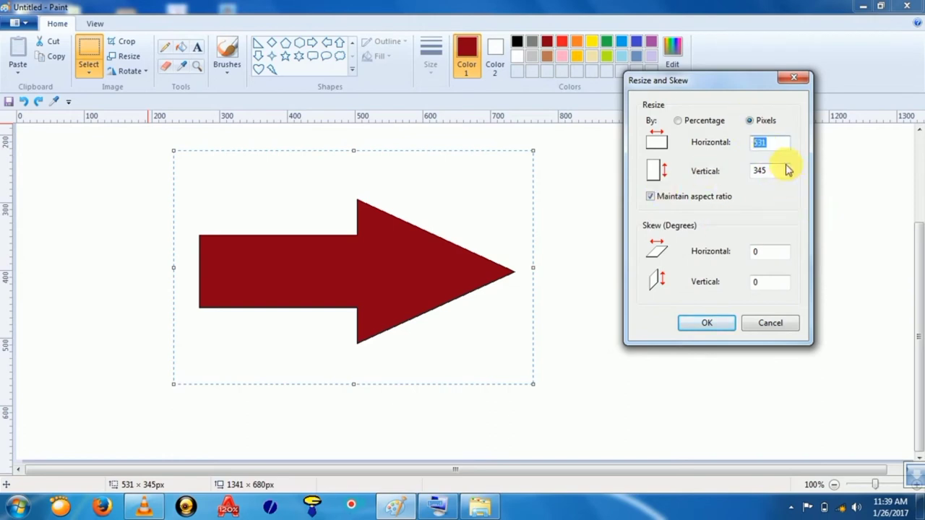
text(600)
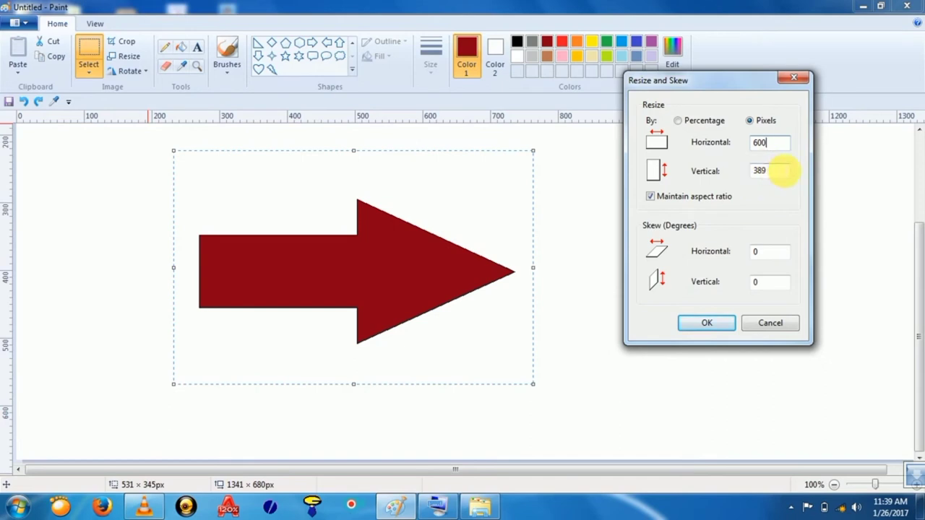
click(718, 201)
drag(769, 172, 736, 187)
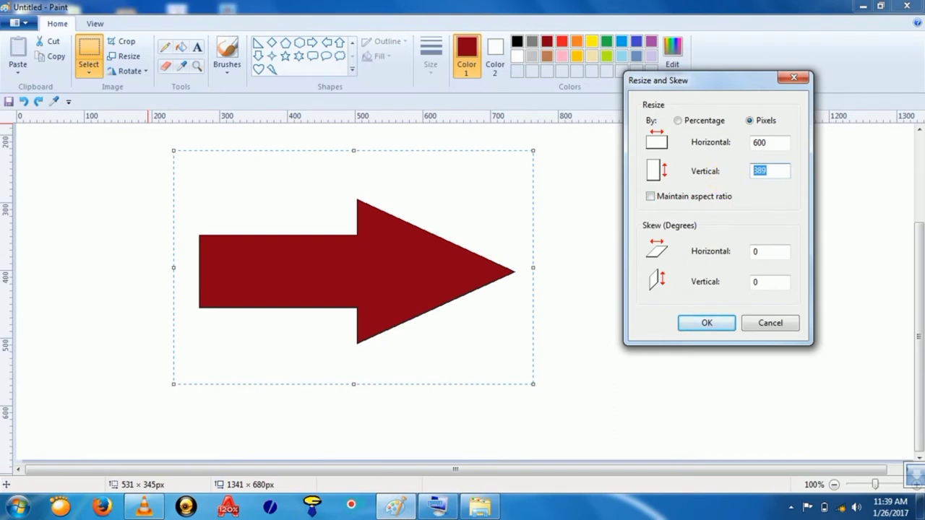
text(400)
click(708, 324)
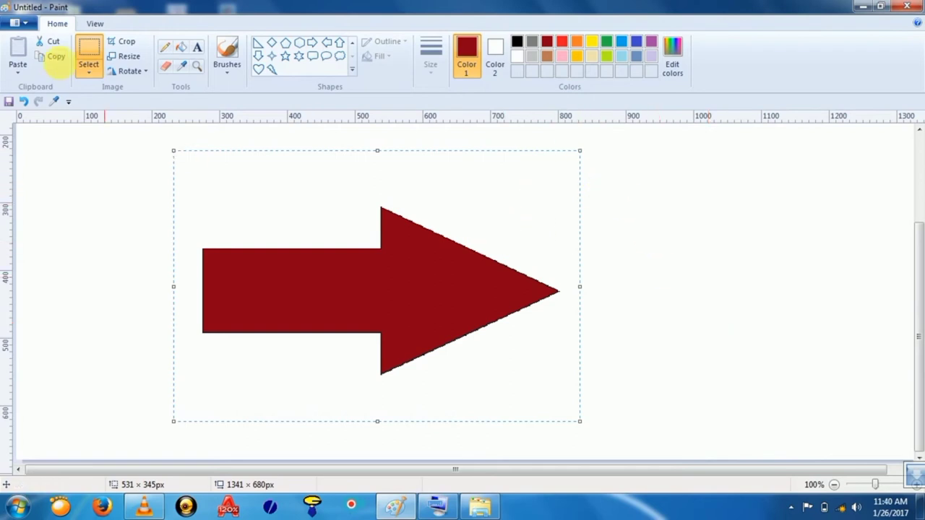
click(123, 56)
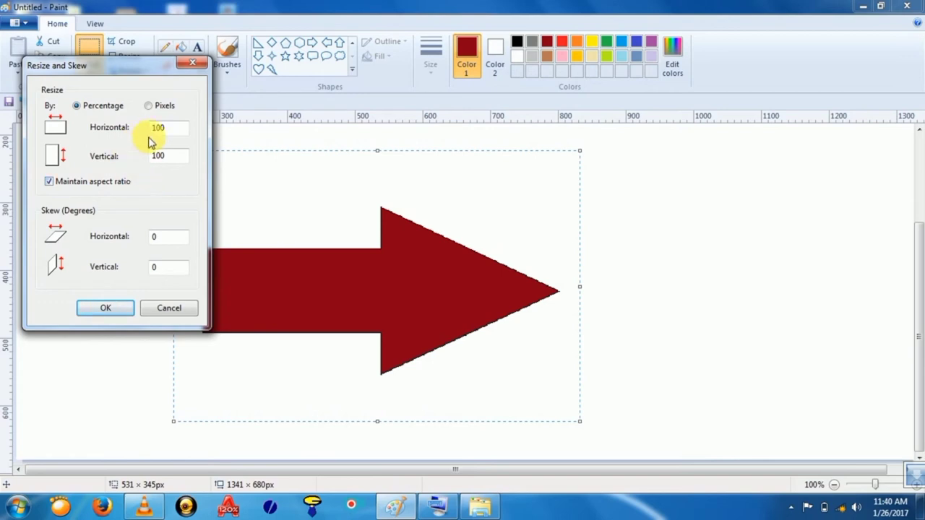
click(63, 183)
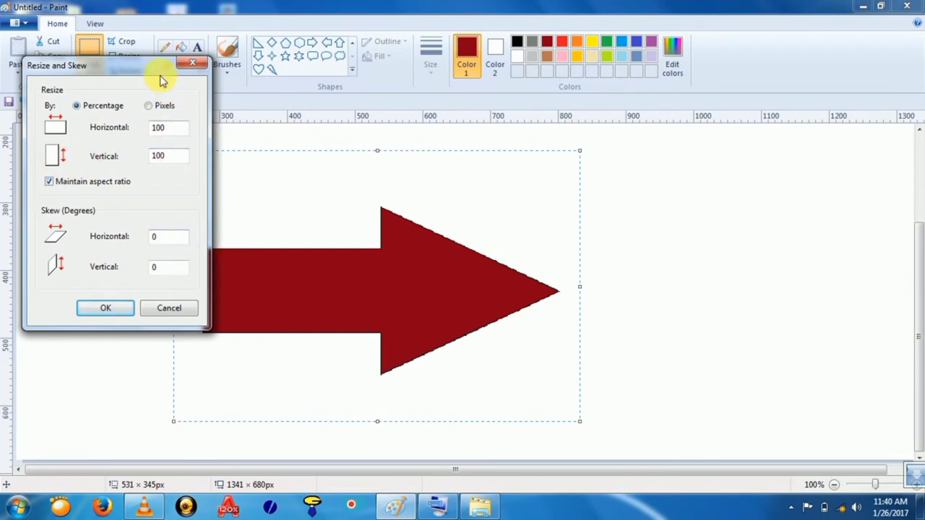
click(419, 235)
key(Escape)
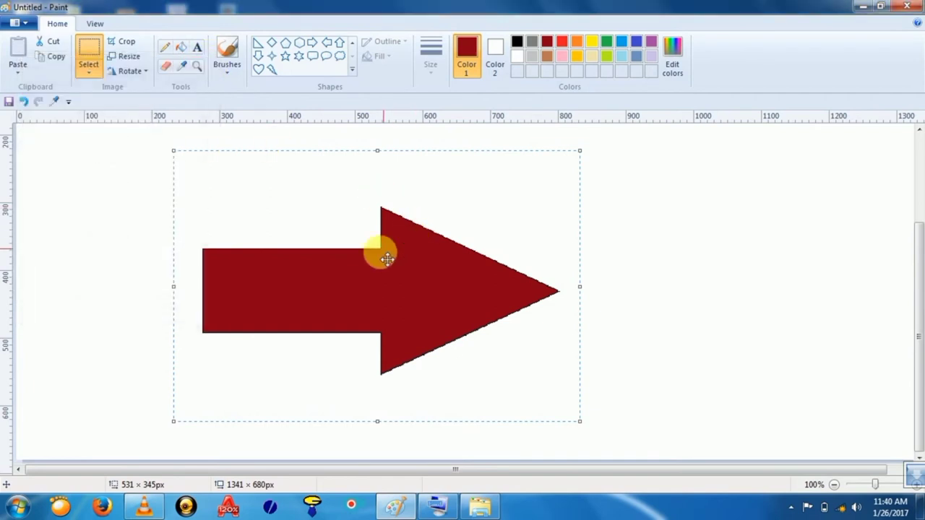
Step: Delete the selected arrow and draw a dark red outlined rectangle about 440 × 305 px in the middle of the canvas
key(Delete)
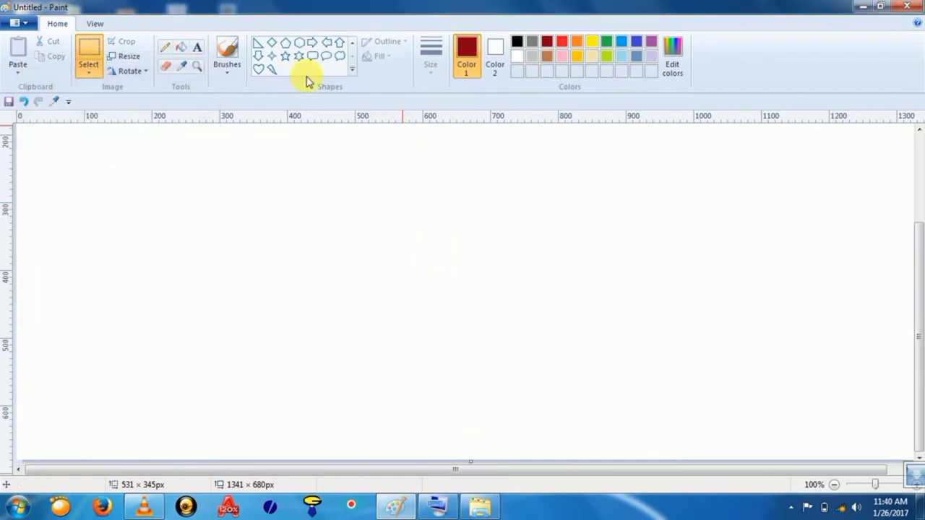
click(353, 44)
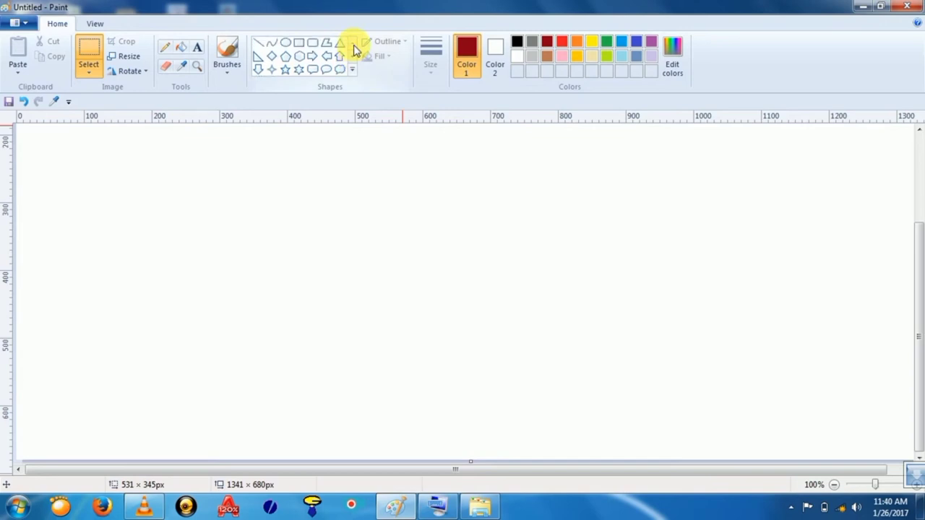
click(299, 43)
drag(287, 160, 369, 232)
drag(405, 260, 587, 367)
click(663, 302)
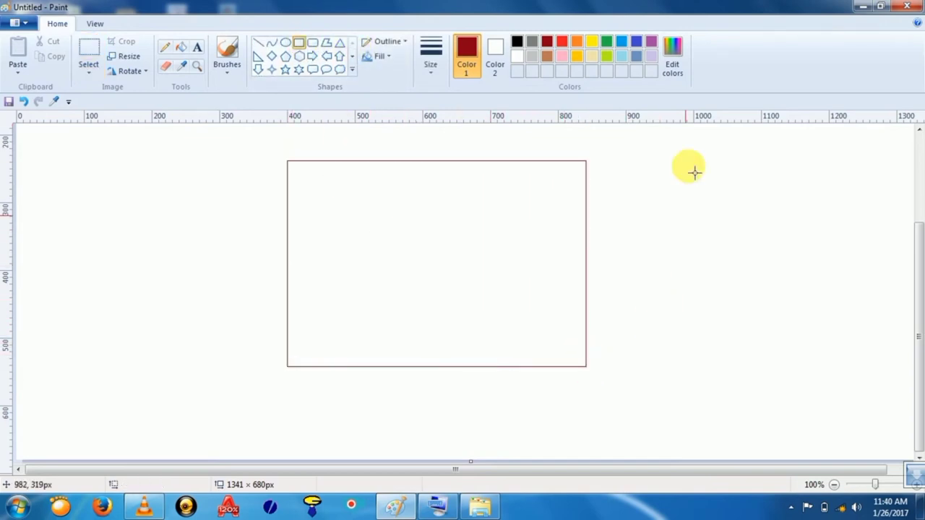
Step: Set Color 1 to indigo blue and fill the rectangle with it
click(568, 44)
click(636, 41)
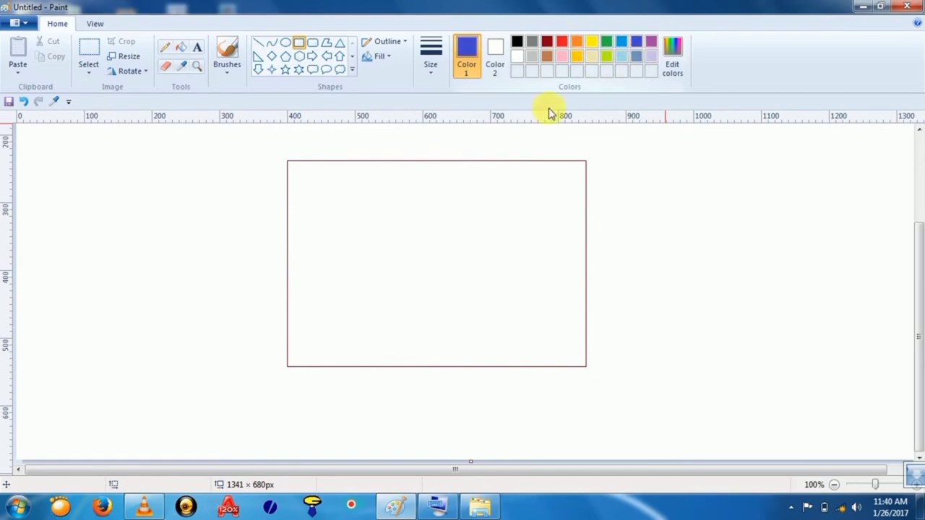
click(182, 47)
click(434, 241)
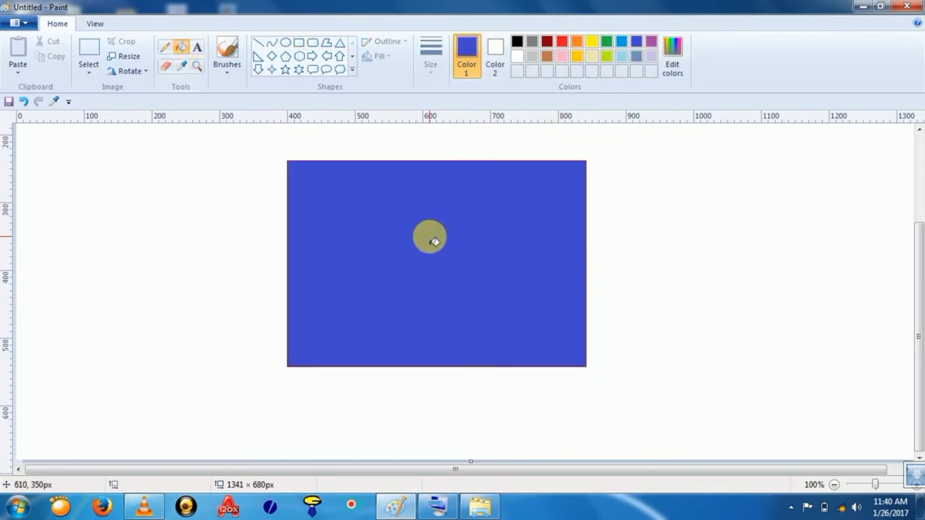
Step: Skew a selection of about 479 × 352 px around the blue rectangle 45° horizontally and turn off transparent selection
click(89, 58)
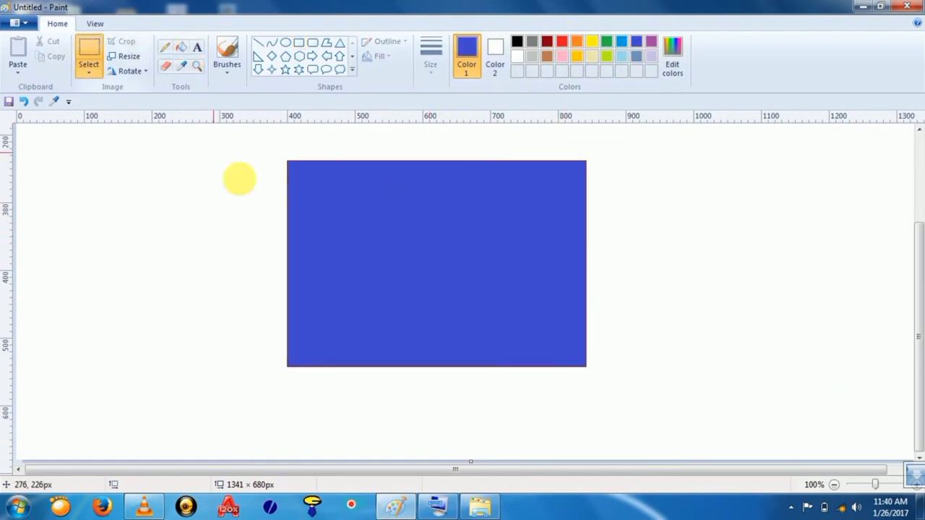
drag(284, 156, 607, 391)
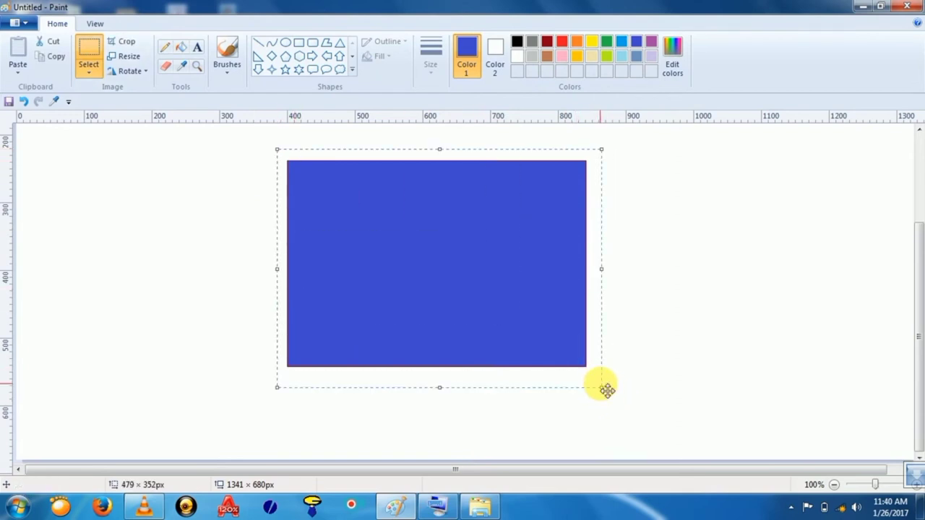
click(128, 56)
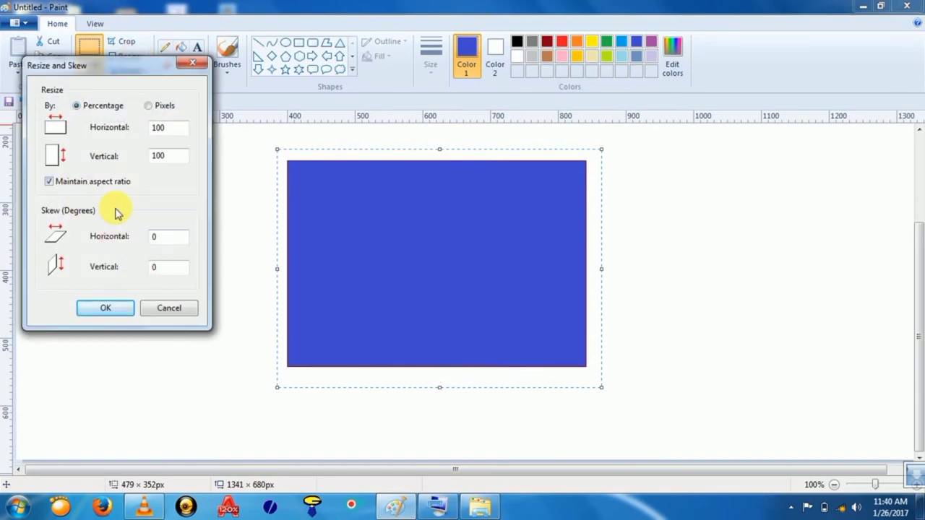
double_click(173, 237)
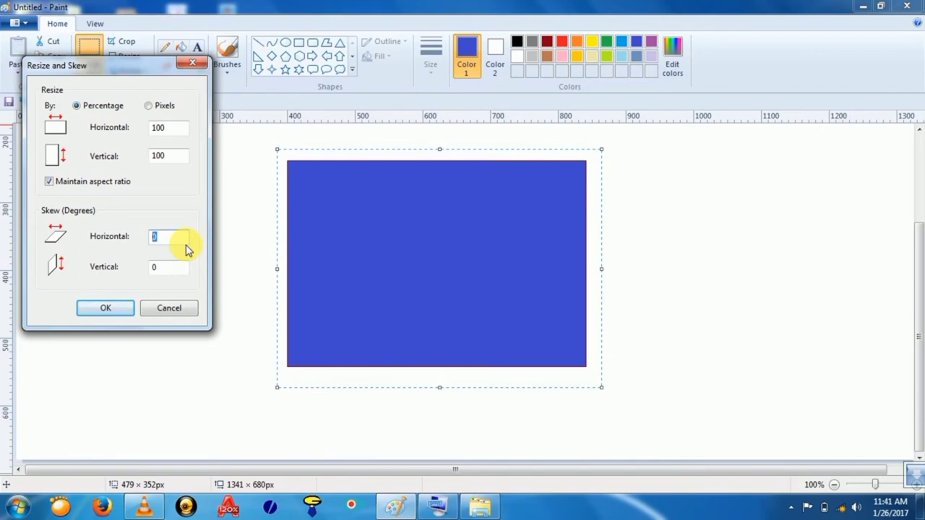
text(45)
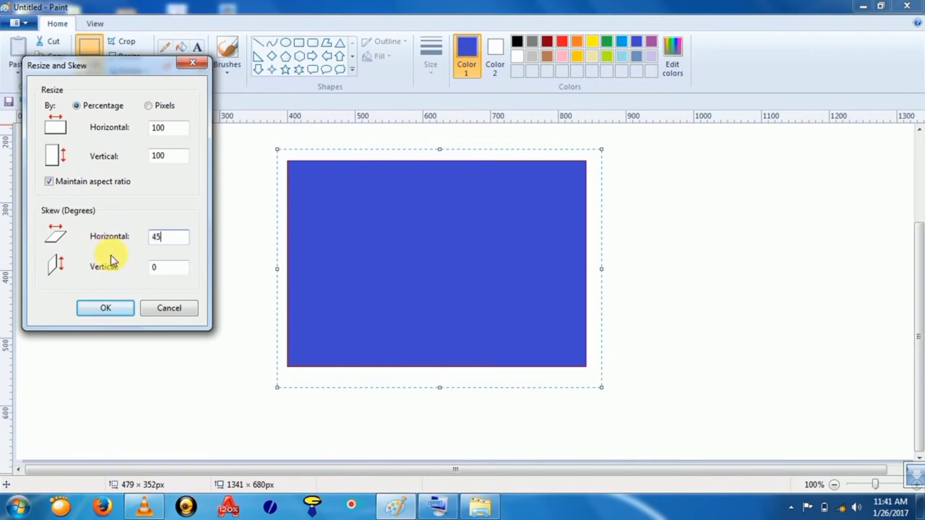
click(109, 308)
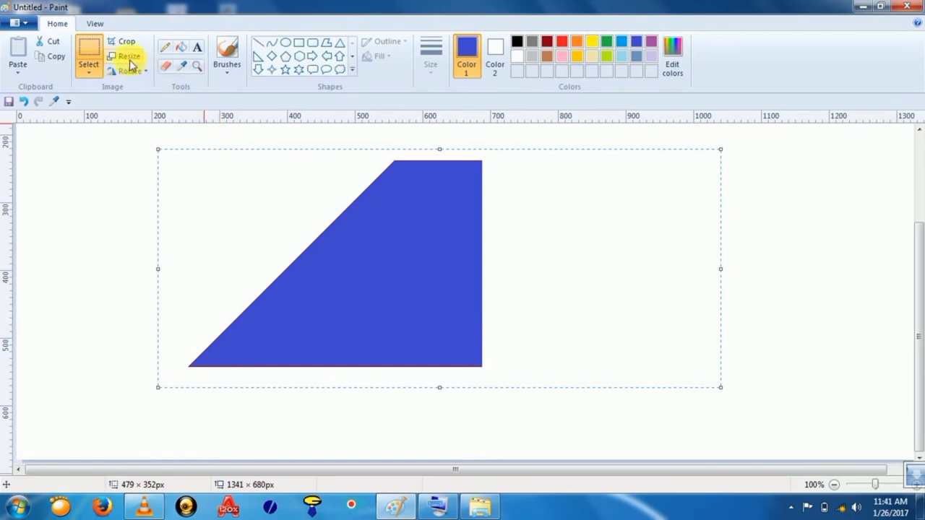
click(88, 68)
click(94, 195)
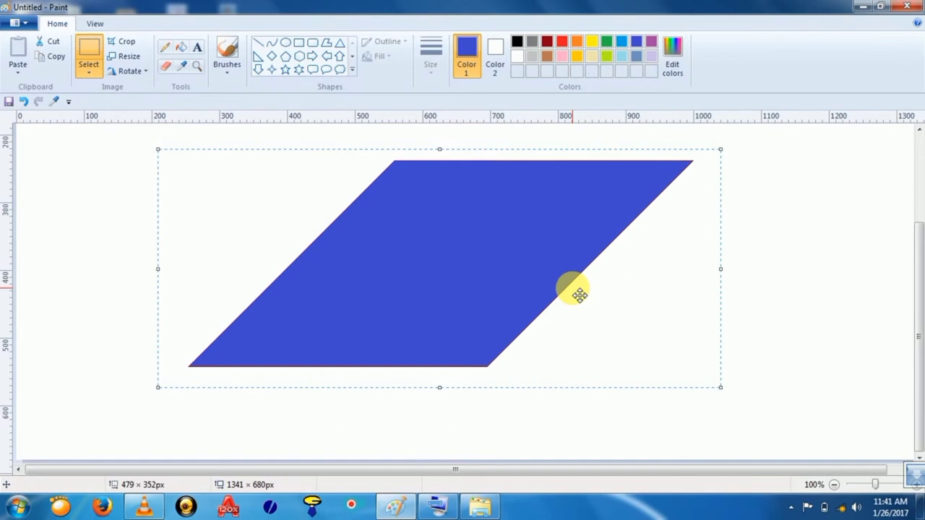
Step: Skew the selected blue parallelogram -45° horizontally
click(128, 57)
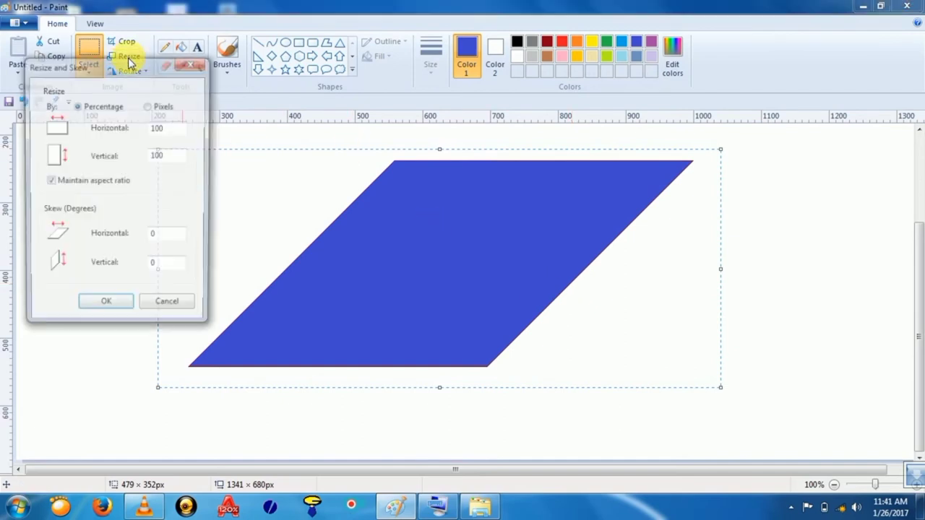
double_click(165, 238)
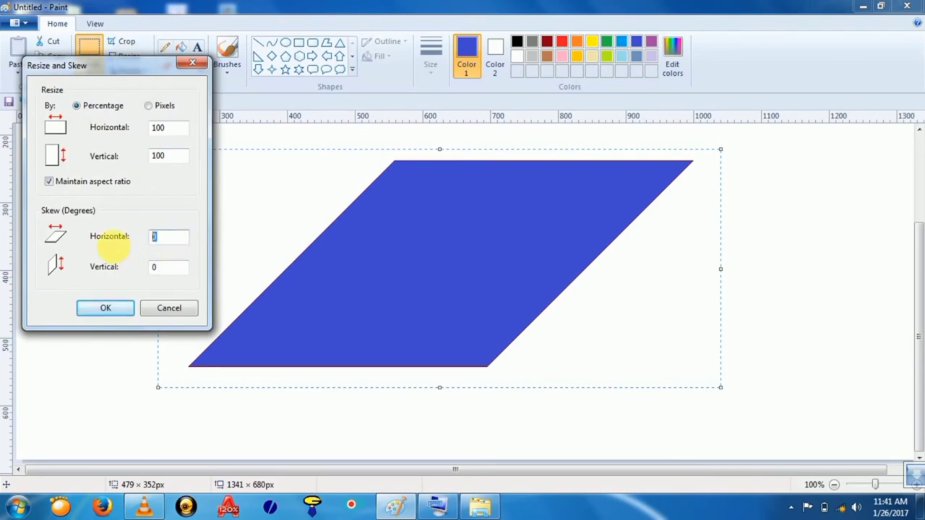
text(-45)
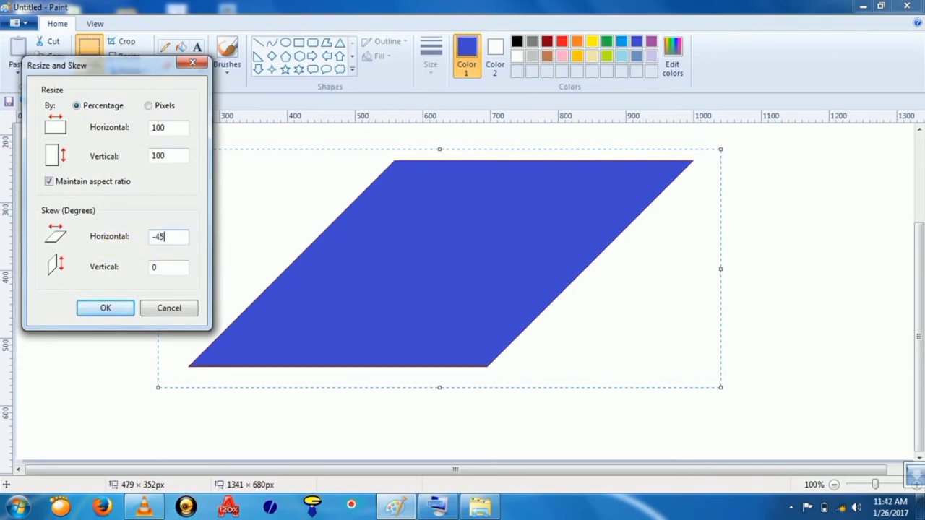
click(108, 310)
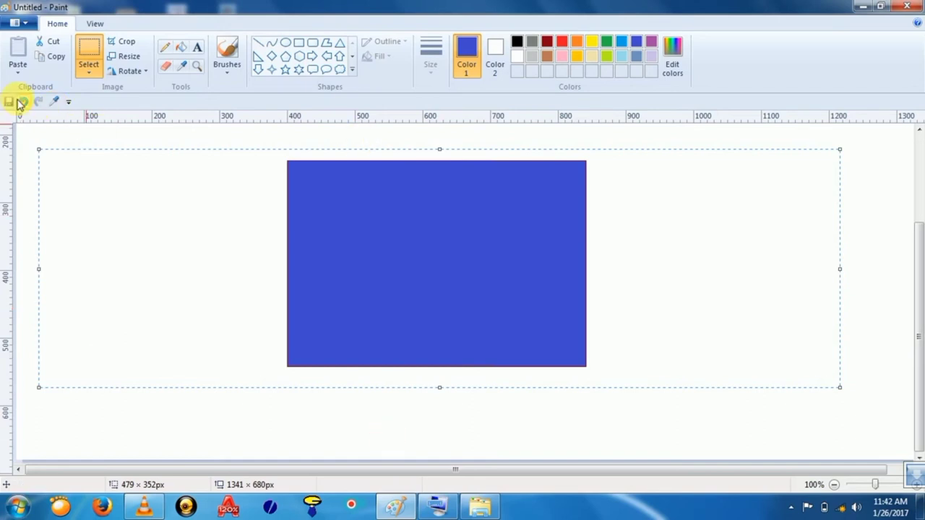
click(88, 78)
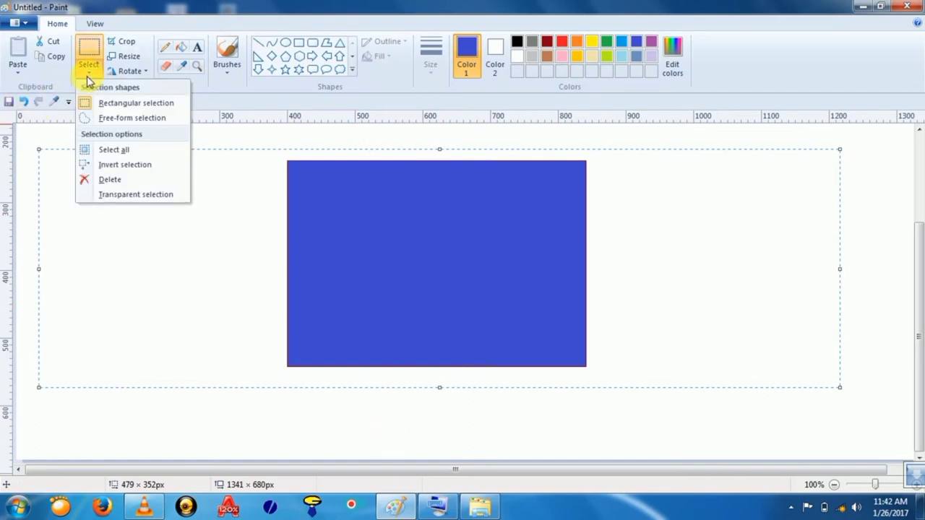
click(87, 71)
Step: Skew the selected blue rectangle 35° vertically
click(129, 57)
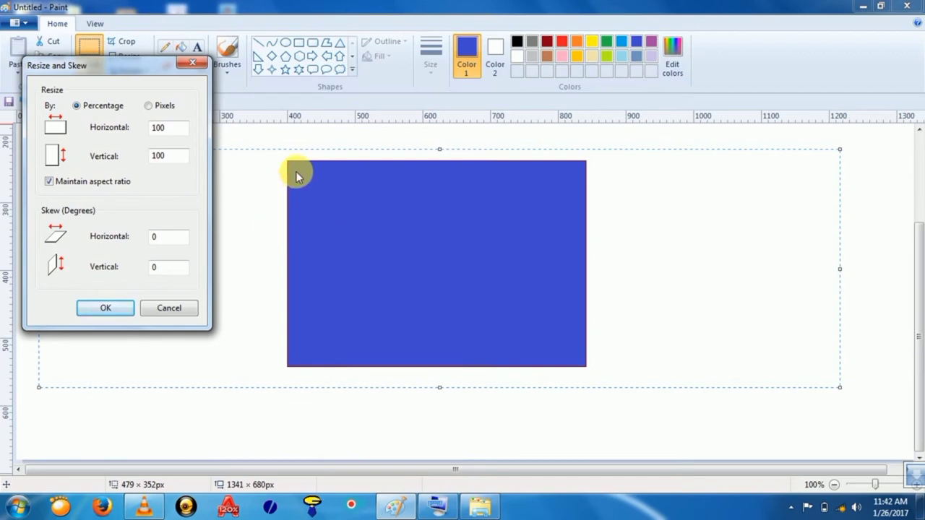
double_click(166, 266)
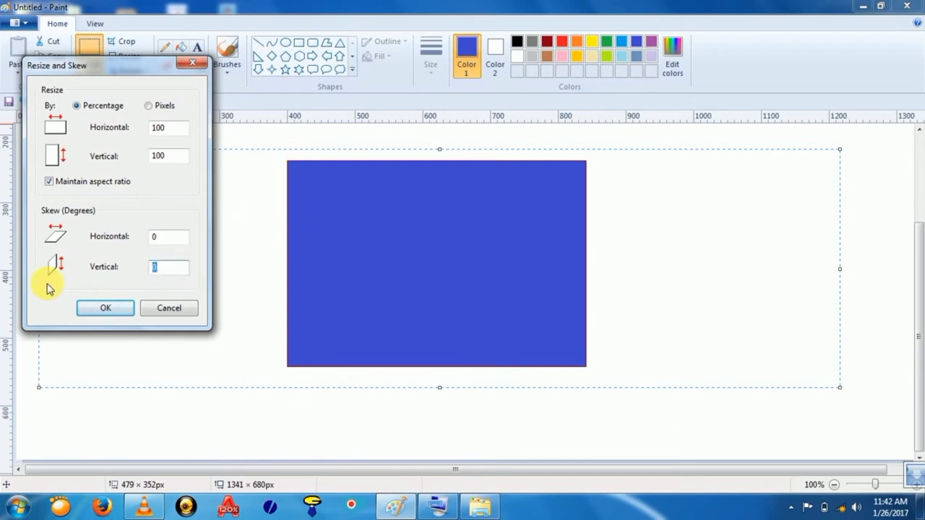
text(35)
click(104, 308)
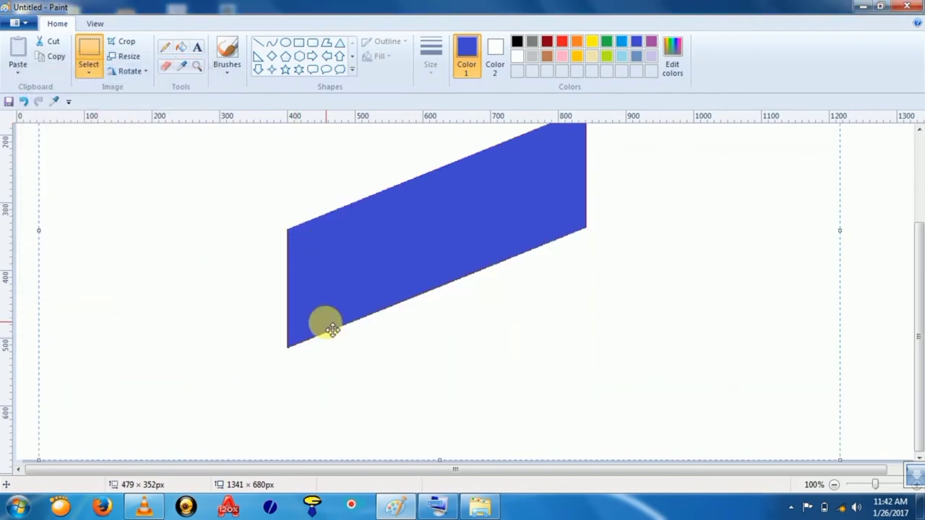
Step: Skew the selected blue shape -35° vertically
click(127, 57)
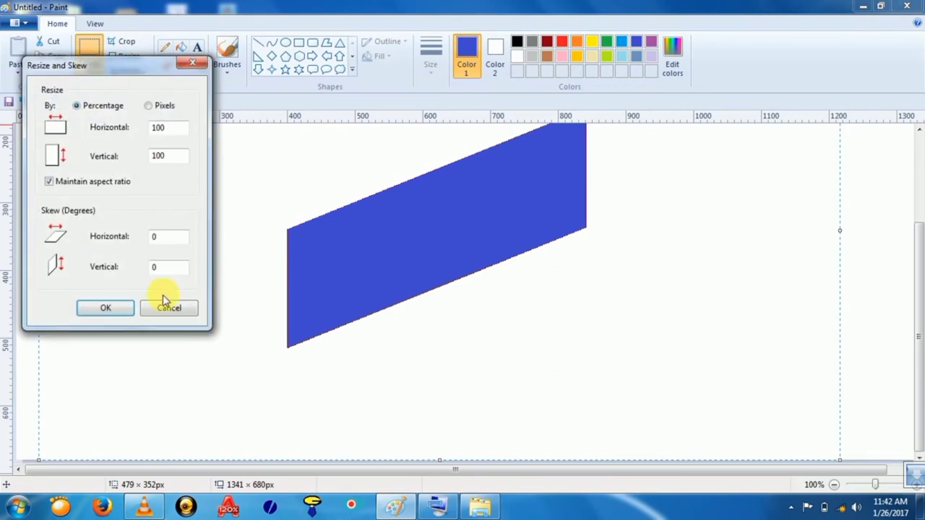
double_click(165, 271)
text(-35)
click(104, 309)
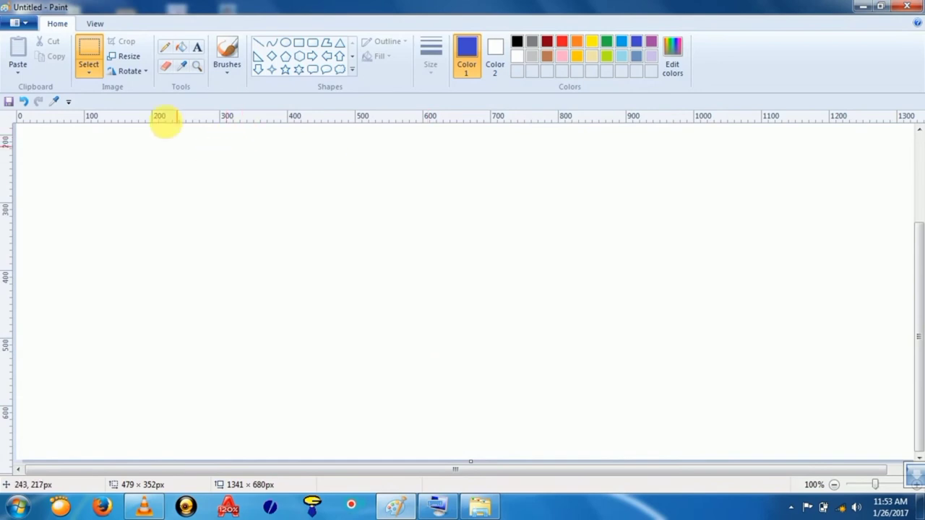
Step: Draw two crossing outlined rectangles on the empty canvas, one upright about 251 × 383 px and one wide about 640 × 130 px
click(139, 72)
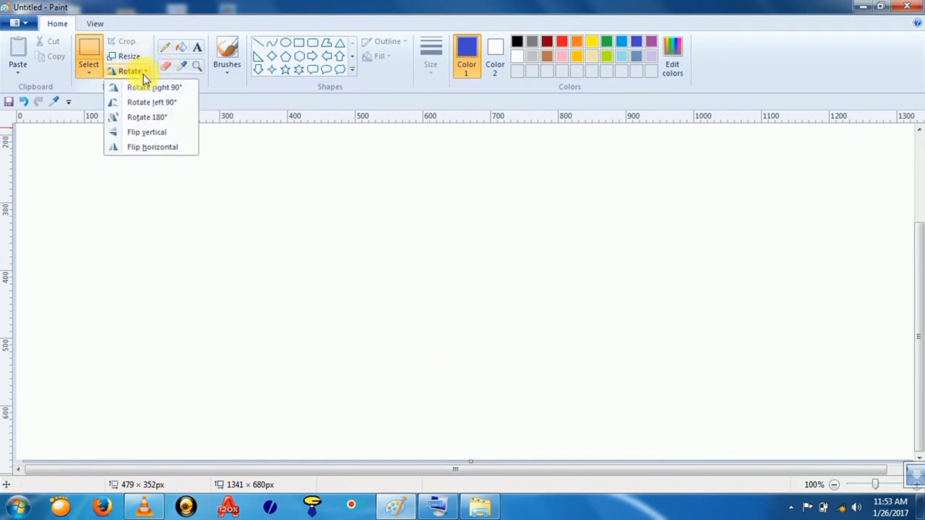
click(354, 296)
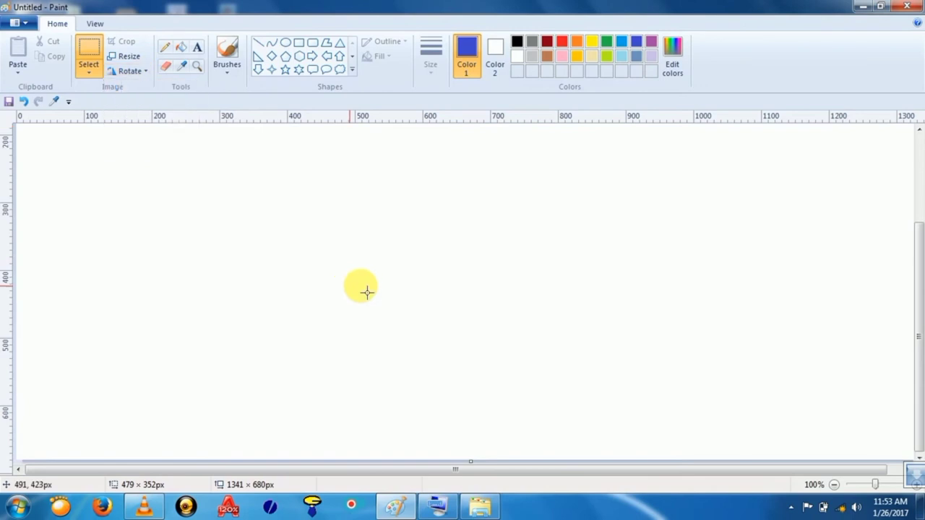
click(298, 42)
drag(325, 155, 329, 166)
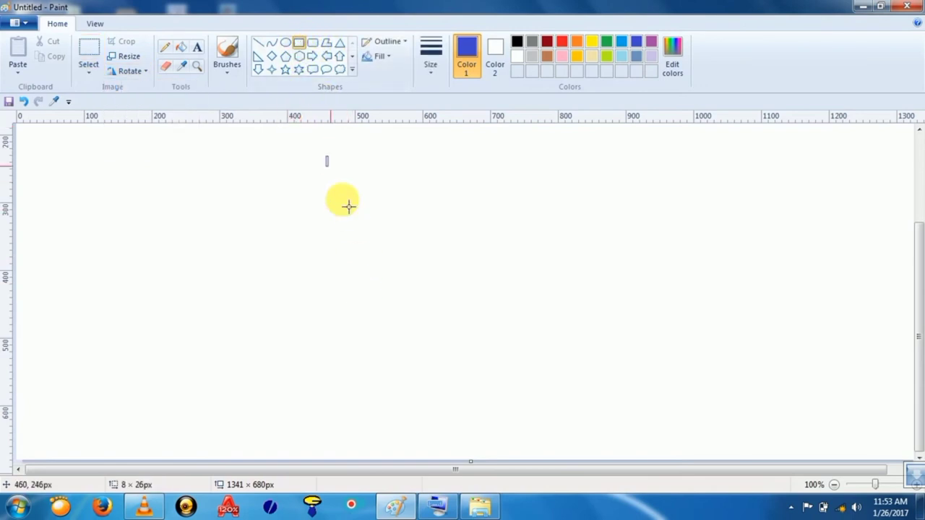
mouse_move(348, 207)
mouse_down()
mouse_move(440, 376)
mouse_move(496, 415)
mouse_up()
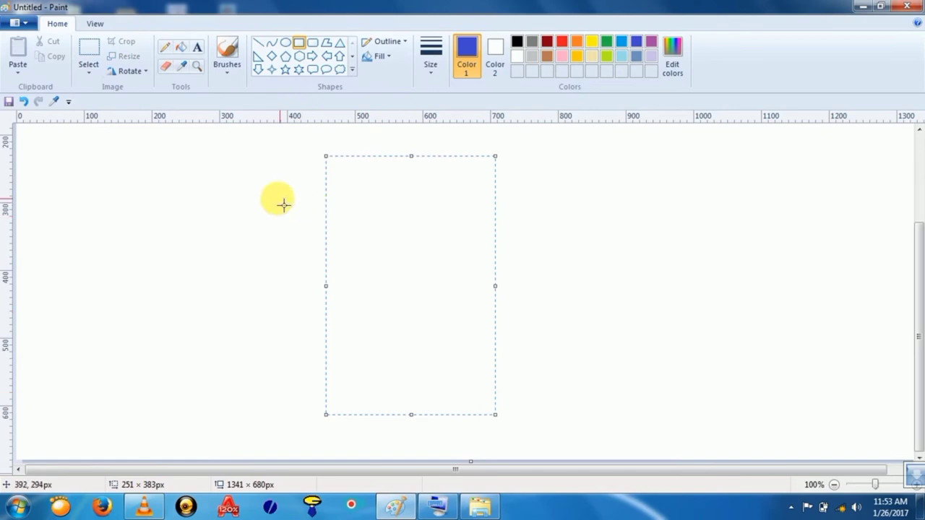
drag(221, 239, 654, 329)
click(609, 378)
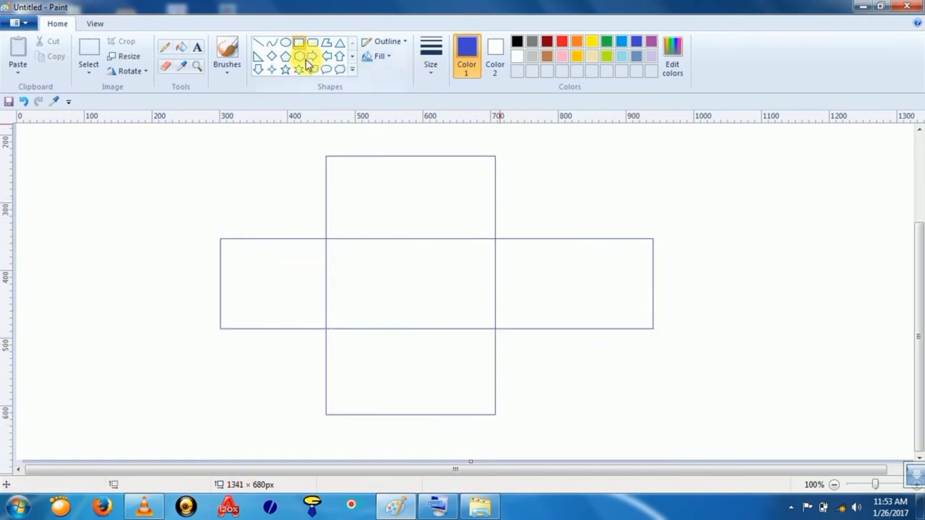
Step: Fill the cross's upper arm with dark red, lower arm with purple, left arm with red and right arm with green
click(181, 49)
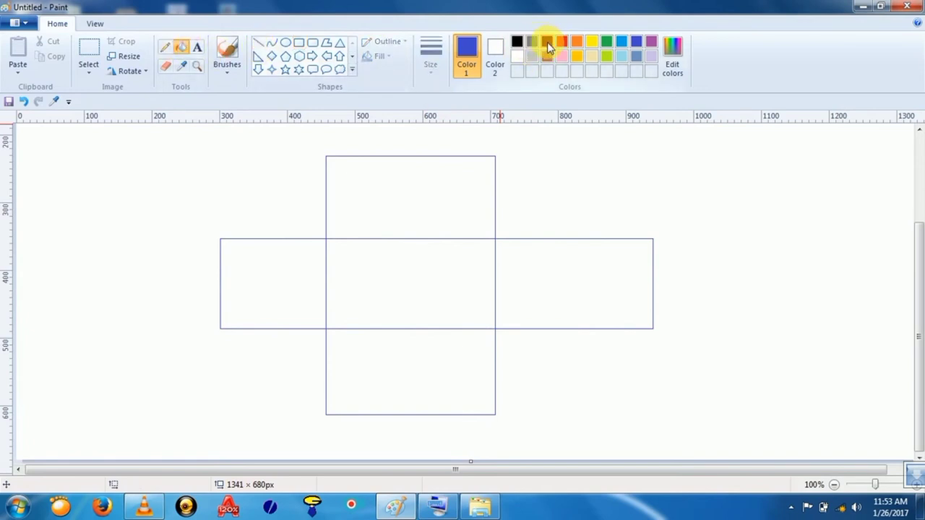
click(547, 42)
click(393, 206)
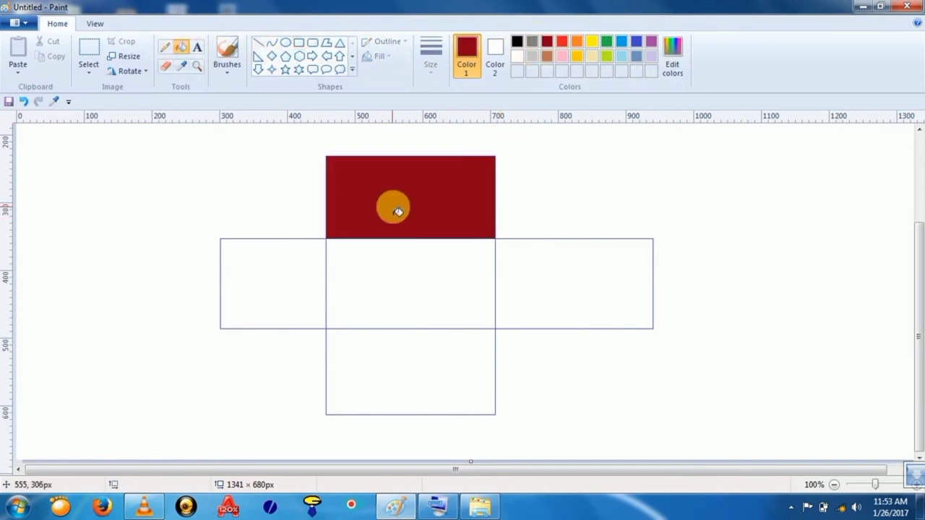
click(652, 42)
click(443, 357)
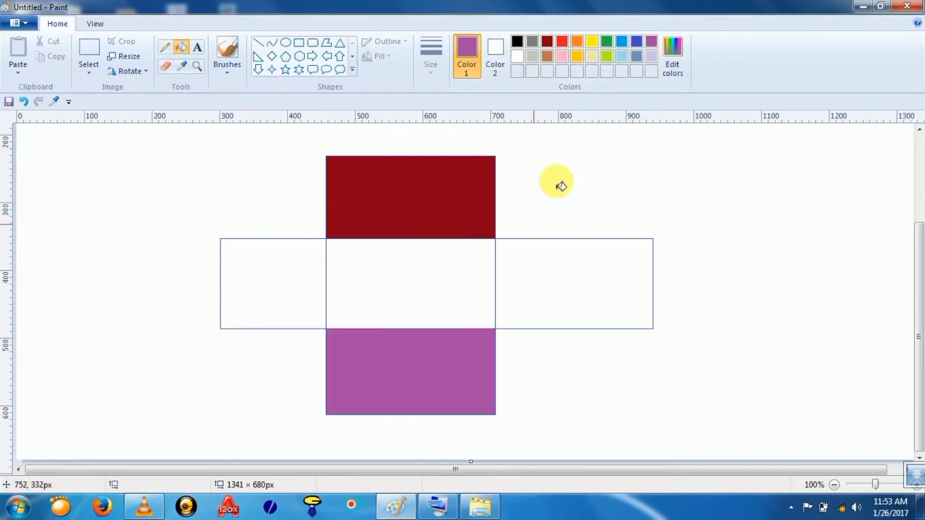
click(563, 42)
click(289, 283)
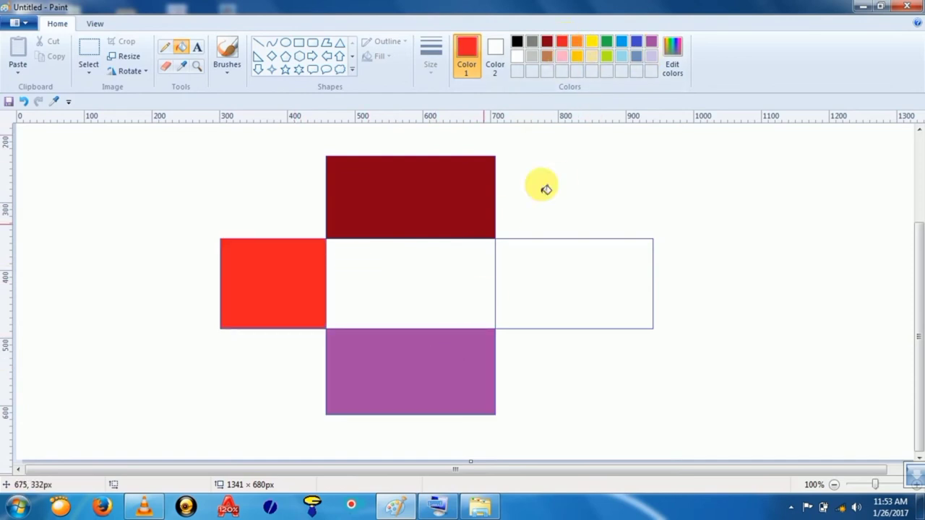
click(606, 45)
click(607, 282)
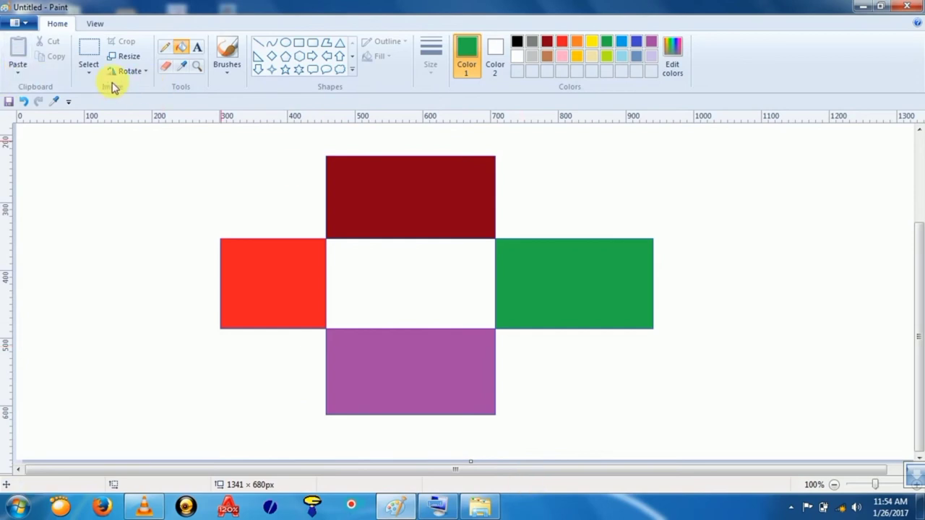
Step: Make a rectangular selection of about 793 × 439 px around the colored cross and turn on transparent selection
click(89, 66)
click(141, 101)
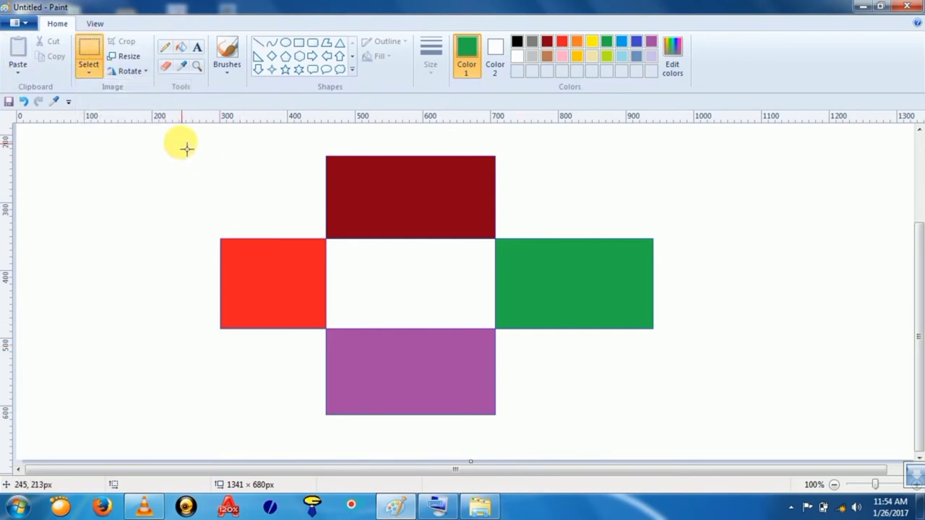
drag(152, 138, 688, 432)
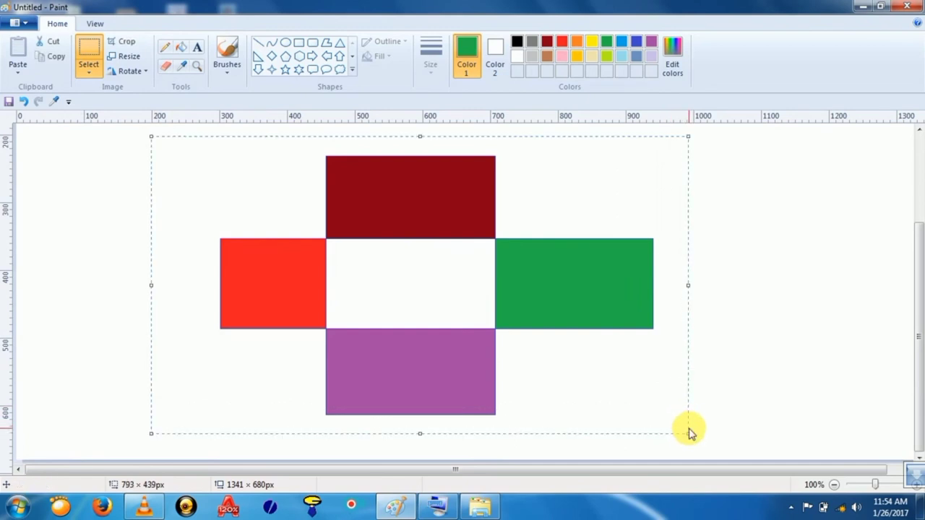
click(88, 75)
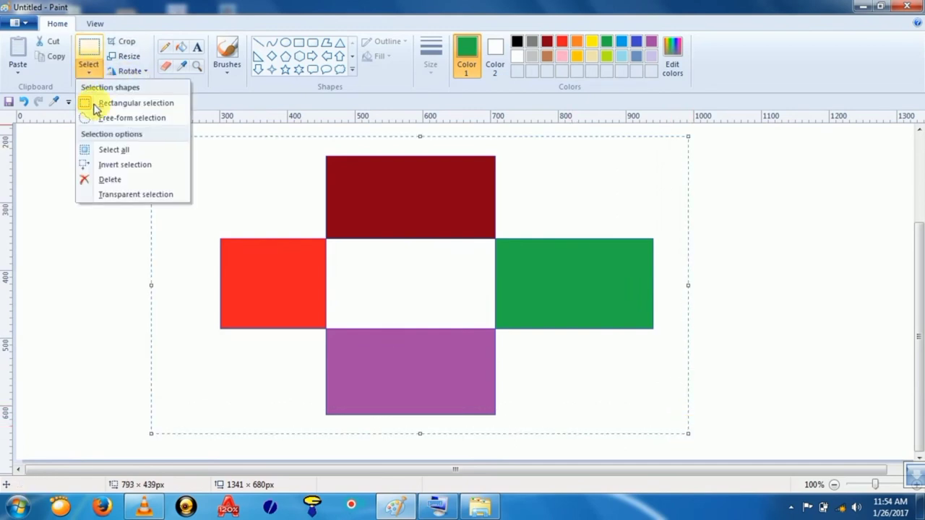
click(121, 196)
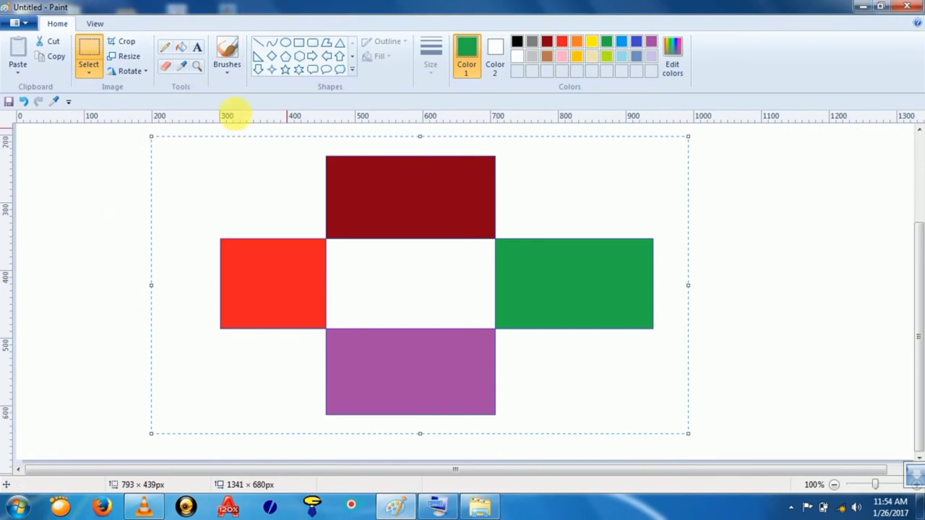
Step: Rotate the selected cross right 90° and turn off transparent selection
click(132, 72)
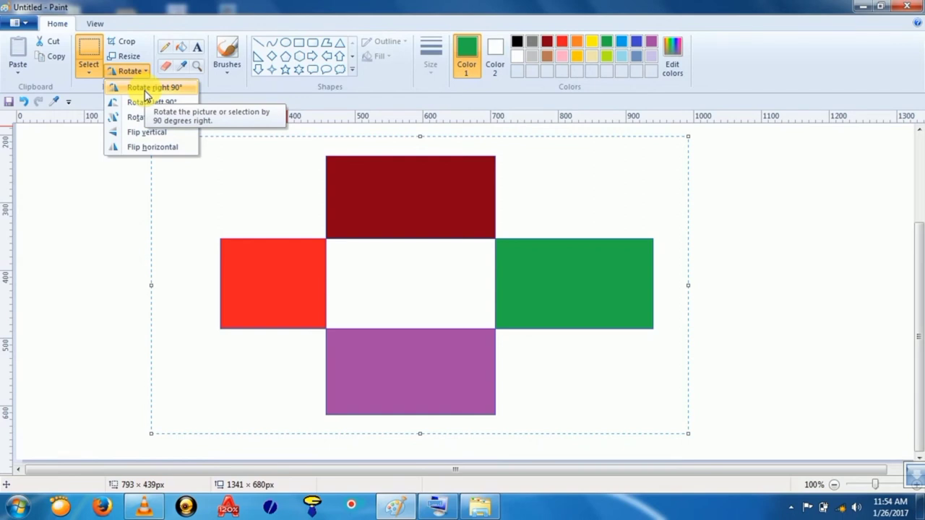
click(147, 87)
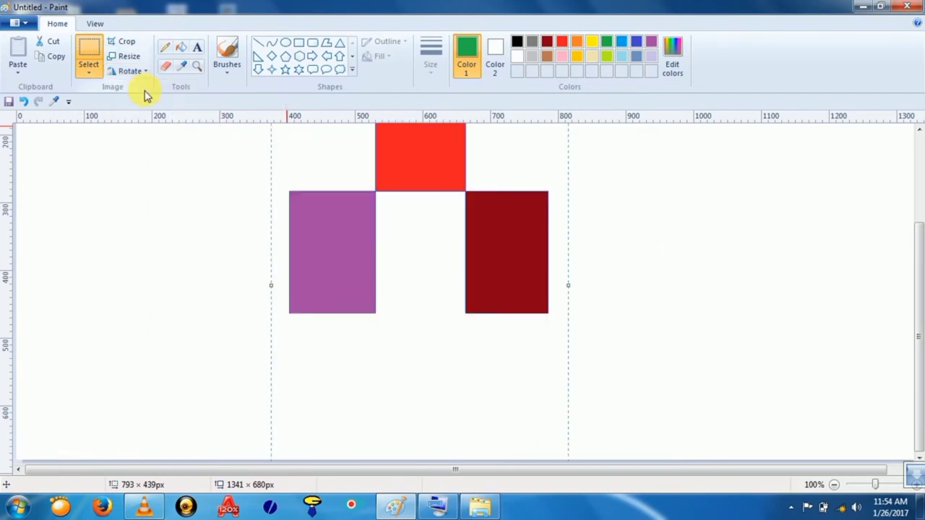
drag(915, 217, 912, 194)
click(89, 76)
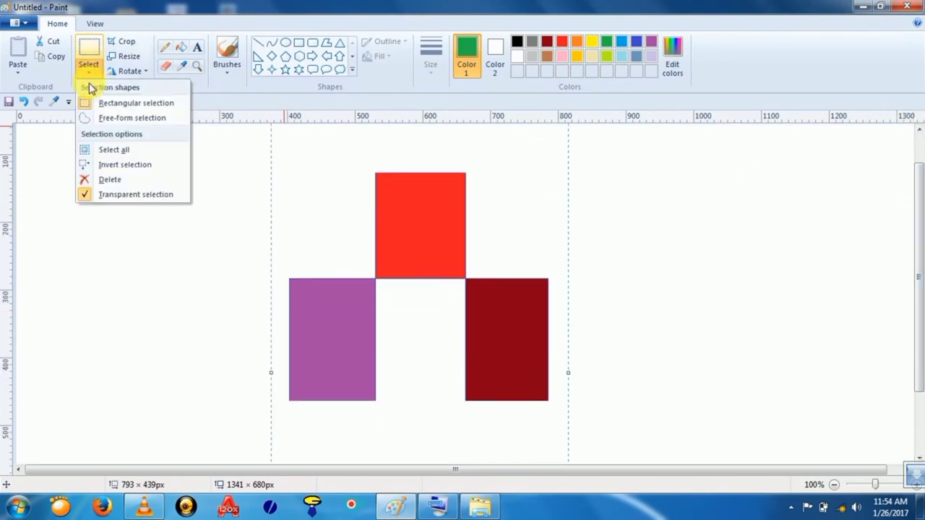
click(118, 194)
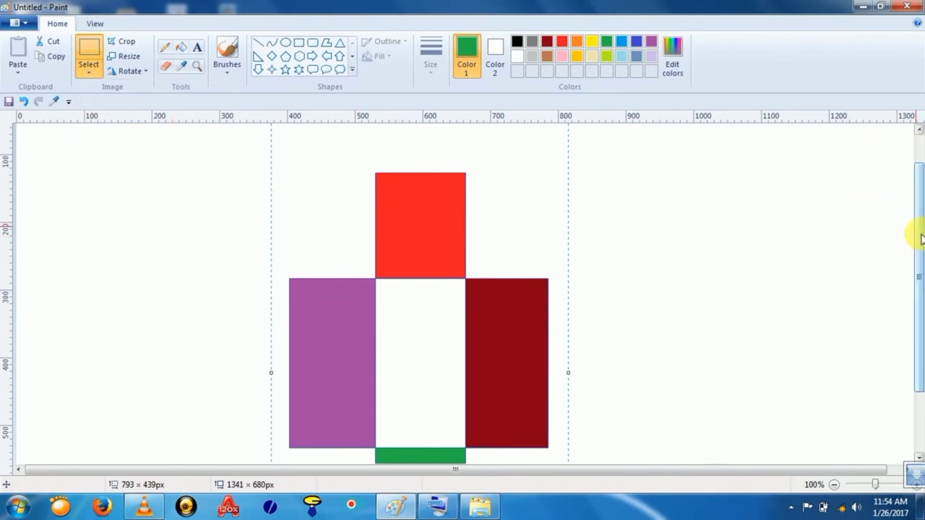
Step: Rotate the selected cross left 90°
mouse_move(920, 237)
mouse_down()
mouse_move(915, 310)
mouse_move(920, 240)
mouse_up()
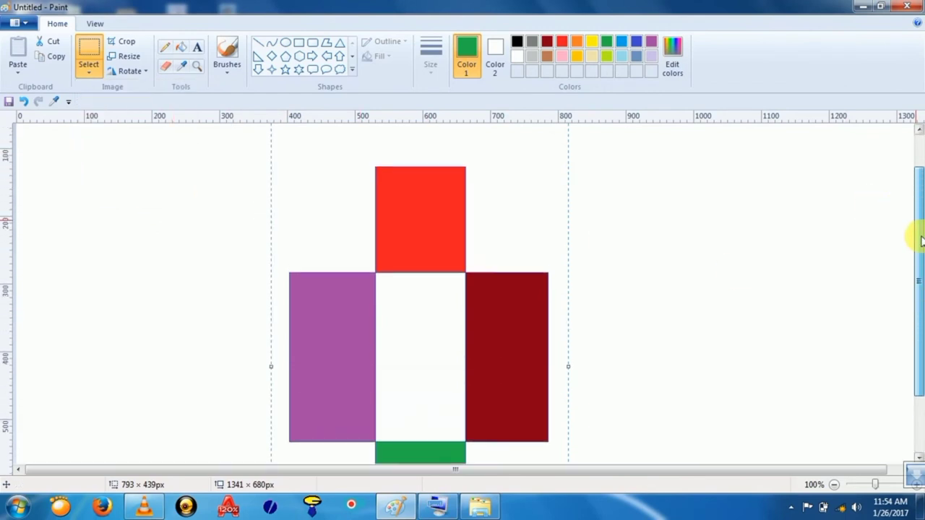
click(133, 71)
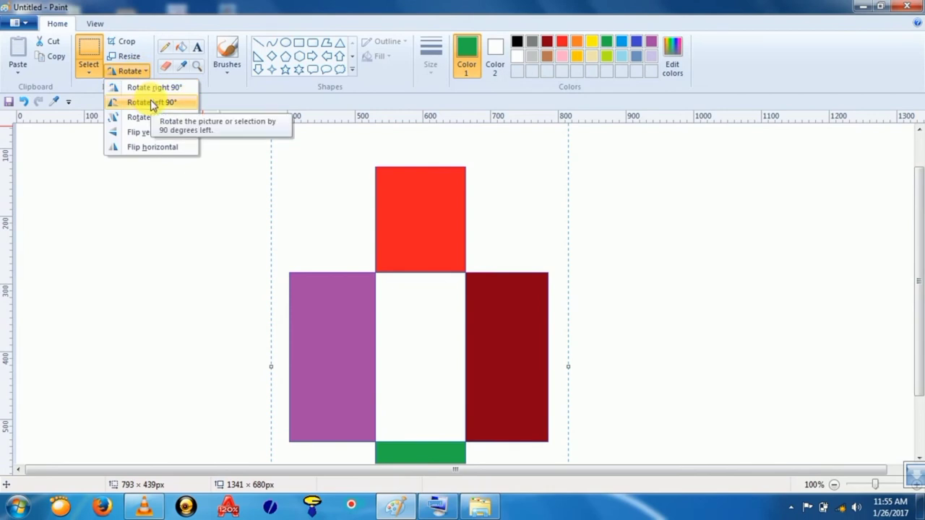
click(152, 102)
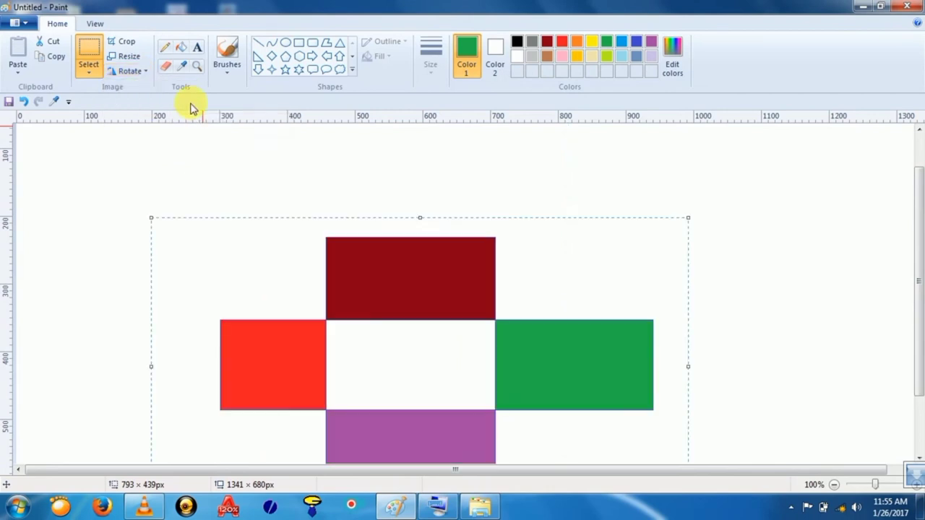
Step: Rotate the selected cross 180° and flip it vertically
drag(923, 204, 919, 239)
click(133, 74)
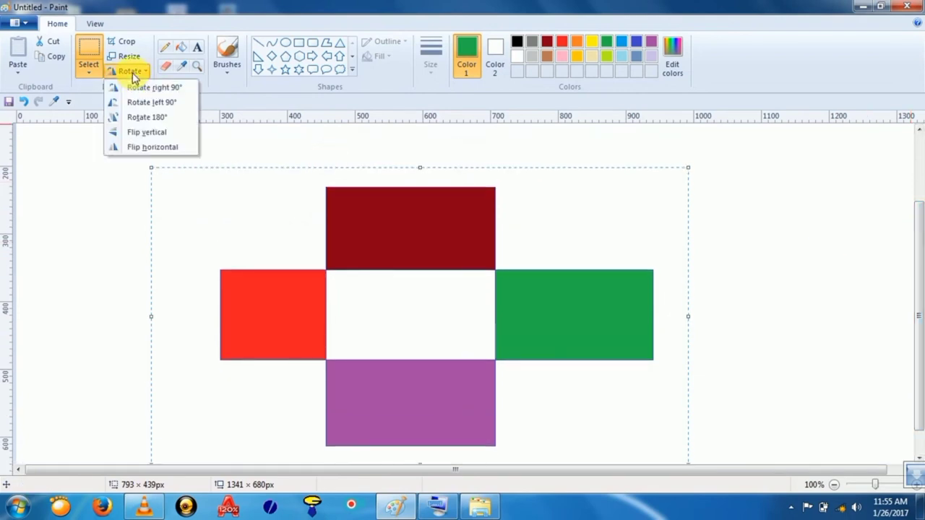
click(149, 122)
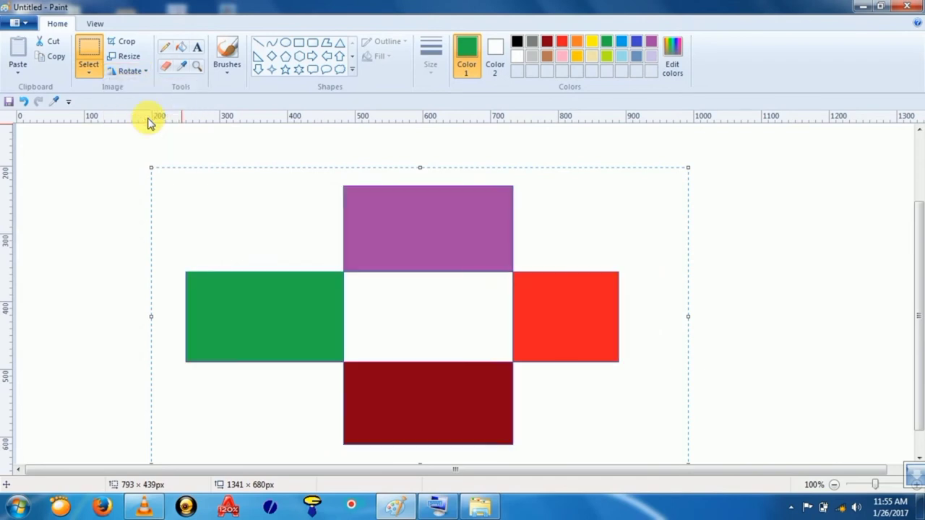
click(130, 73)
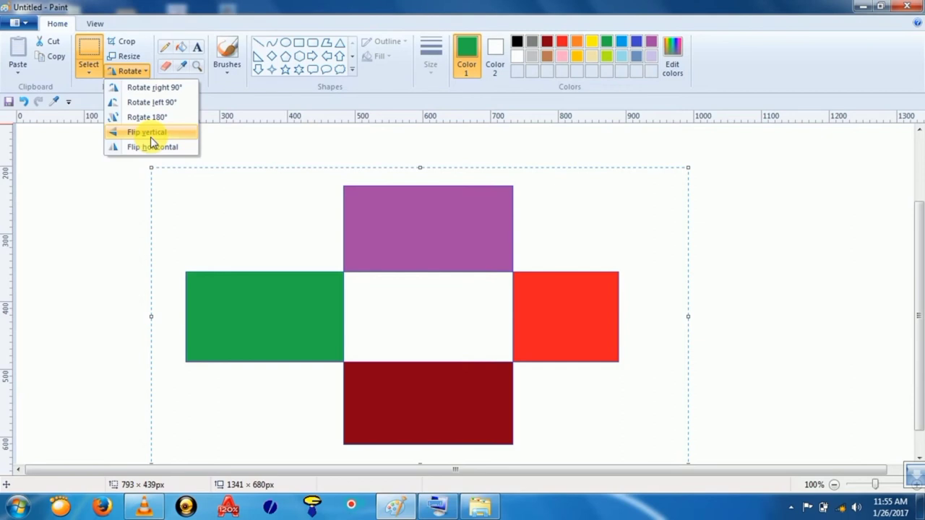
click(148, 132)
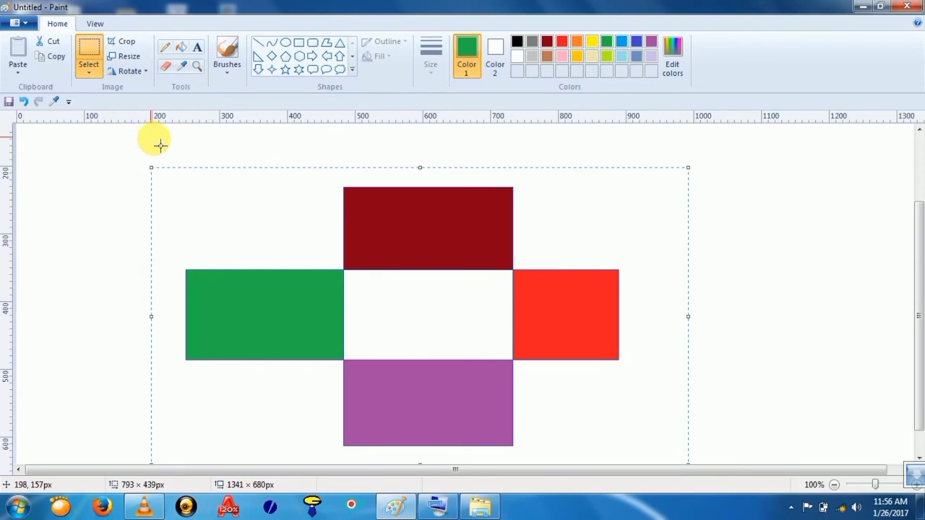
Step: Flip the selected cross horizontally, then delete it from the canvas
click(128, 72)
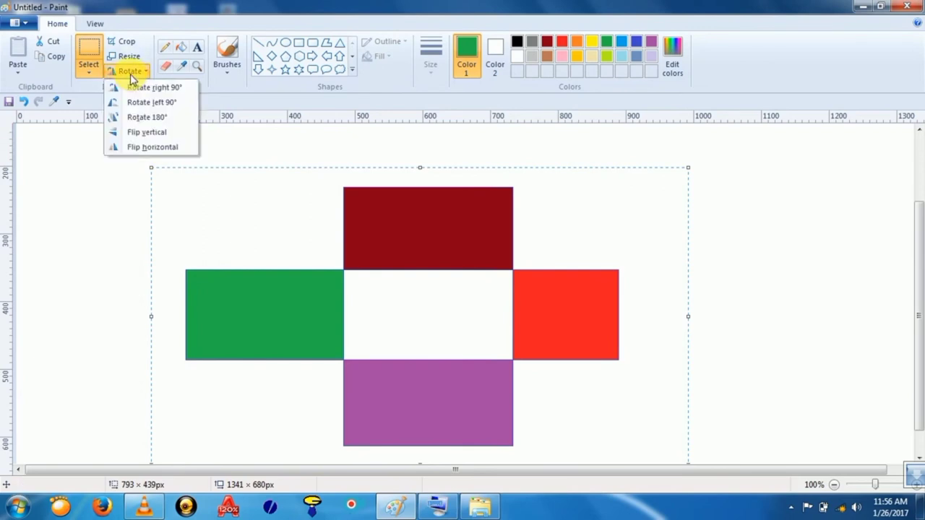
click(129, 148)
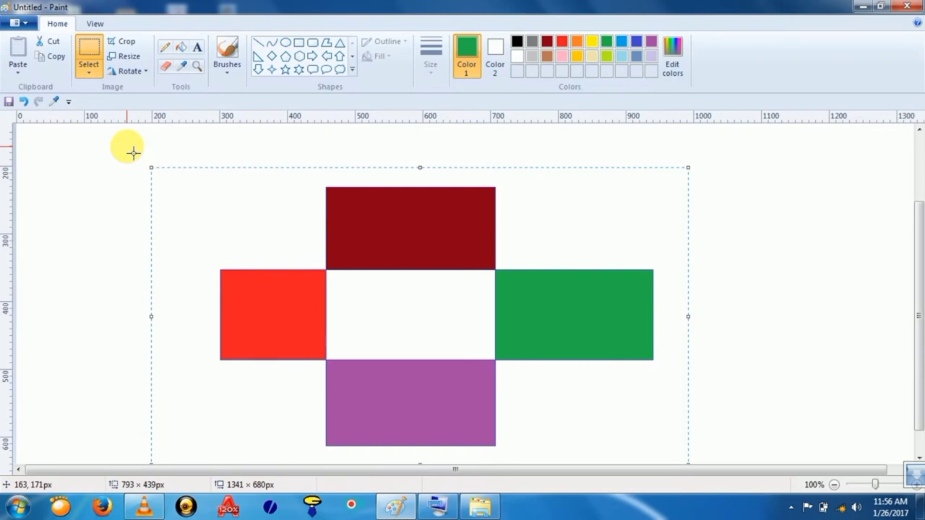
key(Delete)
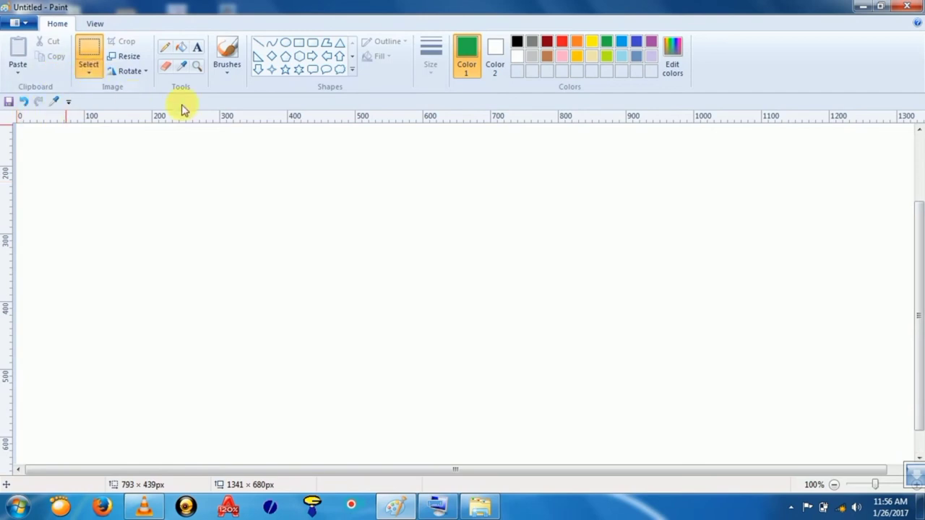
click(22, 71)
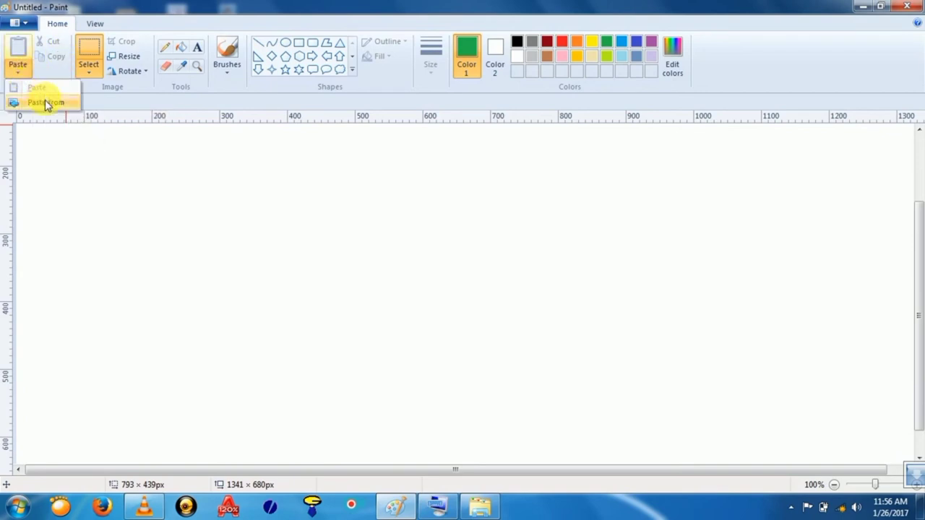
click(22, 71)
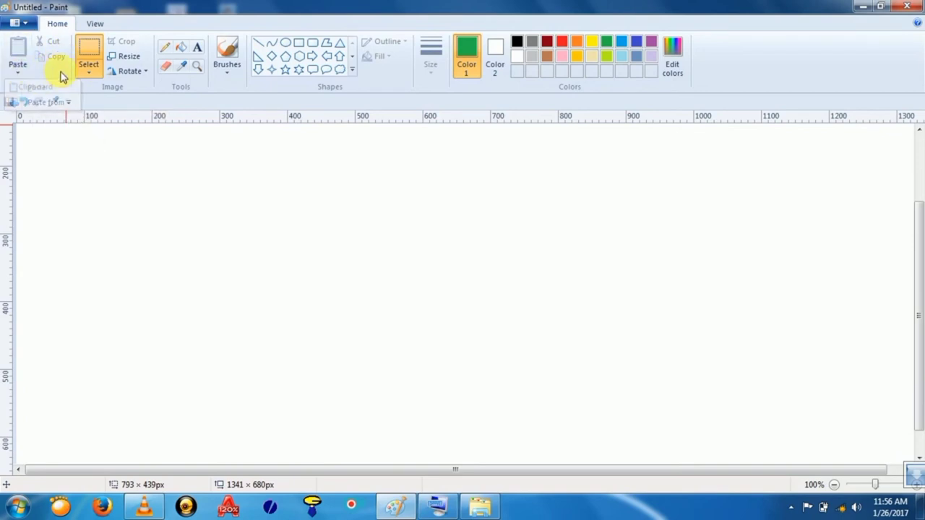
Step: Draw a large, nearly circular ellipse near the middle of the canvas and fill it with indigo blue
click(287, 46)
drag(325, 159, 542, 391)
click(611, 321)
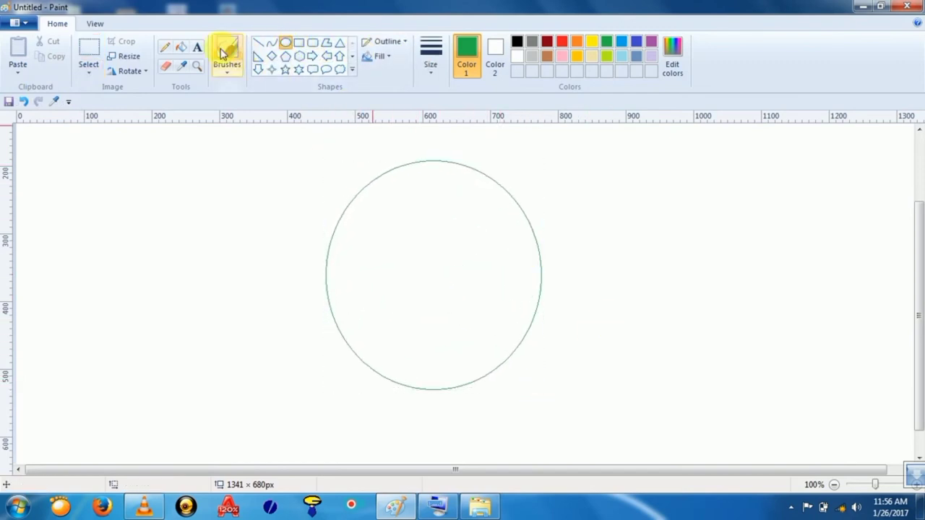
click(183, 49)
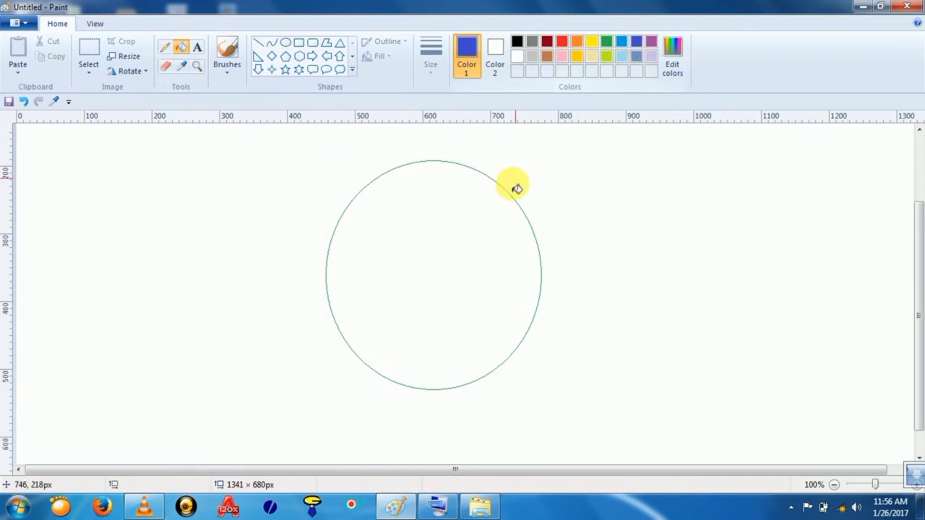
click(412, 260)
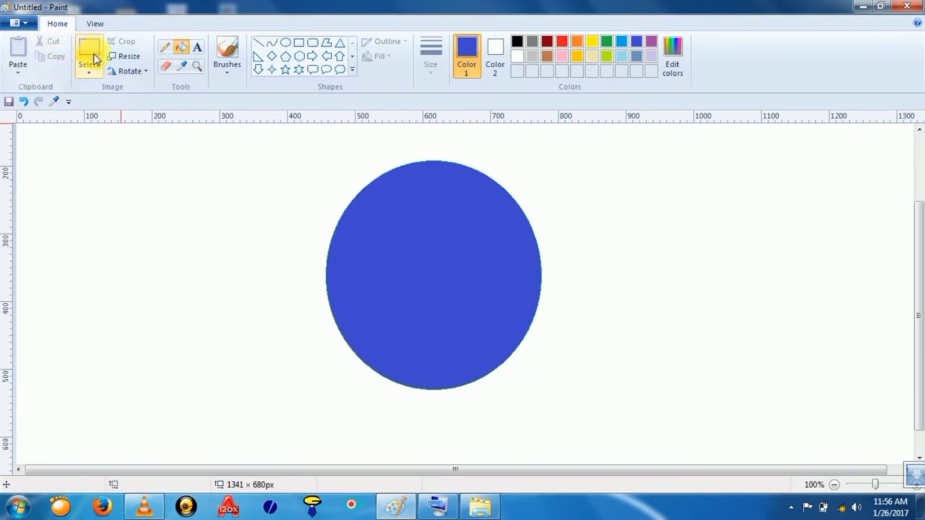
Step: Make a rectangular selection of about 421 × 376 px around the blue circle and cut it
click(90, 58)
click(398, 199)
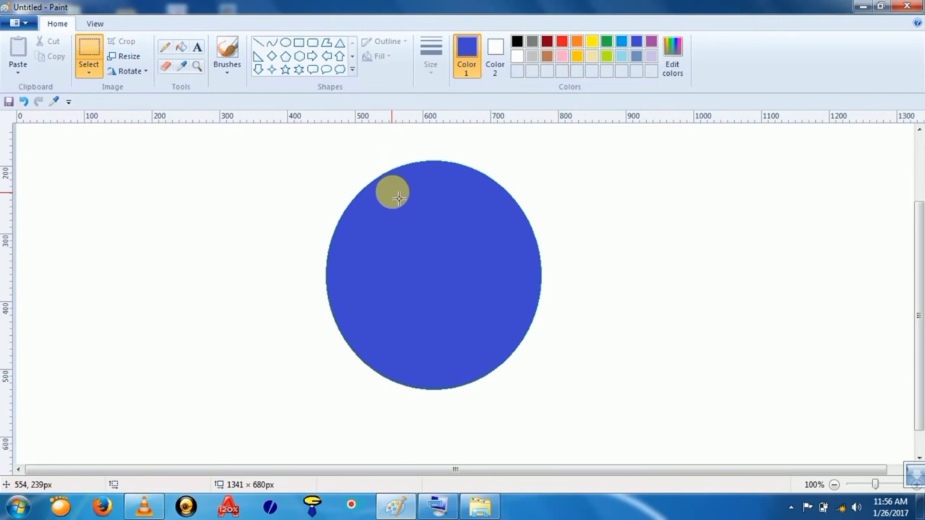
drag(301, 150, 586, 404)
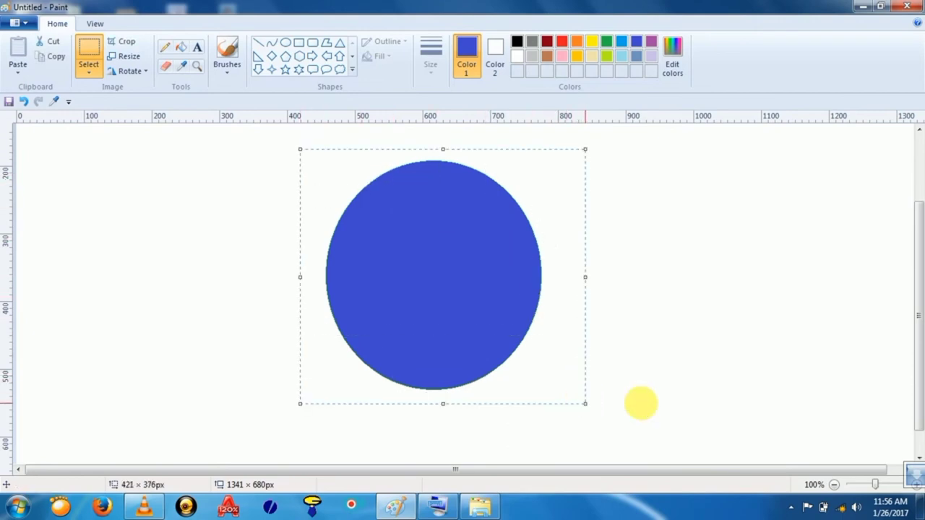
click(52, 46)
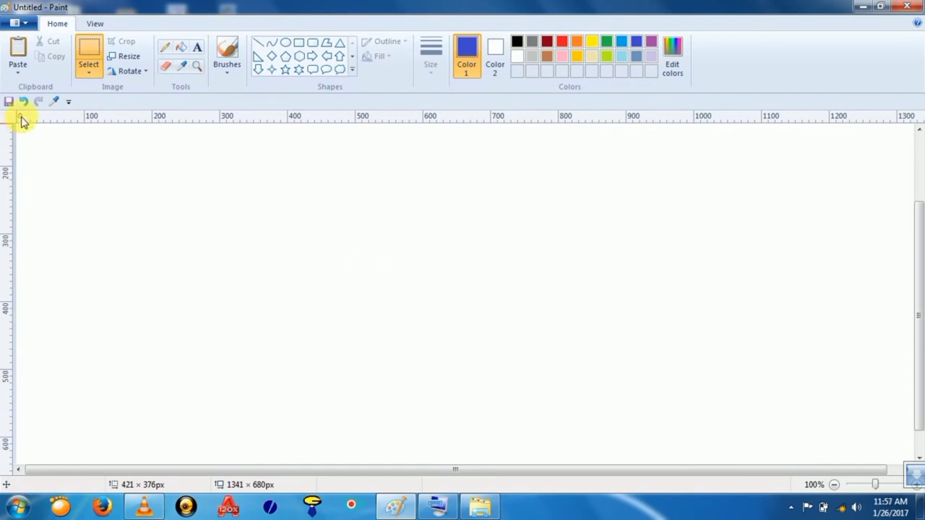
Step: Paste the cut circle four times, moving each copy so that it overlaps the earlier ones
click(18, 54)
drag(122, 159, 401, 212)
click(13, 52)
drag(134, 227, 377, 269)
click(18, 54)
drag(103, 197, 367, 249)
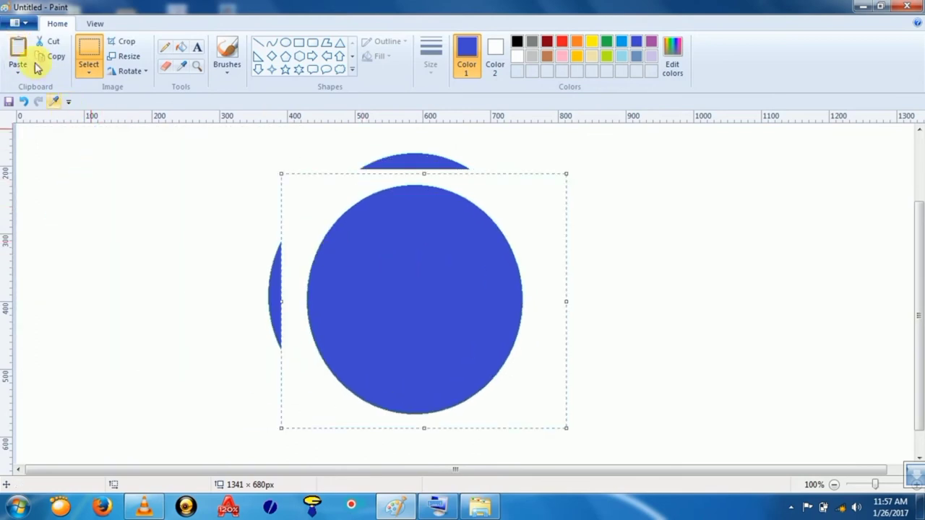
click(18, 54)
drag(149, 238, 519, 259)
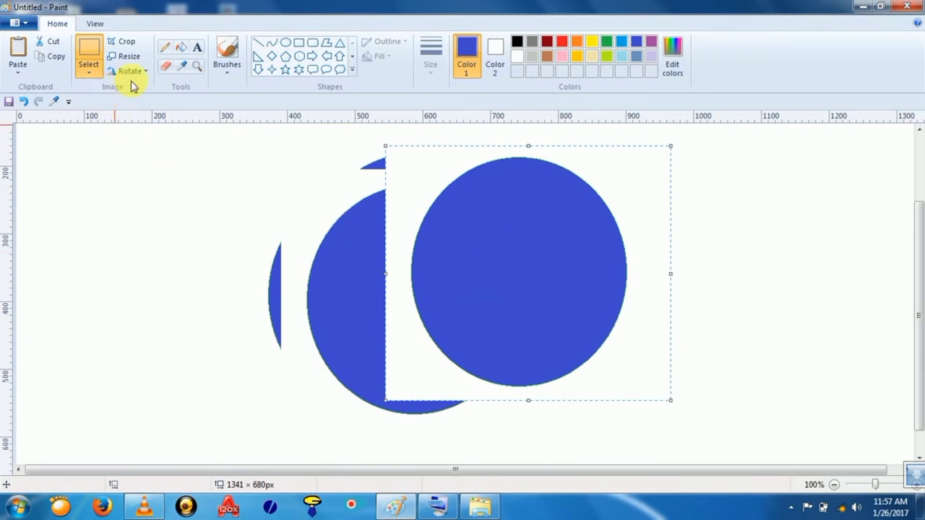
Step: Turn on transparent selection and move the last pasted circle clear of the overlapping copies, toward the canvas's right side
click(88, 72)
click(134, 195)
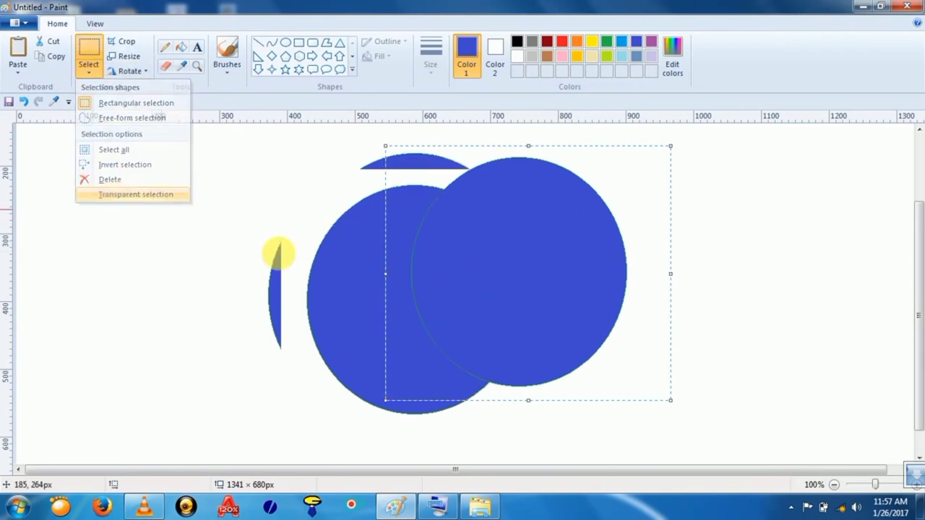
drag(587, 347, 684, 351)
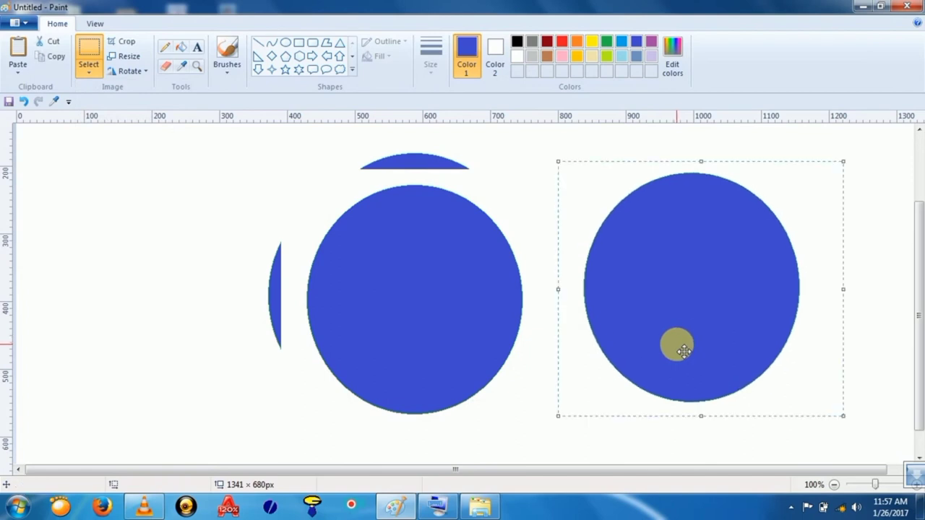
Step: Select an area of about 489 × 482 px around the overlapping circle pieces and delete it
click(238, 158)
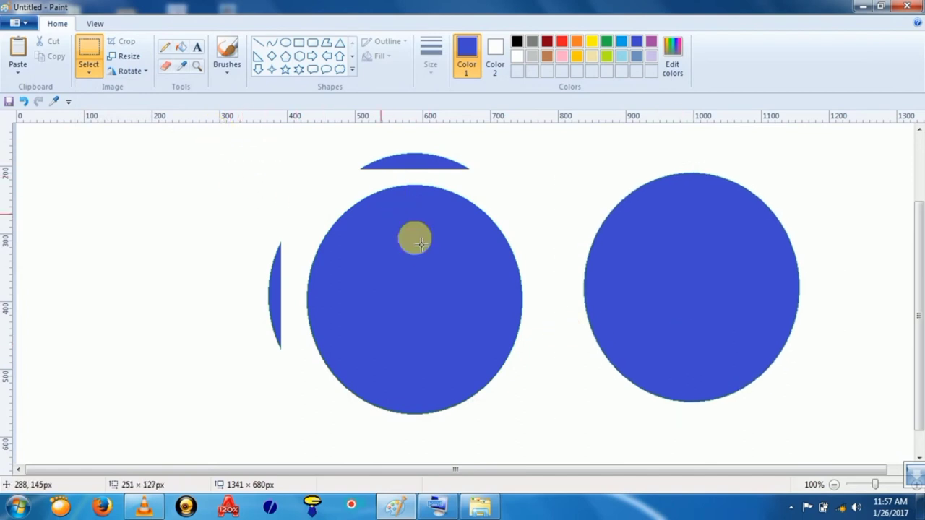
drag(211, 129, 543, 456)
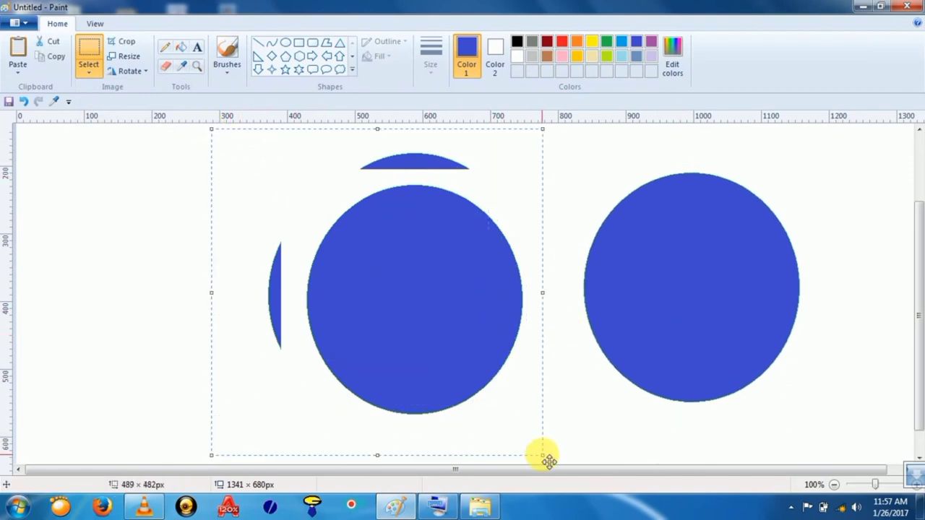
key(Delete)
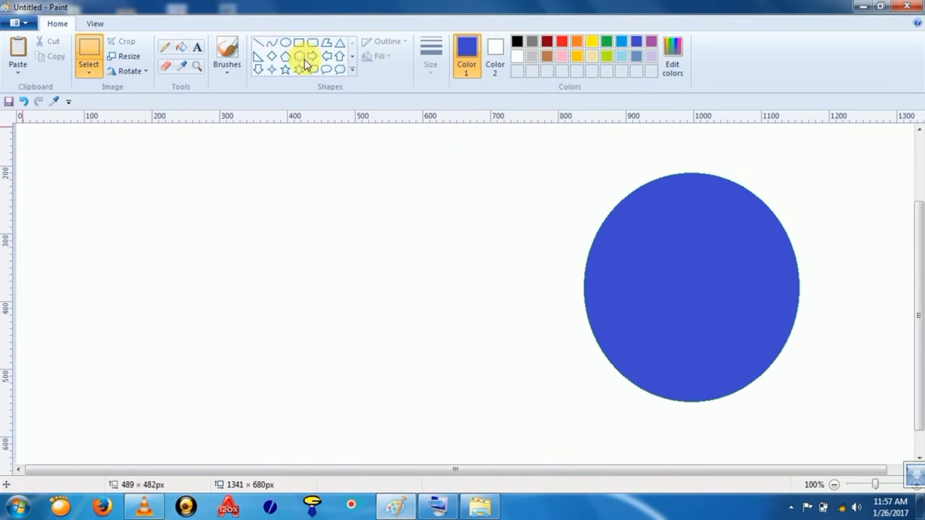
Step: Copy the remaining circle with a selection of about 420 × 426 px and paste two copies beside it to form a row
drag(546, 145, 831, 433)
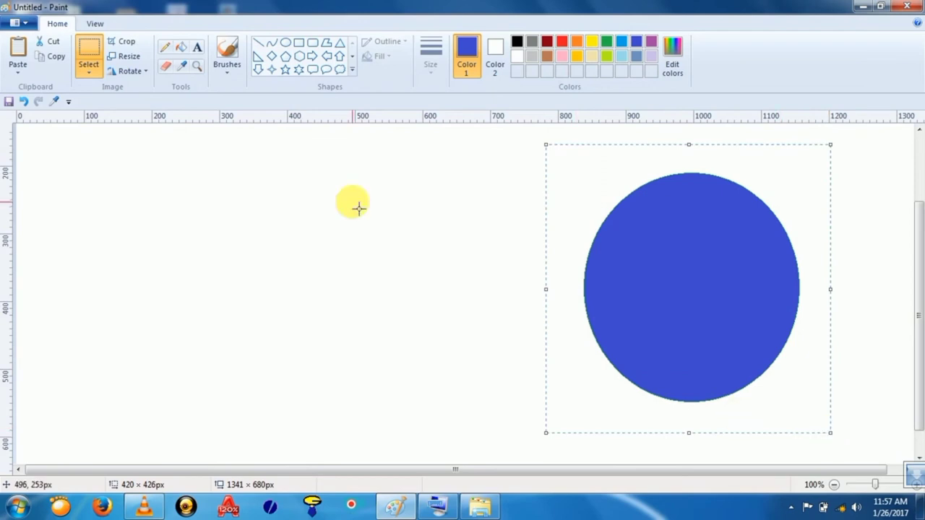
click(57, 64)
click(17, 52)
click(383, 274)
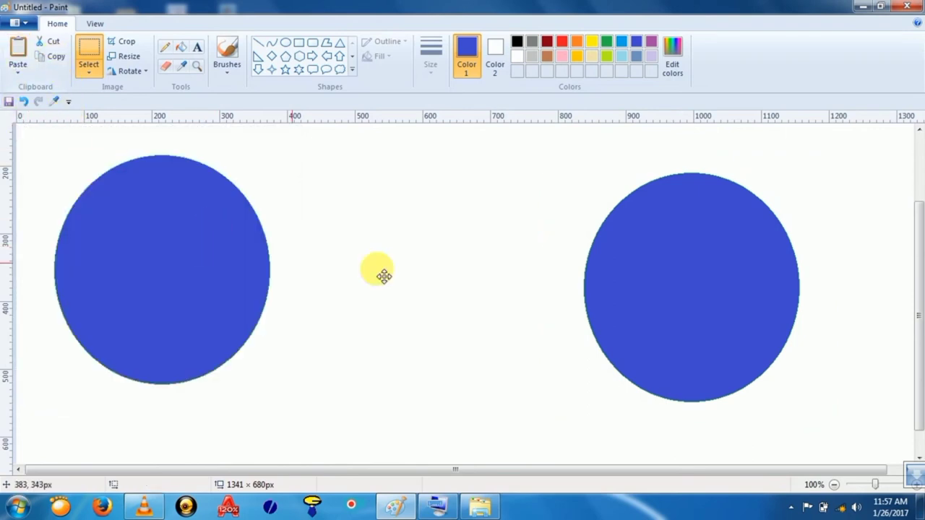
drag(383, 274, 411, 258)
click(17, 52)
drag(159, 221, 199, 262)
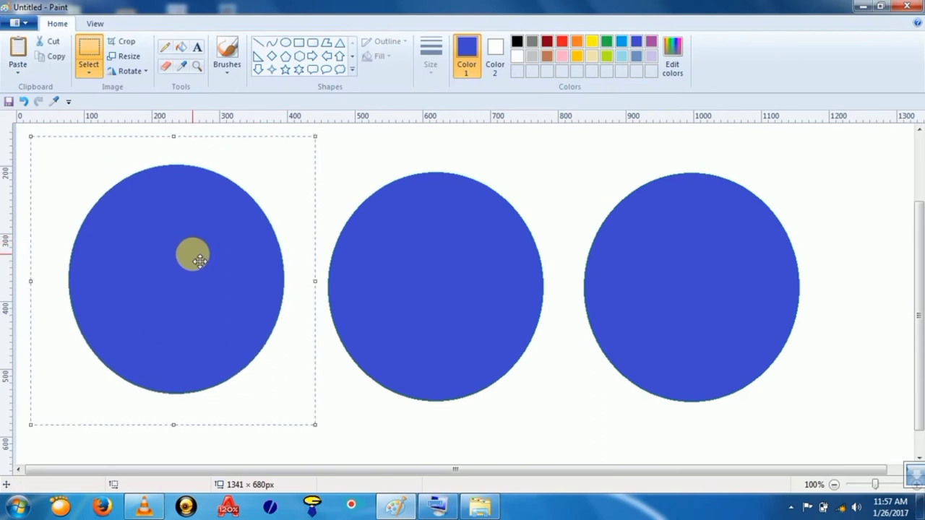
Step: Deselect the last pasted circle and clear the canvas by selecting and deleting everything
click(597, 200)
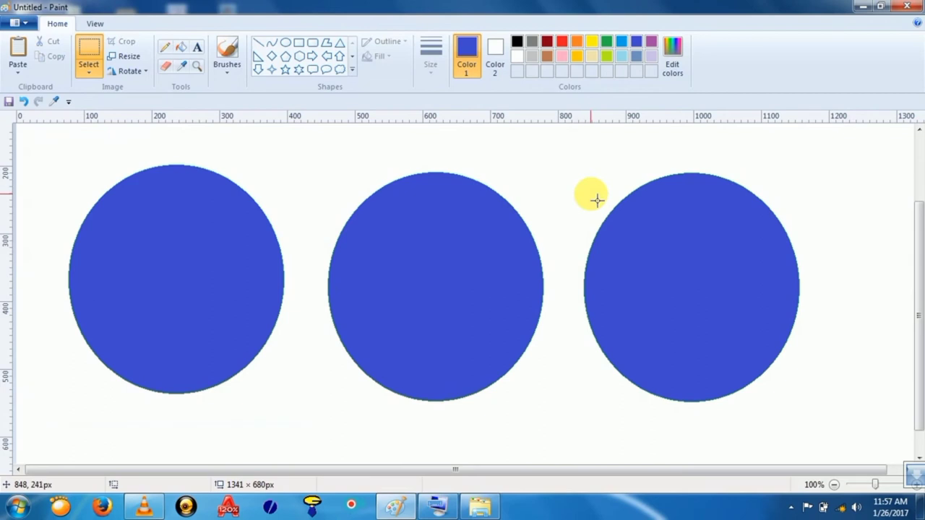
key(ctrl+a)
key(Delete)
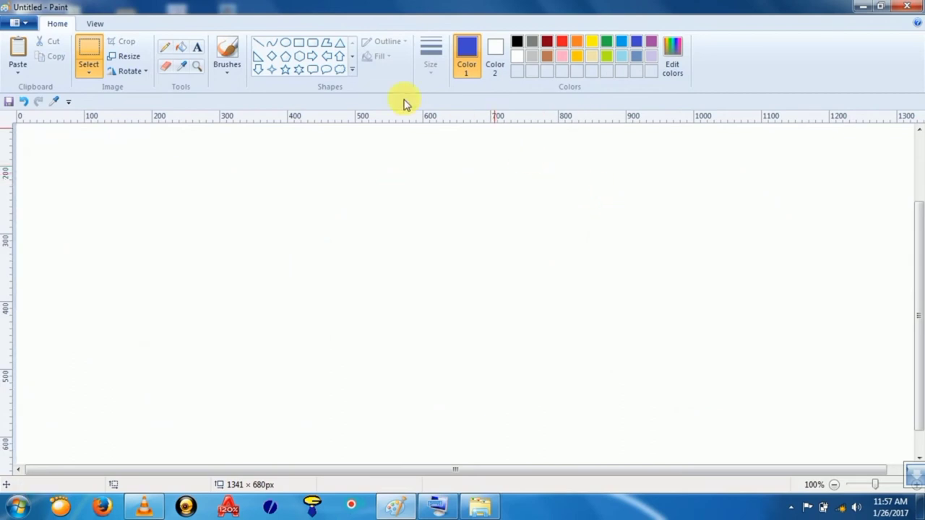
Step: Draw a small rectangle on the canvas's left side and a wider rounded rectangle near its middle
click(299, 44)
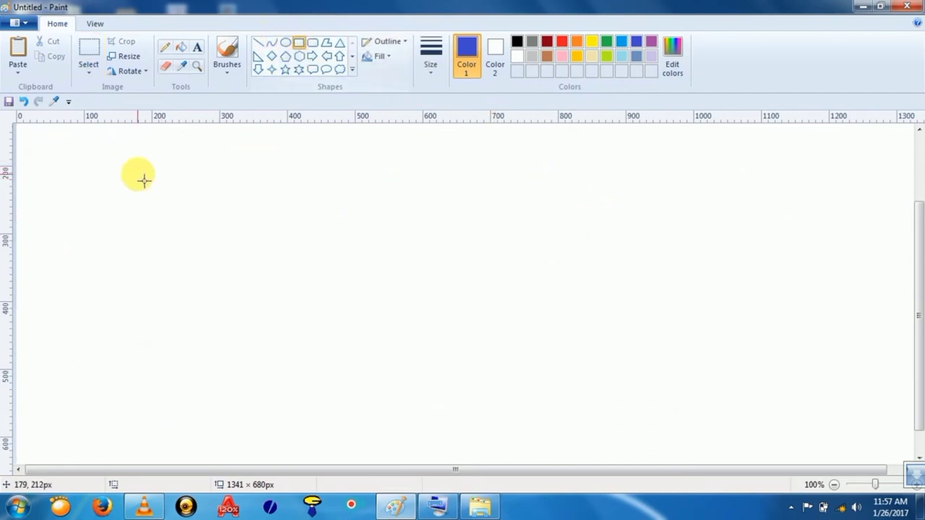
drag(137, 175, 230, 244)
click(317, 273)
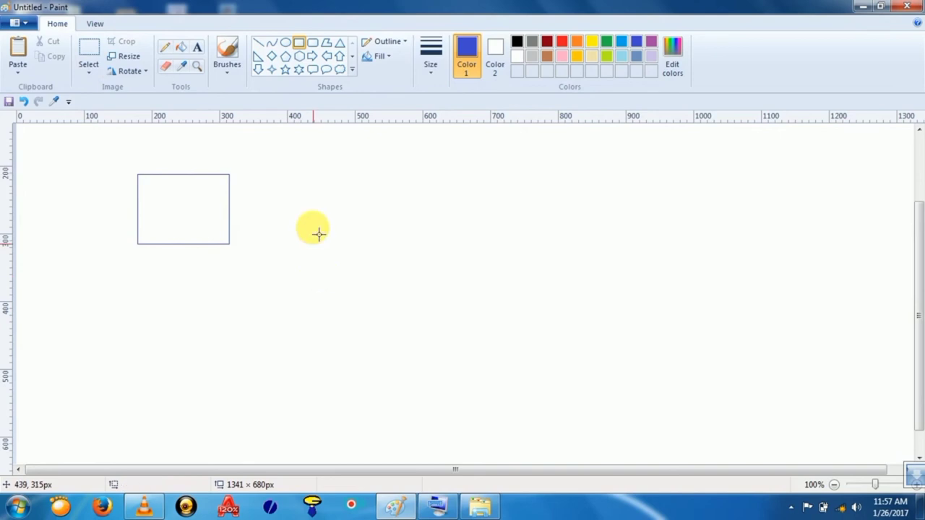
click(312, 42)
drag(313, 192, 489, 276)
click(427, 160)
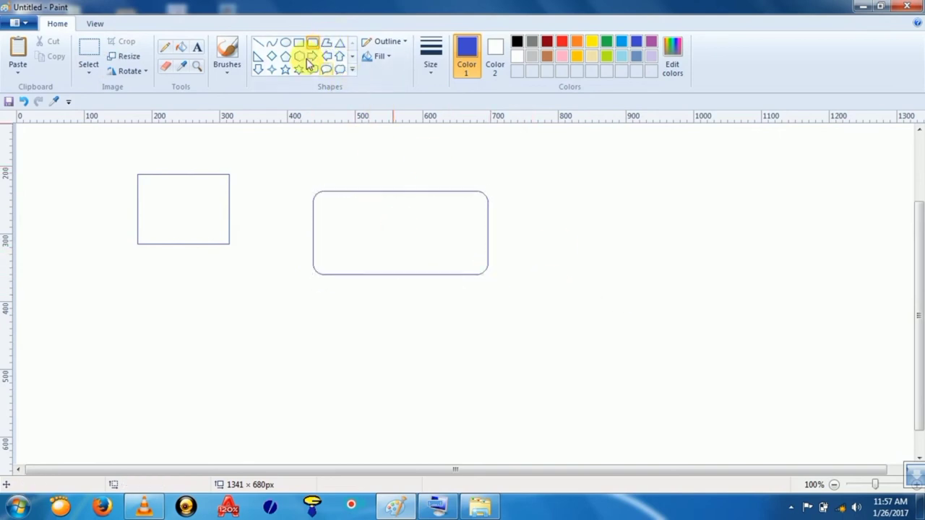
Step: Draw a diamond of about 156 × 141 px to the right of the rounded rectangle
click(271, 57)
drag(584, 204, 688, 298)
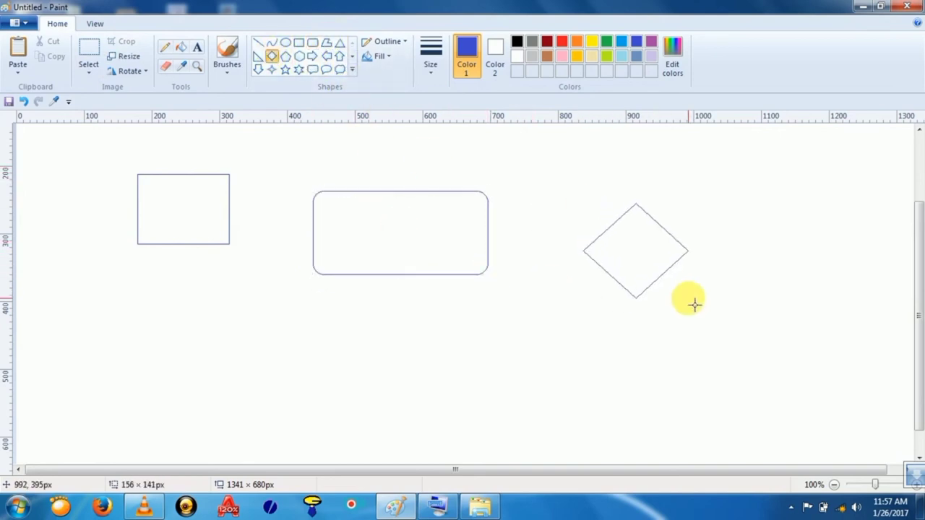
click(740, 328)
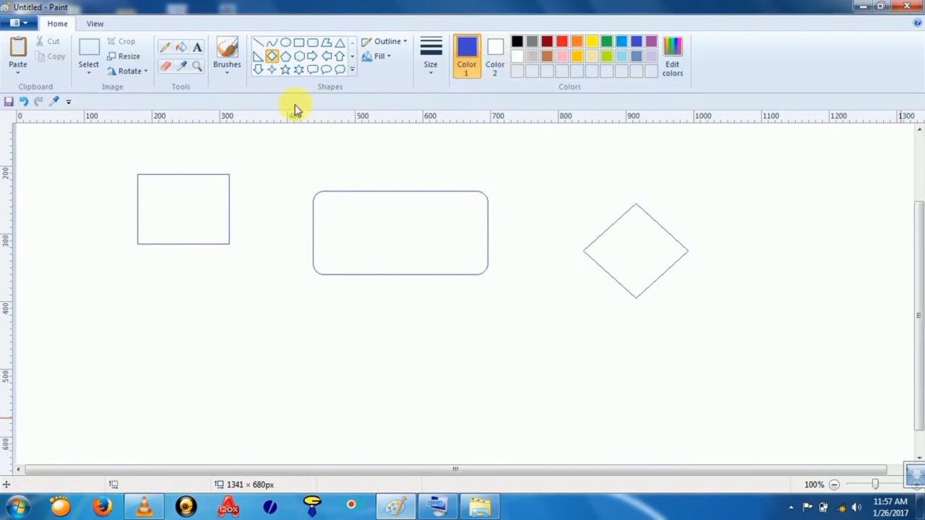
Step: Fill the rectangle with red, the rounded rectangle with green and the diamond with purple
click(181, 46)
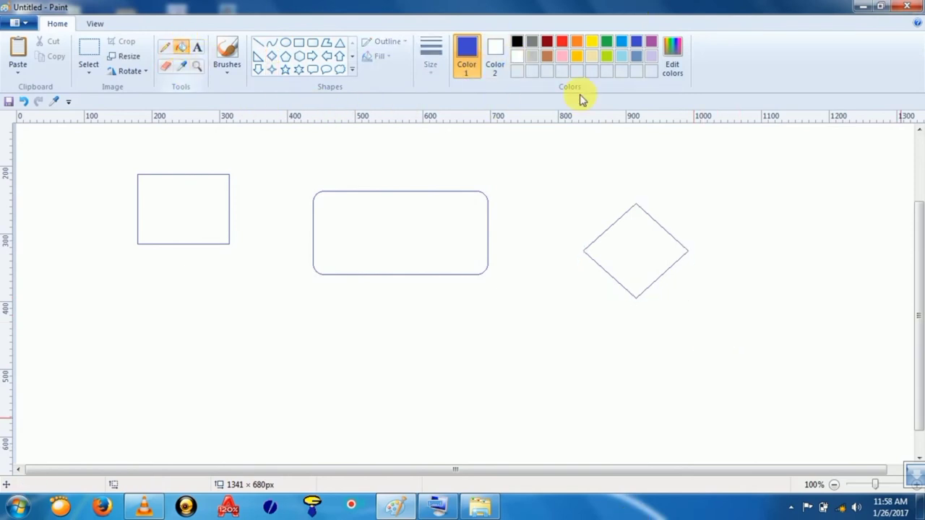
click(563, 43)
click(221, 206)
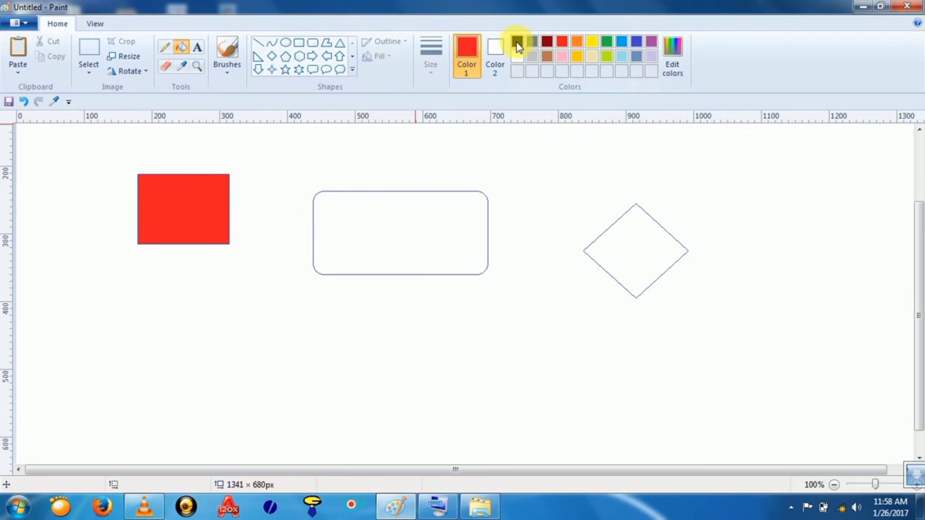
click(611, 45)
click(412, 240)
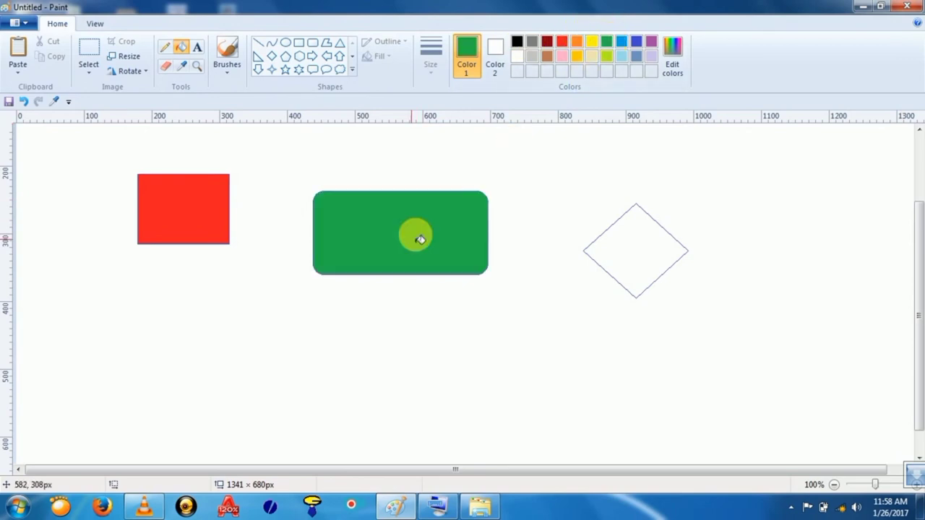
click(652, 45)
click(643, 256)
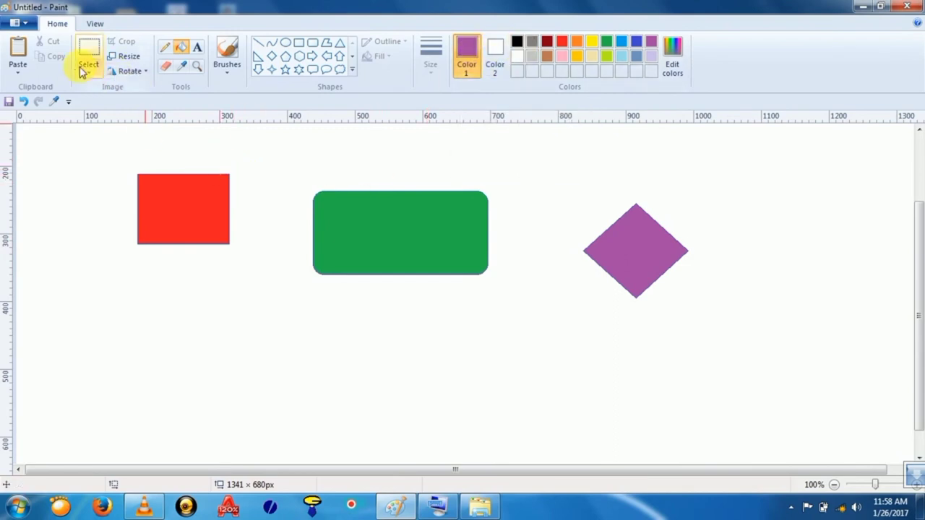
Step: Select each shape in turn: the red rectangle (about 205 × 202 px), green rounded rectangle (about 327 × 213 px) and purple diamond (about 262 × 216 px)
click(88, 52)
drag(120, 148, 259, 286)
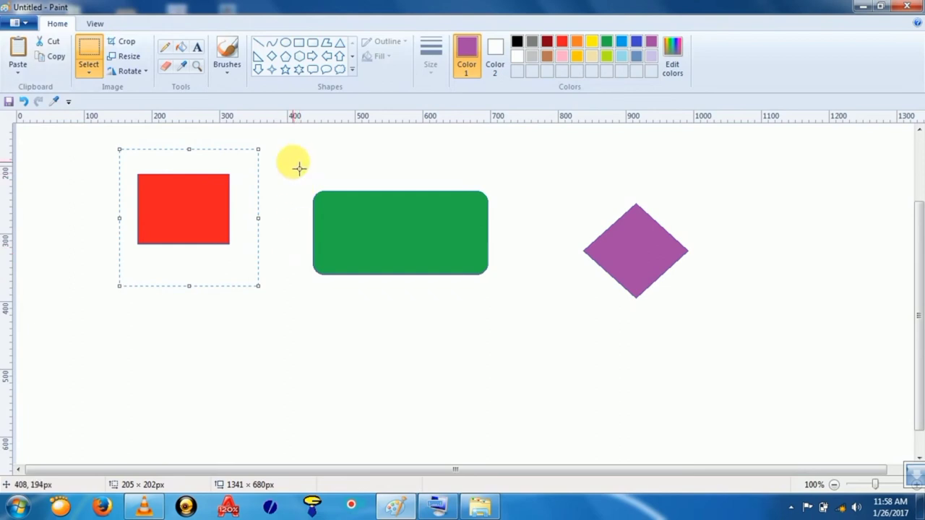
drag(292, 162, 514, 306)
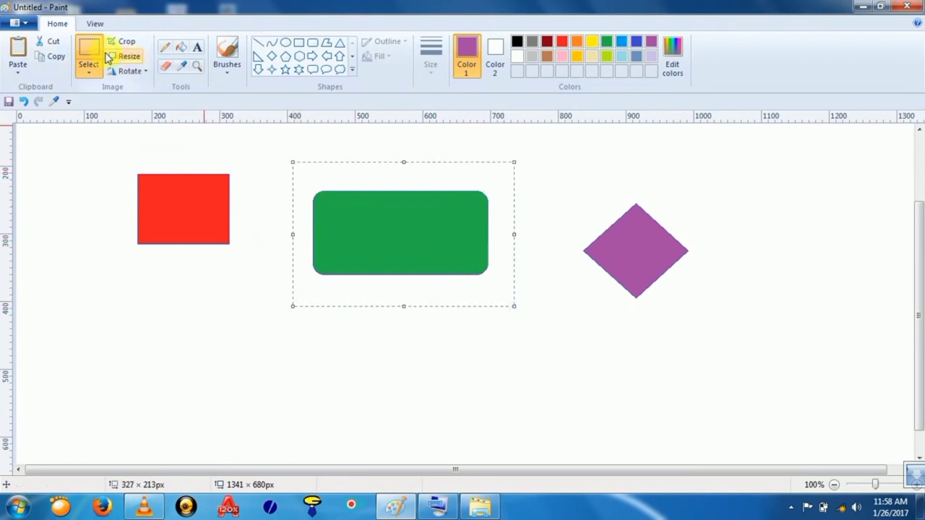
drag(541, 168, 718, 315)
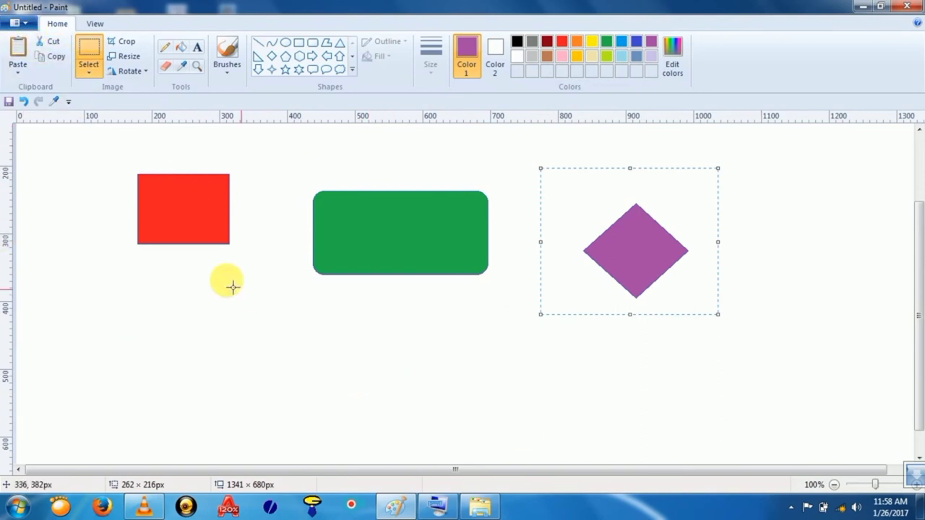
Step: Label the red rectangle with a purple "1" using a transparent text background
click(266, 272)
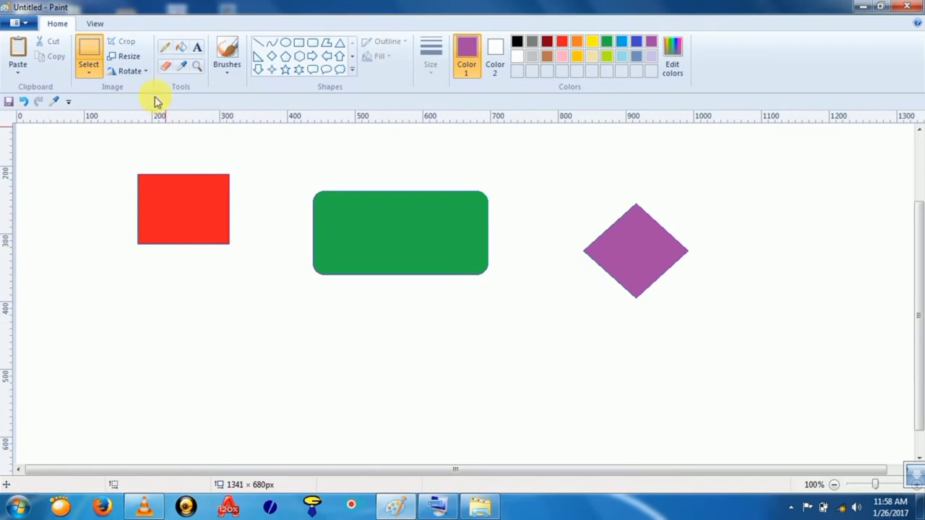
click(196, 47)
click(175, 211)
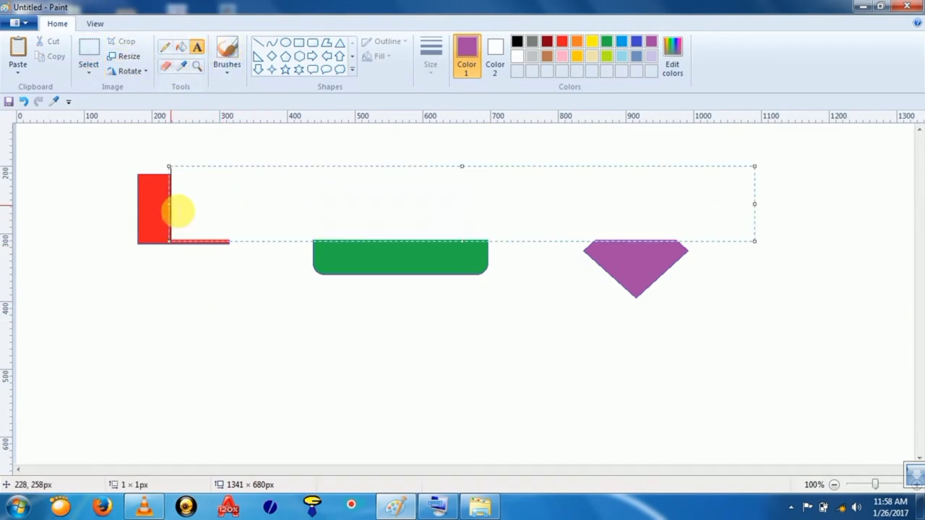
text(1)
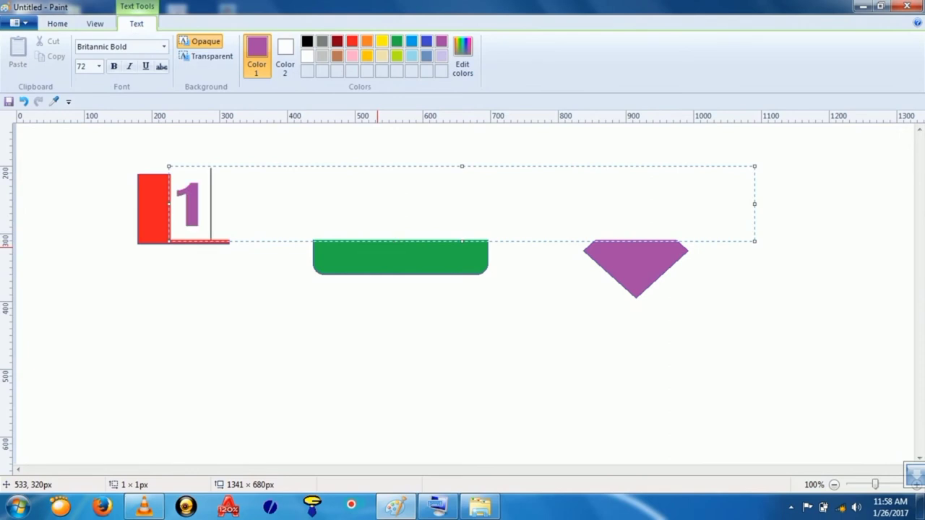
click(209, 57)
click(398, 258)
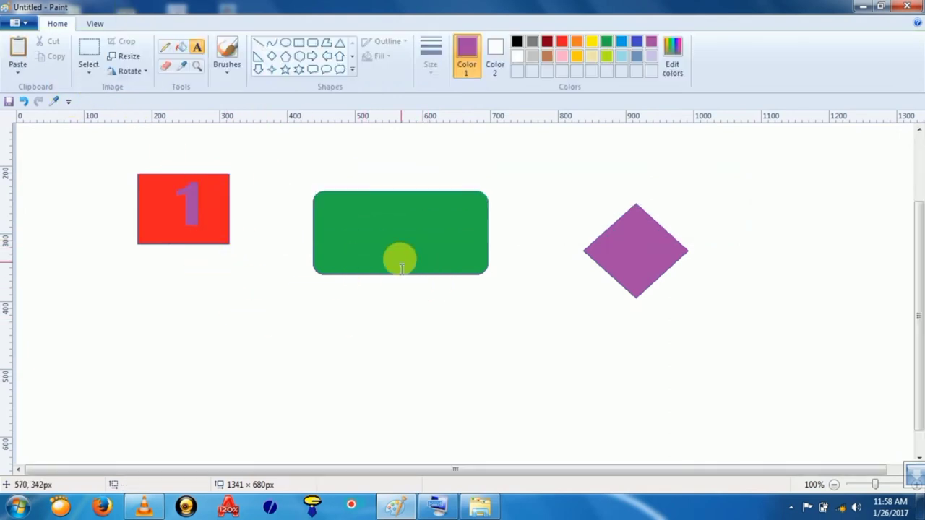
Step: Add a purple text "2" inside the green rounded rectangle
click(399, 253)
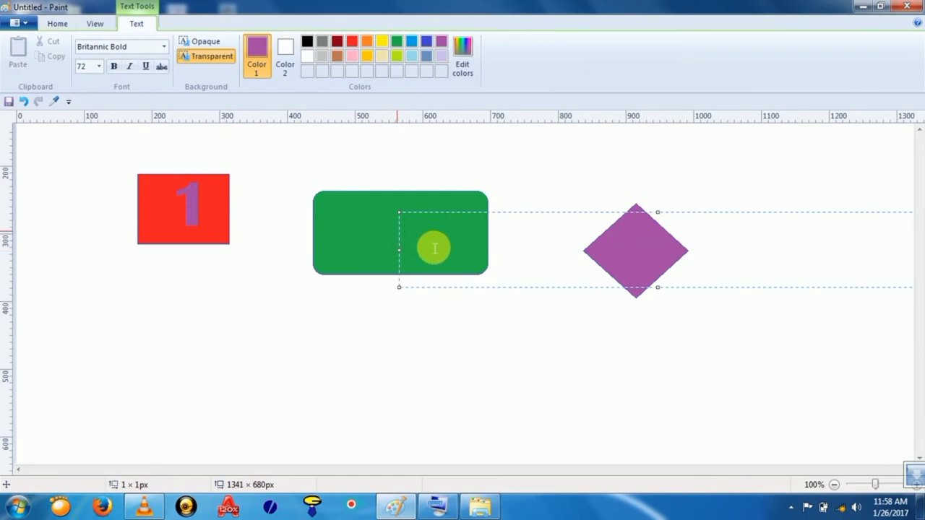
text(2)
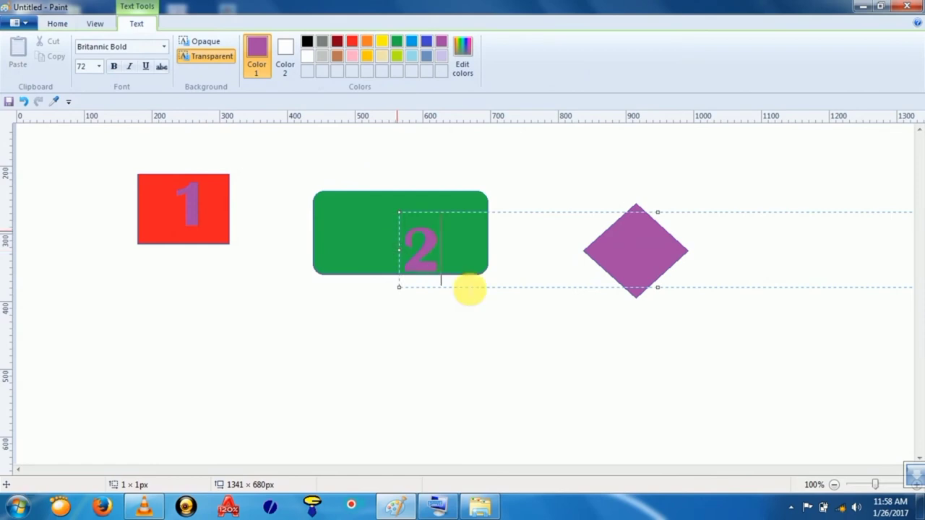
click(537, 418)
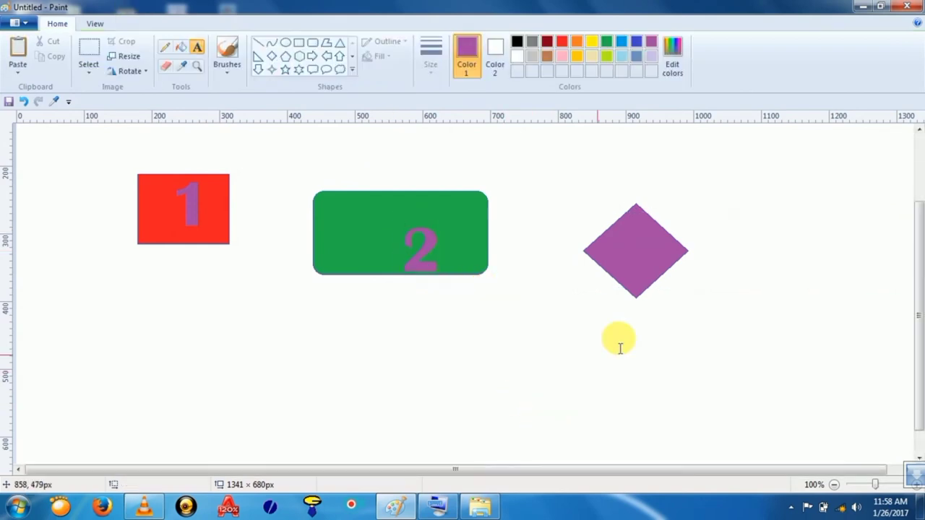
Step: Add a red text "3" on the purple diamond and move it to the diamond's center
click(637, 254)
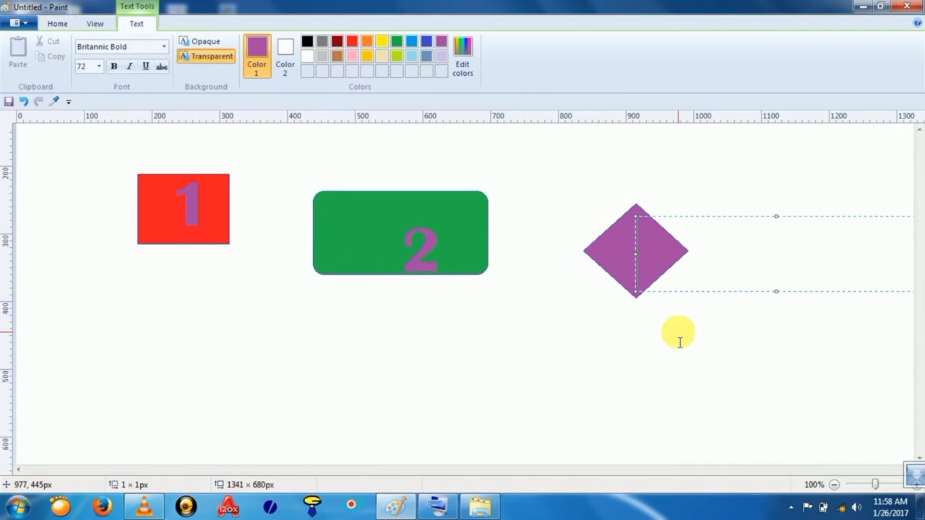
click(352, 42)
text(3)
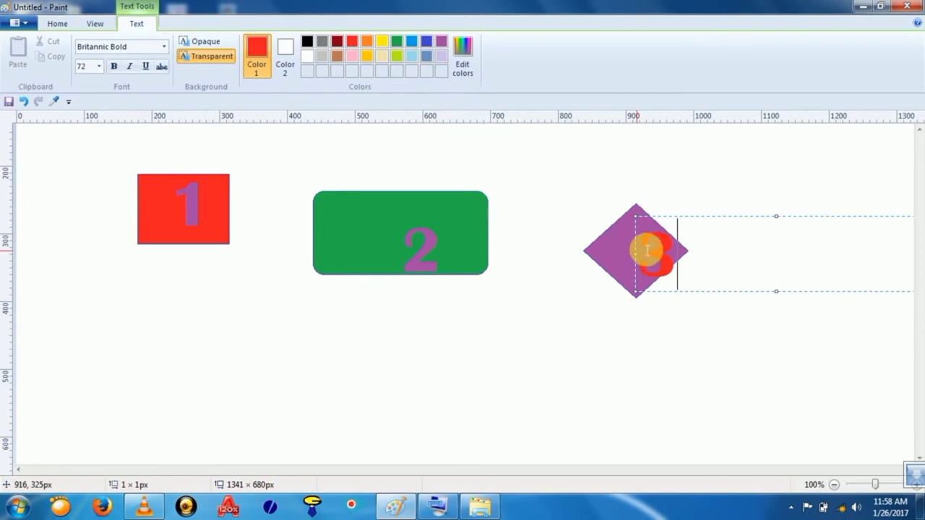
drag(672, 224, 652, 215)
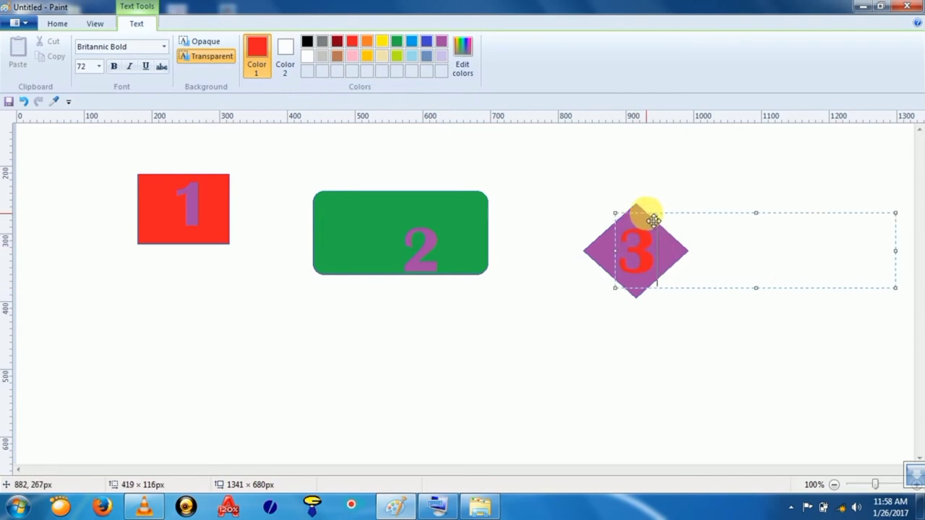
click(687, 370)
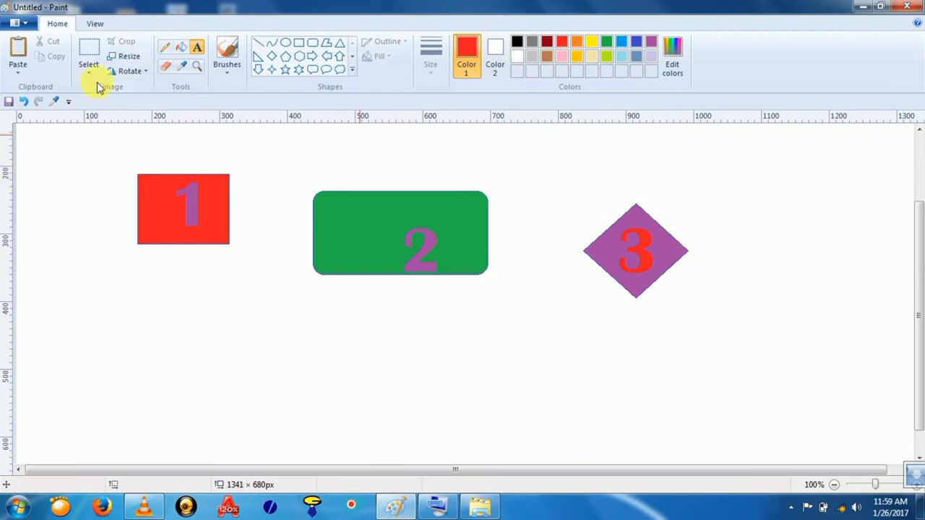
Step: Paste three copies of the purple diamond and place them side by side below the red and green shapes
click(18, 49)
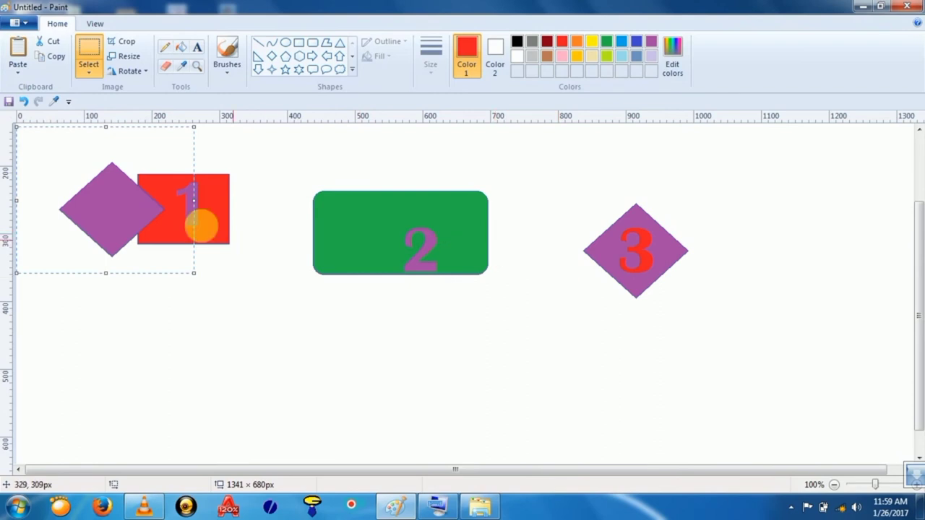
drag(130, 207, 137, 334)
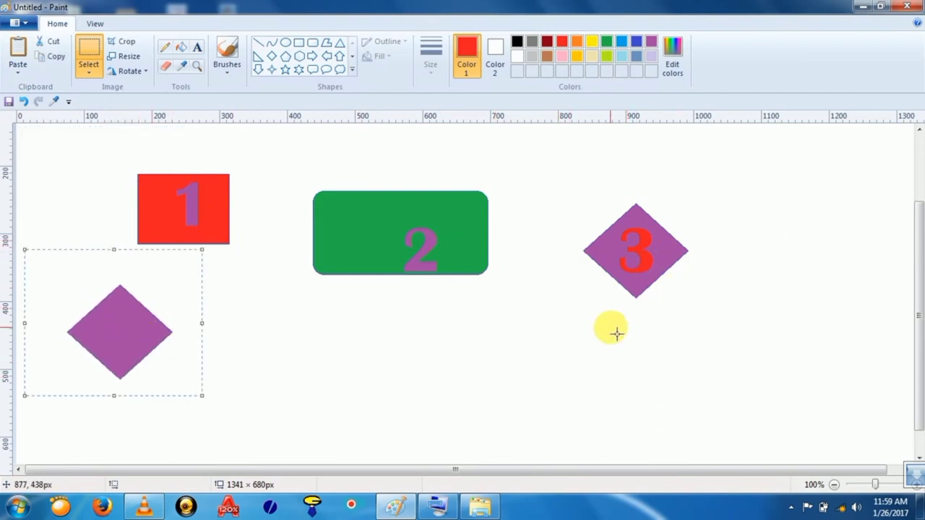
click(17, 50)
drag(102, 208, 231, 361)
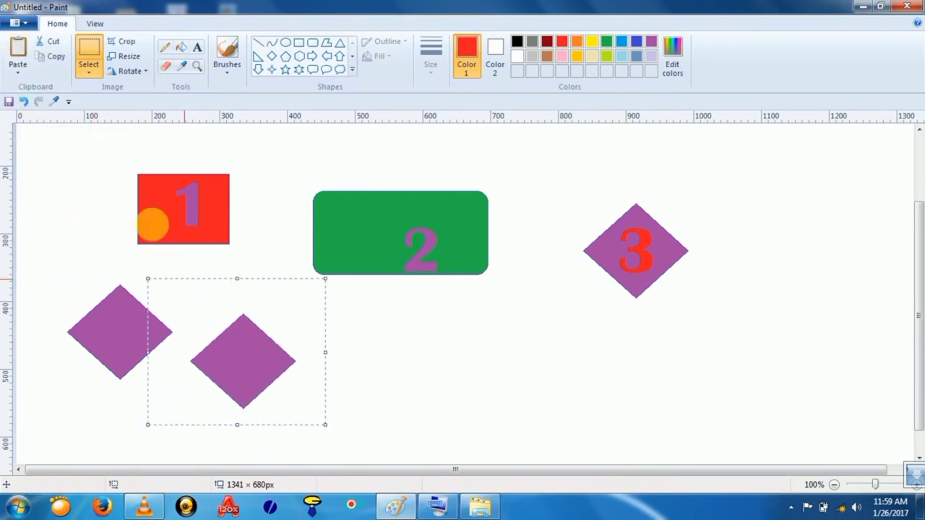
click(17, 51)
drag(76, 165, 353, 333)
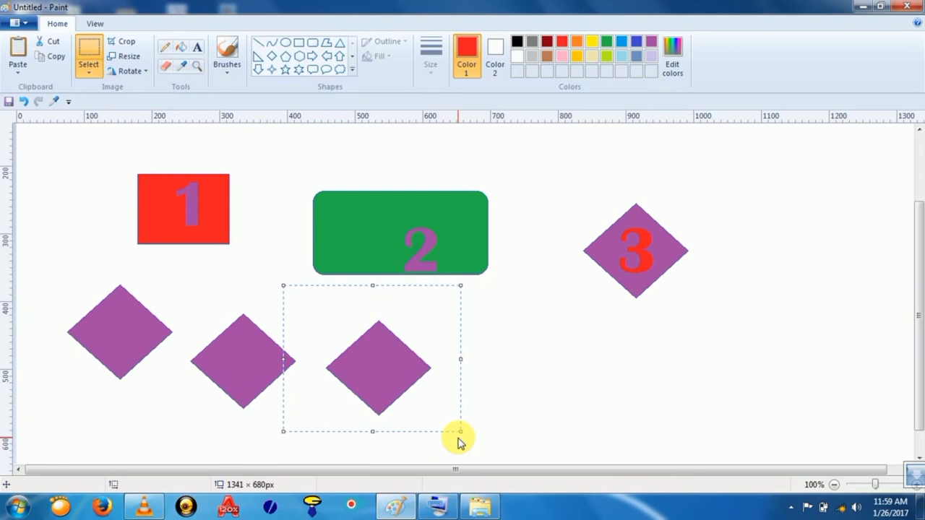
click(513, 379)
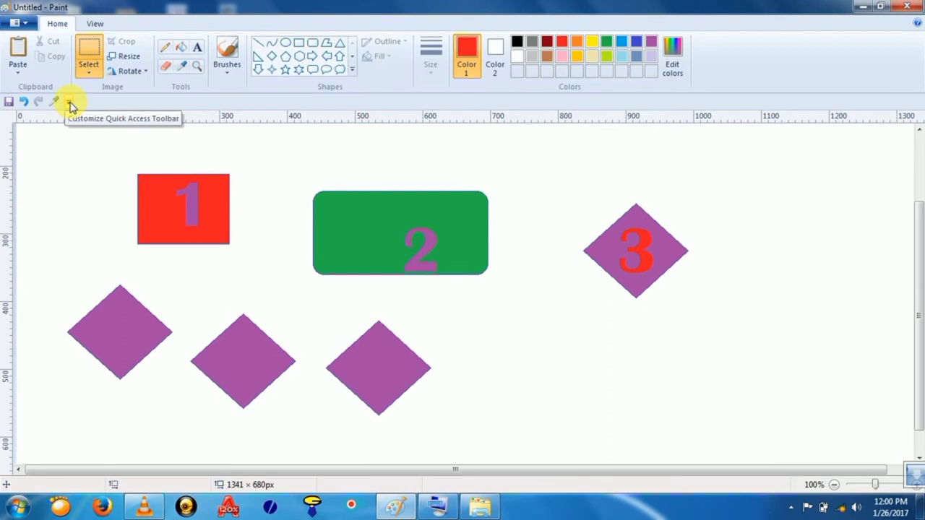
click(19, 72)
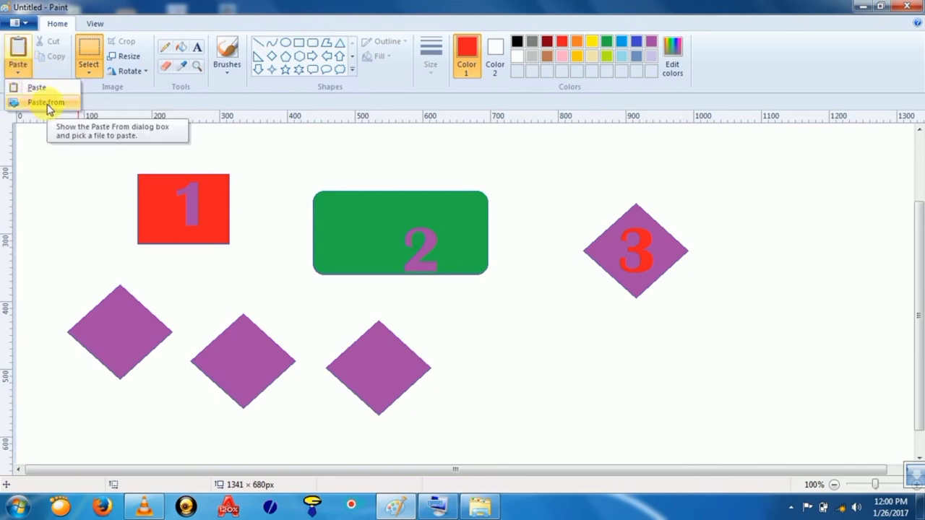
click(126, 198)
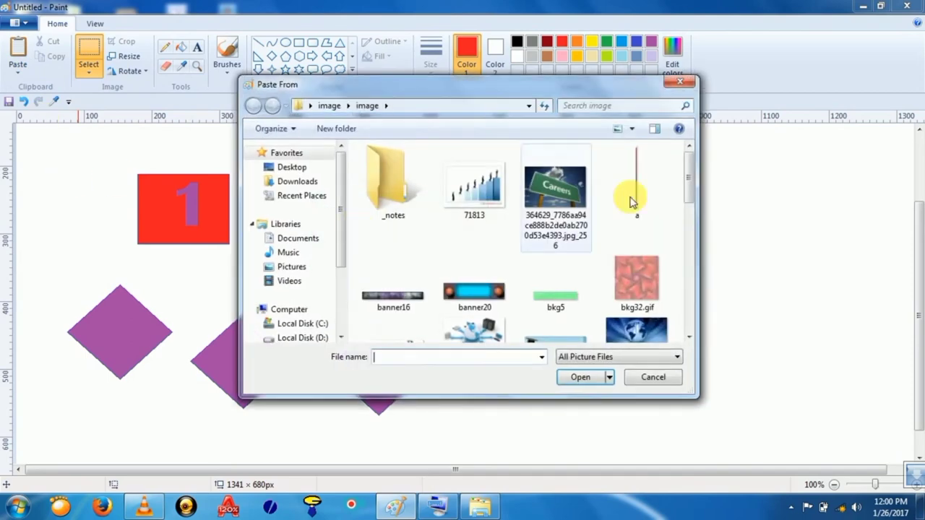
click(685, 86)
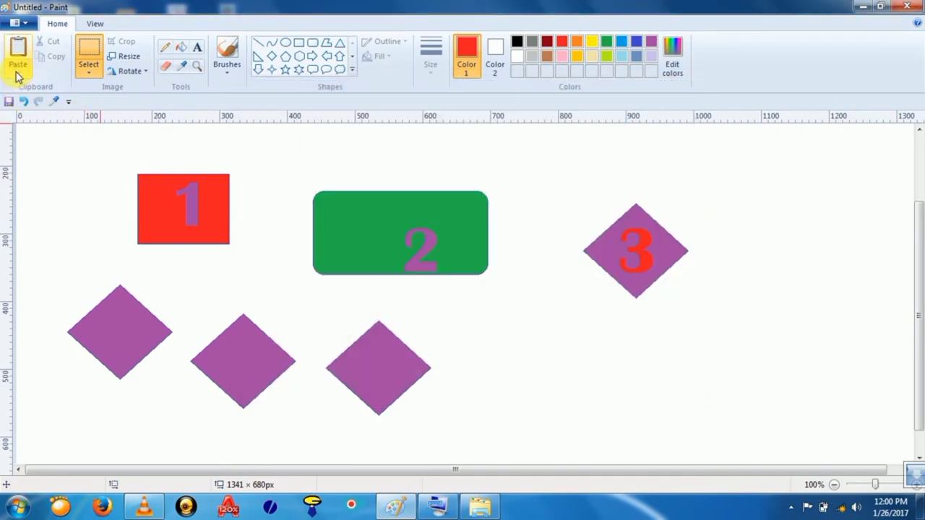
click(18, 71)
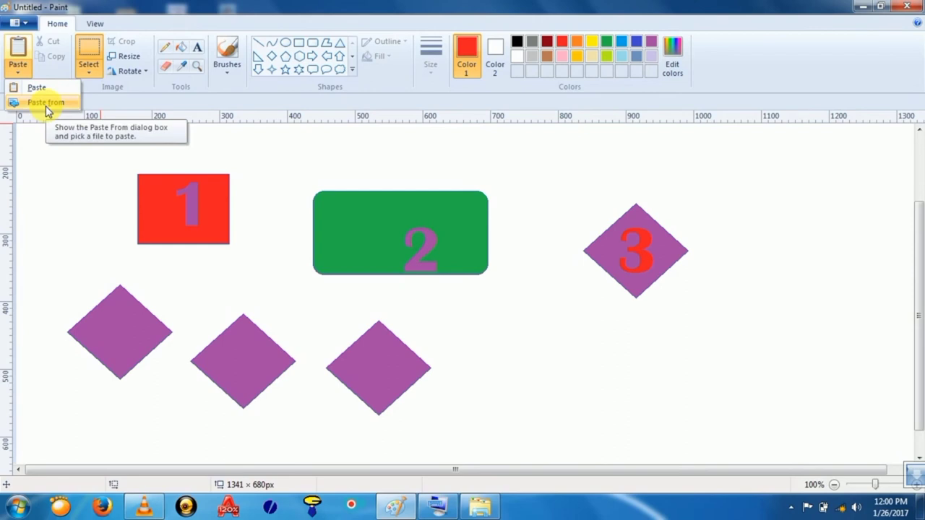
click(45, 106)
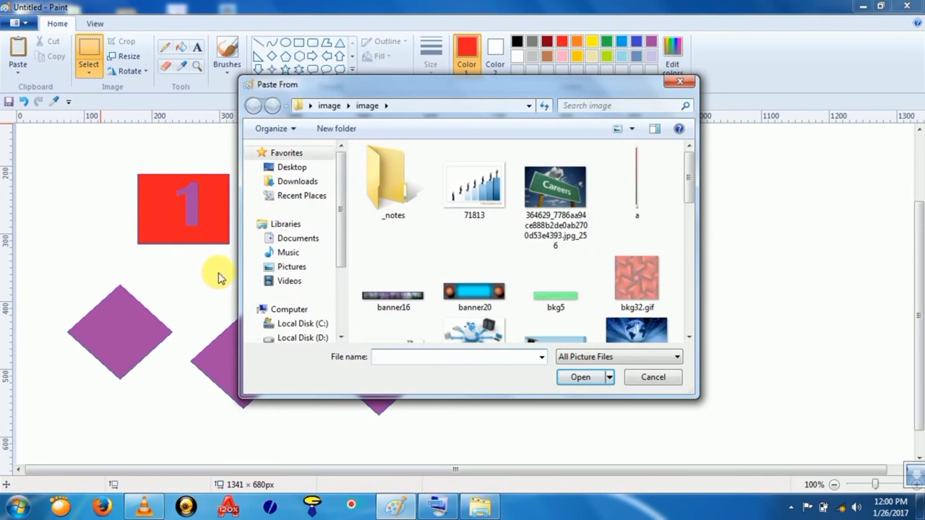
click(680, 83)
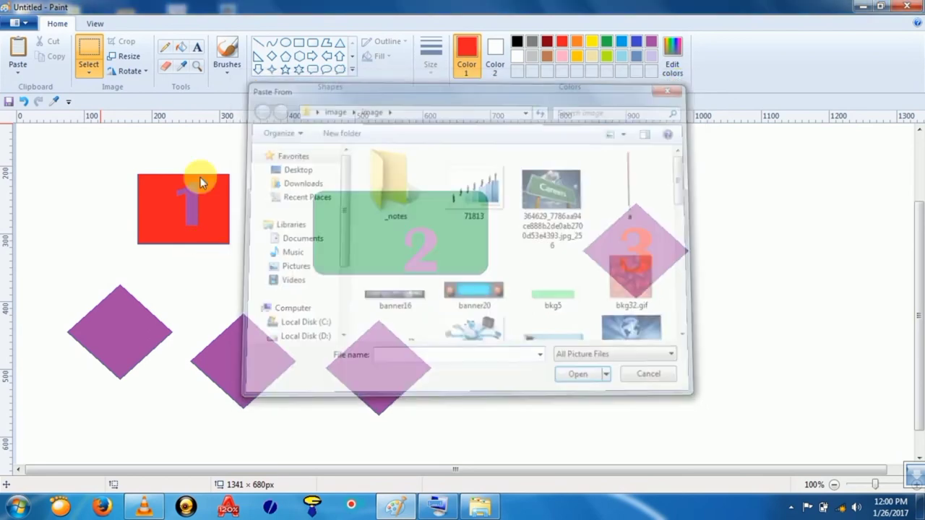
click(17, 75)
click(40, 102)
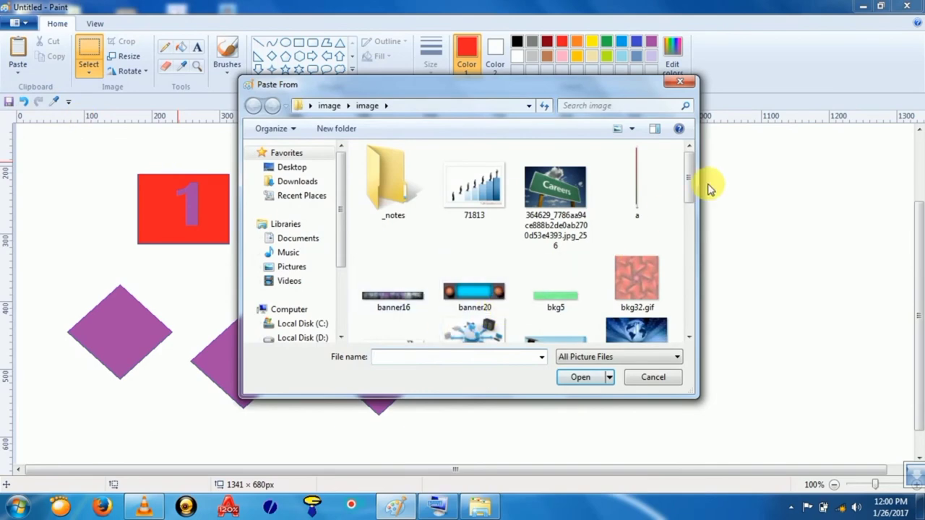
click(679, 82)
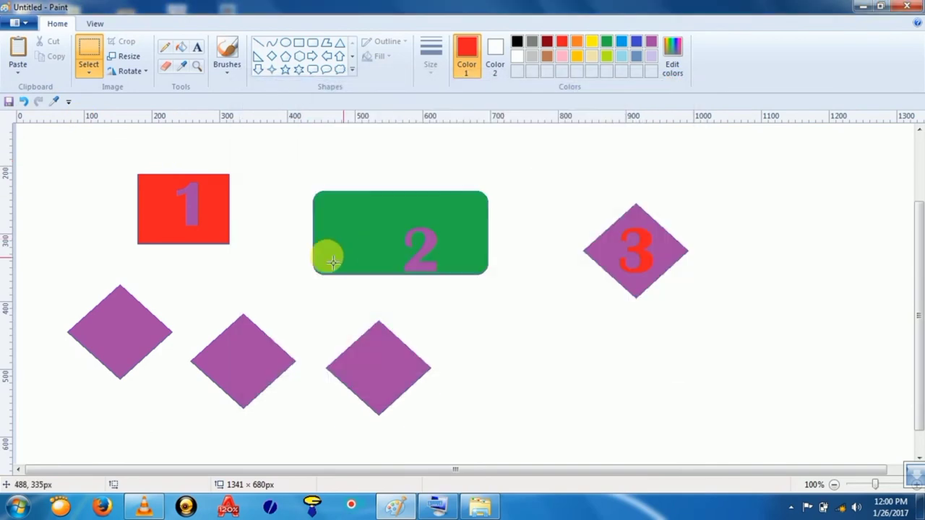
Step: Paste the picture courses-banner-DCA from file and move it over the green rectangle and the diamond labelled 3
click(29, 72)
click(45, 102)
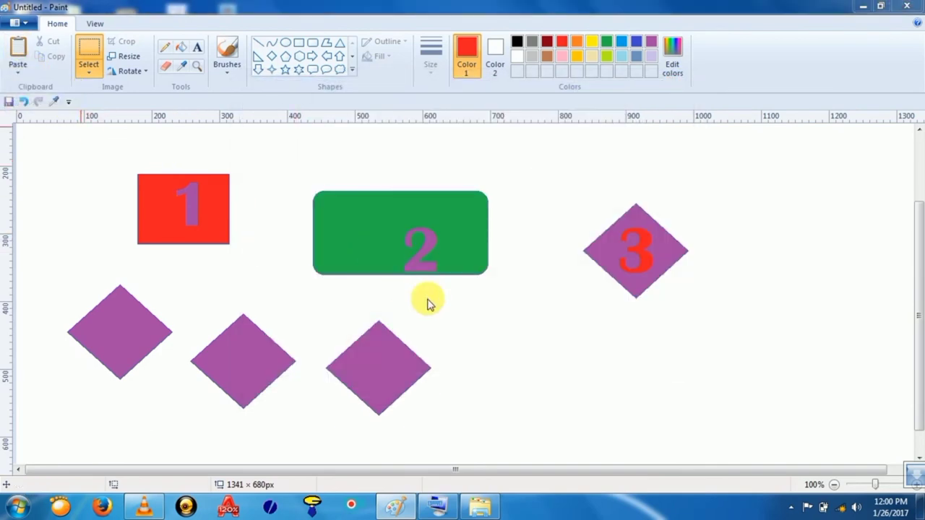
click(491, 305)
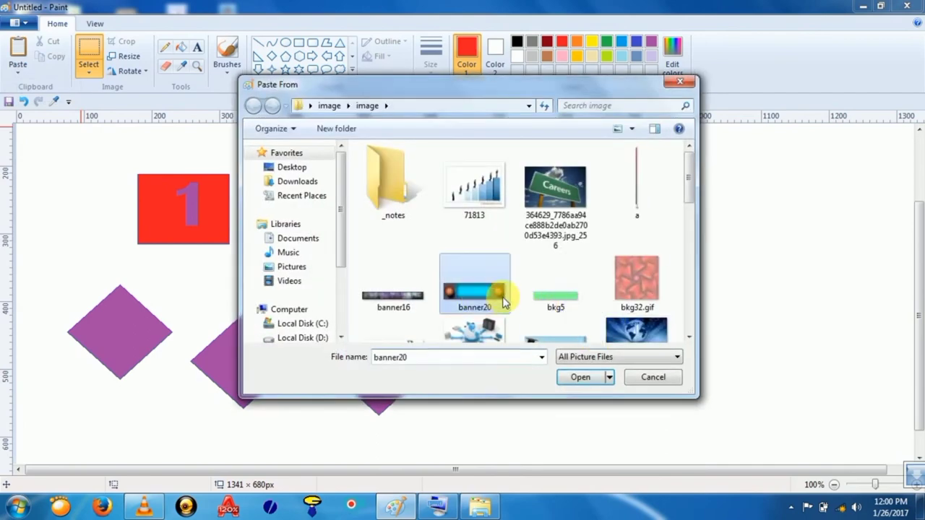
scroll(499, 306, down, 3)
click(555, 184)
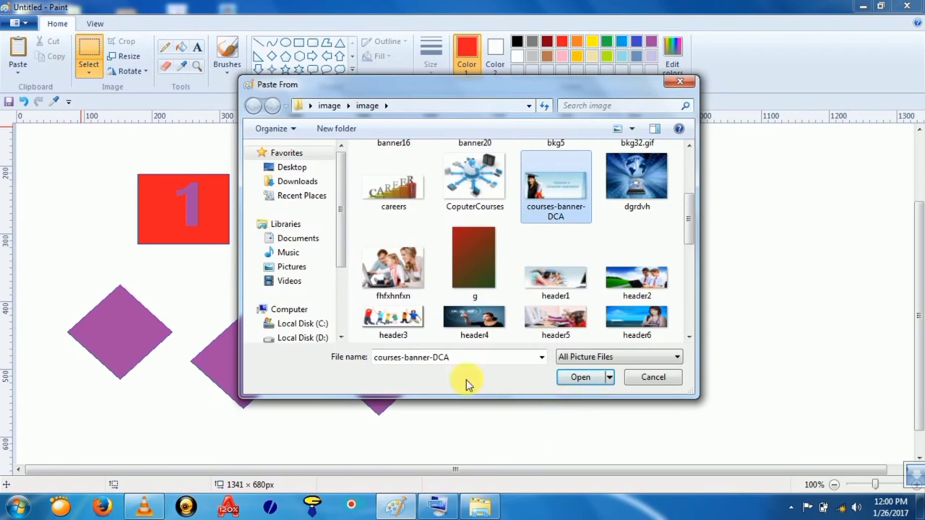
click(587, 388)
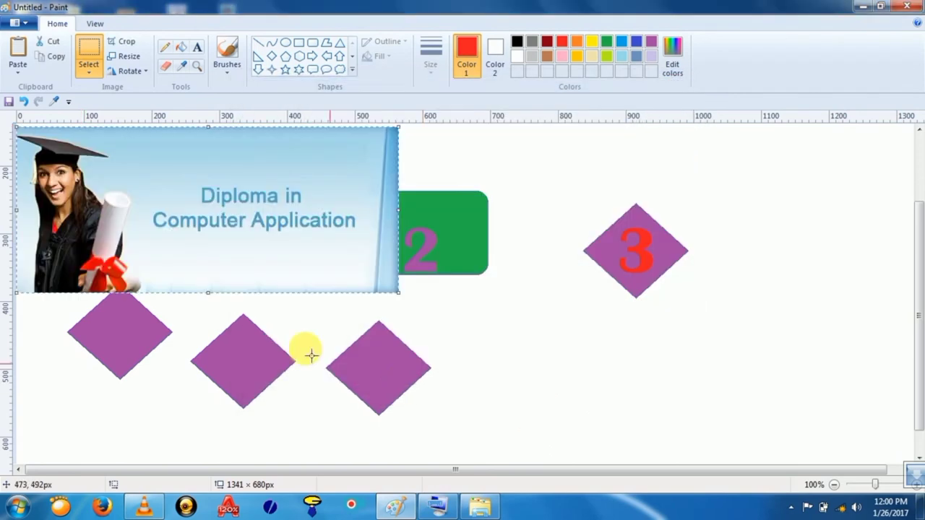
drag(246, 244, 579, 321)
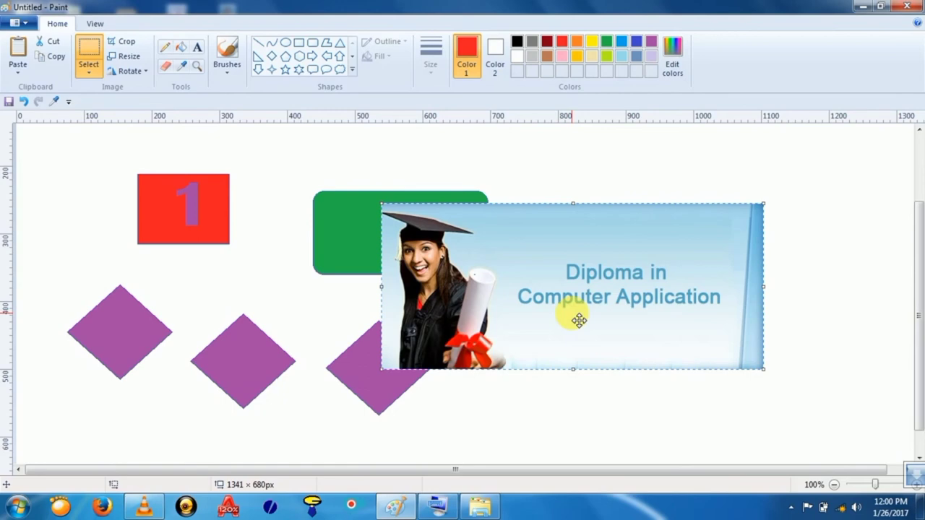
Step: Select everything on the canvas and delete it
click(366, 355)
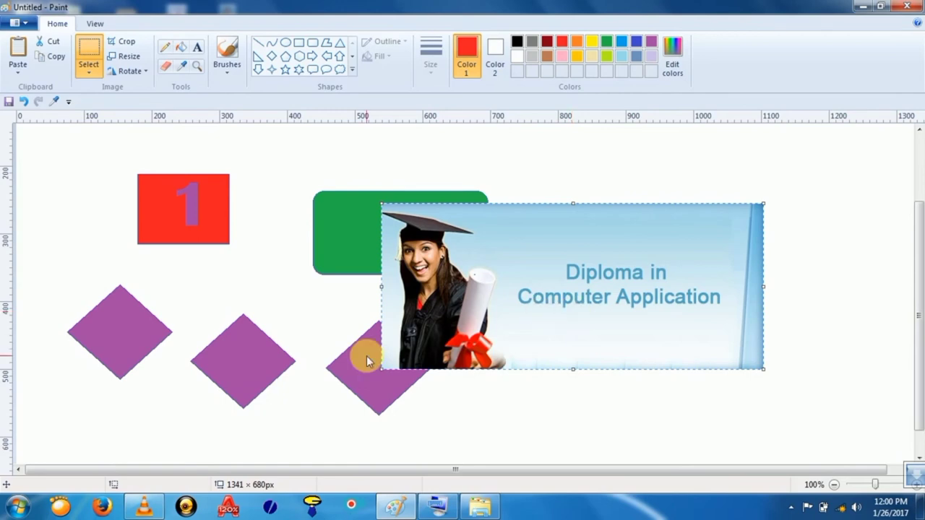
key(ctrl+a)
key(Delete)
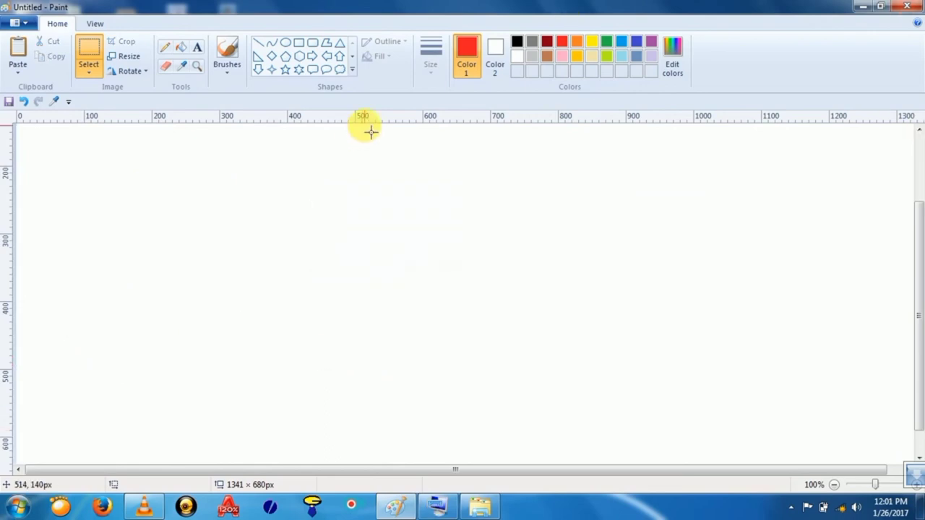
click(496, 64)
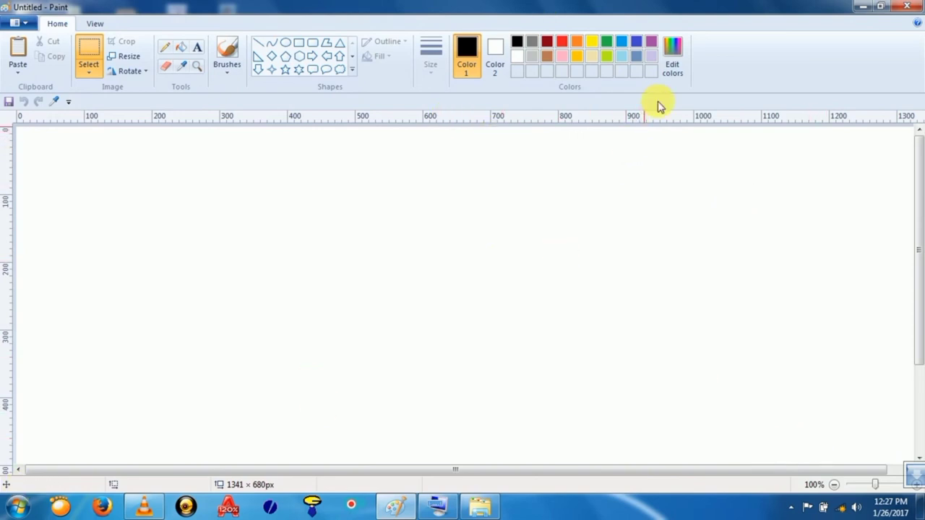
click(671, 58)
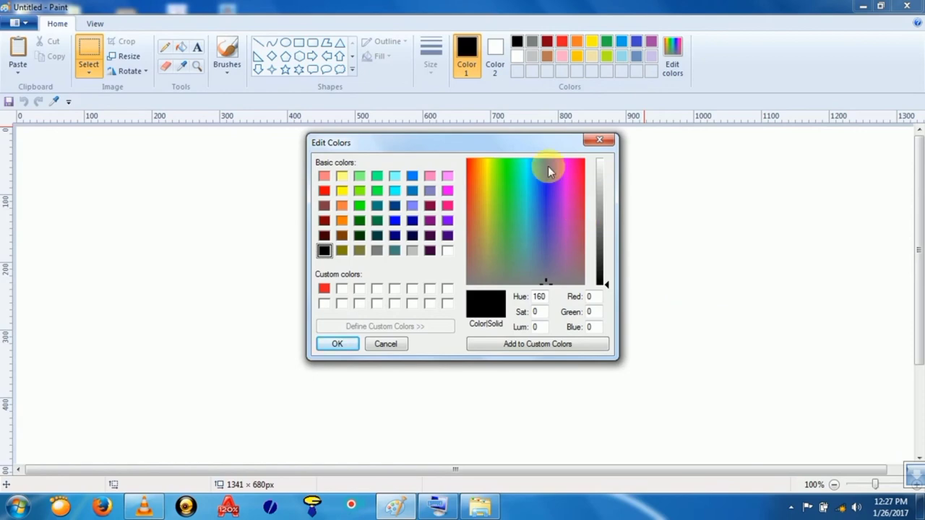
click(597, 140)
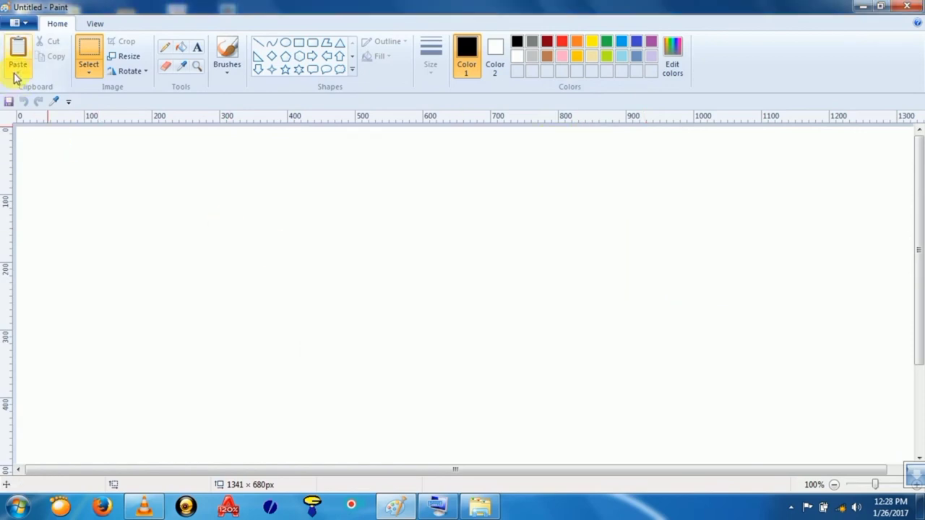
Step: Paste the copied screenshot of the Edit Colors dialog onto the blank canvas
click(17, 70)
click(19, 58)
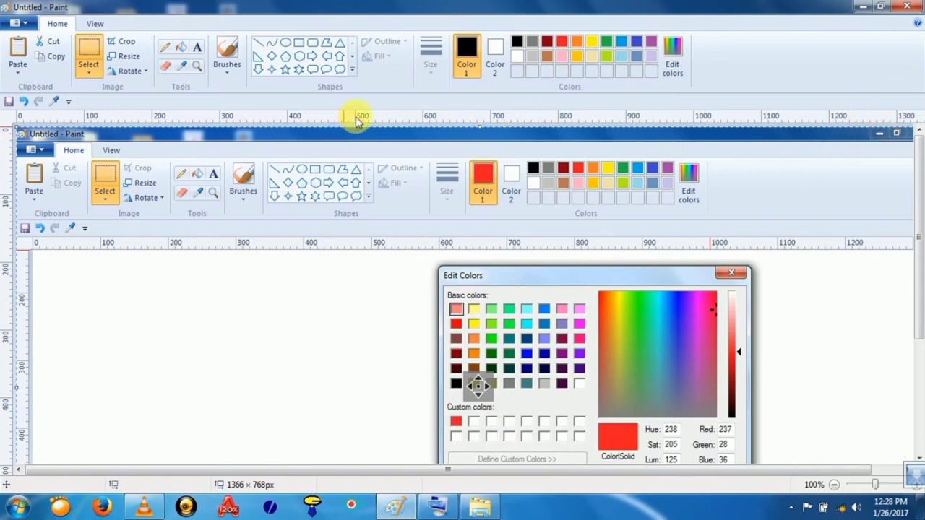
Step: Close the pasted Edit Colors screenshot without saving changes and start over with a blank canvas
click(378, 108)
key(alt+F4)
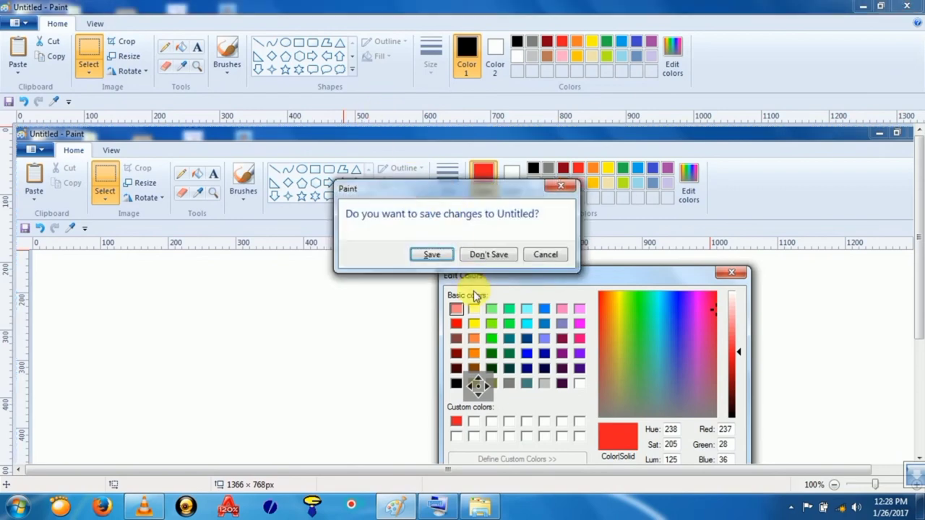
click(494, 257)
Step: Paste the colour spectrum picture Untitled from the Desktop onto the blank canvas
click(17, 68)
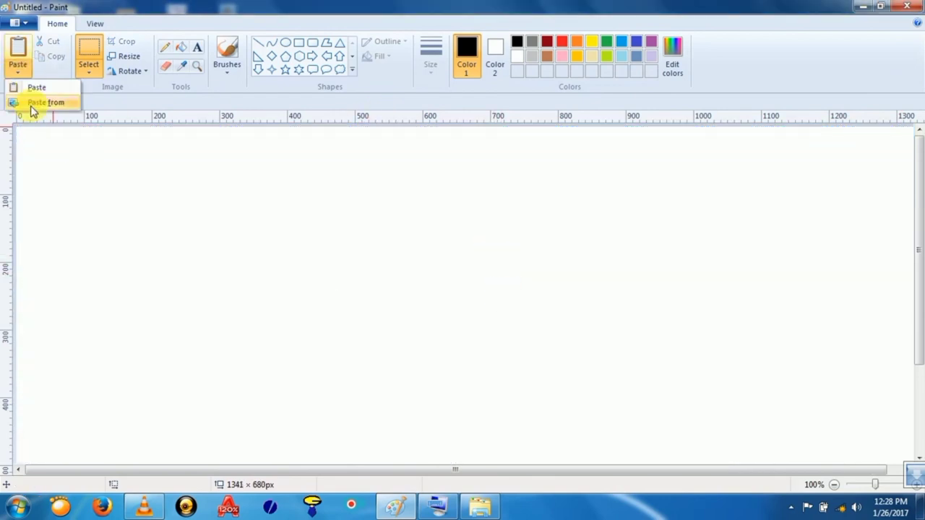
click(34, 106)
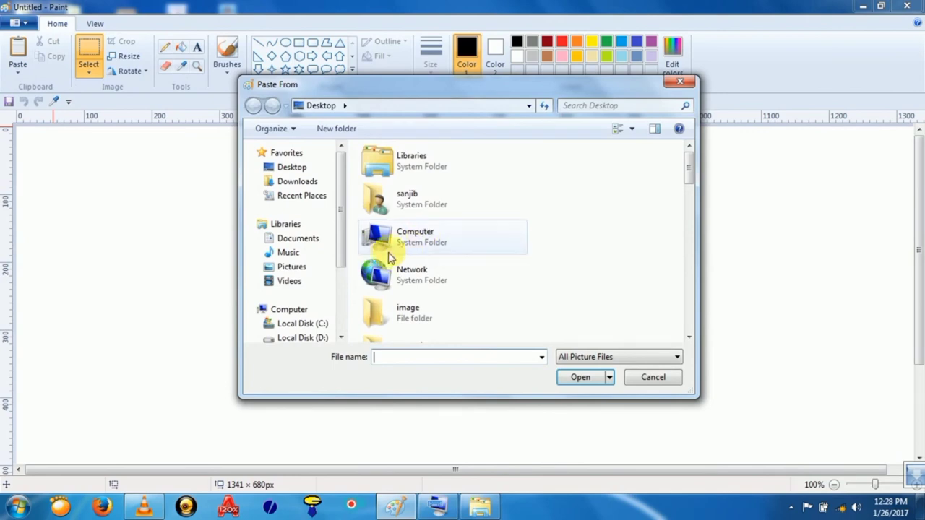
scroll(413, 264, down, 3)
click(423, 253)
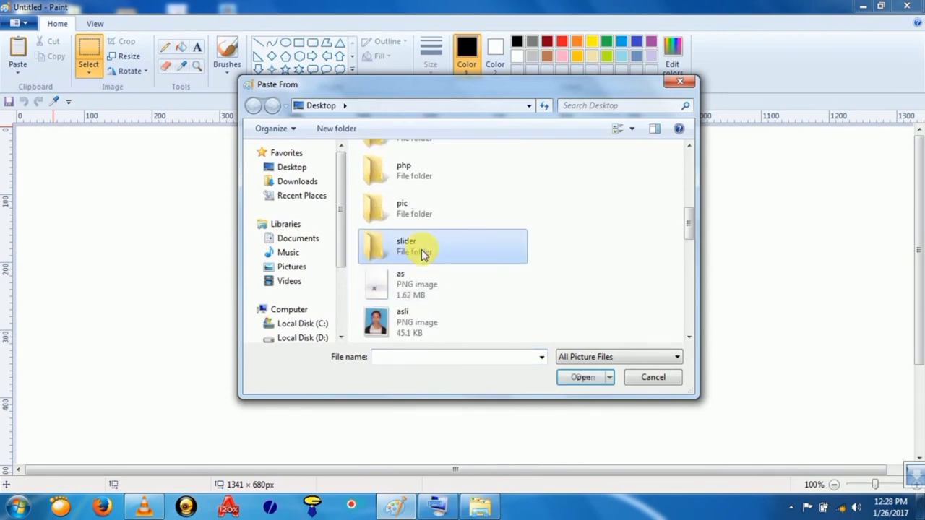
key(End)
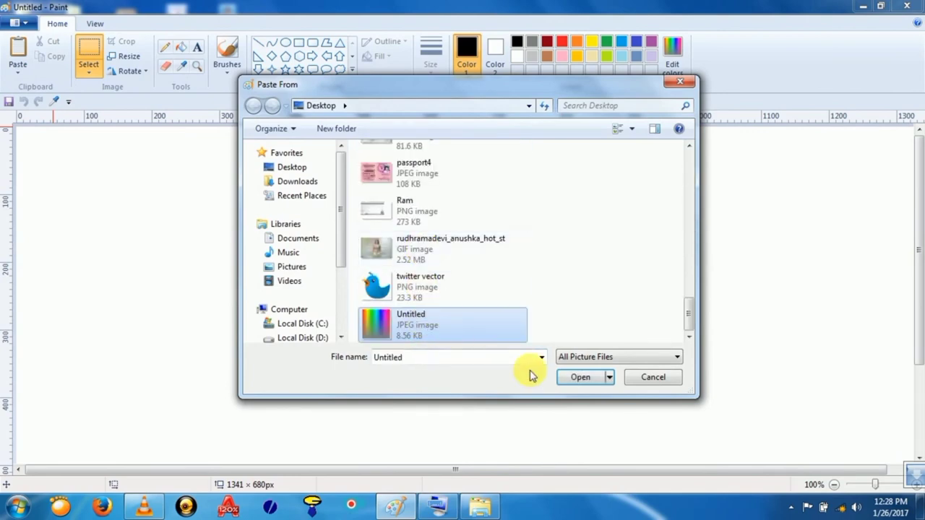
click(578, 377)
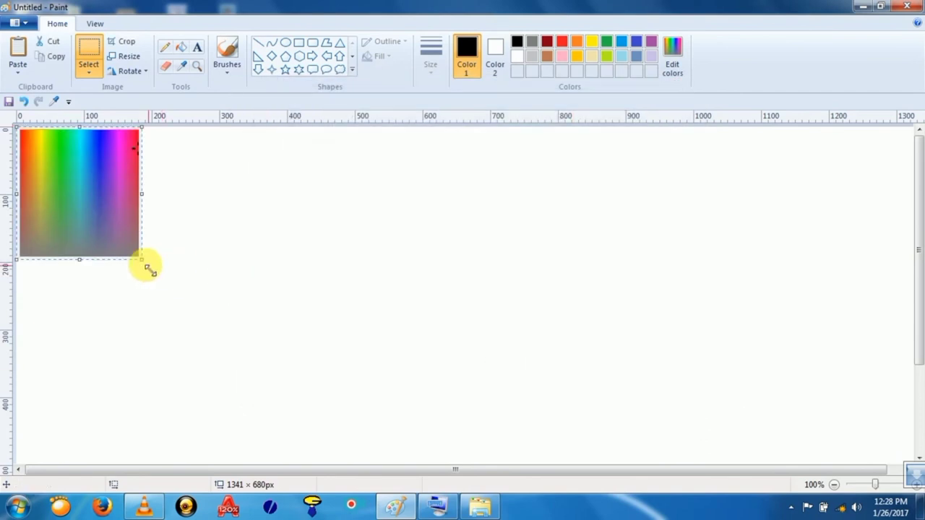
Step: Move the pasted spectrum to the middle of the canvas, enlarge it to about 794 × 483 px and deselect it
drag(120, 199, 473, 244)
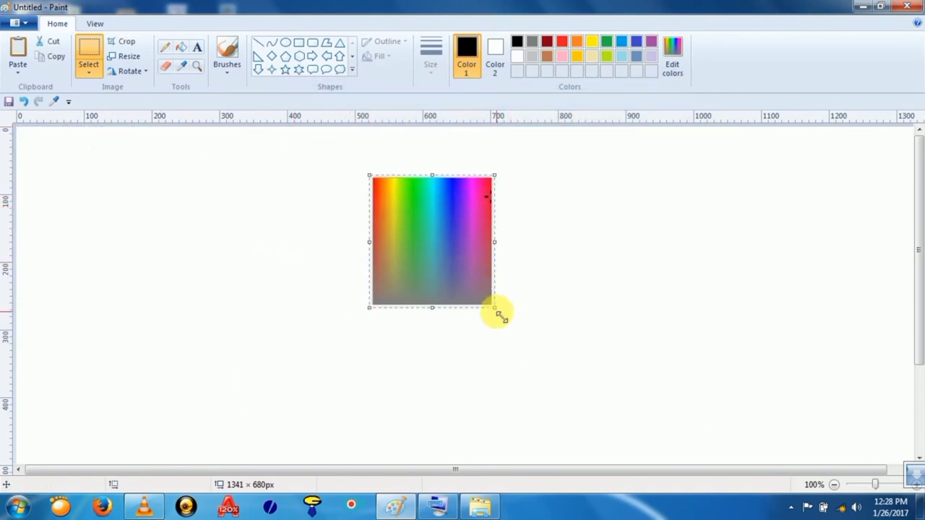
drag(494, 308, 760, 426)
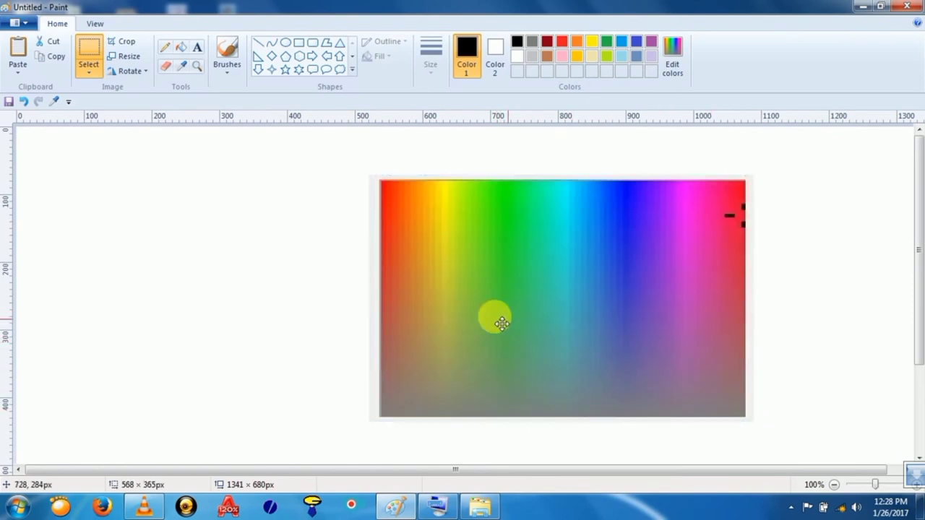
drag(496, 316, 472, 319)
drag(603, 382, 757, 465)
drag(599, 355, 563, 368)
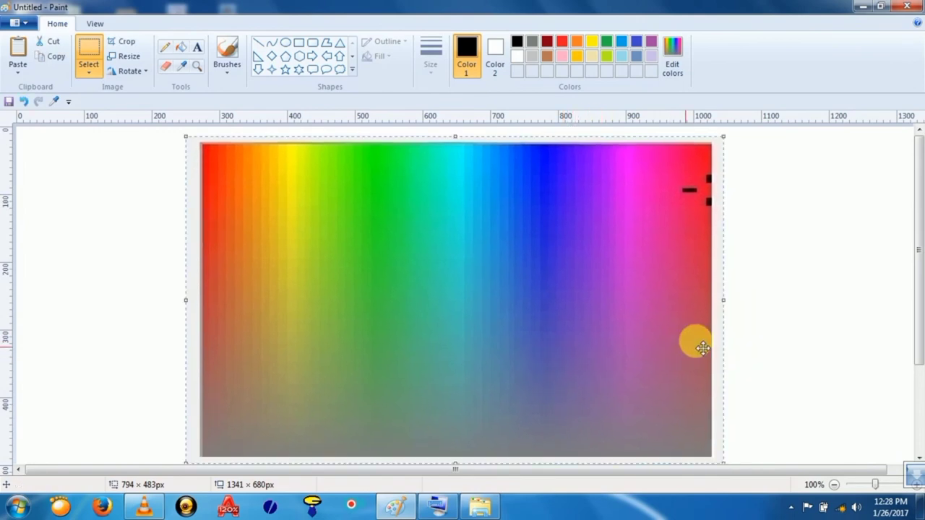
click(773, 320)
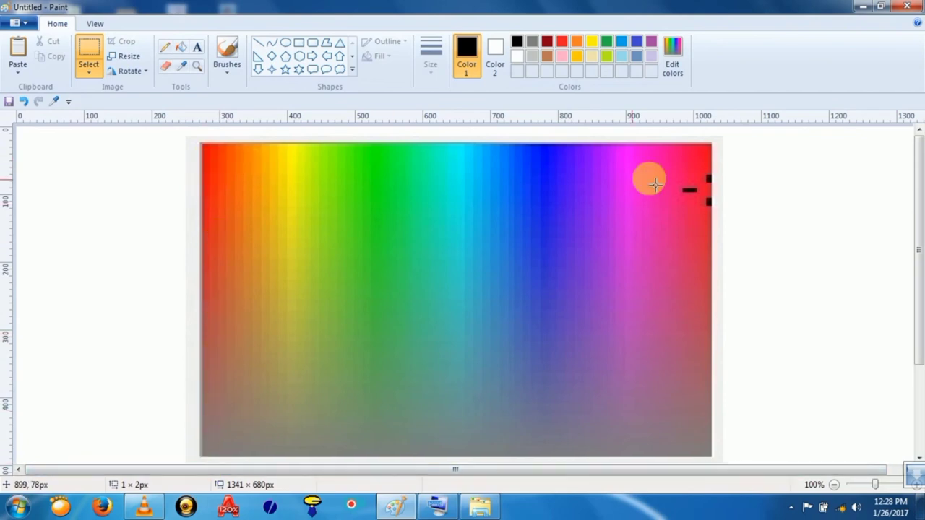
click(216, 156)
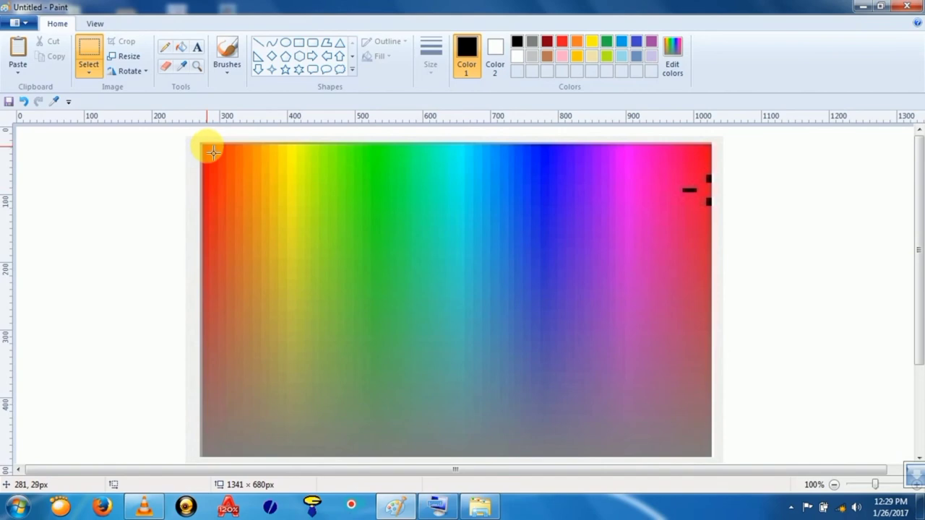
click(673, 69)
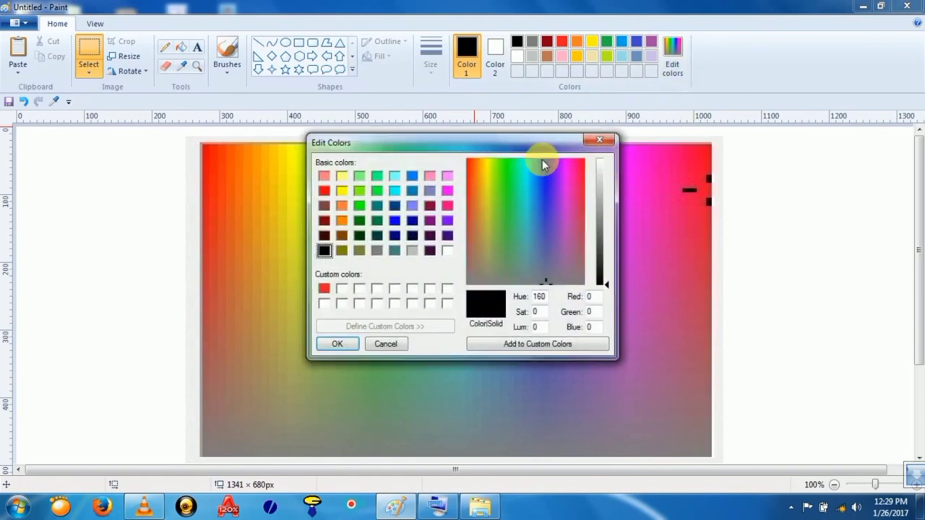
drag(519, 148, 234, 178)
click(273, 179)
drag(502, 271, 393, 252)
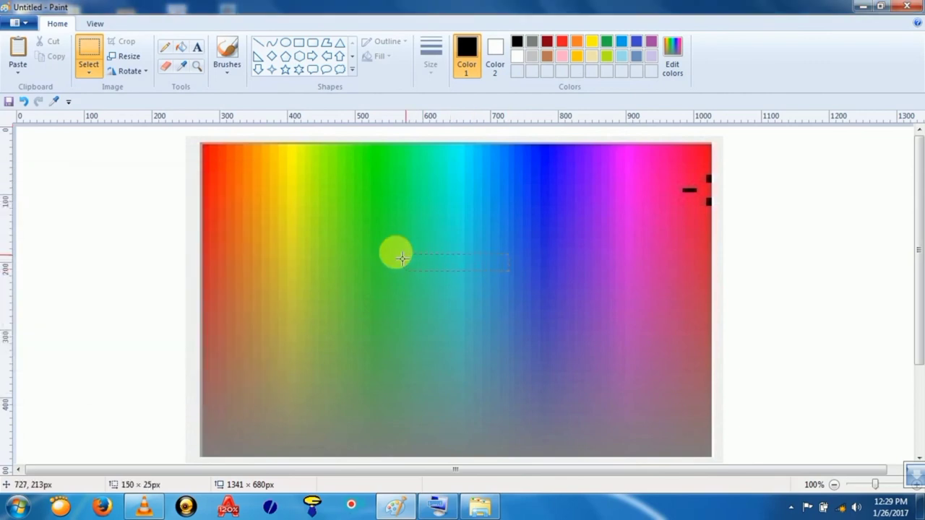
click(225, 290)
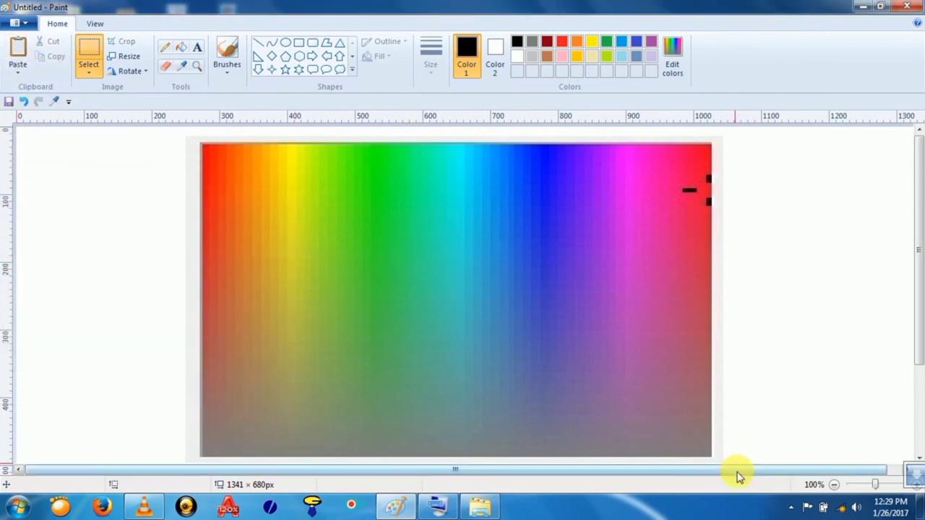
Step: Enlarge the canvas to about 1385 × 698 px
drag(736, 468, 896, 473)
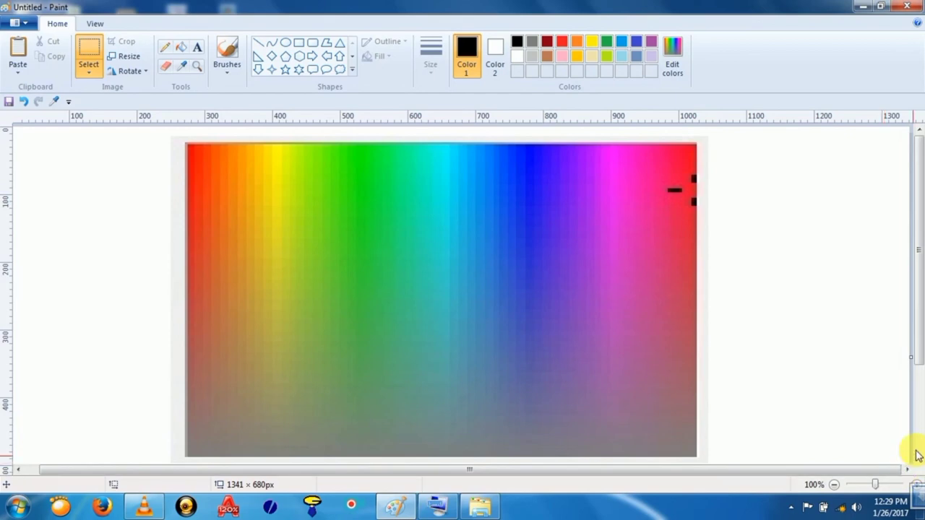
drag(912, 350, 912, 455)
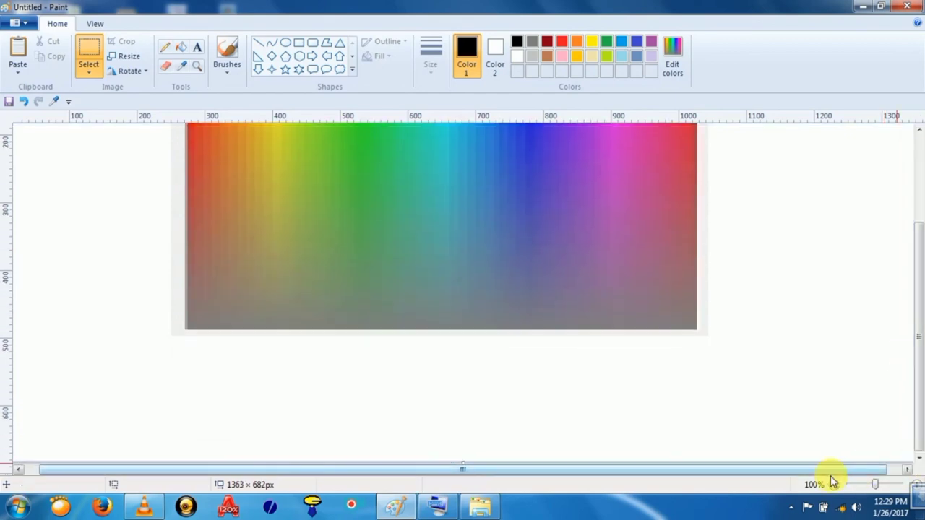
click(906, 472)
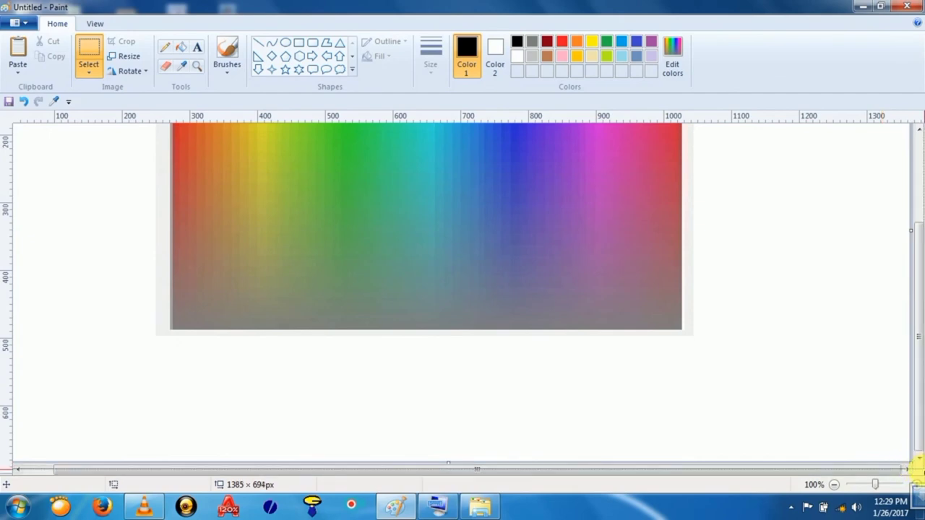
drag(832, 471, 855, 415)
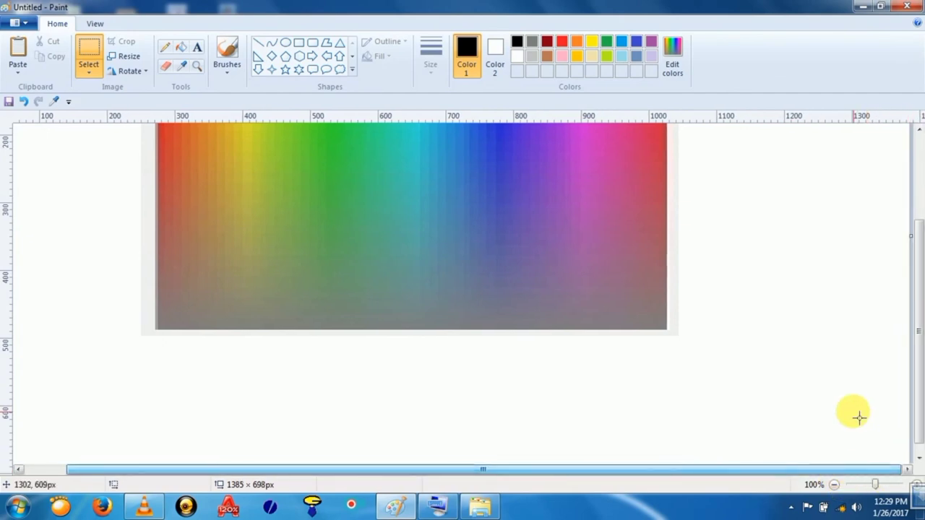
Step: Select the spectrum picture with an area of about 786 × 481 px, move it toward the canvas's left edge and deselect it
scroll(856, 415, up, 3)
scroll(855, 415, down, 3)
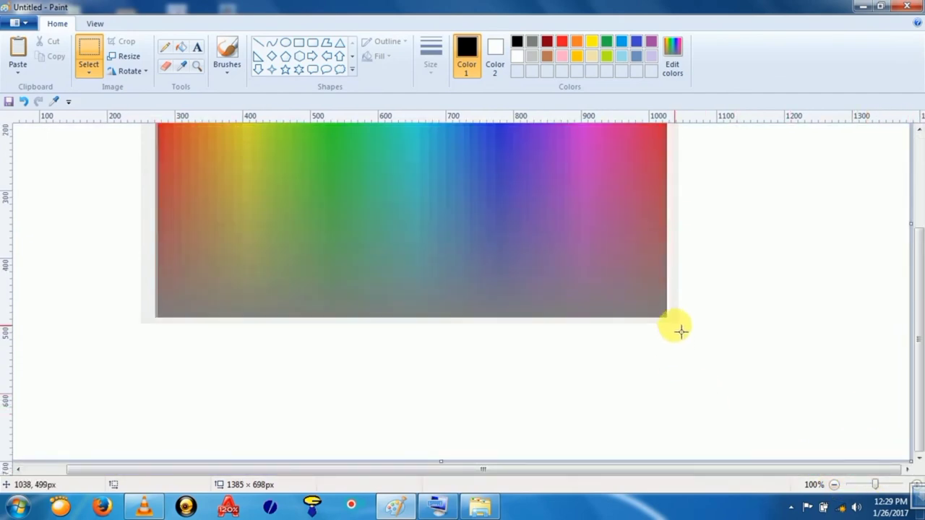
drag(680, 329, 149, 9)
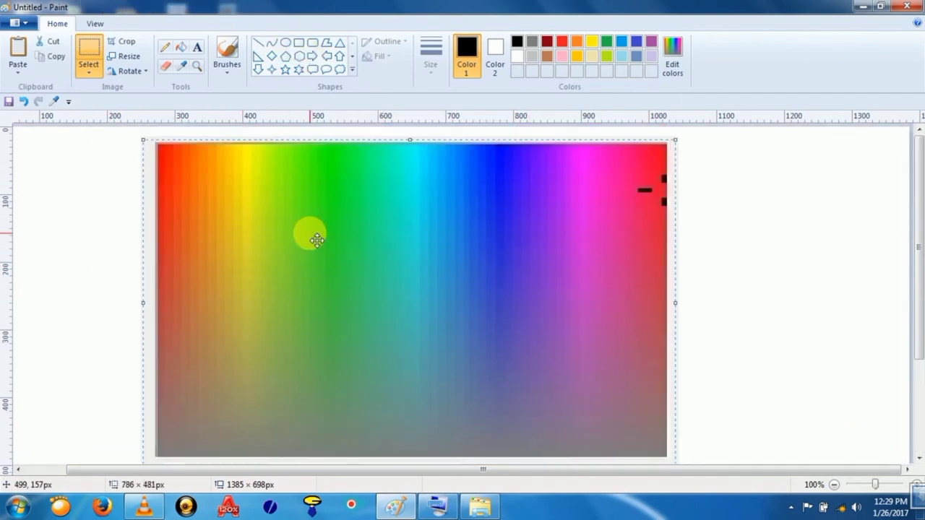
drag(361, 296, 268, 296)
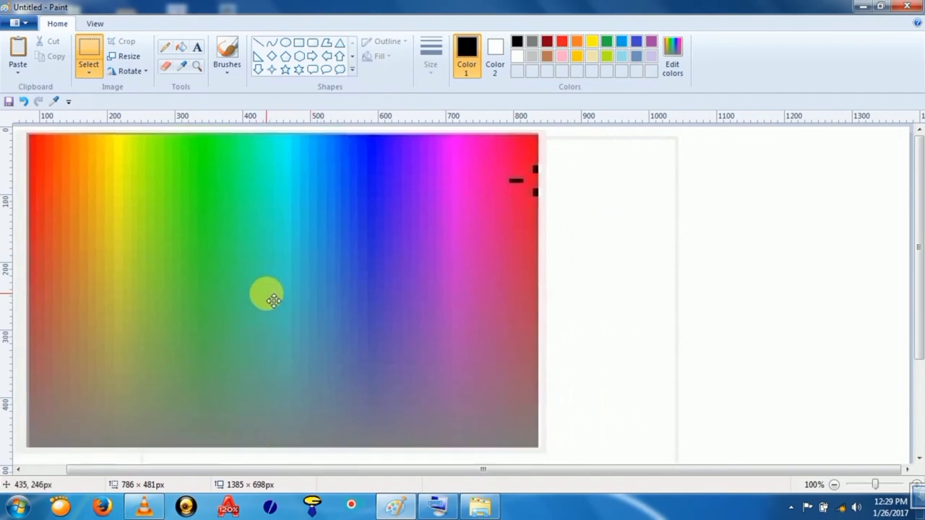
click(691, 299)
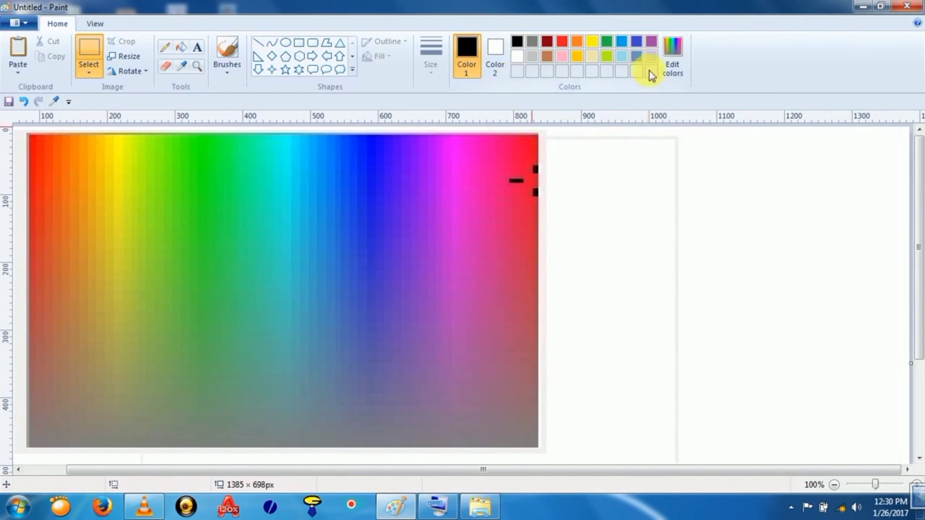
Step: Open the Edit Colors dialog beside the spectrum picture and set Hue to 239
click(672, 62)
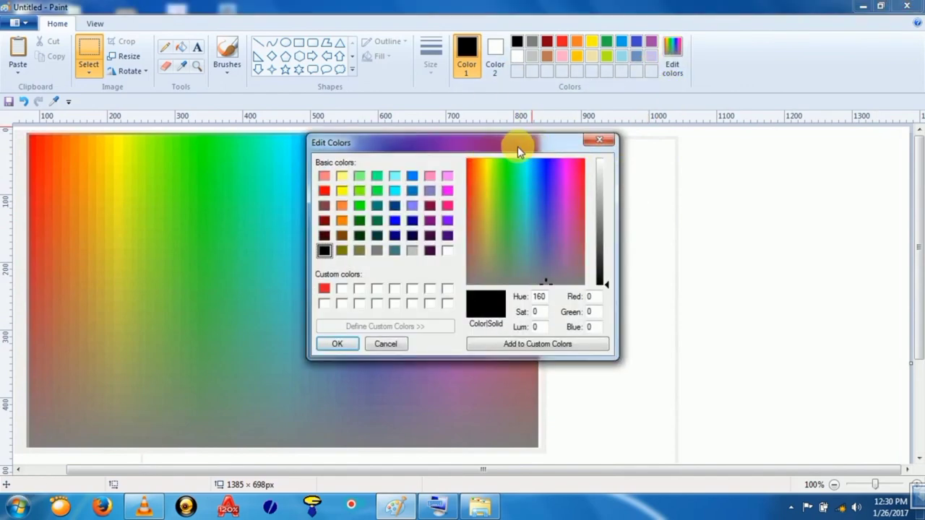
drag(517, 145, 769, 143)
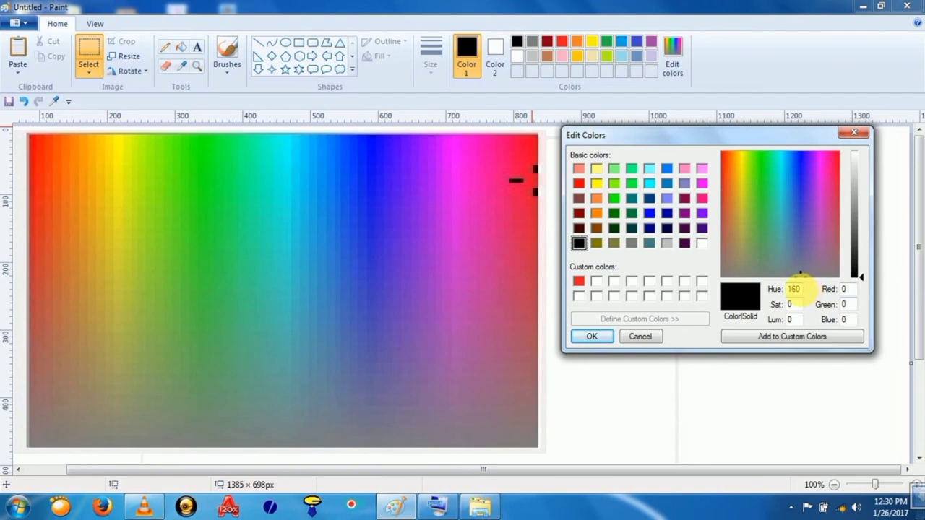
double_click(795, 289)
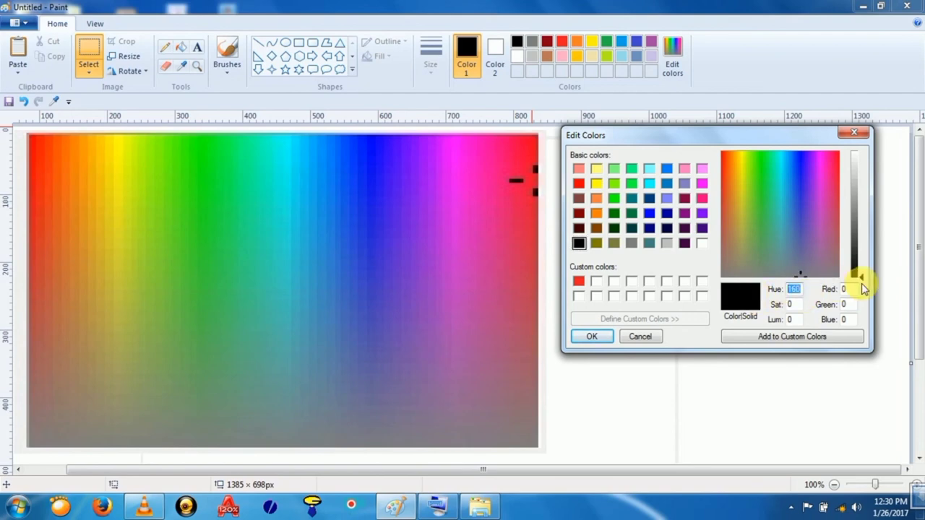
text(239)
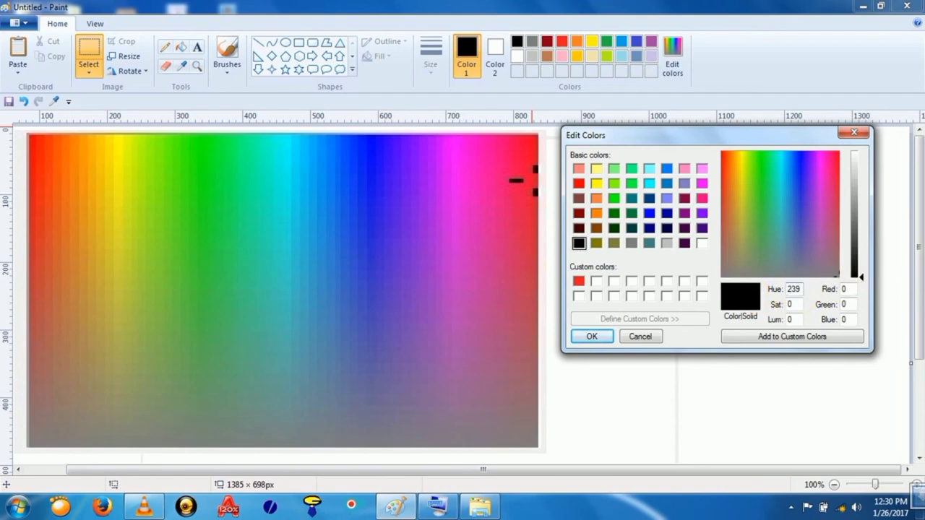
Step: Move the colour marker to the upper red corner of the spectrum and try saturation values of 240, 200 and 150
click(839, 276)
drag(841, 280, 838, 153)
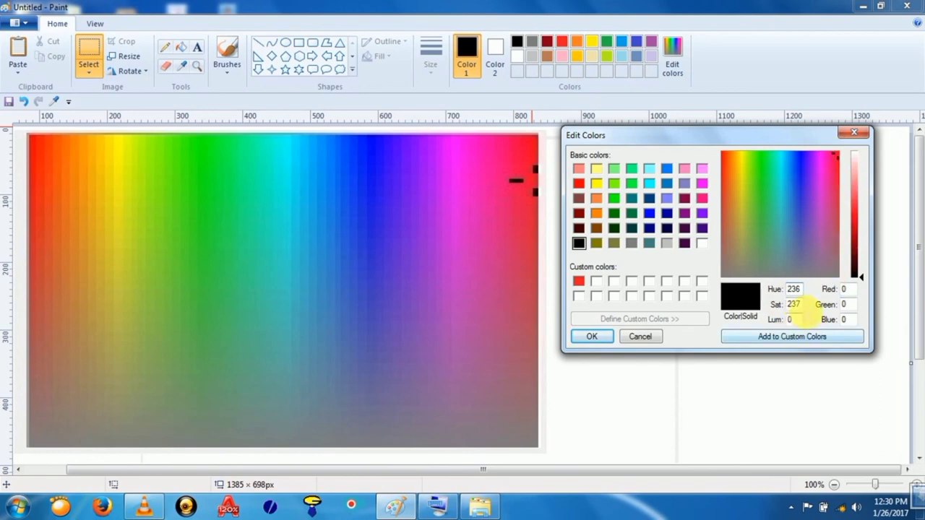
double_click(793, 304)
text(240)
text(200)
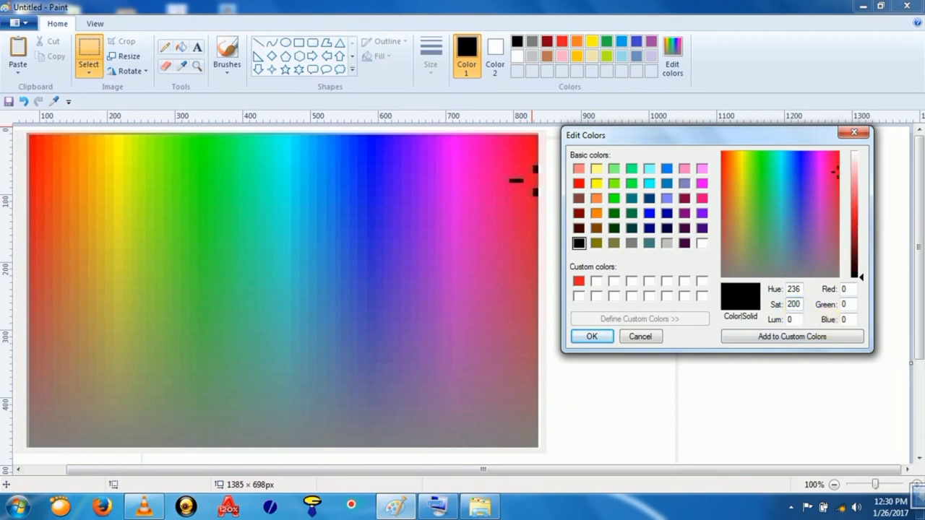
key(BackSpace)
key(BackSpace)
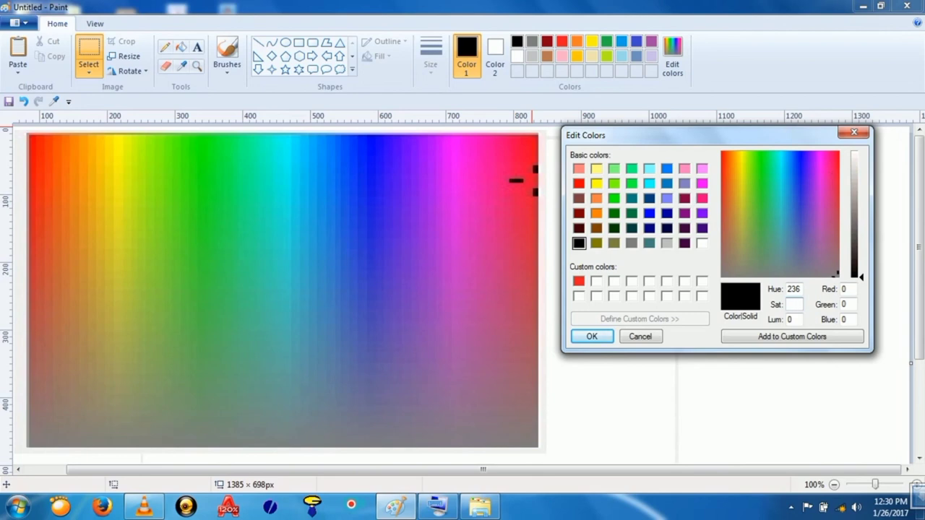
text(0)
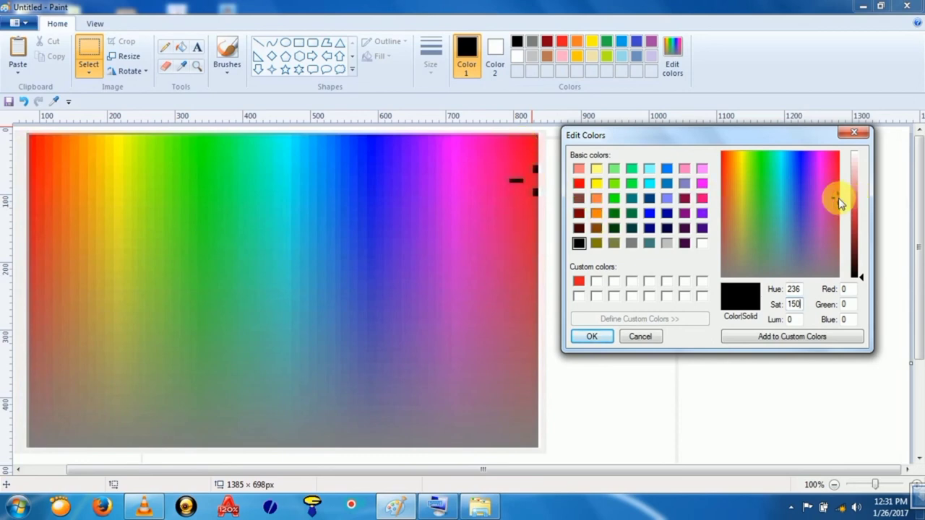
Step: Pick a blue with hue 155 and saturation 162, test its luminosity at 240 and 0, and leave luminosity at 181
drag(781, 193, 800, 194)
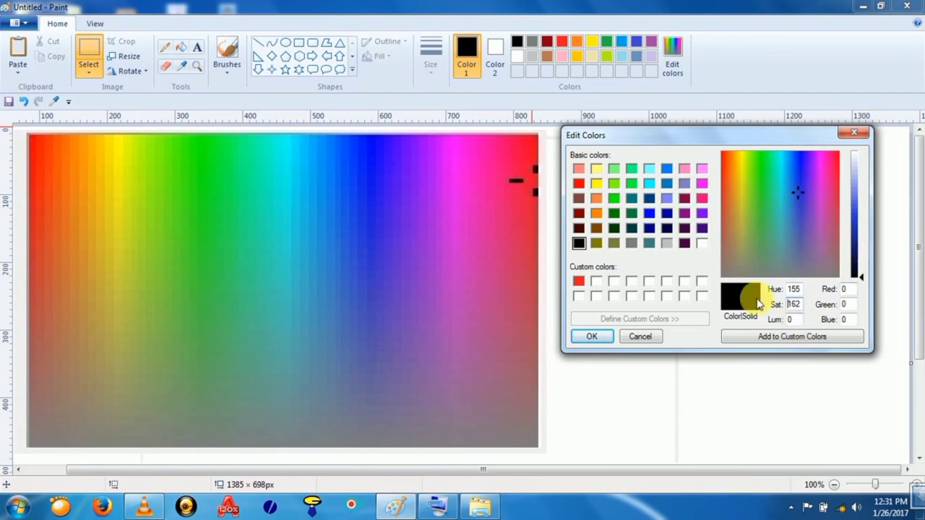
drag(865, 273, 860, 146)
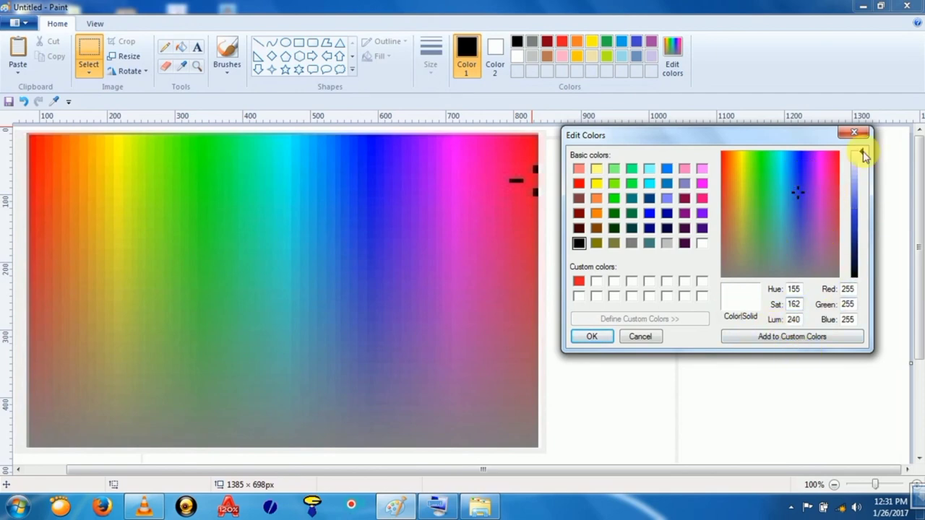
drag(864, 155, 864, 282)
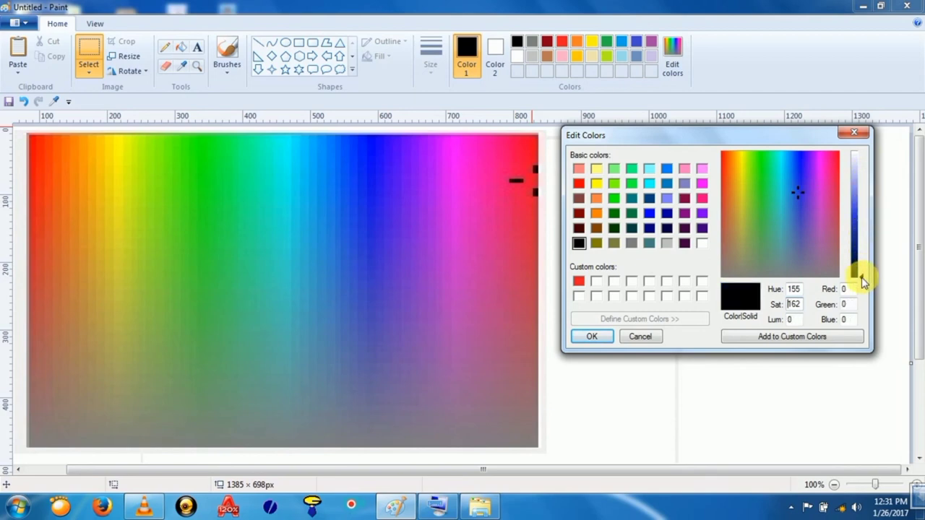
drag(864, 282, 865, 187)
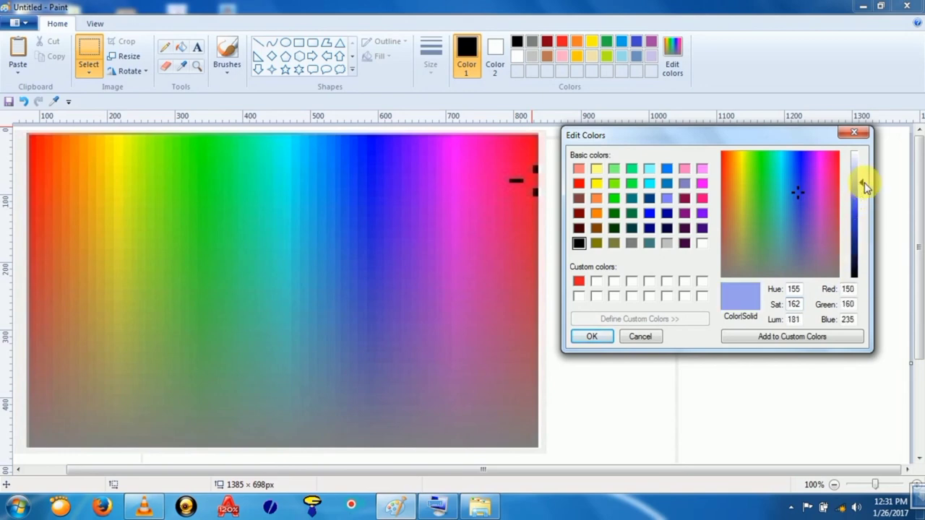
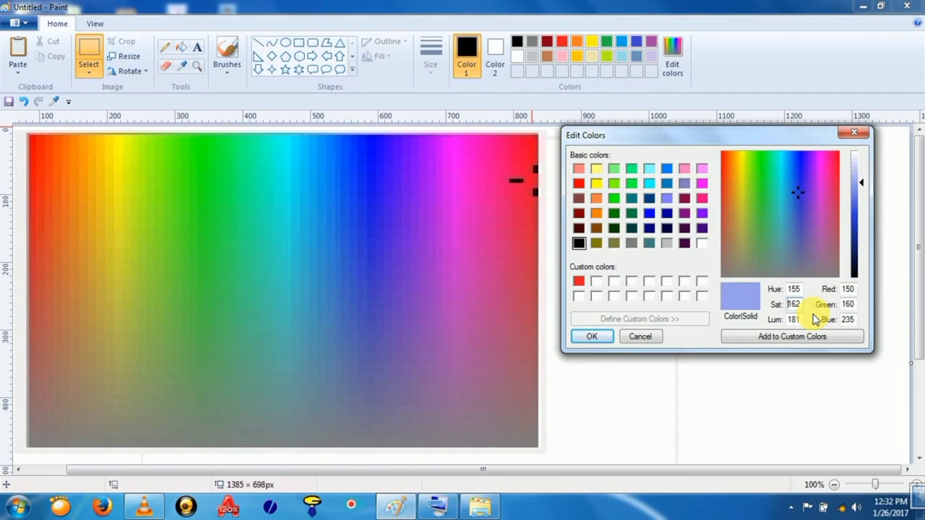
Step: Close the Edit Colors dialog, view the spectrum picture at 200% zoom and return to 100%
click(639, 337)
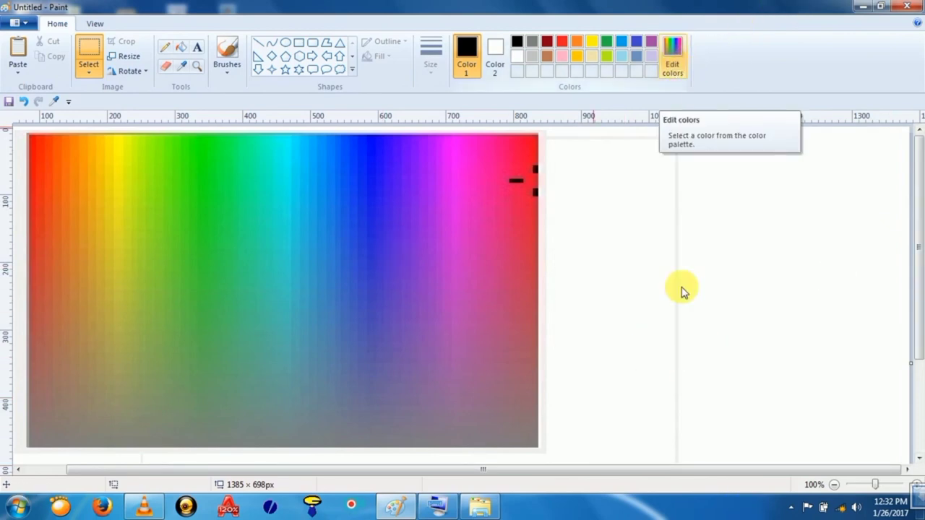
click(97, 24)
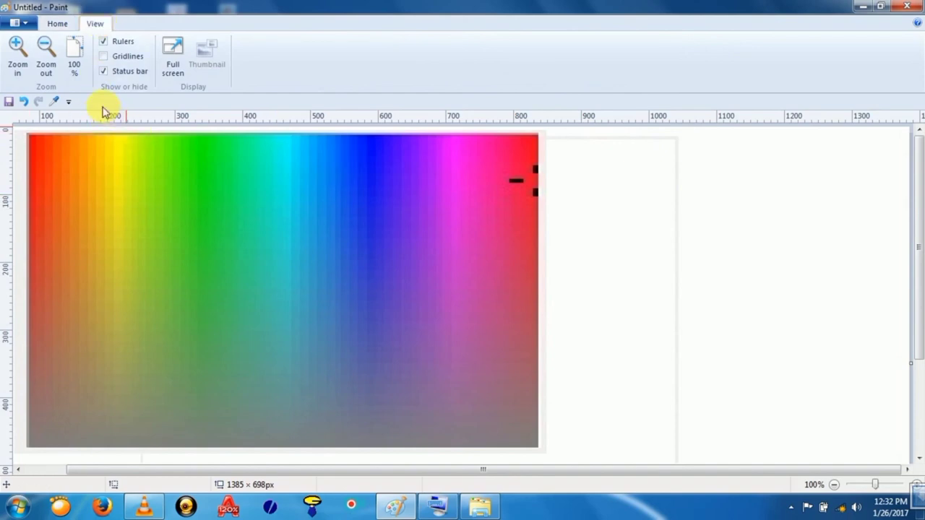
click(18, 52)
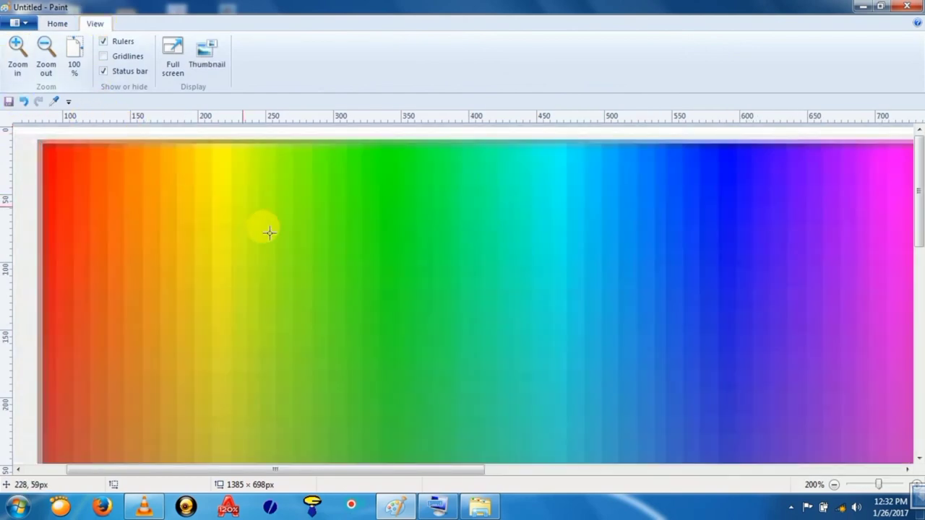
scroll(269, 232, down, 5)
scroll(279, 231, up, 5)
click(64, 70)
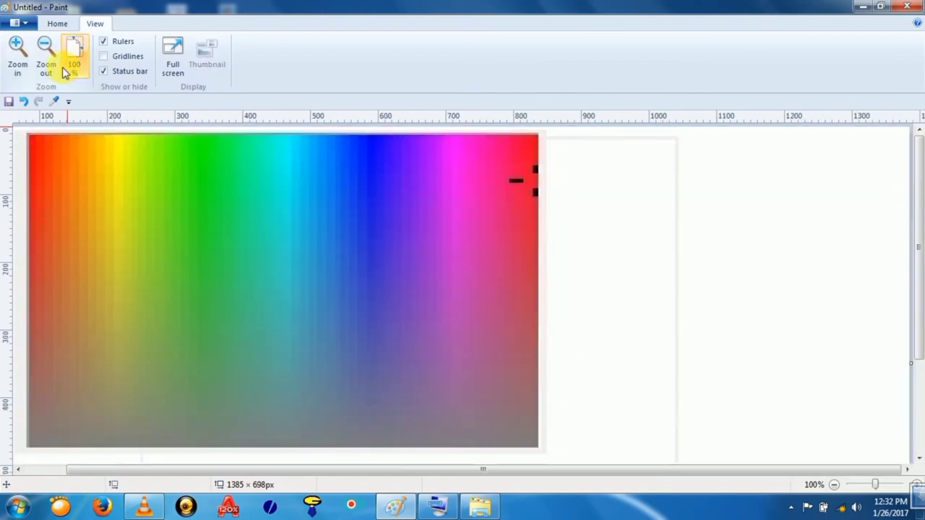
click(46, 62)
click(67, 68)
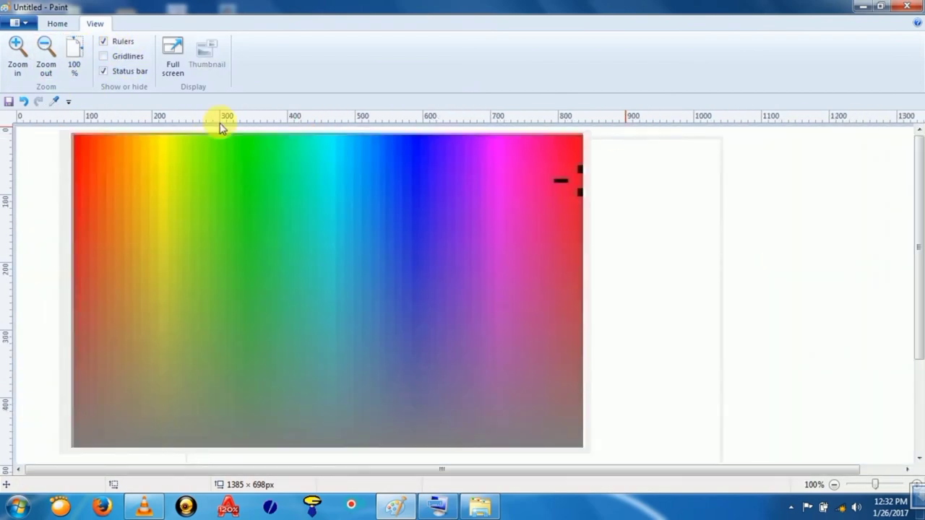
Step: Toggle the rulers, gridlines and status bar one after another, restoring each to its original display setting
click(121, 47)
click(121, 46)
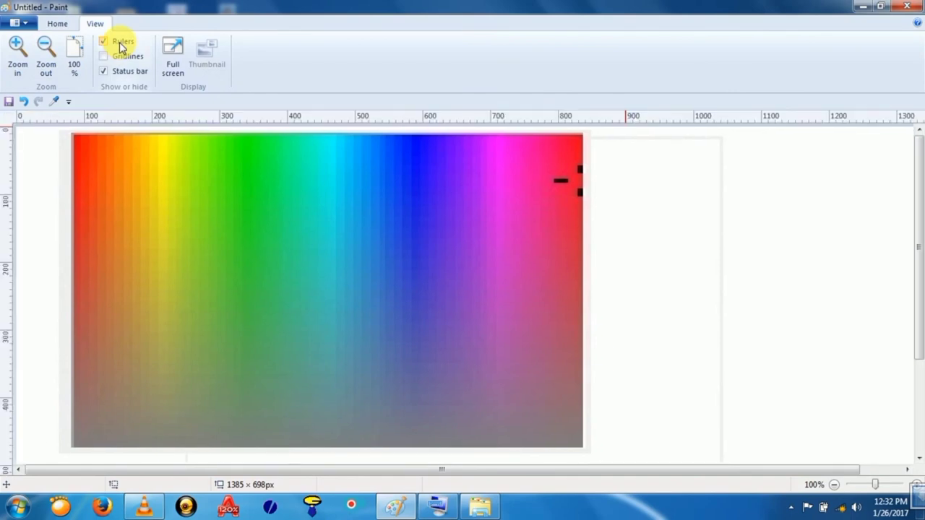
click(125, 57)
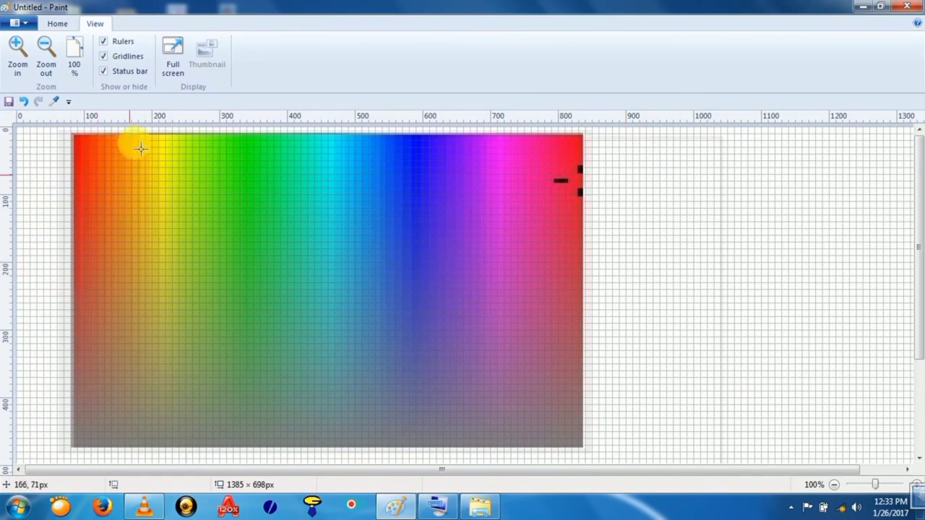
click(109, 57)
click(118, 72)
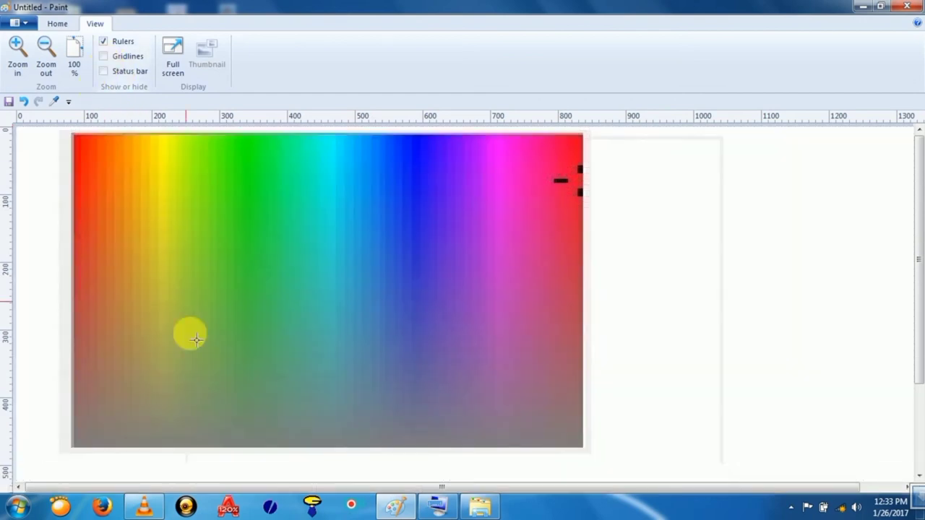
click(115, 77)
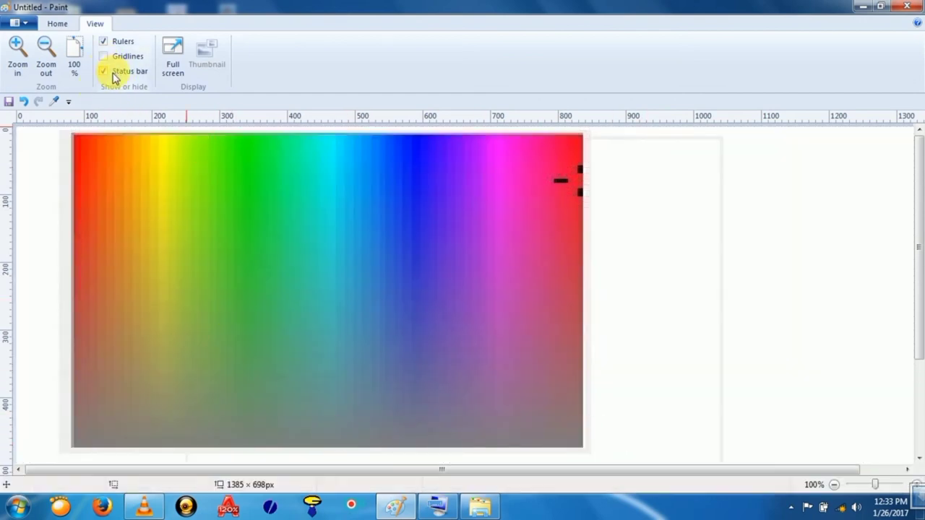
Step: Zoom the spectrum picture to 400%, view it in full screen and return to the normal window
double_click(15, 58)
click(13, 56)
click(172, 56)
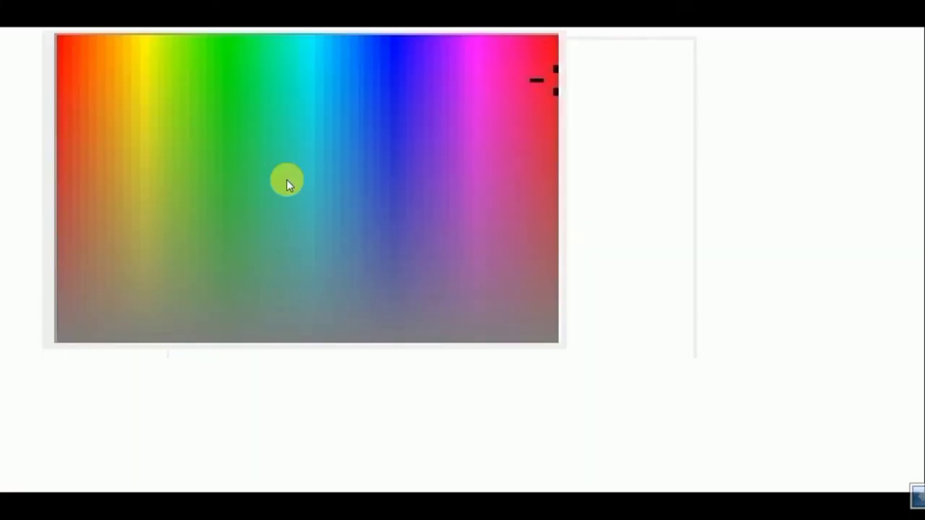
click(197, 232)
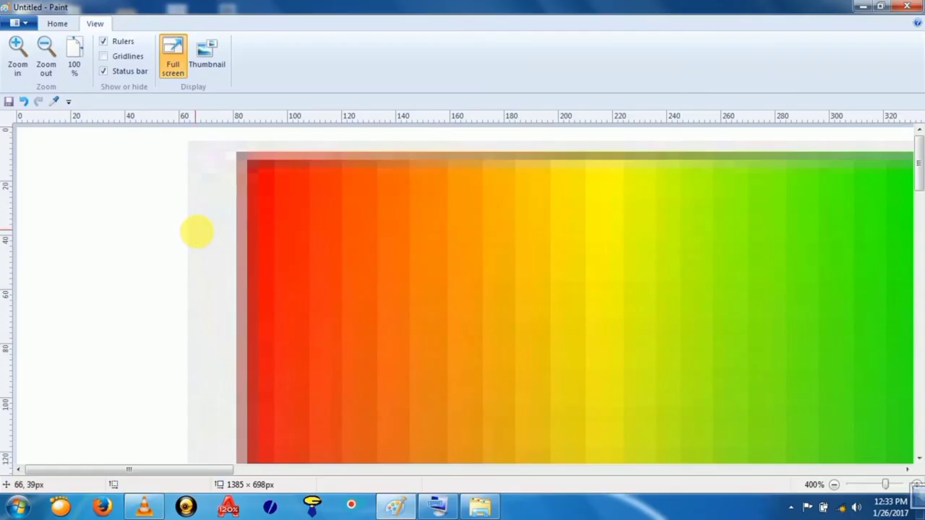
Step: Show the thumbnail window, look further down the magnified picture and return to 100% zoom
click(207, 64)
scroll(590, 224, down, 3)
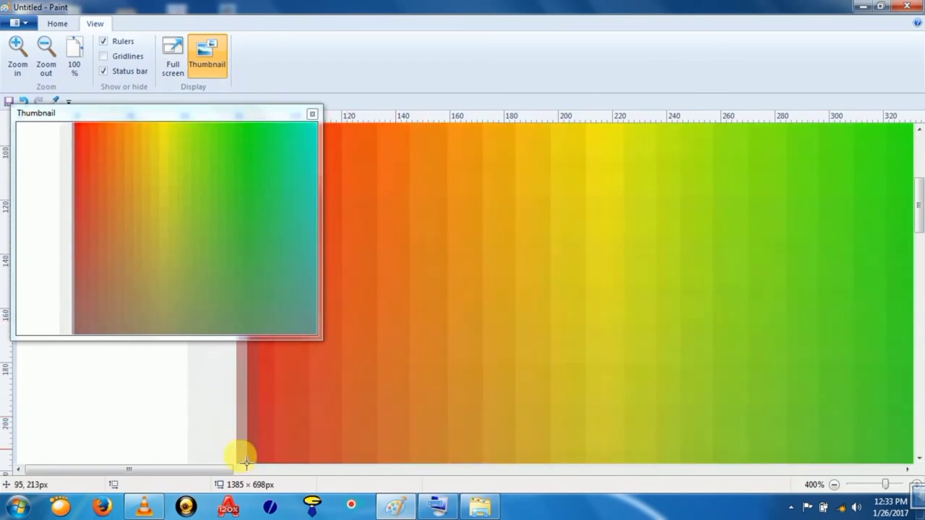
mouse_move(217, 471)
mouse_down()
mouse_move(327, 481)
mouse_move(475, 476)
mouse_move(202, 479)
mouse_up()
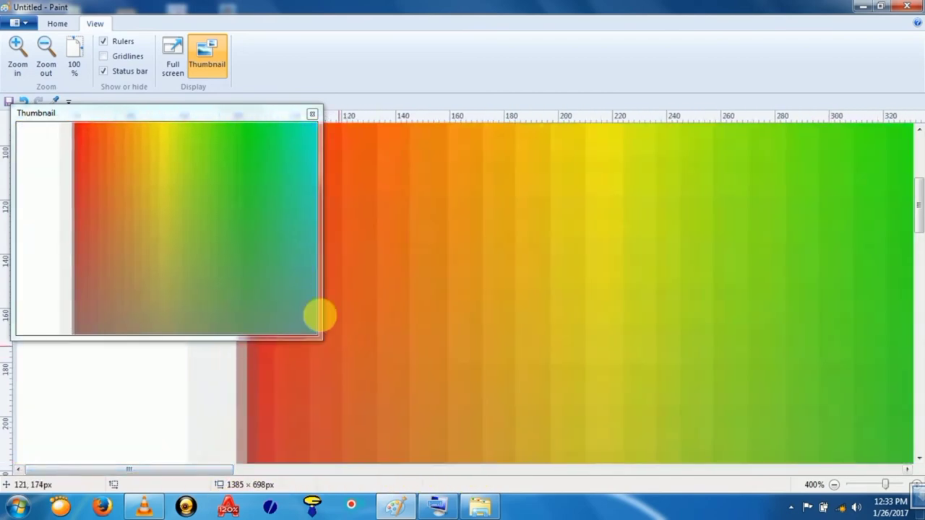
click(74, 66)
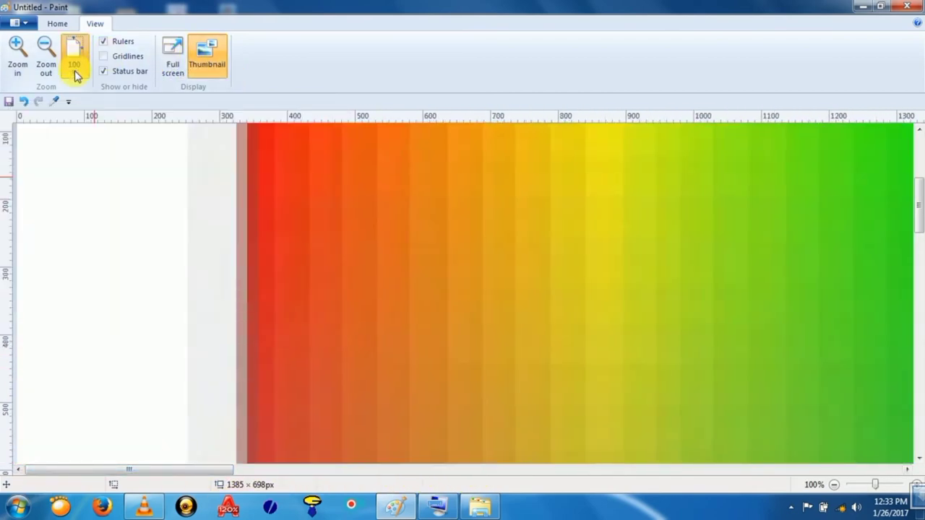
scroll(247, 236, up, 2)
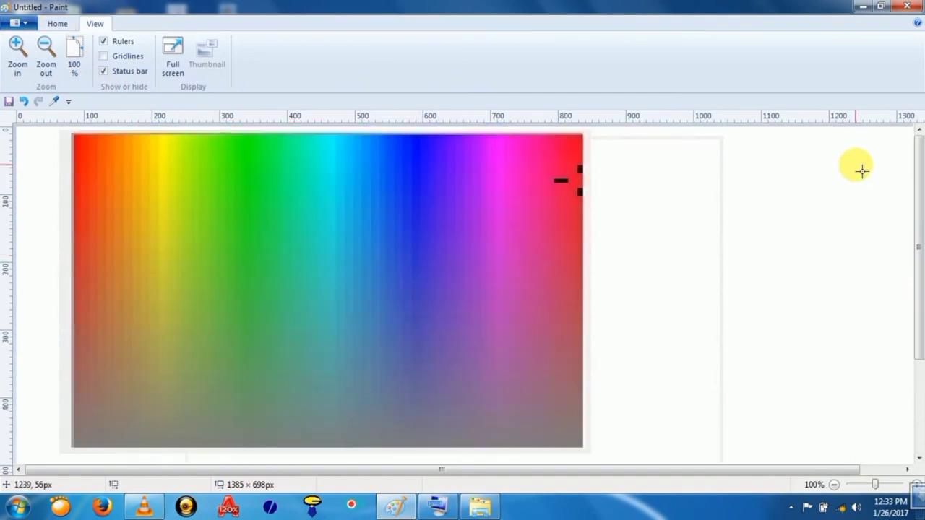
Step: Clear the canvas and draw a horizontal S-shaped curve about 555 px wide, bent down near its left and up near its right
key(Delete)
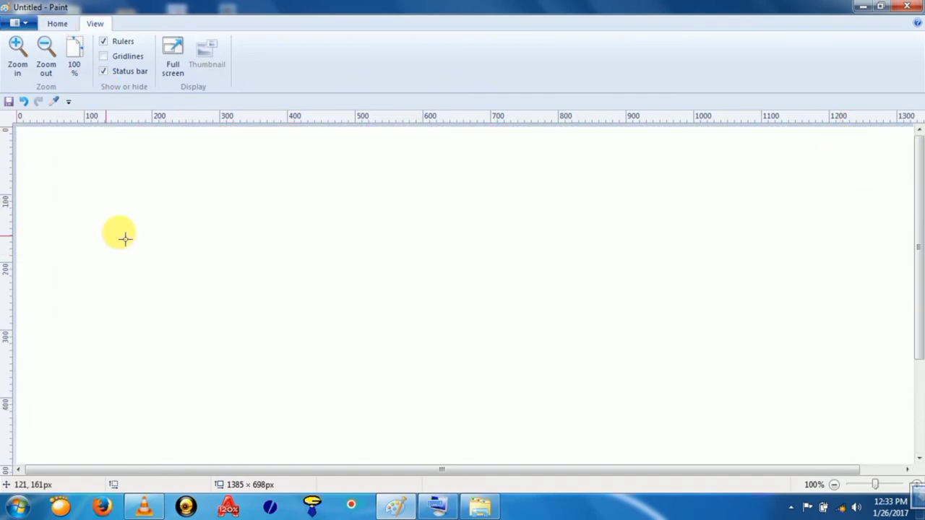
click(57, 24)
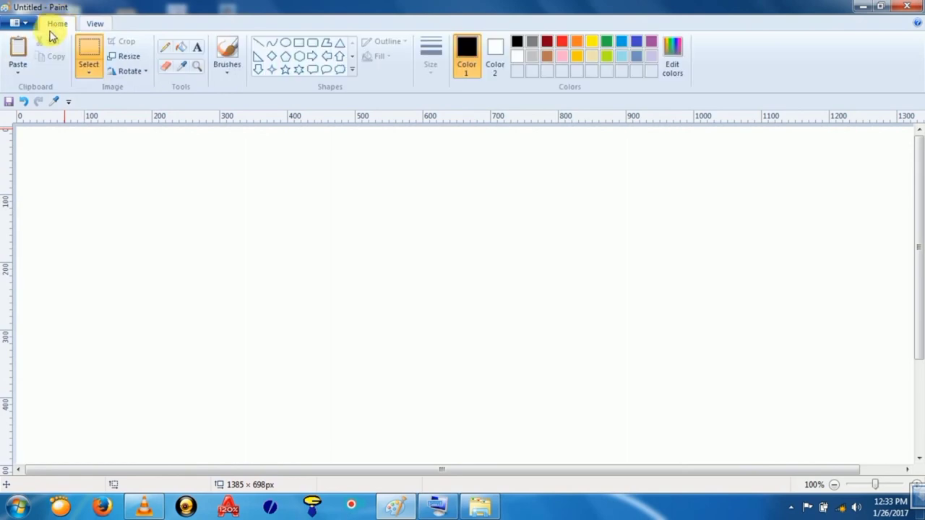
click(273, 43)
drag(278, 246, 658, 251)
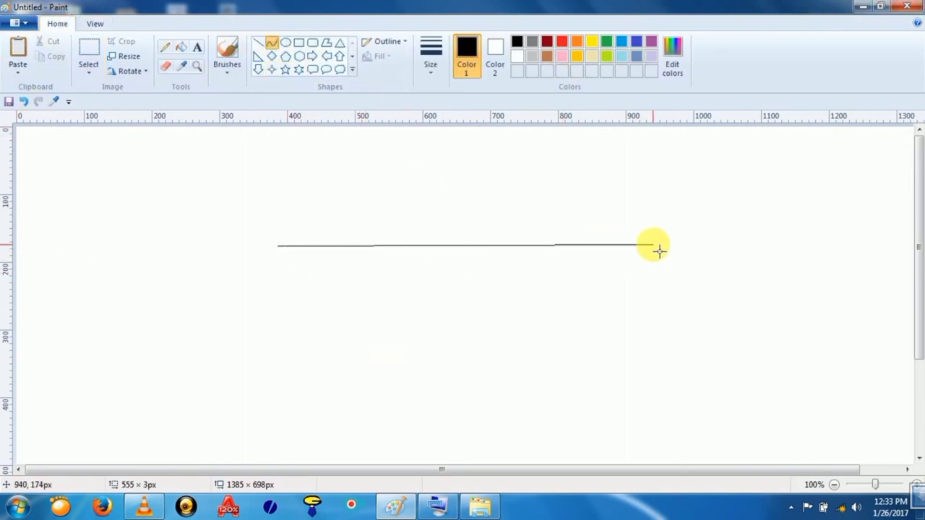
drag(388, 253, 377, 290)
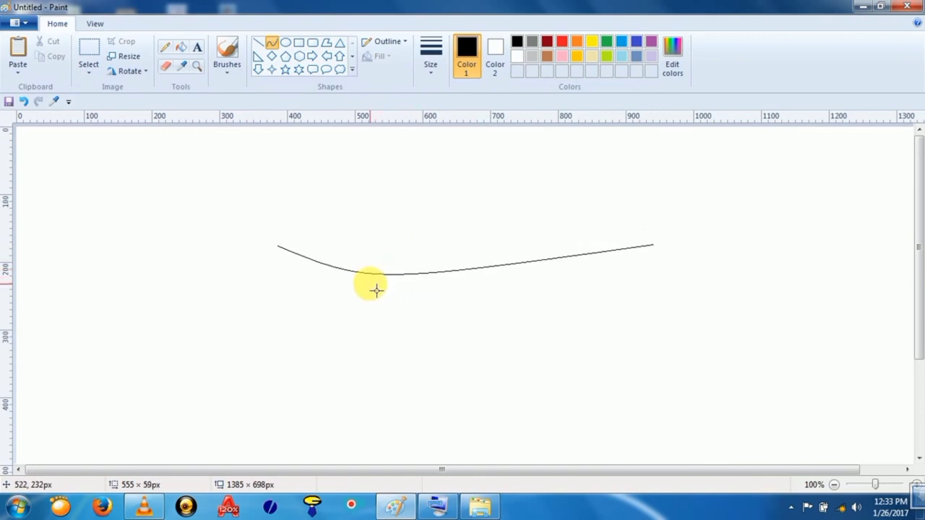
drag(558, 269, 558, 189)
click(542, 309)
Step: Select the S-shaped curve with an area of about 587 × 147 px and move it up the canvas
click(89, 54)
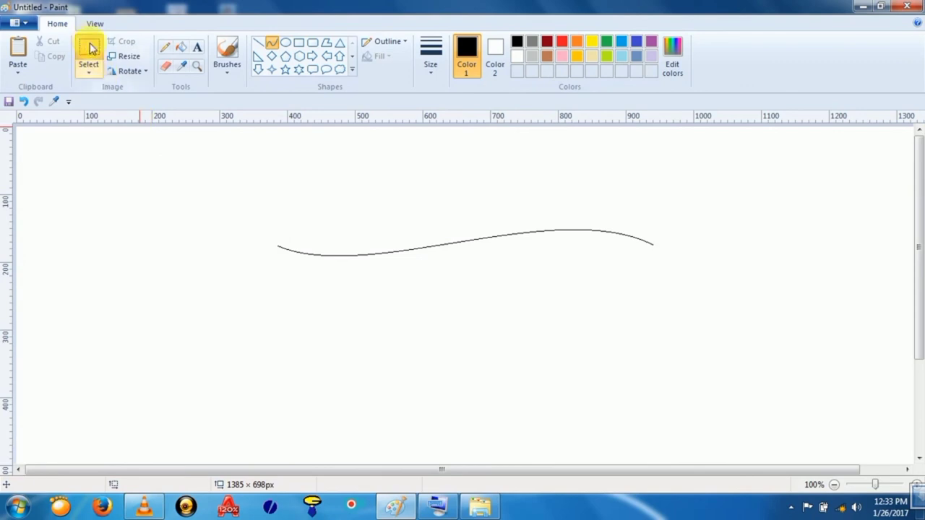
drag(268, 220, 664, 312)
drag(582, 297, 562, 233)
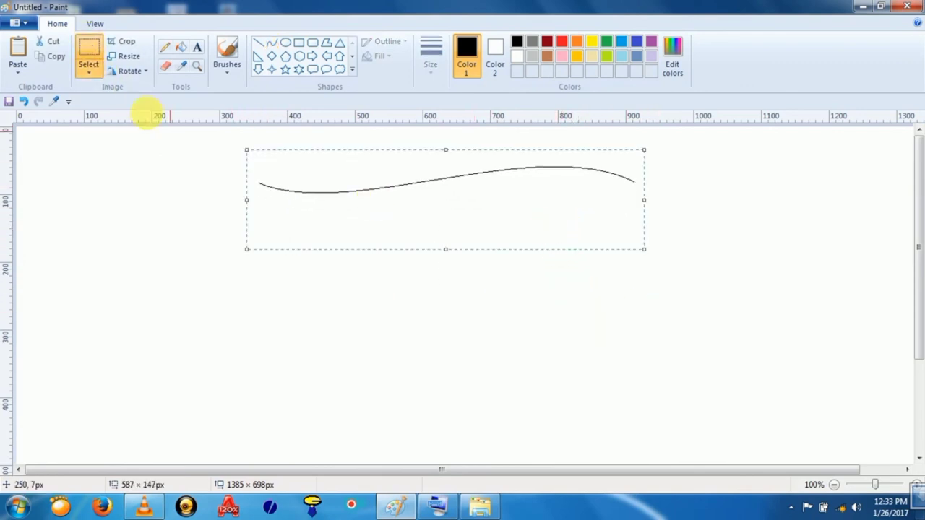
Step: Turn on transparent selection and stack three copies of the curve below the original, then deselect
click(93, 77)
click(124, 195)
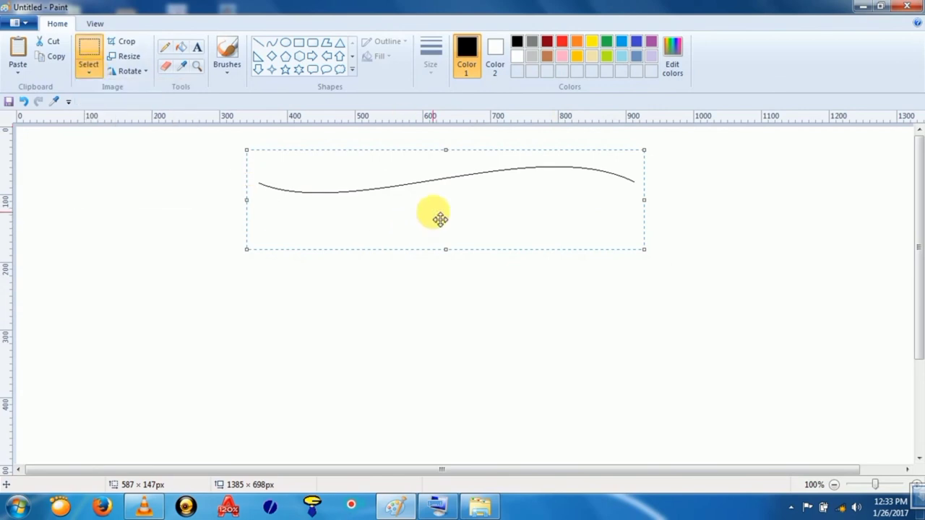
drag(441, 219, 438, 334)
click(698, 304)
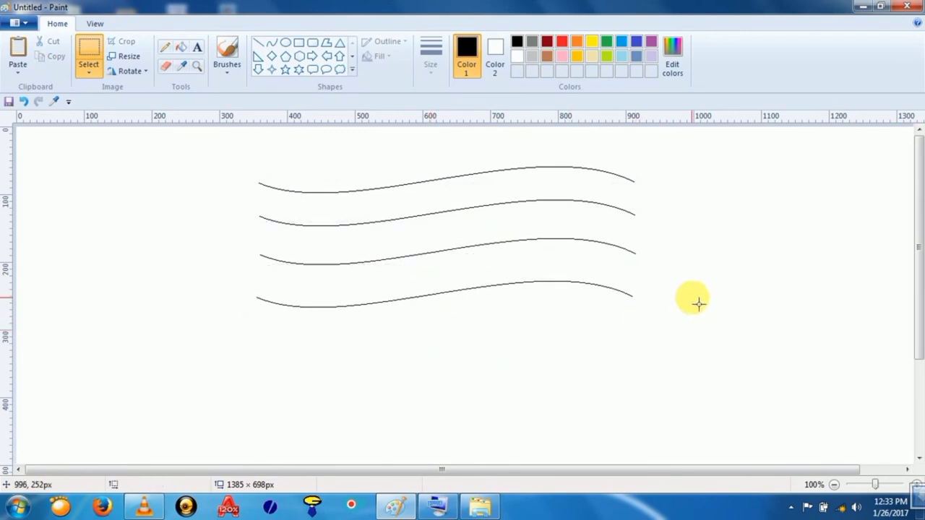
Step: Draw a narrow upright rectangle about 8 × 385 px near the canvas's left edge as the flagpole
click(302, 45)
drag(53, 143, 58, 402)
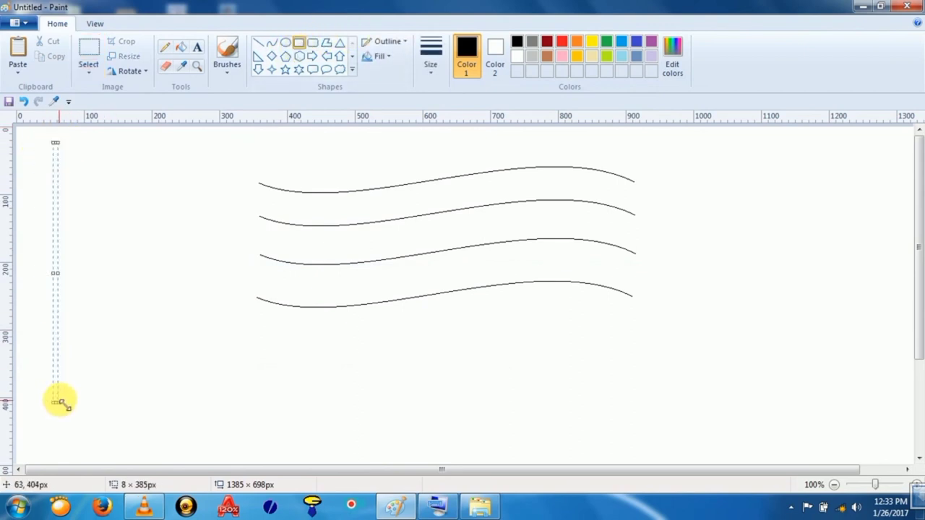
click(292, 391)
Step: Select the four curves with an area of about 639 × 297 px and move them so their left ends meet the pole
click(88, 52)
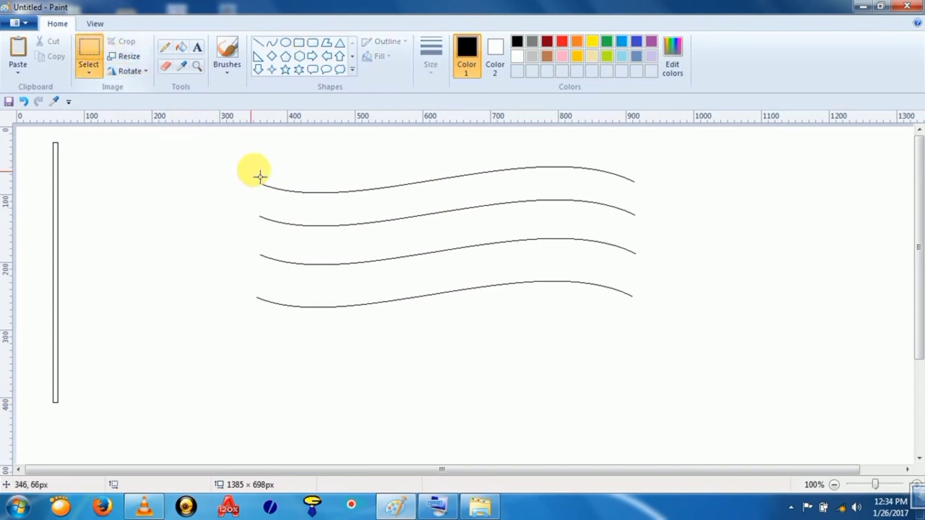
drag(236, 144, 283, 205)
drag(310, 237, 669, 345)
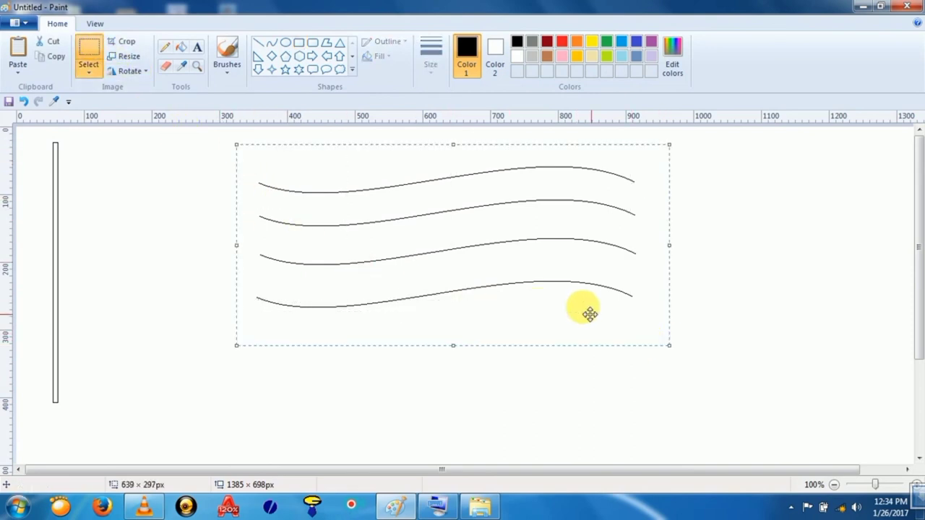
drag(423, 309, 356, 273)
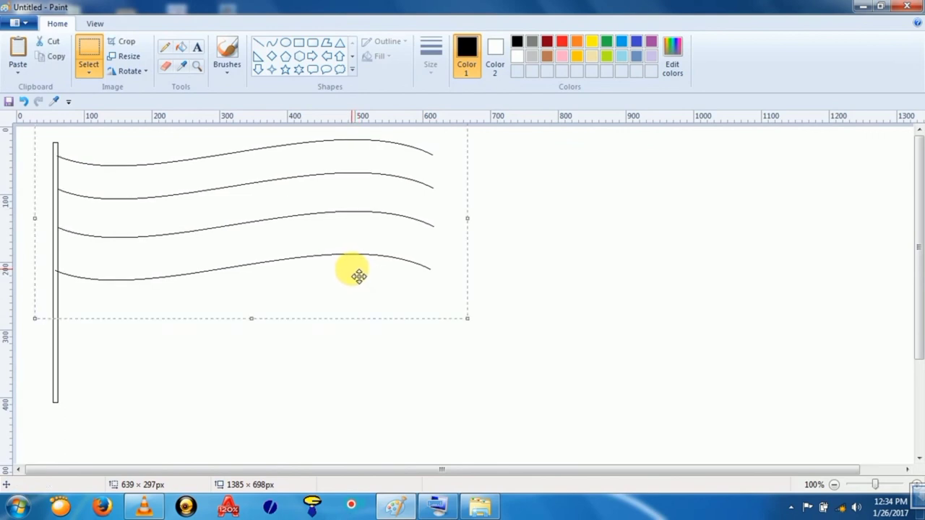
click(586, 247)
Step: Draw a slightly wavy vertical curve about 247 px tall and place it across the right ends of the four curves
click(272, 43)
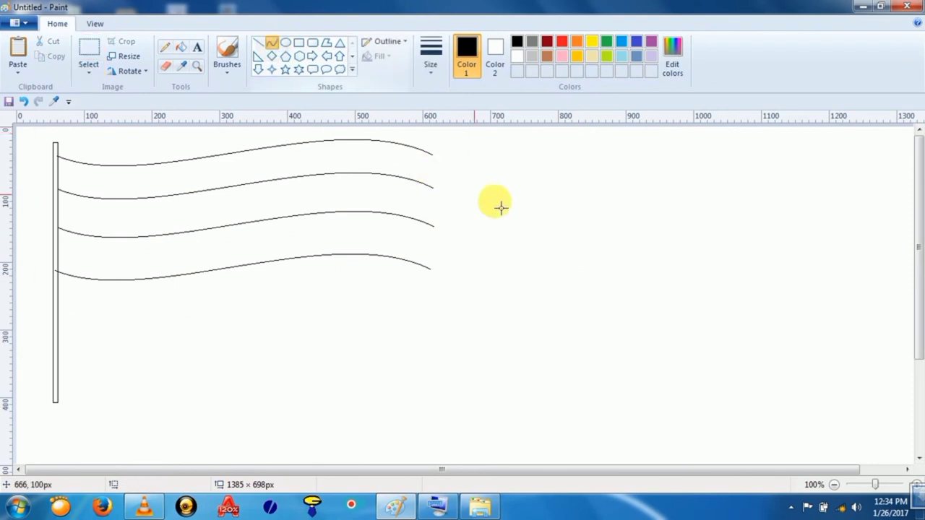
mouse_move(523, 158)
mouse_down()
mouse_move(531, 270)
mouse_move(525, 326)
mouse_move(517, 323)
mouse_up()
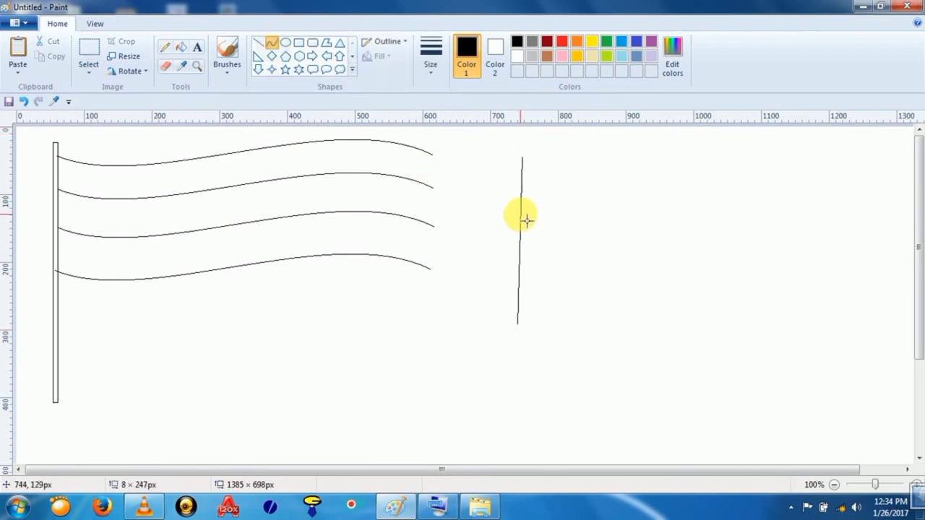
drag(527, 217, 513, 215)
drag(527, 283, 436, 260)
click(532, 258)
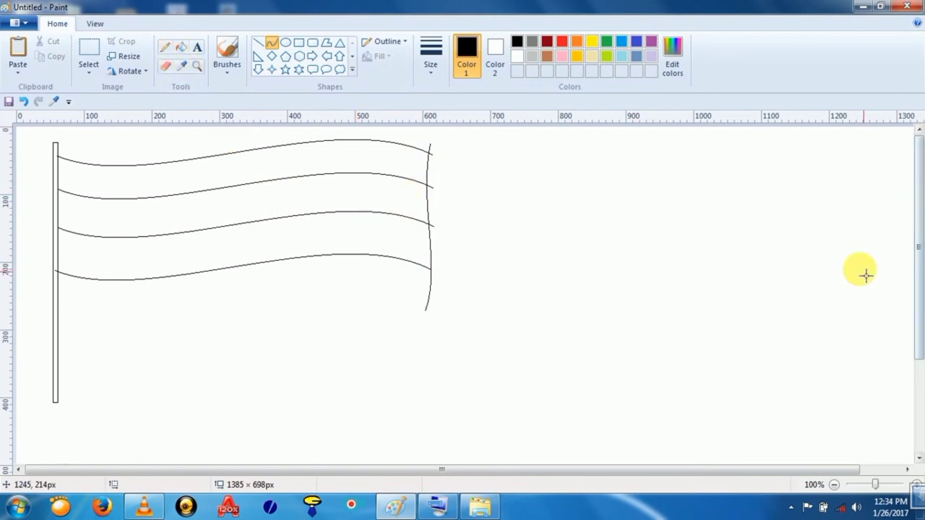
Step: Draw a circle about 96 × 92 px to the right of the flag and cross it with straight spokes through its centre
click(286, 42)
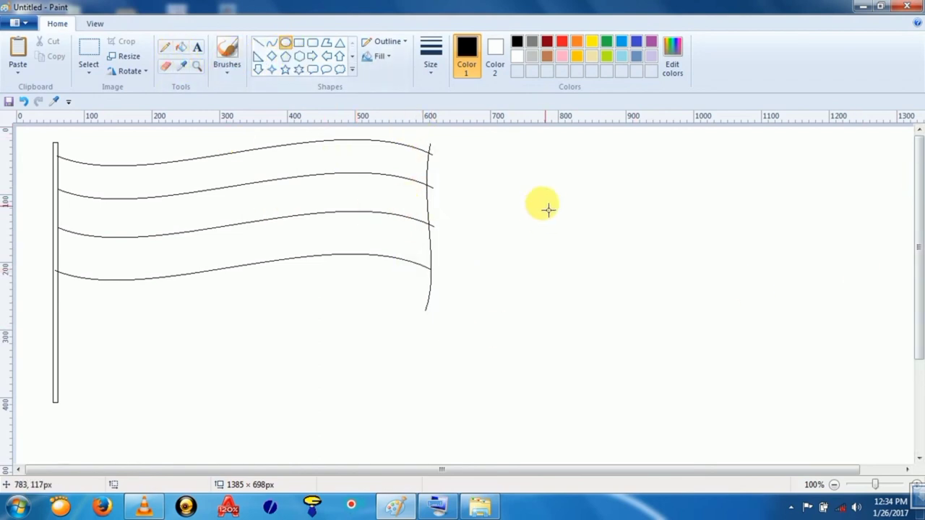
drag(541, 204, 611, 271)
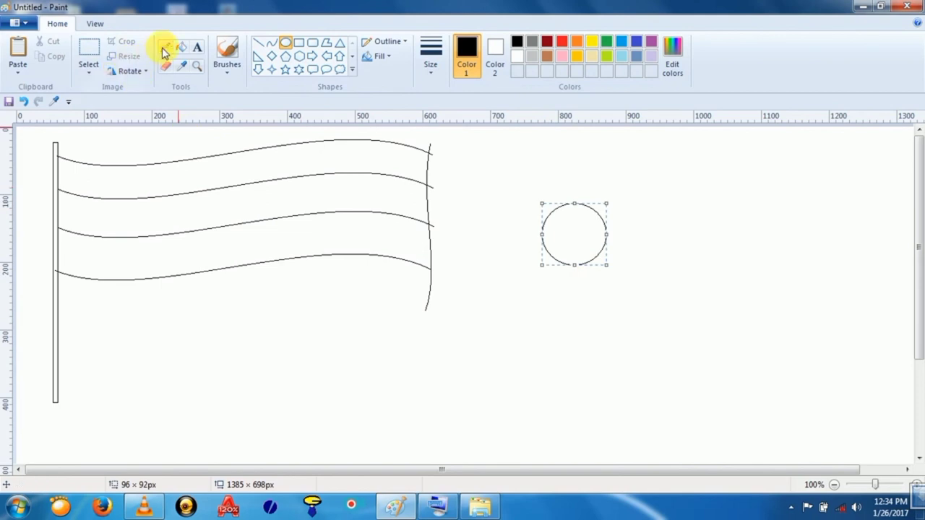
click(259, 42)
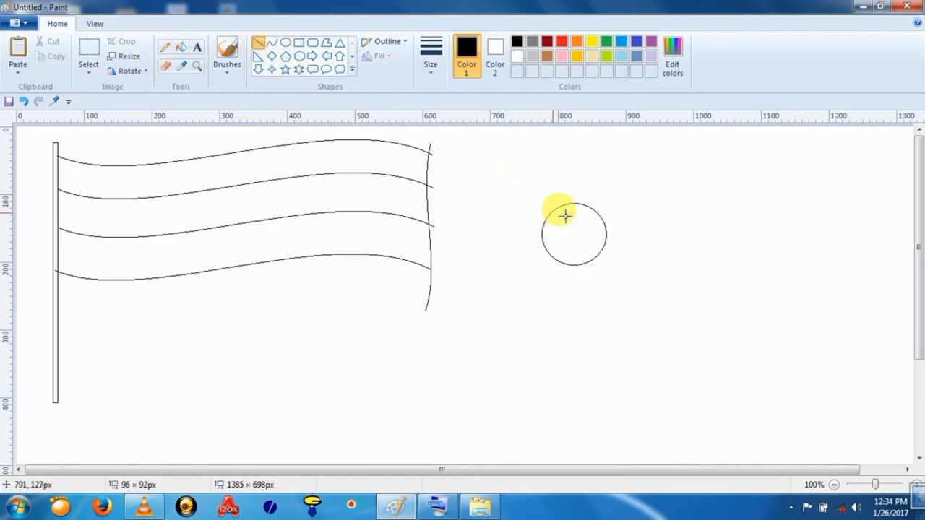
drag(581, 211, 581, 270)
drag(542, 233, 557, 263)
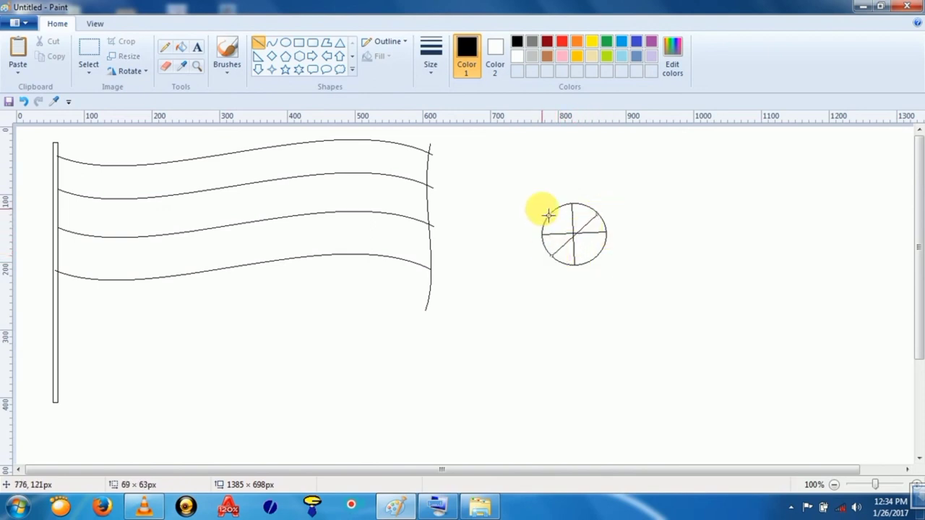
drag(549, 219, 603, 260)
drag(591, 206, 568, 267)
drag(570, 216, 568, 216)
mouse_move(563, 215)
mouse_down()
mouse_move(597, 272)
mouse_move(578, 235)
mouse_move(550, 226)
mouse_up()
drag(613, 226, 553, 249)
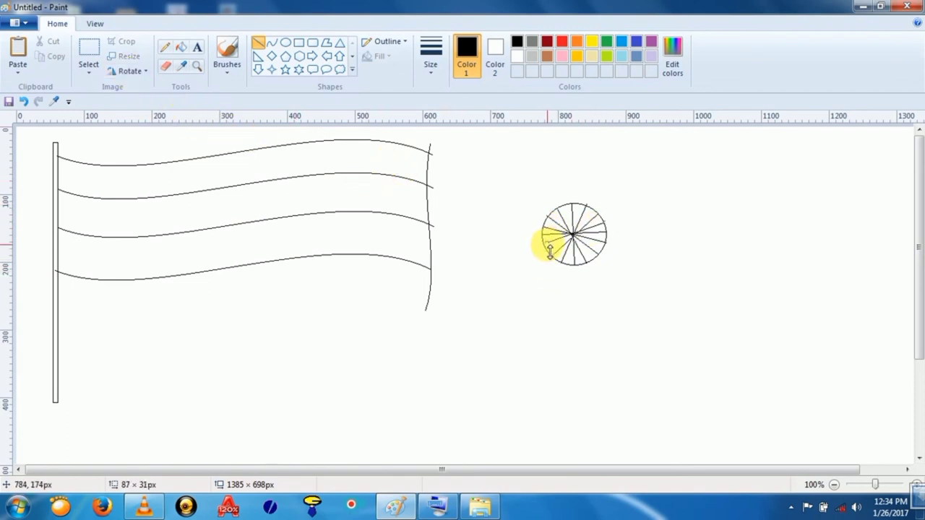
Step: Select the spoked wheel with an area of about 124 × 121 px and move it onto the middle stripe of the flag
click(512, 248)
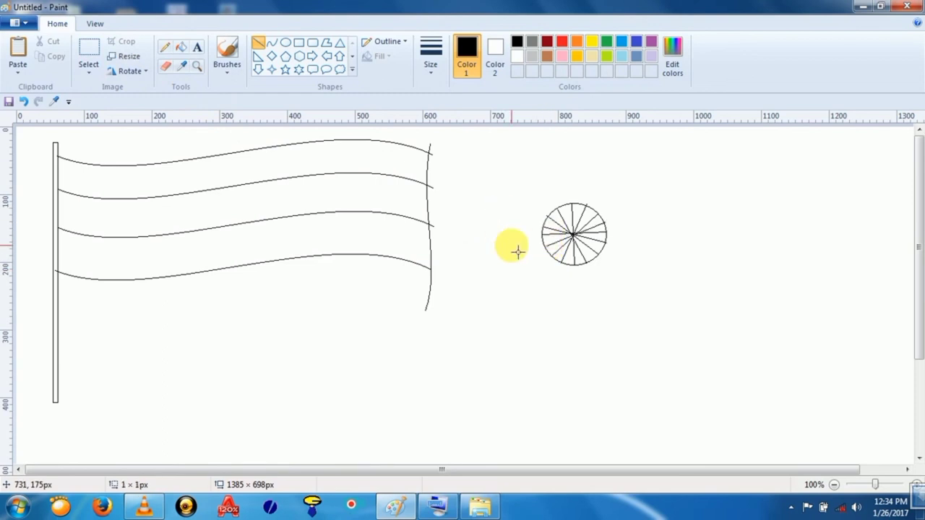
click(89, 48)
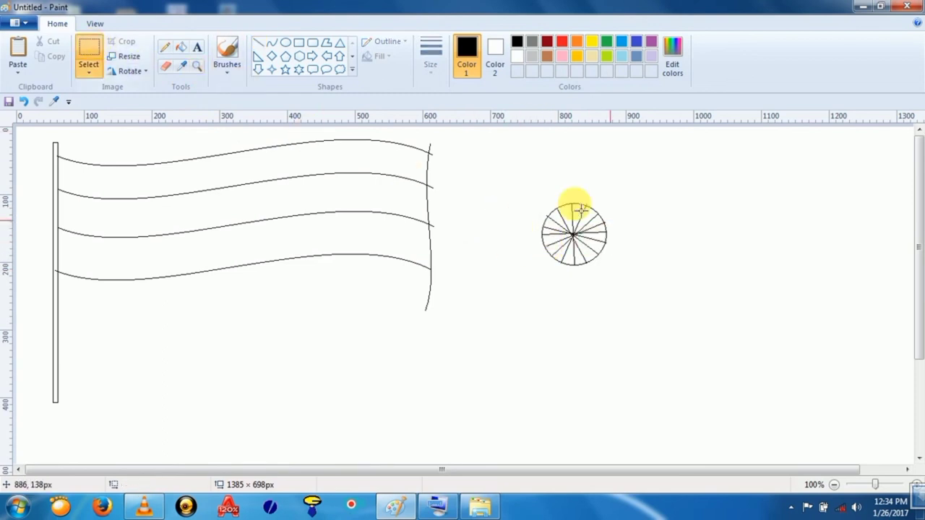
drag(536, 192, 626, 279)
drag(593, 248, 260, 231)
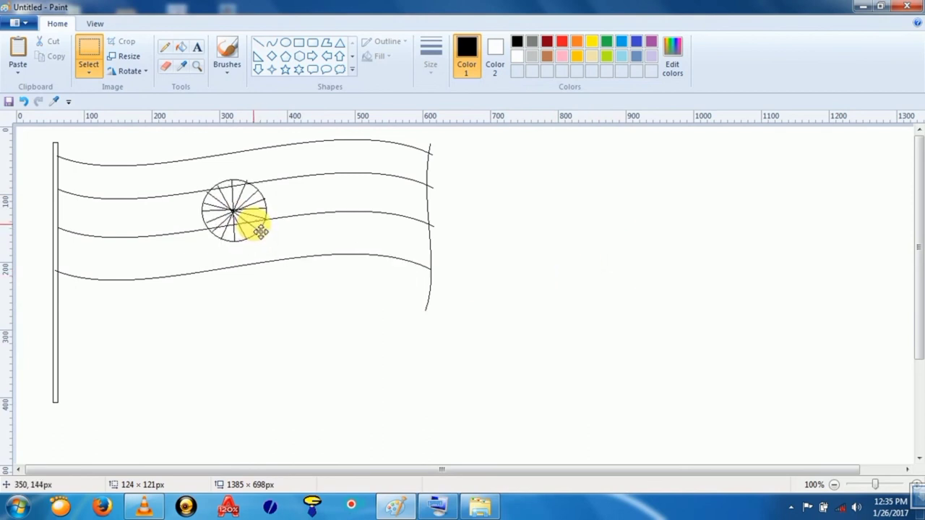
click(566, 316)
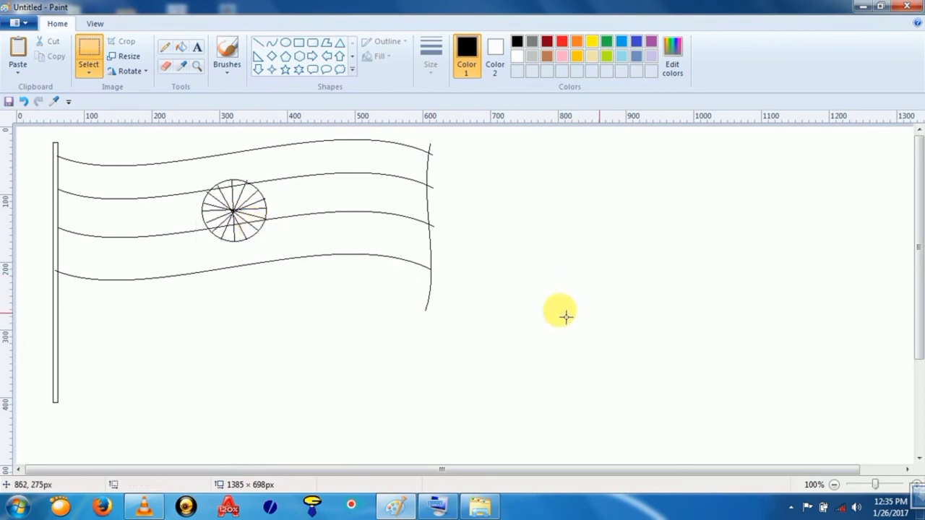
Step: Erase the line ends that overhang the flag's outer edge, including the vertical curve's parts above and below the stripes
click(166, 65)
mouse_move(436, 324)
mouse_down()
mouse_move(435, 289)
mouse_move(424, 320)
mouse_up()
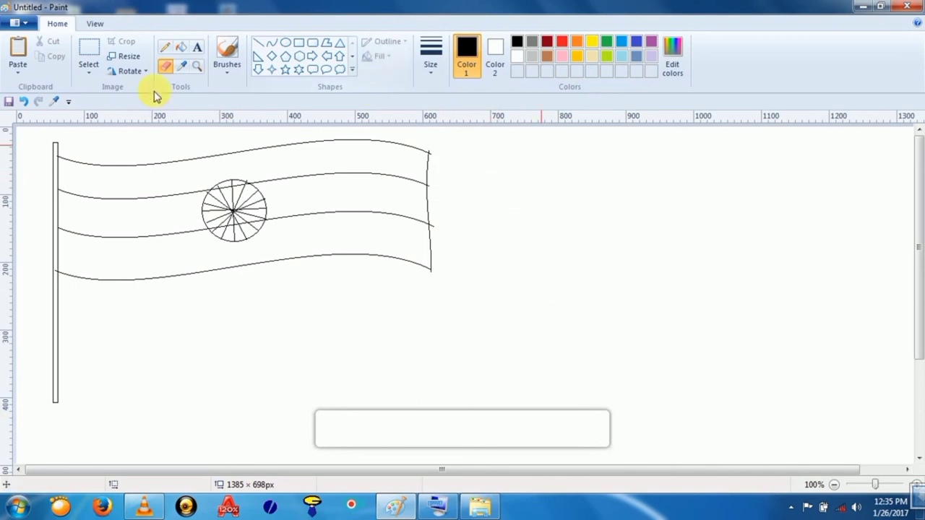
Step: Fill the flag's top stripe with red
click(181, 47)
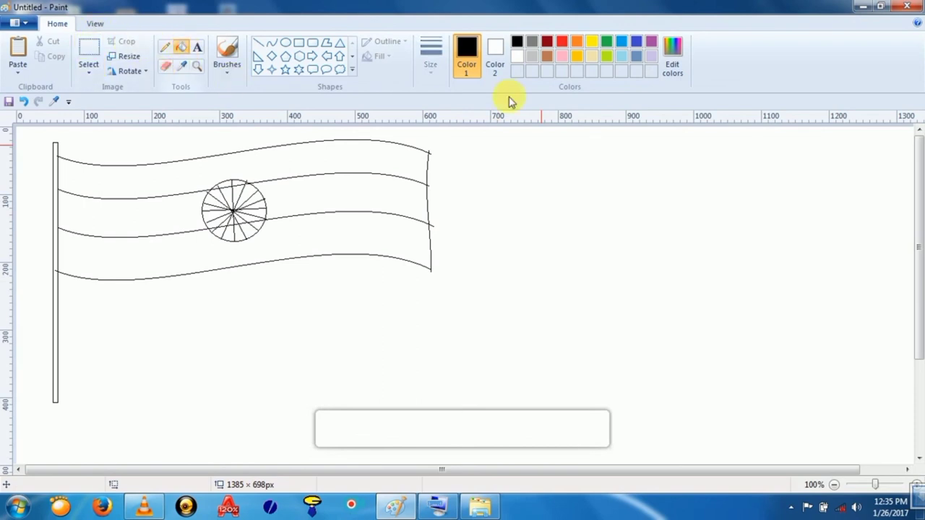
click(563, 43)
click(281, 158)
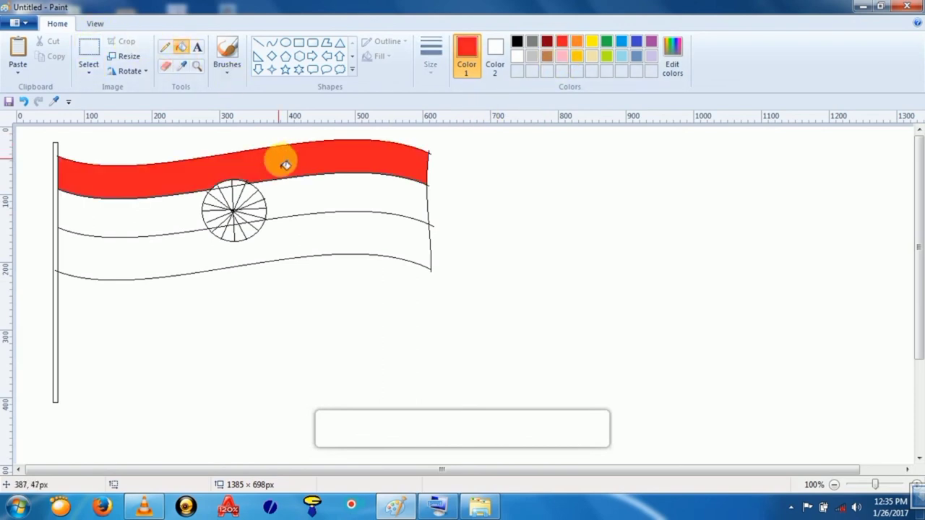
Step: Fill the flag's top stripe with orange and its bottom stripe with green
click(576, 44)
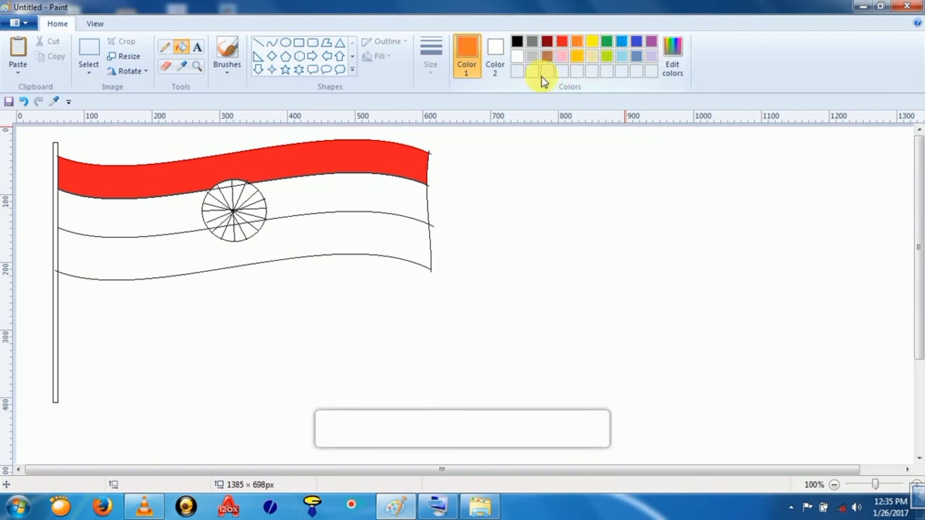
click(388, 152)
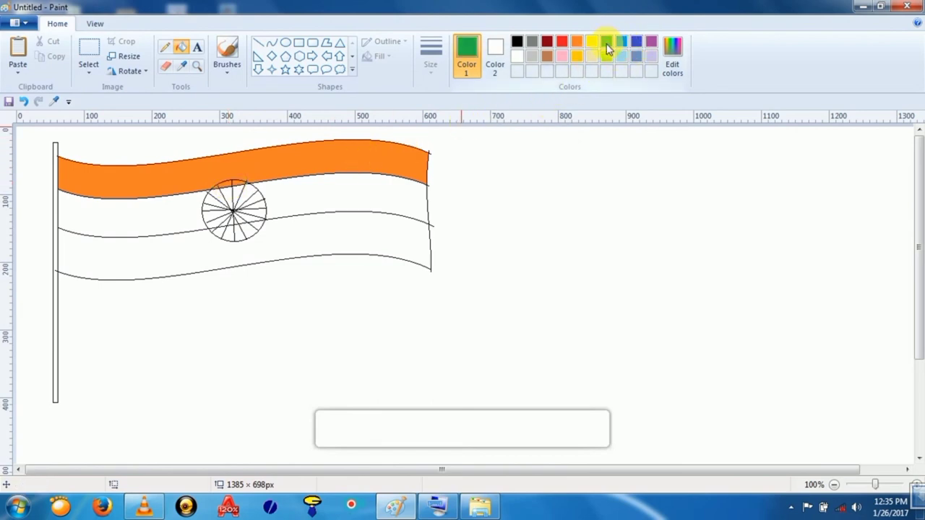
click(362, 233)
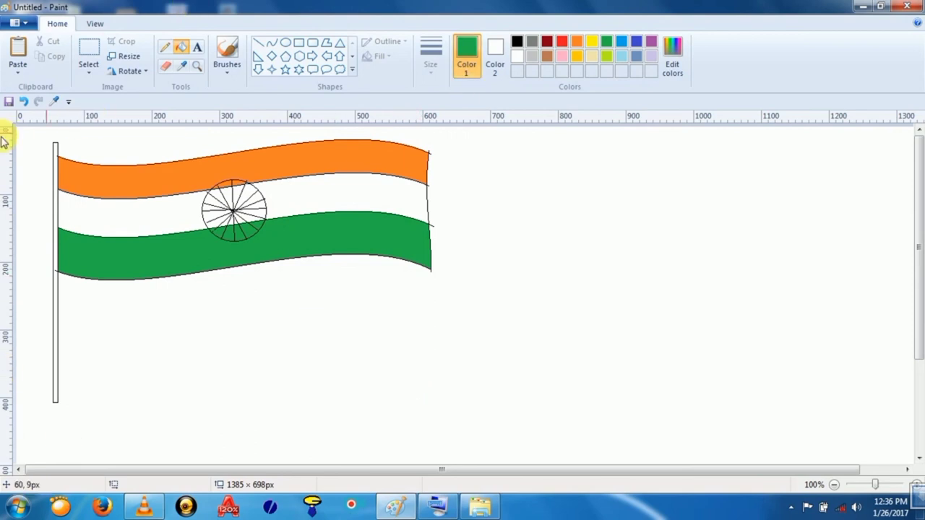
Step: Start saving the picture under a new name and browse the favorite and library folders as possible save locations
click(20, 24)
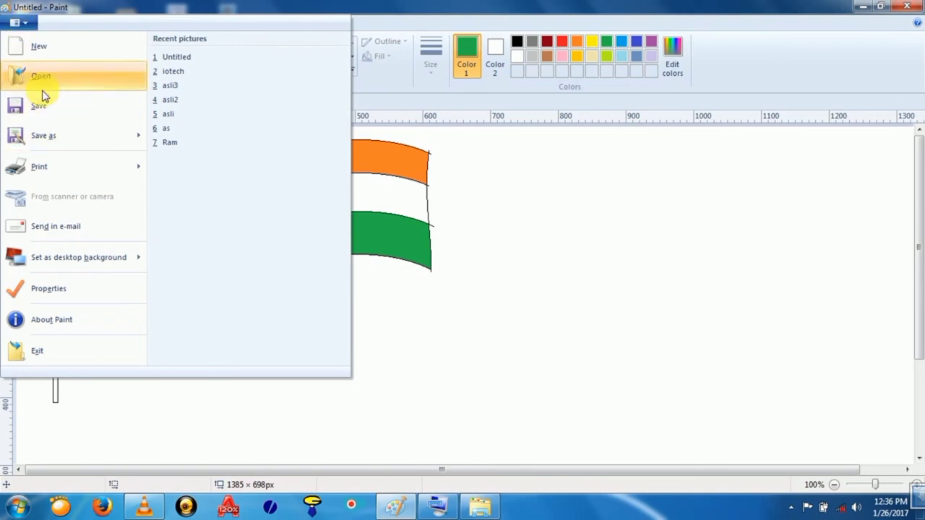
click(43, 138)
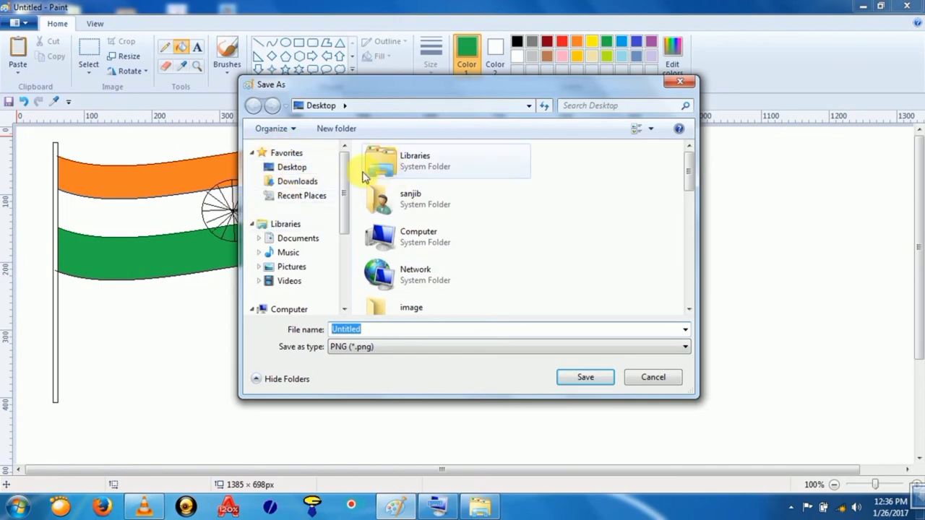
click(297, 182)
click(303, 197)
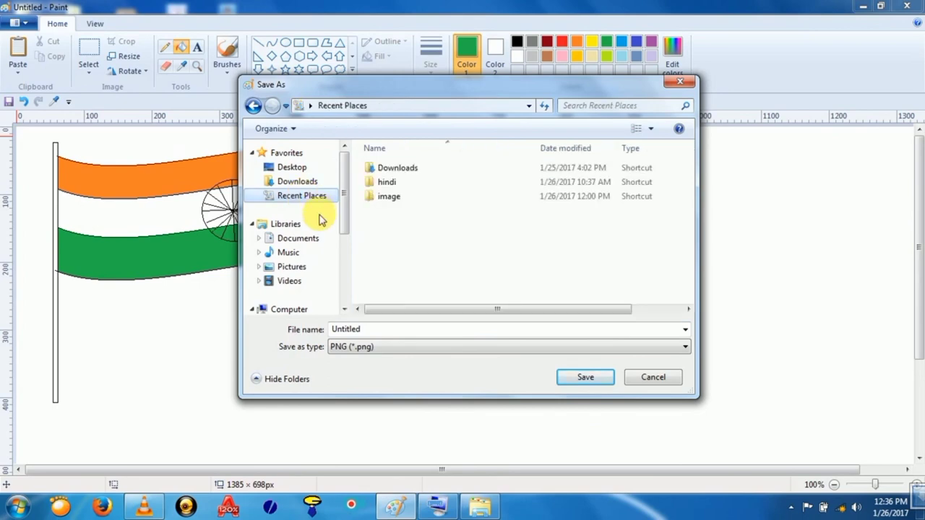
click(283, 224)
click(298, 239)
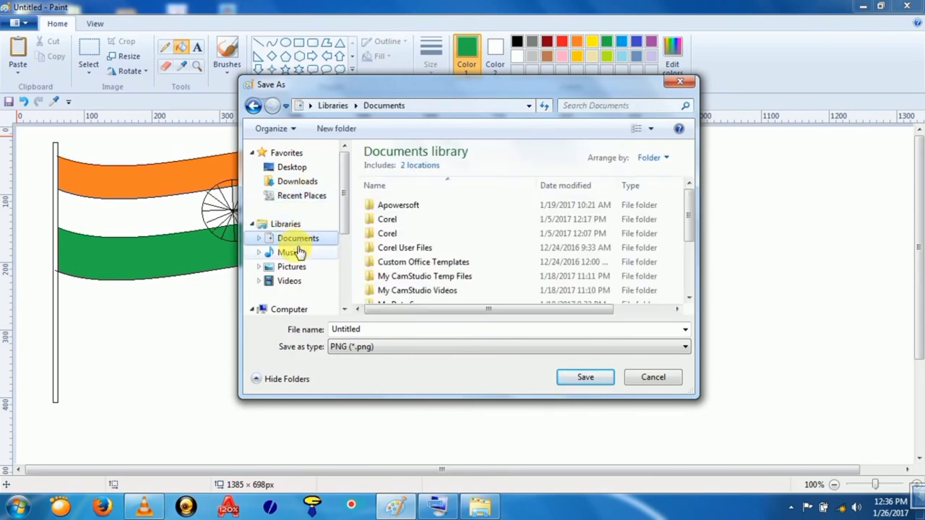
click(296, 253)
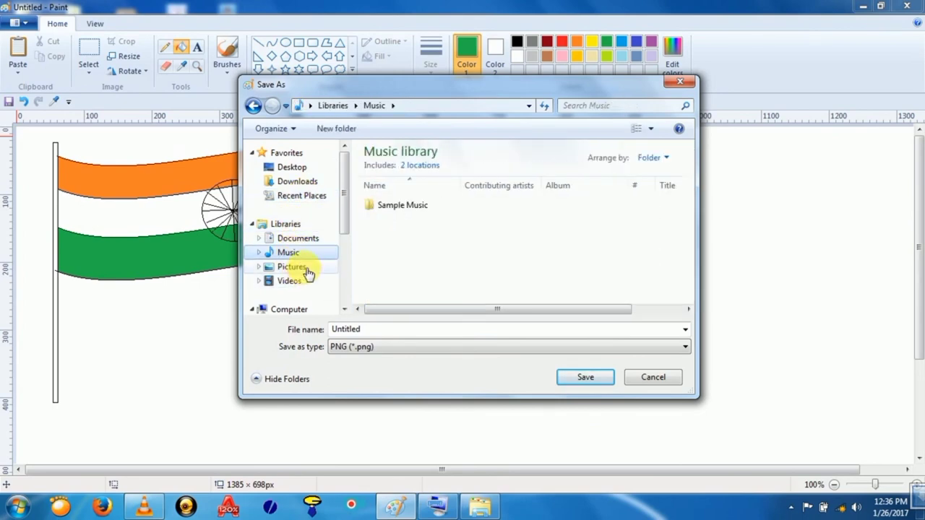
click(304, 267)
click(307, 282)
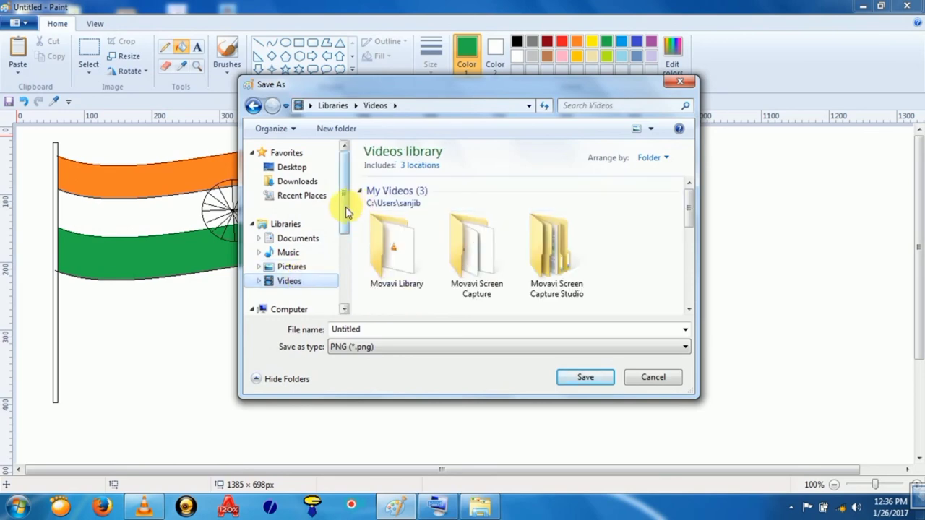
Step: Browse the computer's drives C:, D: and E: as possible save locations for the picture
drag(345, 209, 347, 253)
scroll(310, 257, up, 1)
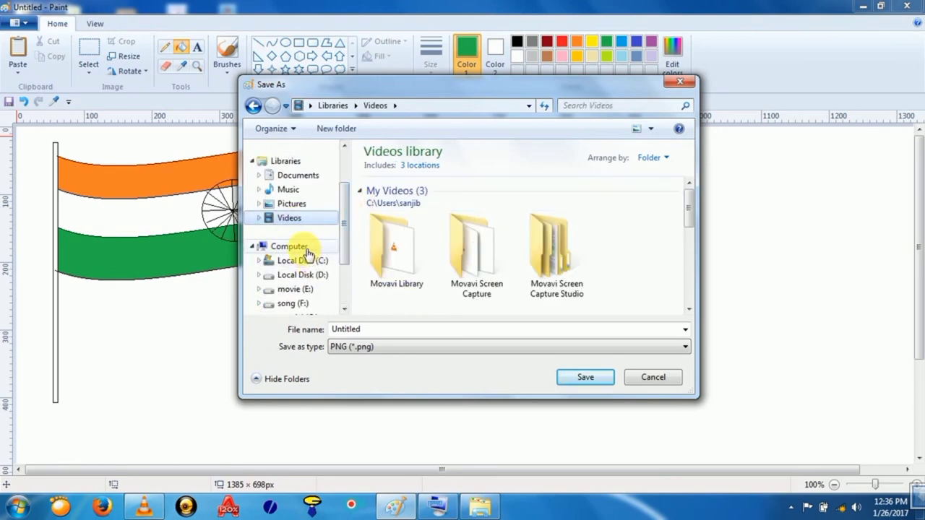
click(289, 247)
drag(345, 224, 345, 262)
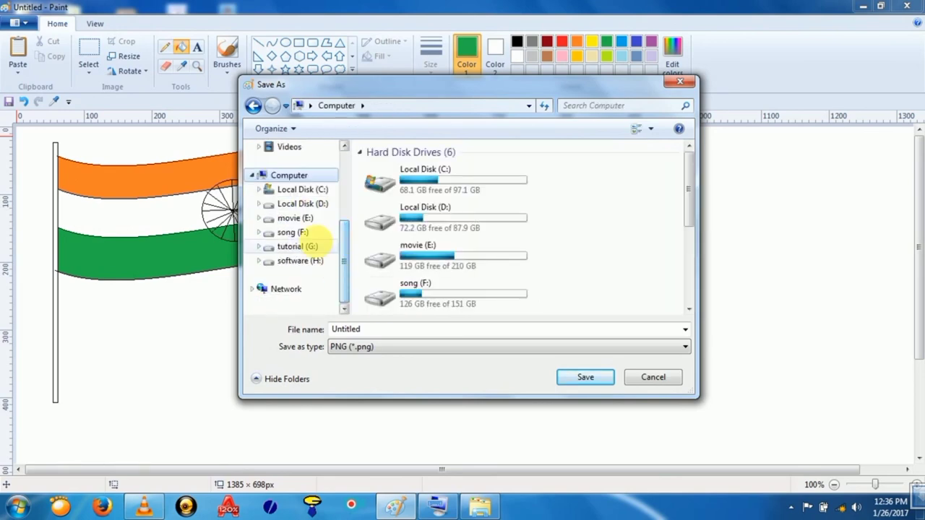
click(307, 191)
click(306, 205)
click(300, 218)
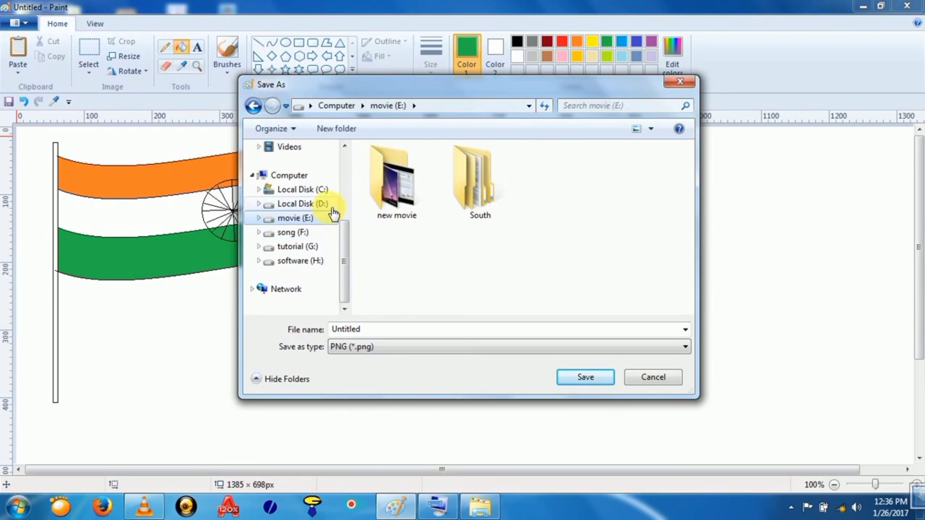
click(297, 205)
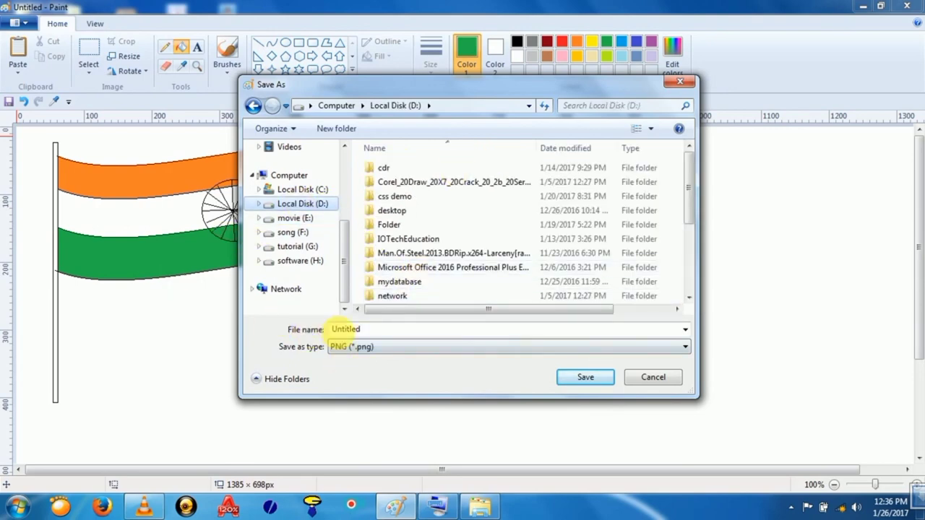
double_click(381, 331)
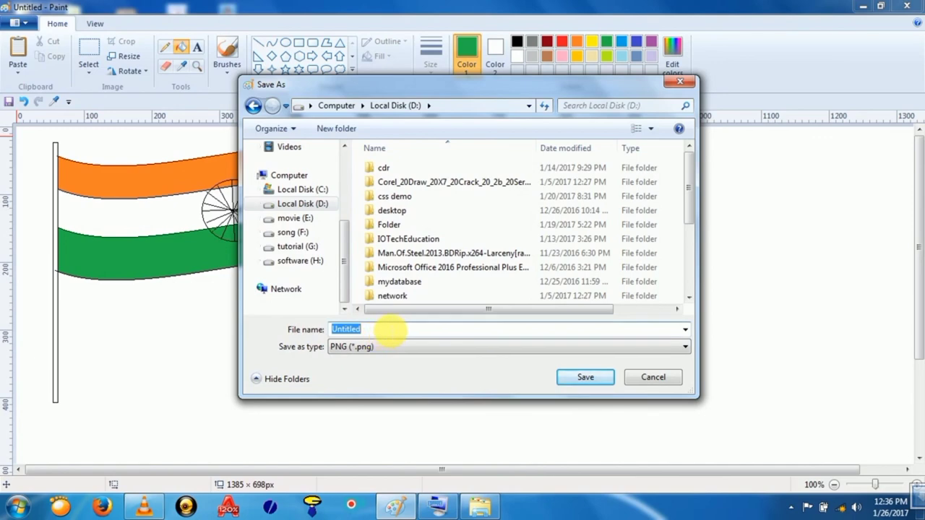
Step: Save the flag picture to the Desktop as iotech2 in JPEG format
drag(345, 237, 349, 152)
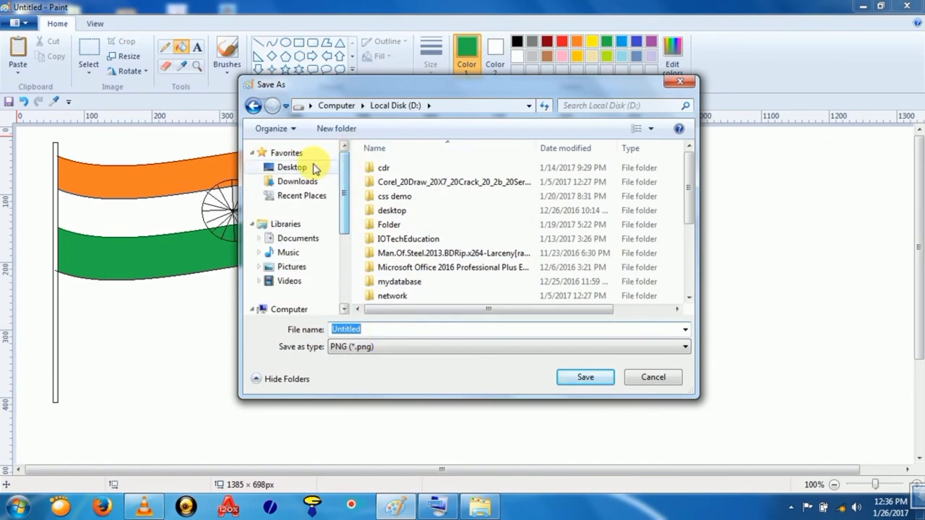
click(292, 167)
double_click(381, 331)
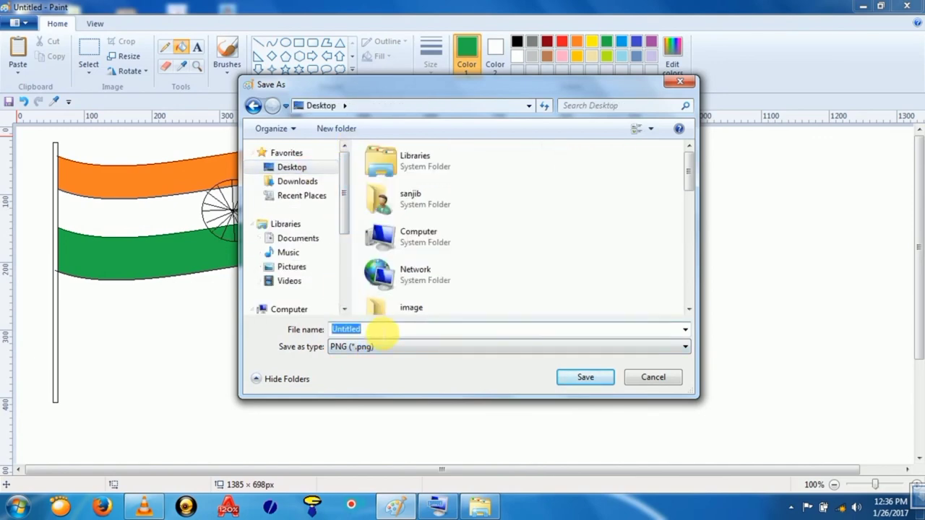
text(iotech)
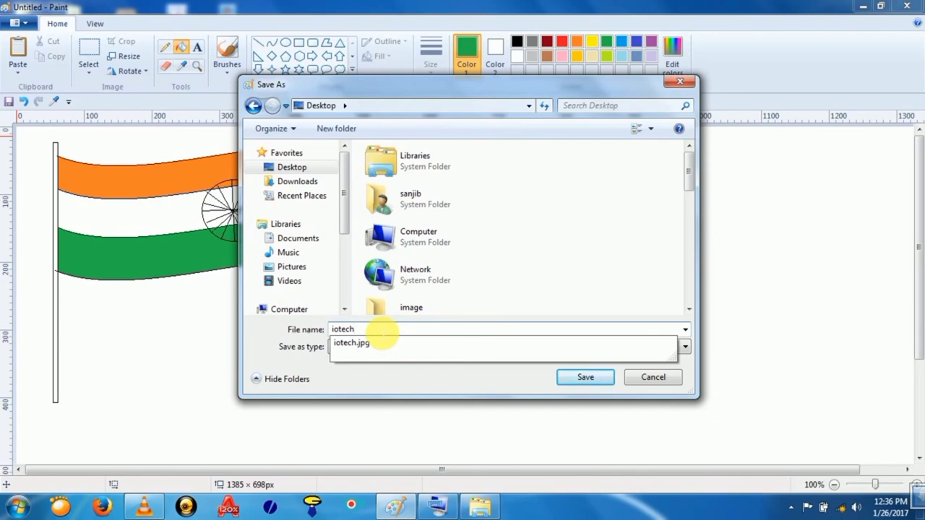
text(2)
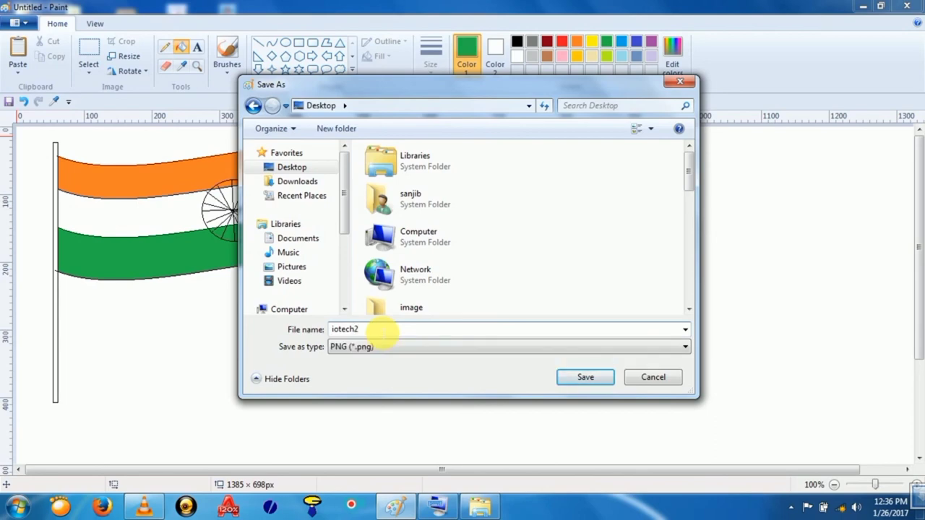
click(385, 347)
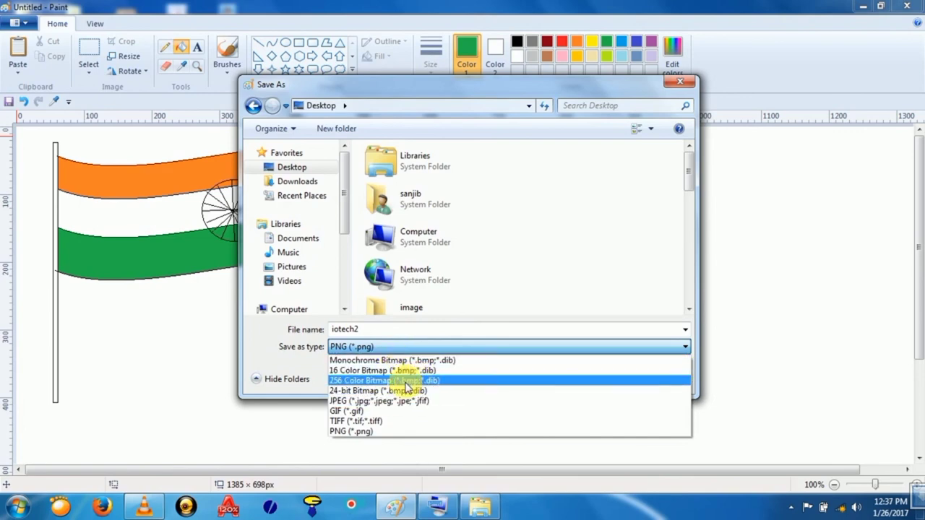
click(370, 404)
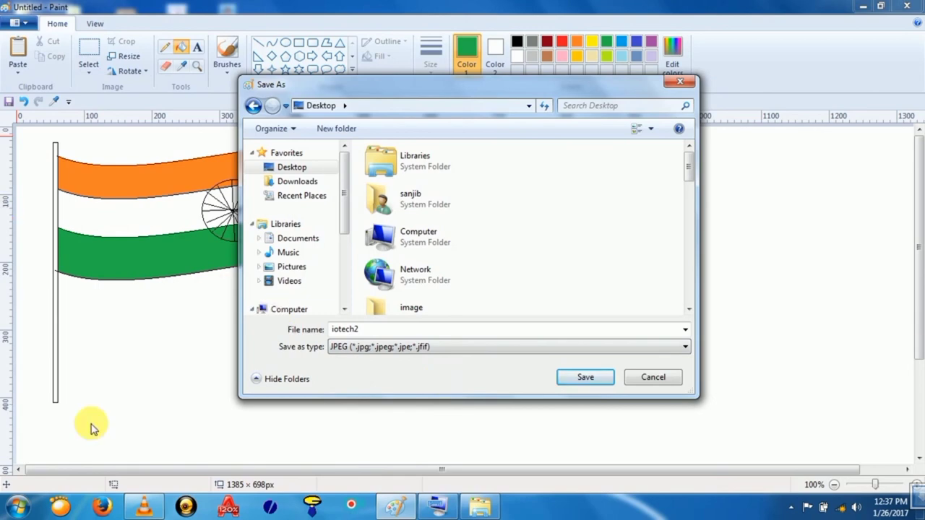
click(581, 376)
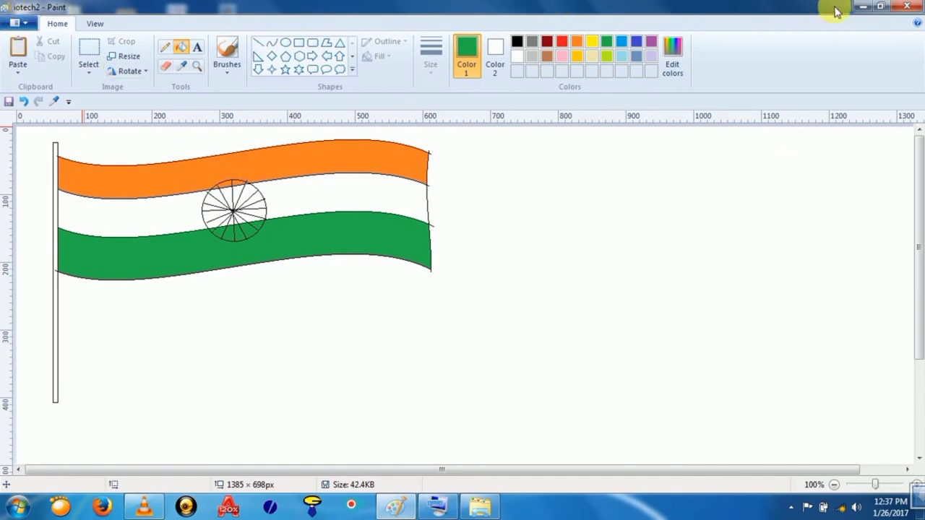
Step: View the saved iotech2 picture from the desktop in Windows Photo Viewer, close it and return to Paint
click(863, 6)
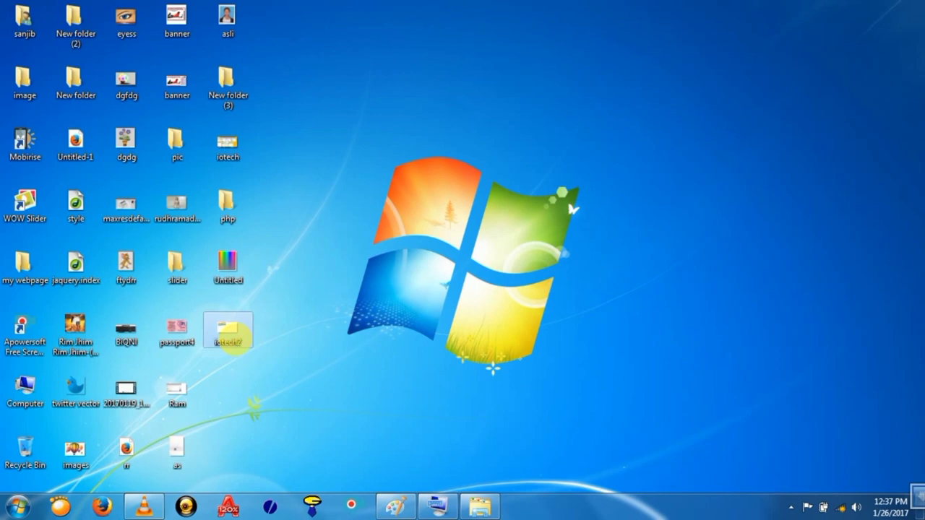
double_click(230, 331)
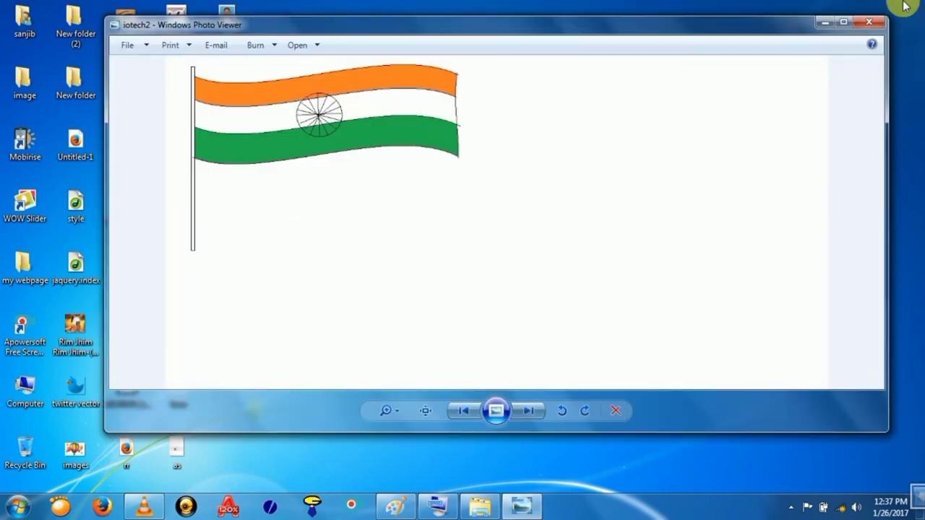
click(869, 22)
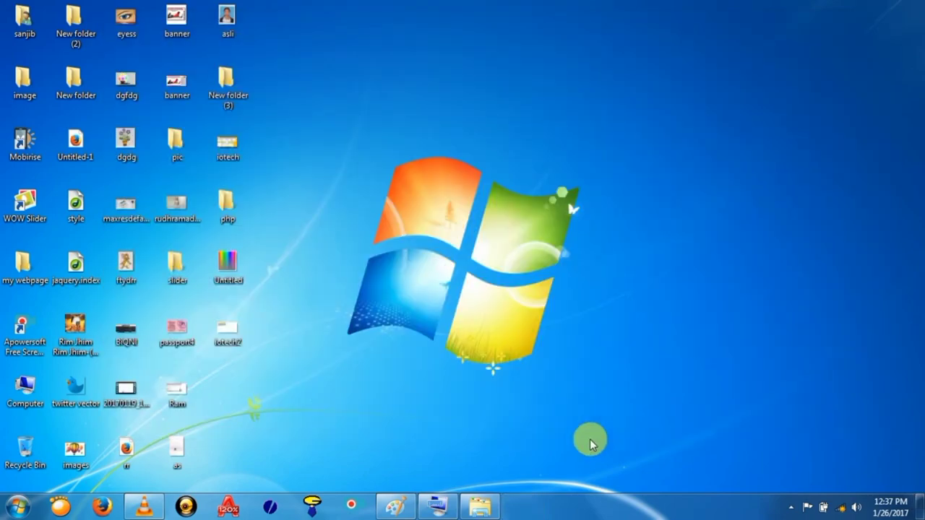
click(401, 505)
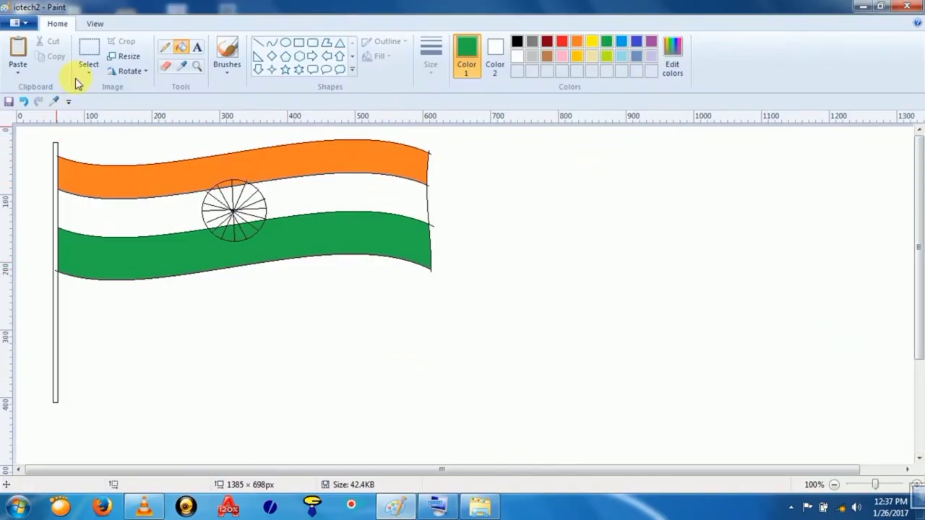
click(95, 24)
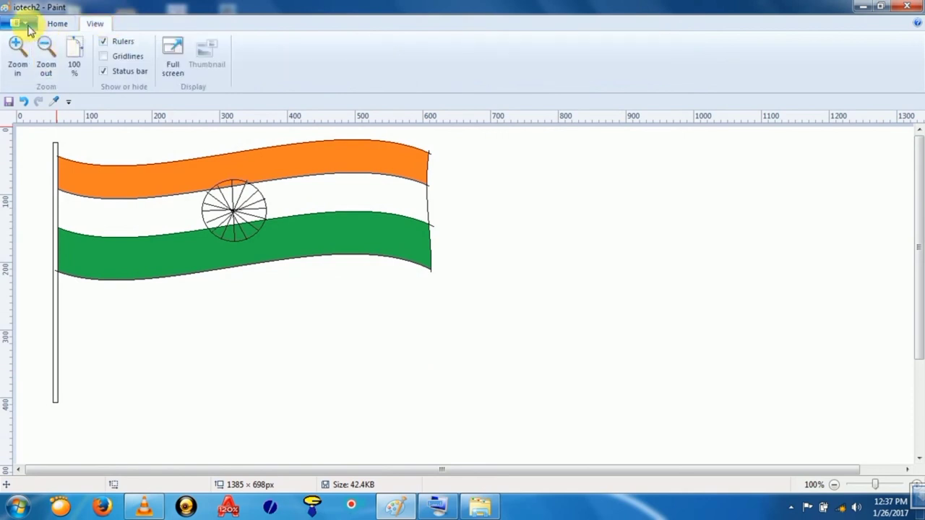
click(28, 26)
click(659, 311)
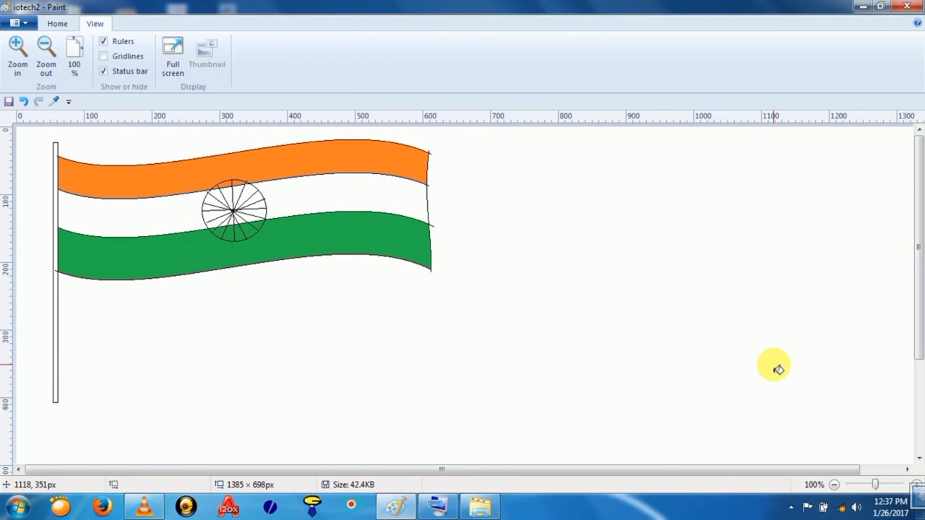
click(791, 507)
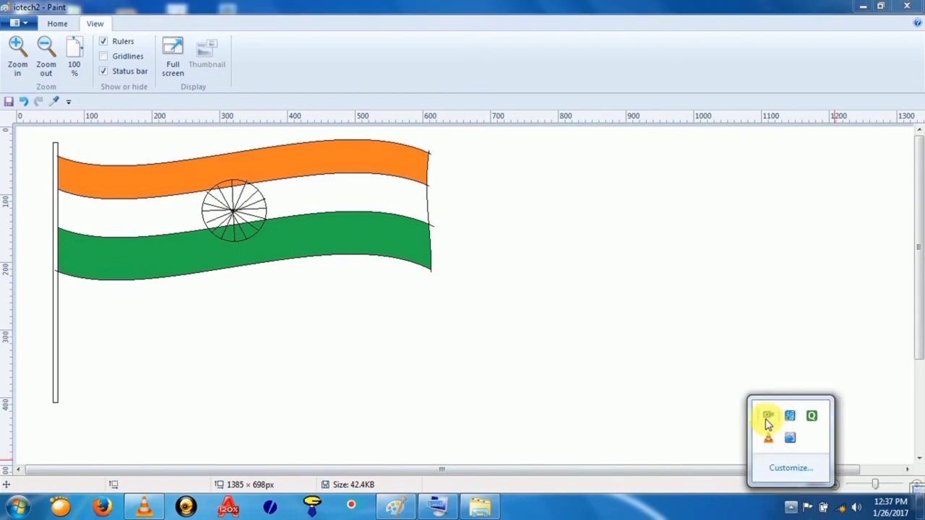
right_click(768, 417)
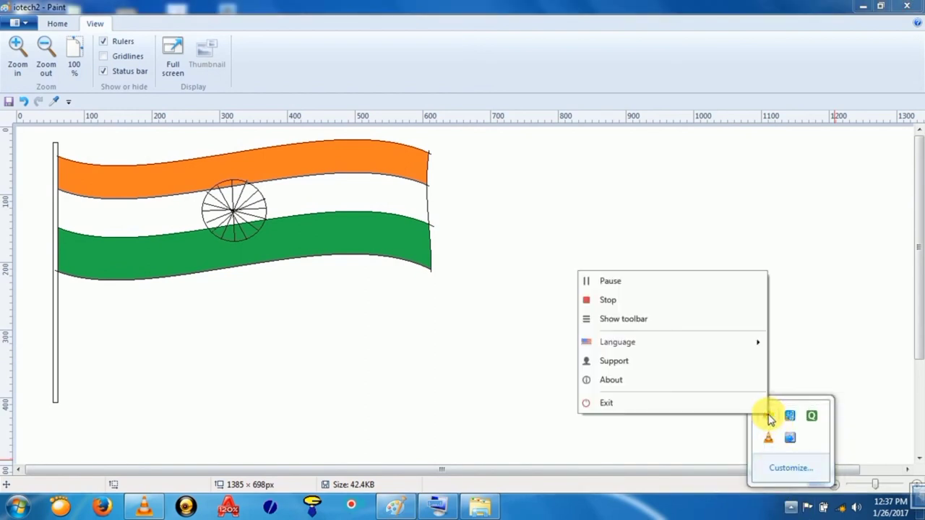